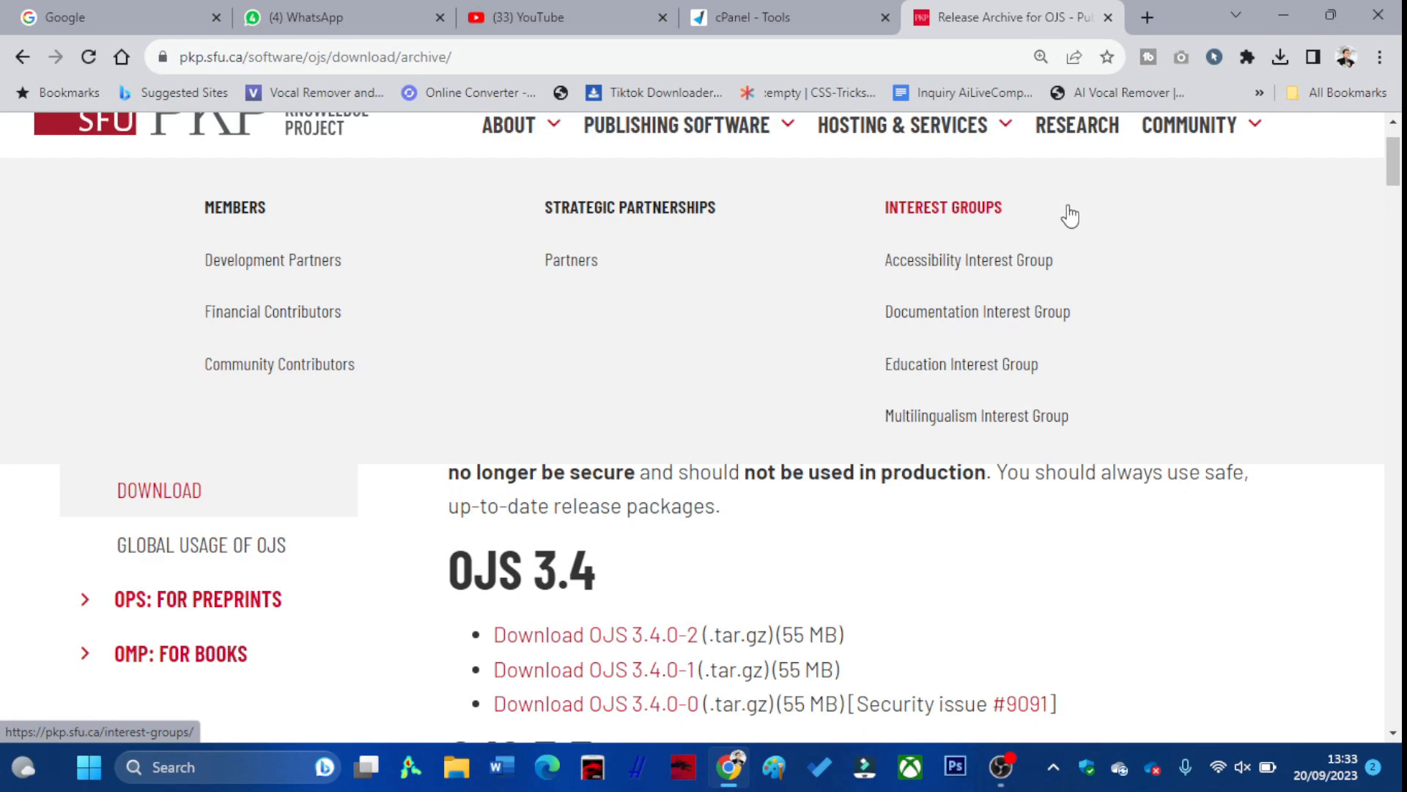
Scroll the PKP release archive to the OJS 3.4 downloads, then switch back to cPanel Tools
scroll(1021, 213, down, 5)
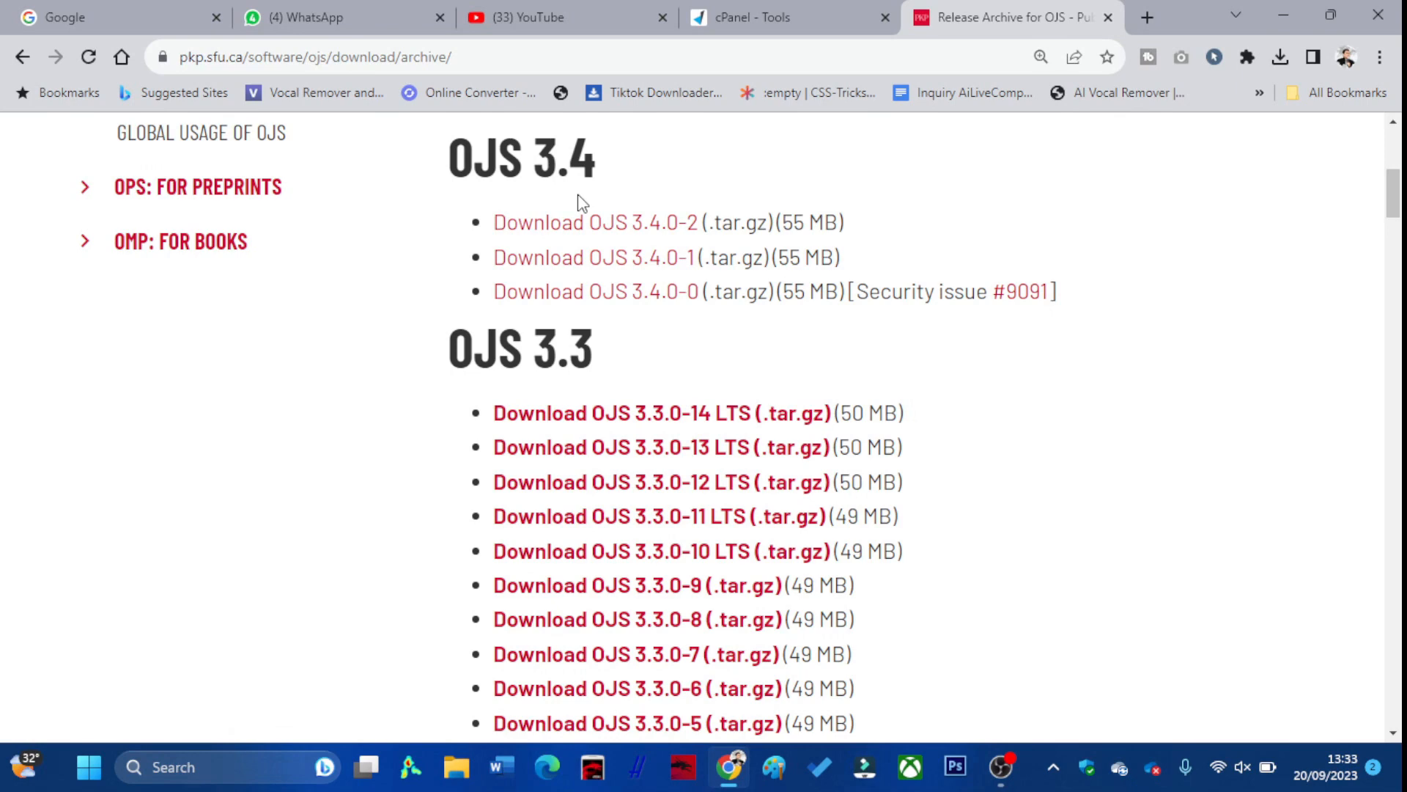
click(811, 7)
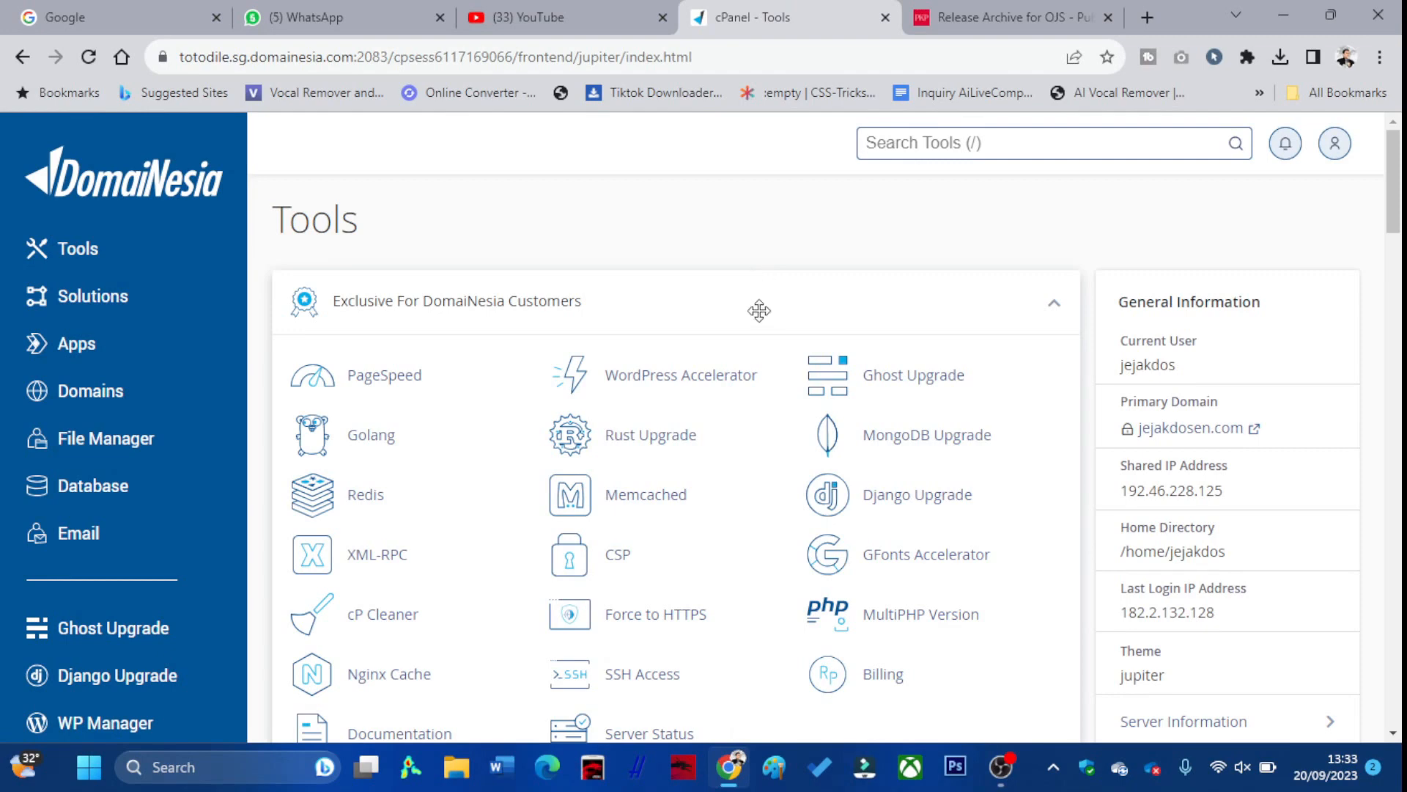
Load the jejakdosen.com blog in a new tab, then switch back to cPanel Tools
click(1142, 20)
text(jejakdosen.com)
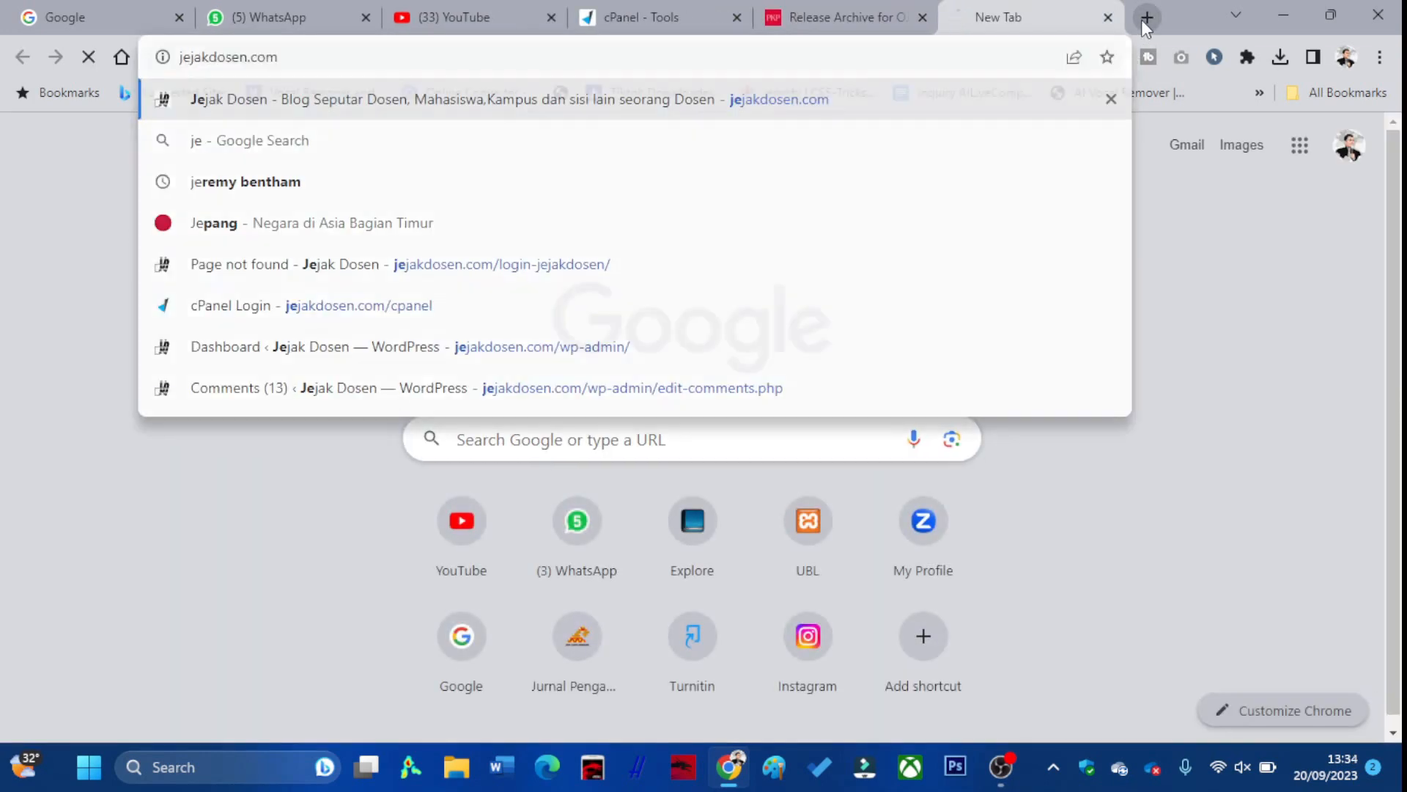
key(Return)
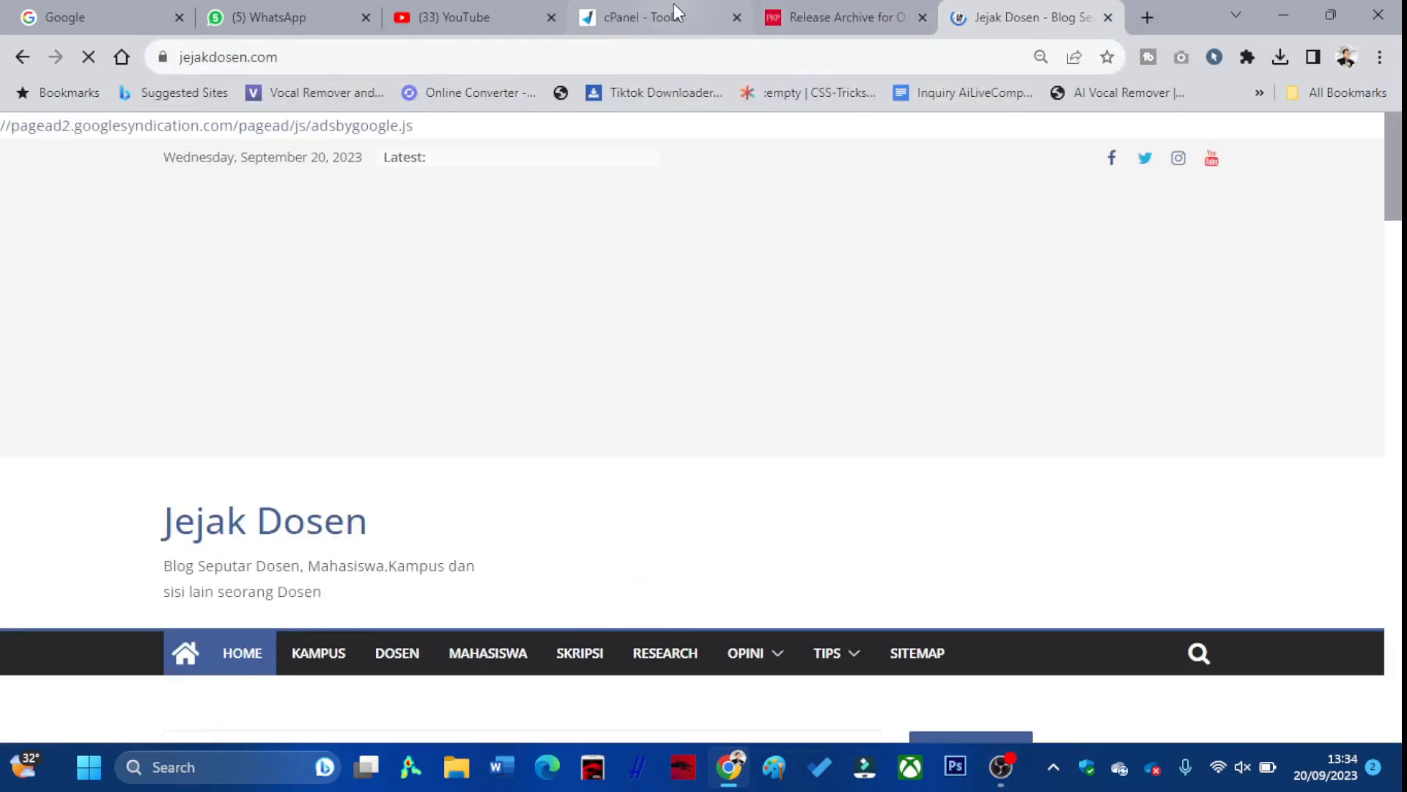
mouse_move(675, 3)
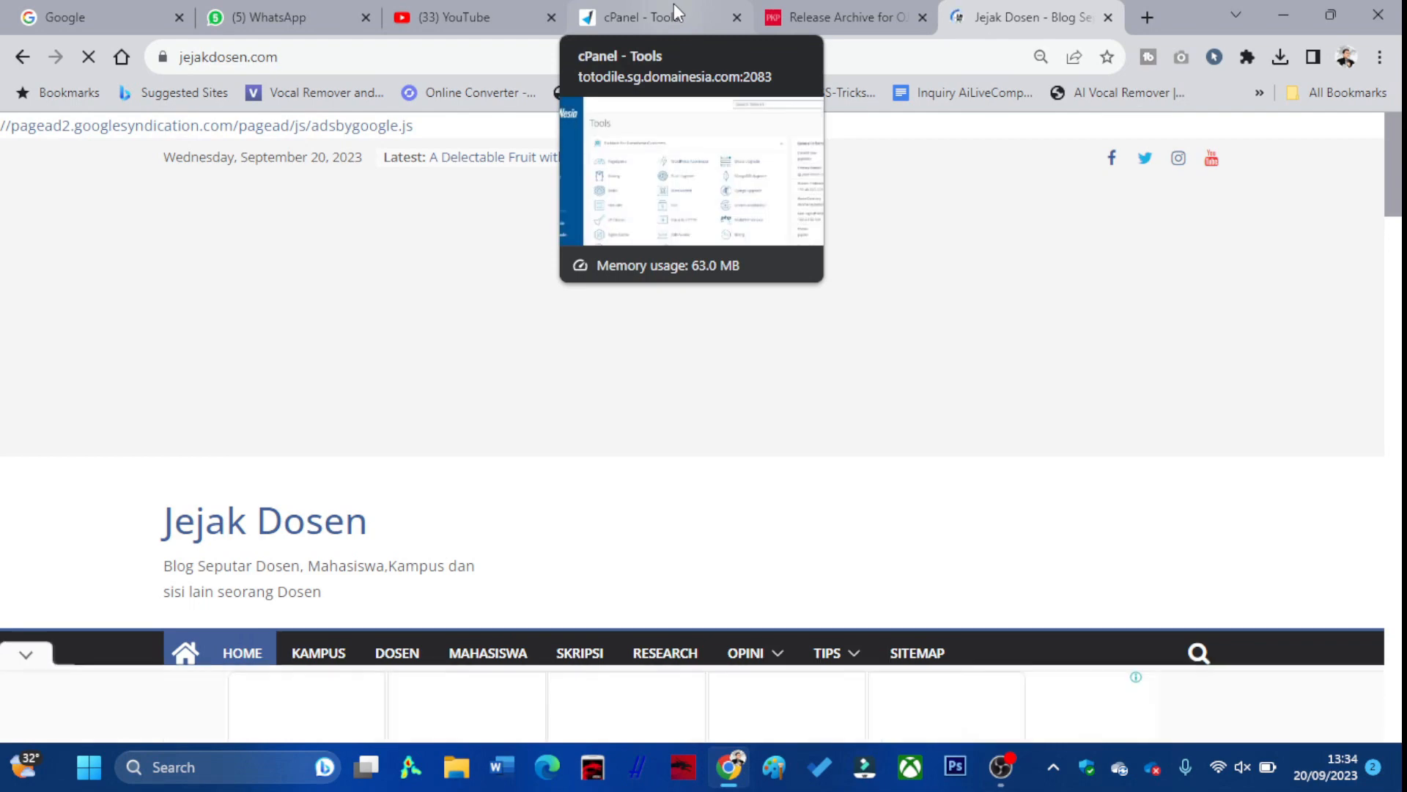
click(674, 3)
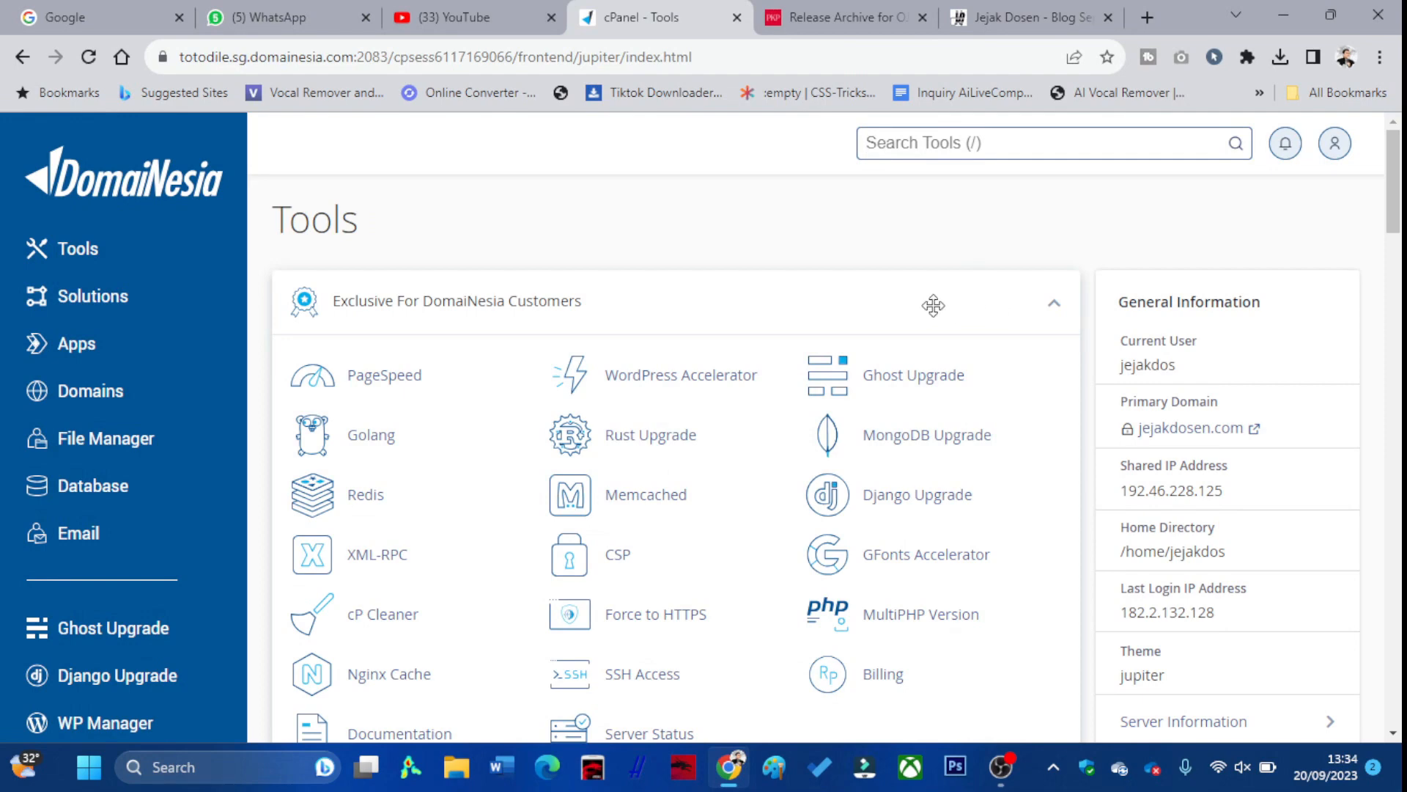
Glance at the jejakdosen.com blog again, then open cPanel's Domains page
click(1014, 22)
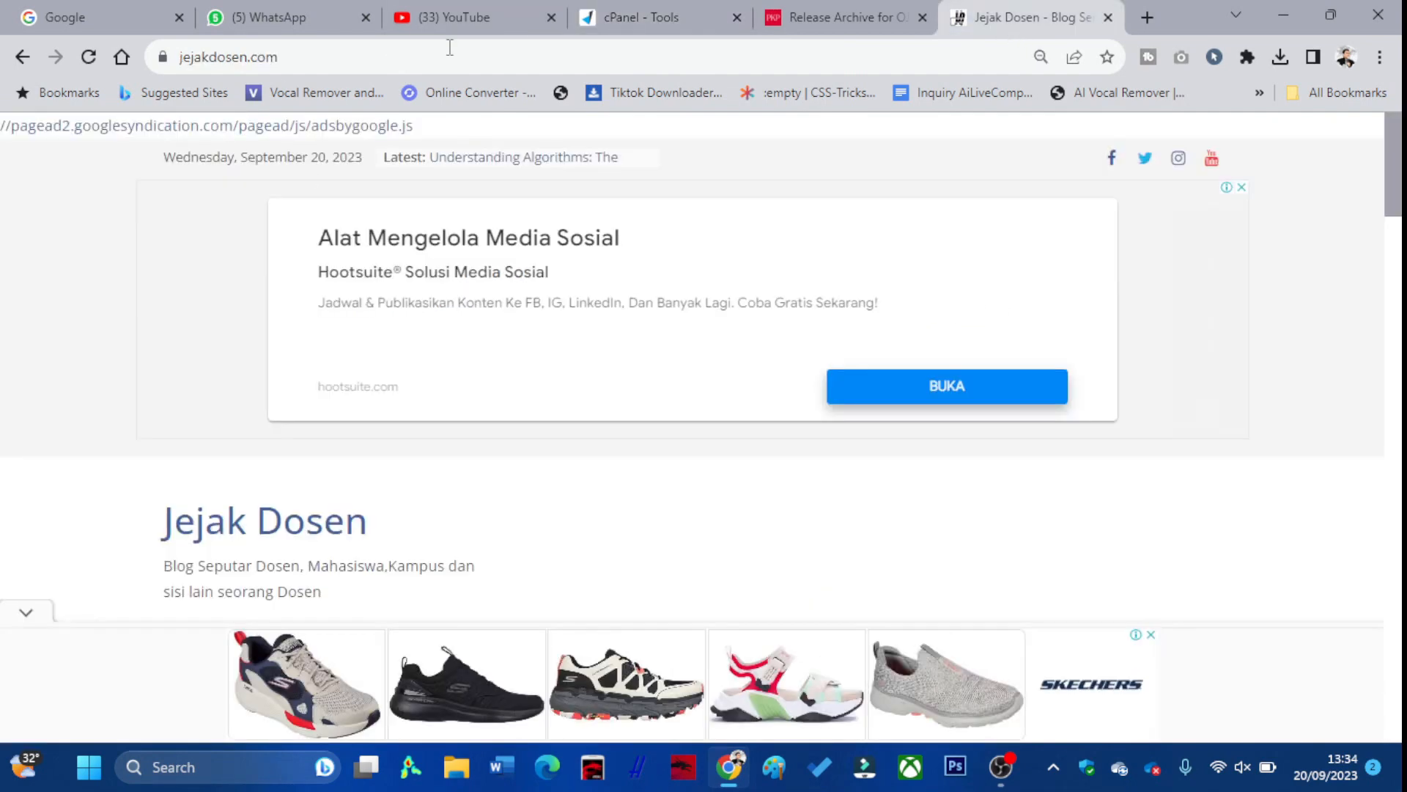
click(586, 16)
scroll(686, 267, down, 4)
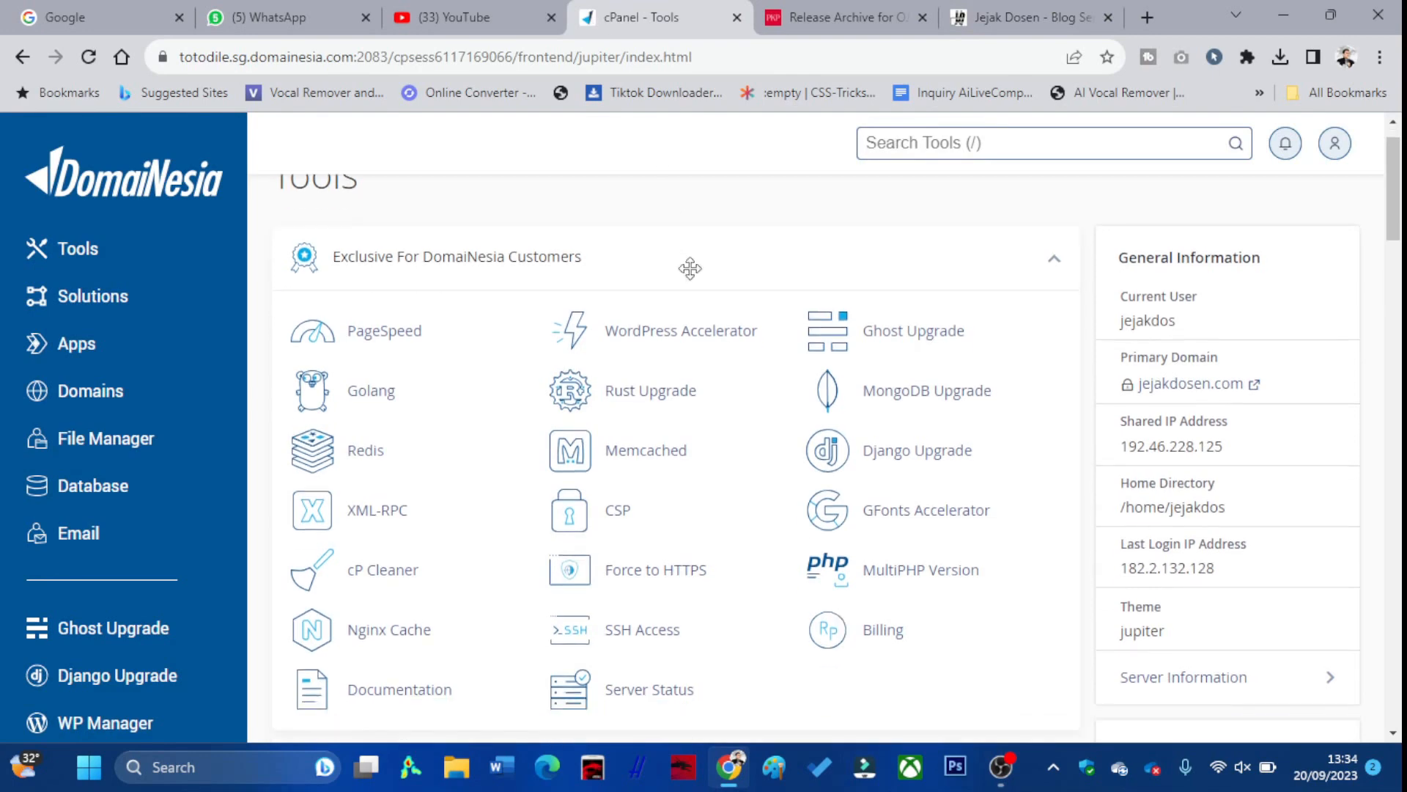
scroll(691, 286, down, 5)
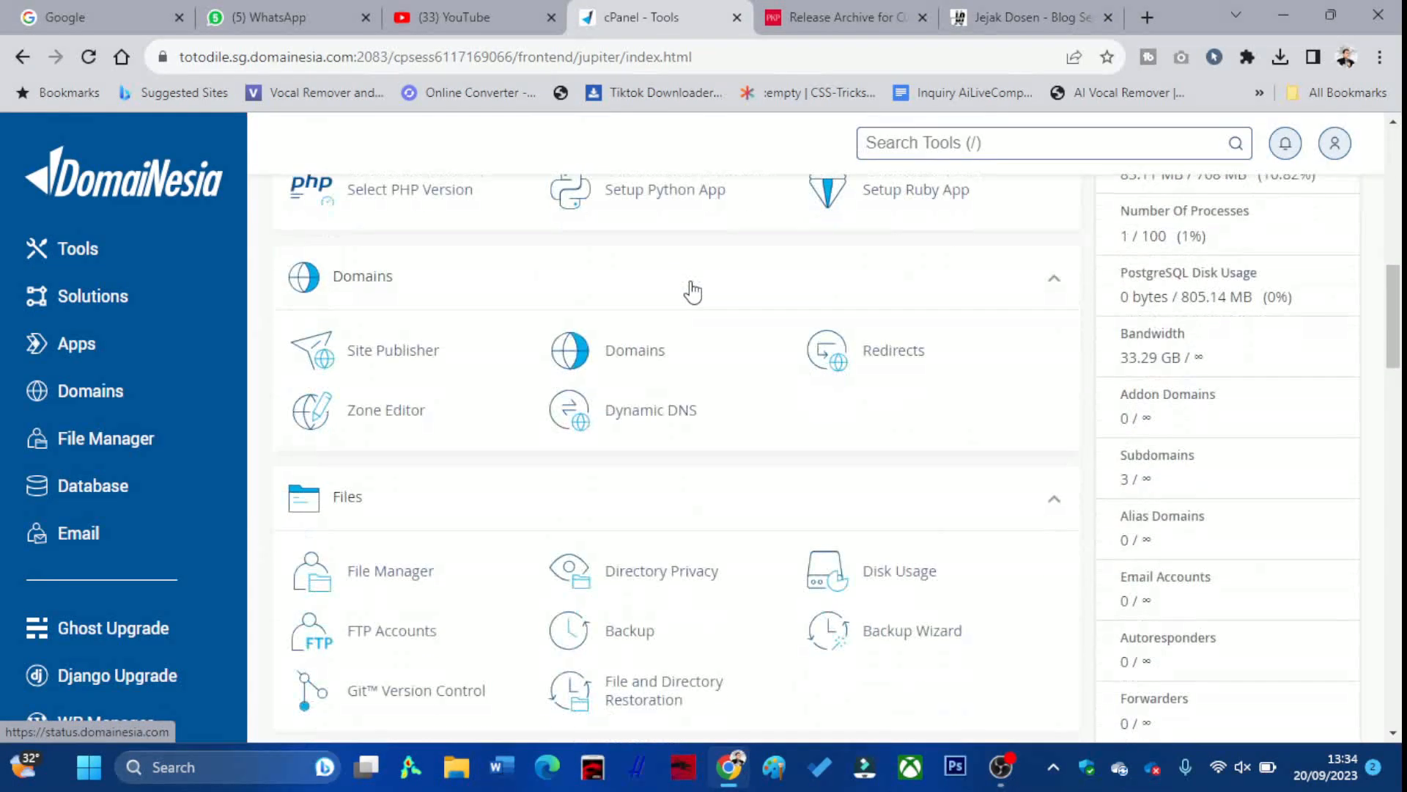
click(660, 352)
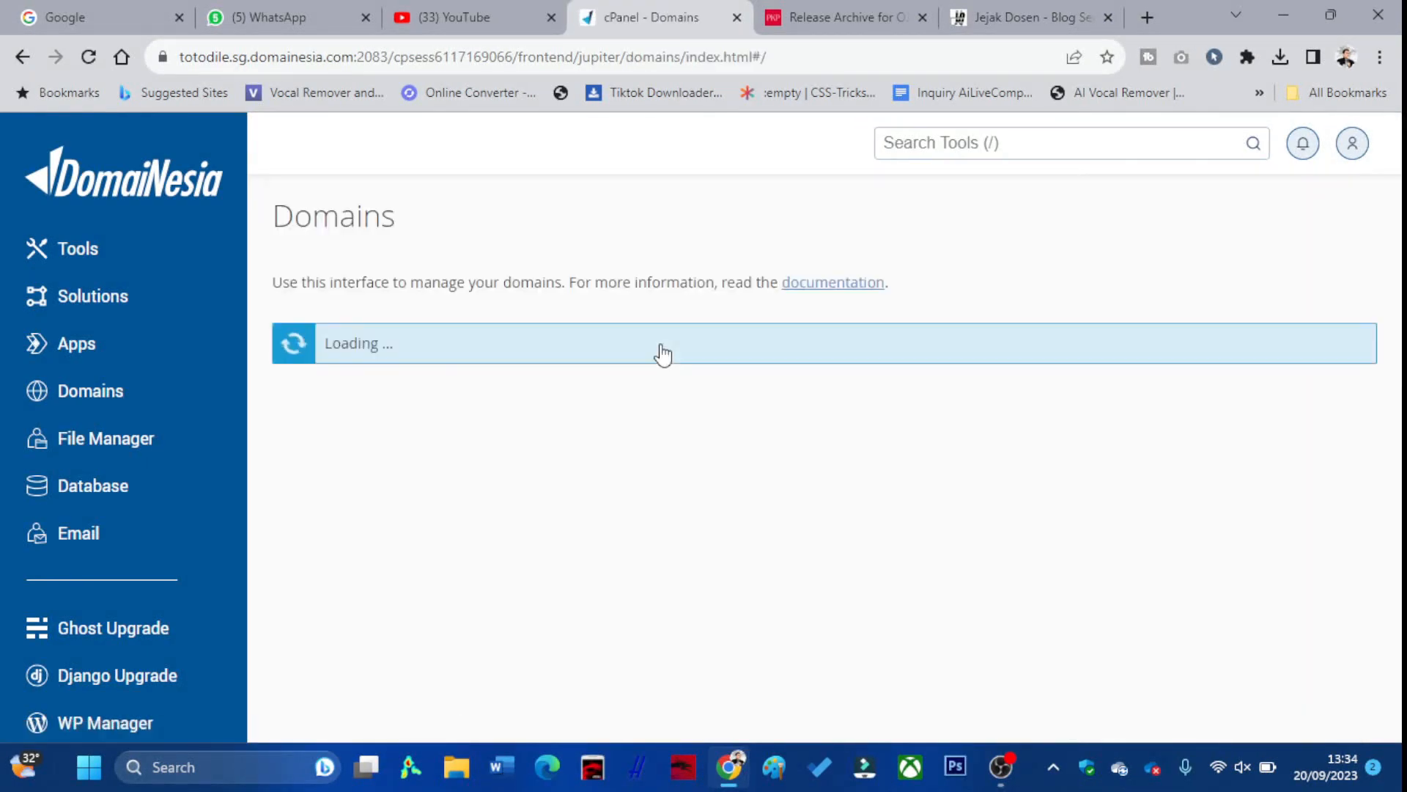
Create the domain ejournal.jejakdosen.com with its own document root, then return to the release archive
scroll(663, 356, down, 1)
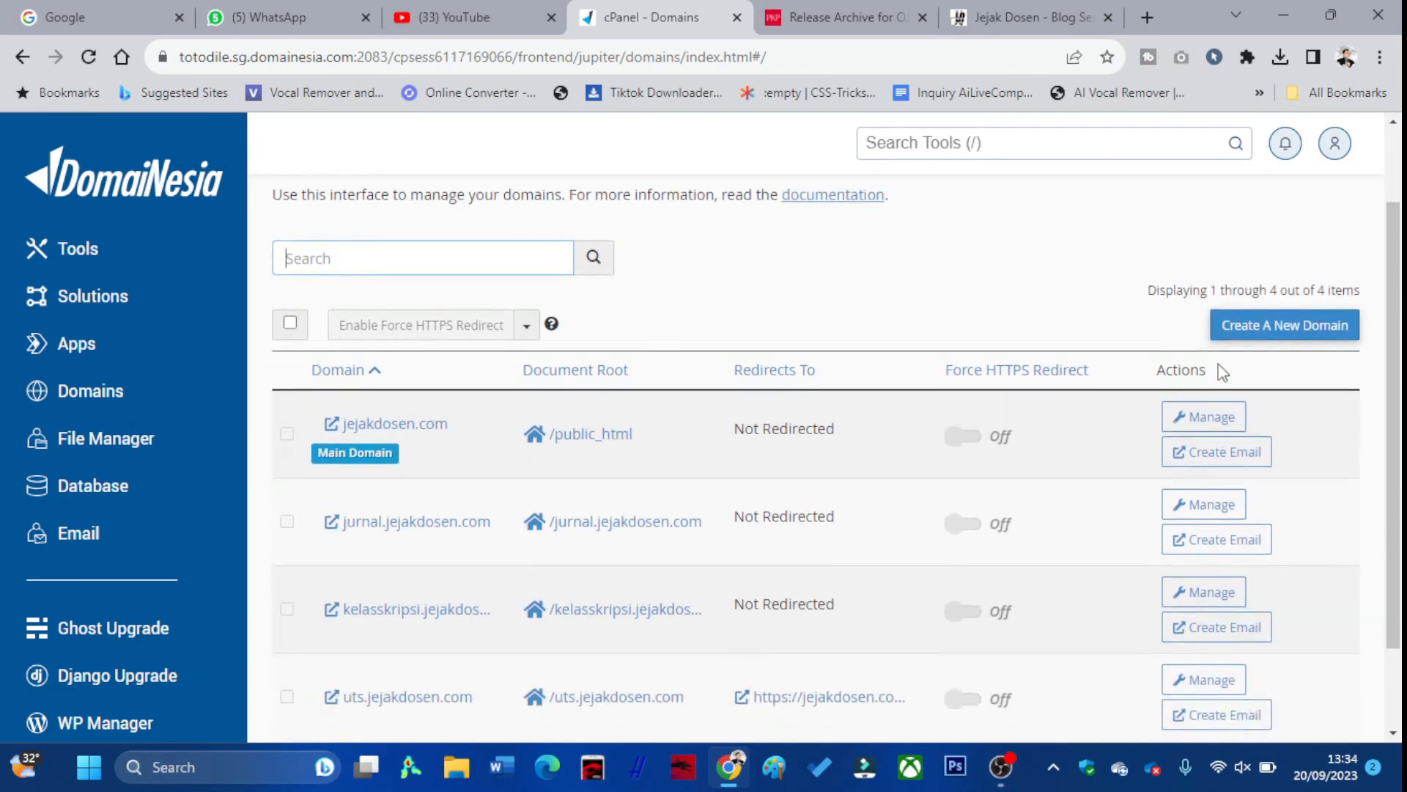
click(1273, 334)
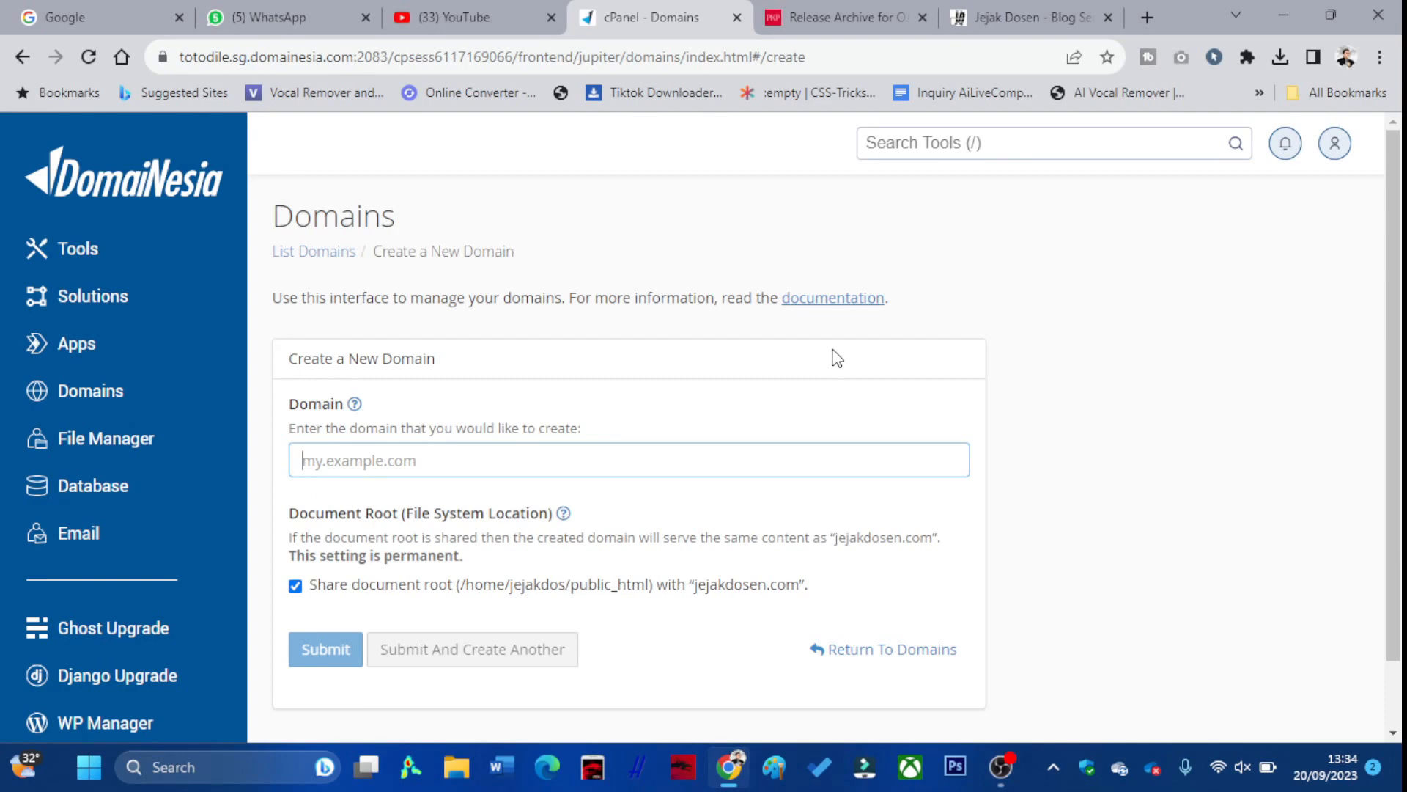
text(ejou)
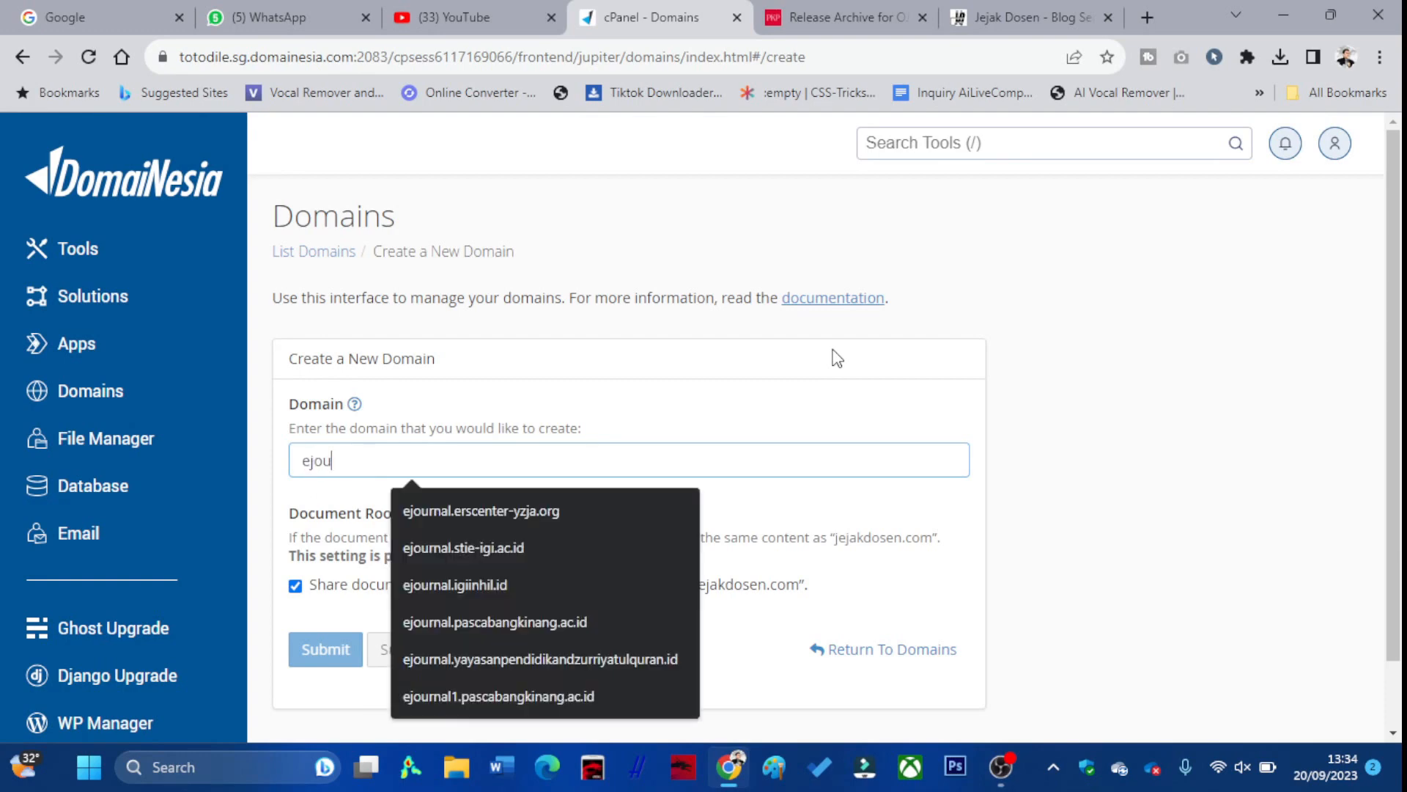
text(rna)
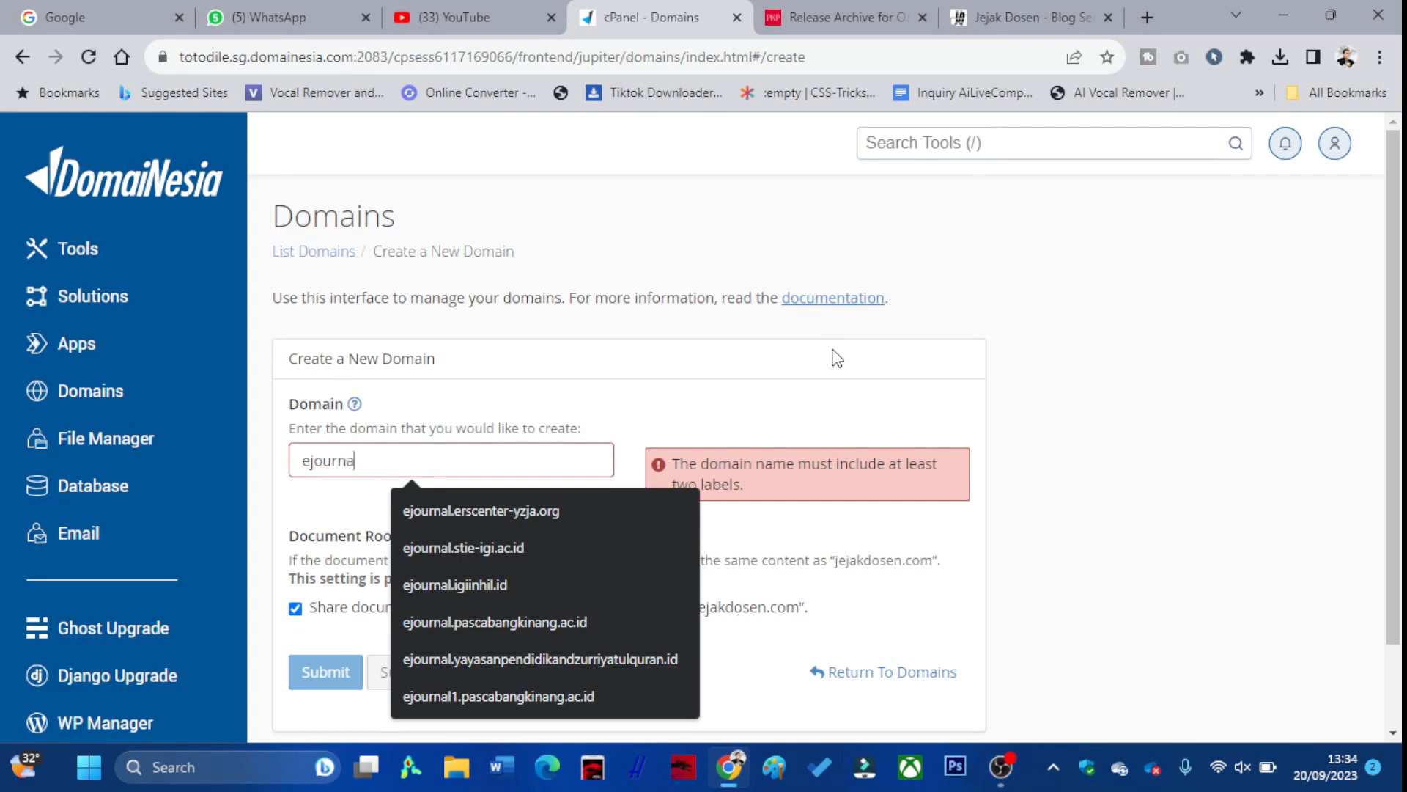
text(l.jejakd)
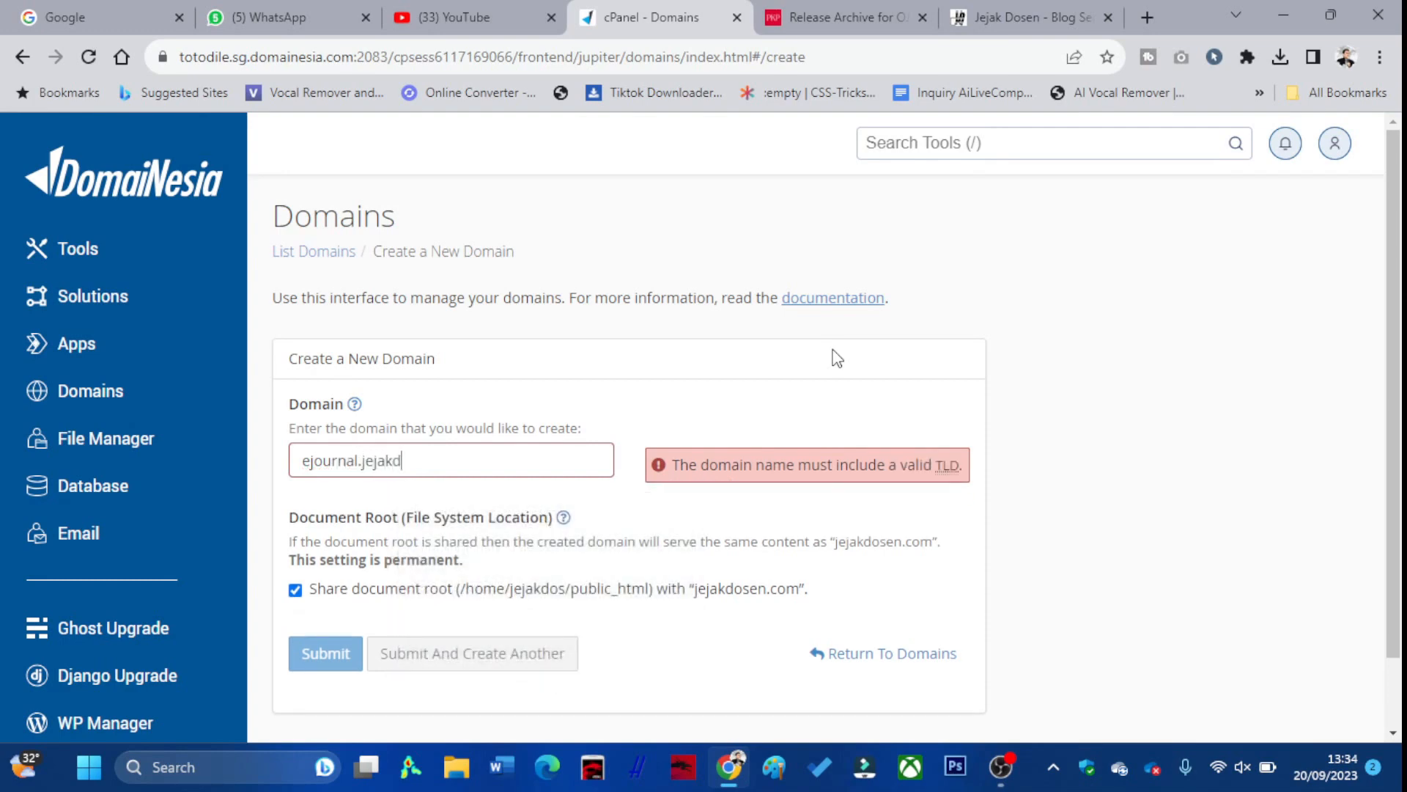
text(osen.)
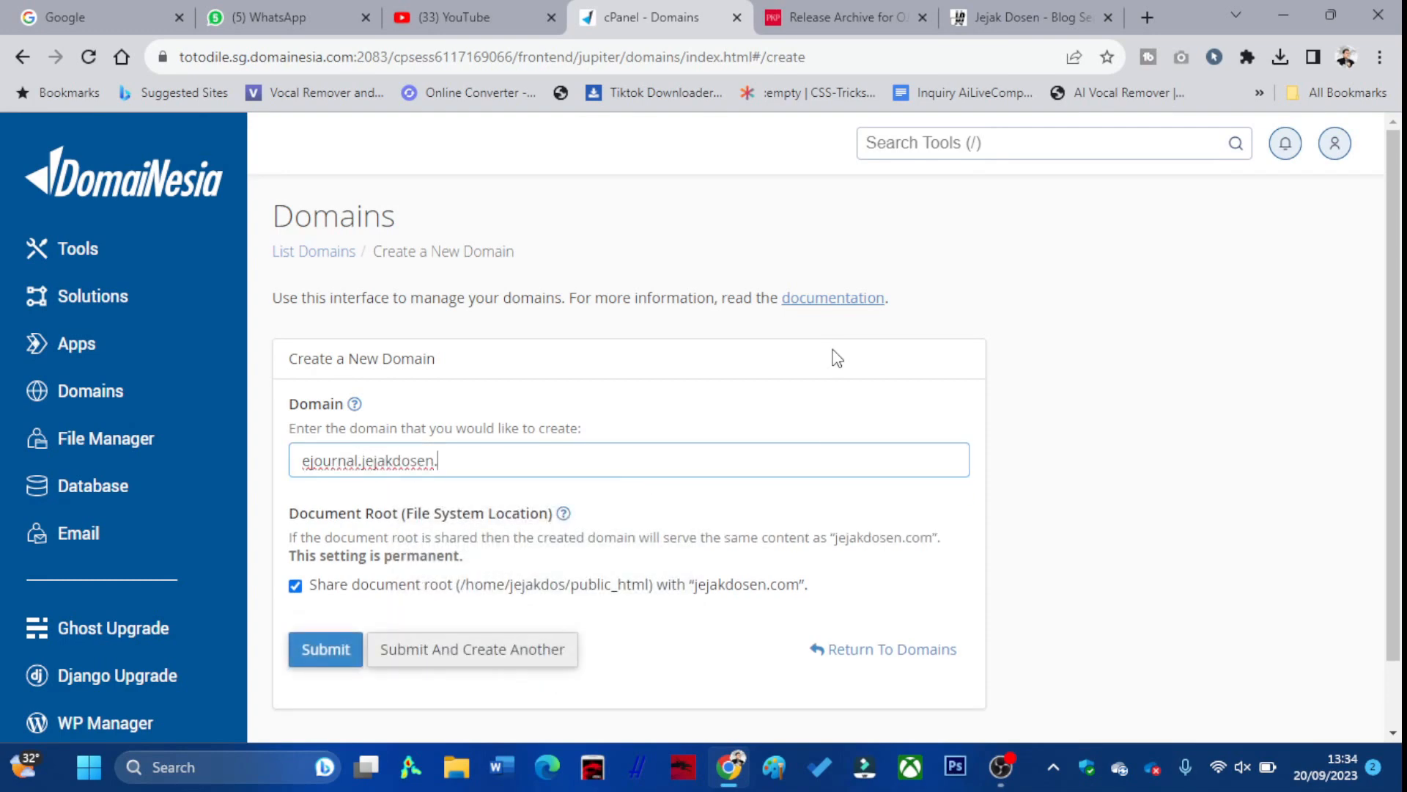
text(com)
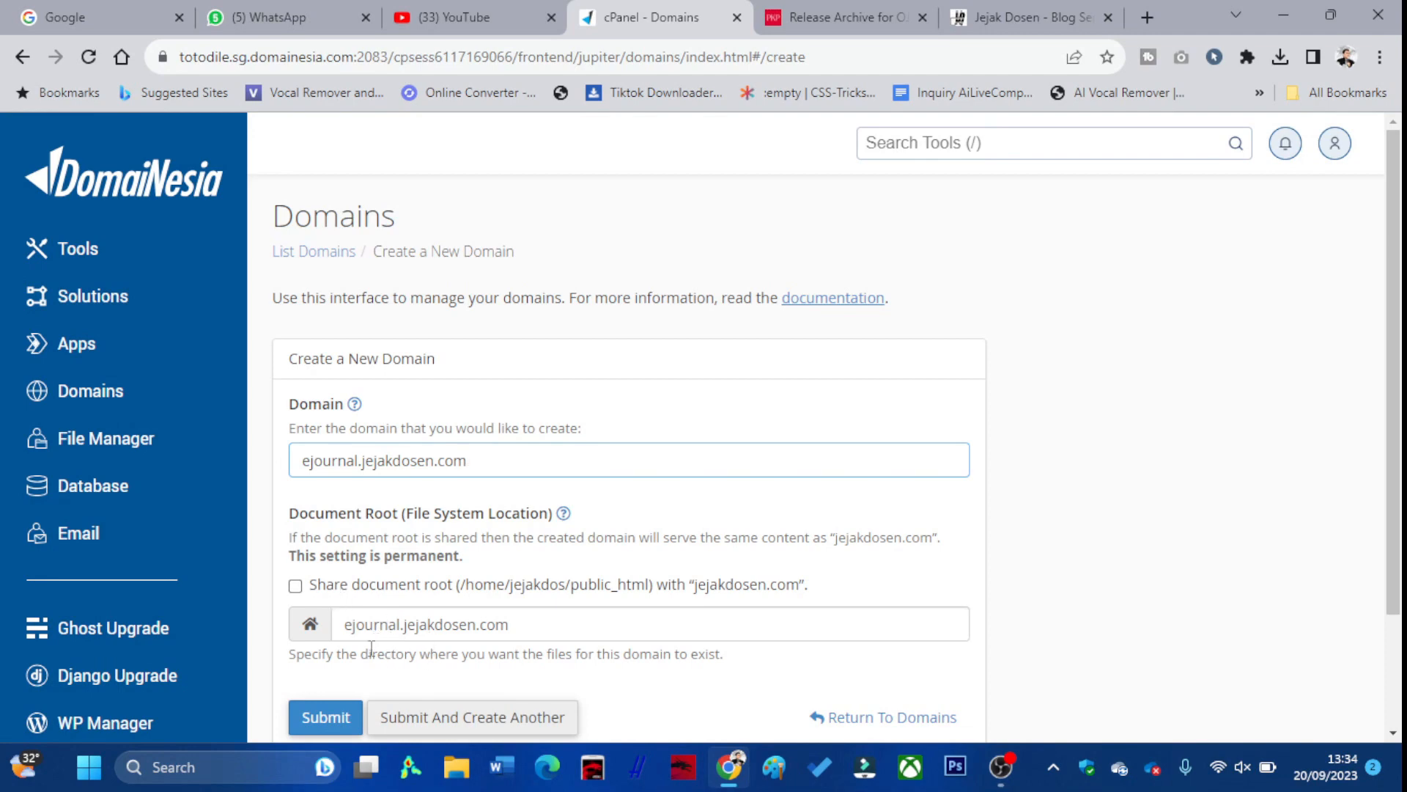
scroll(396, 638, down, 1)
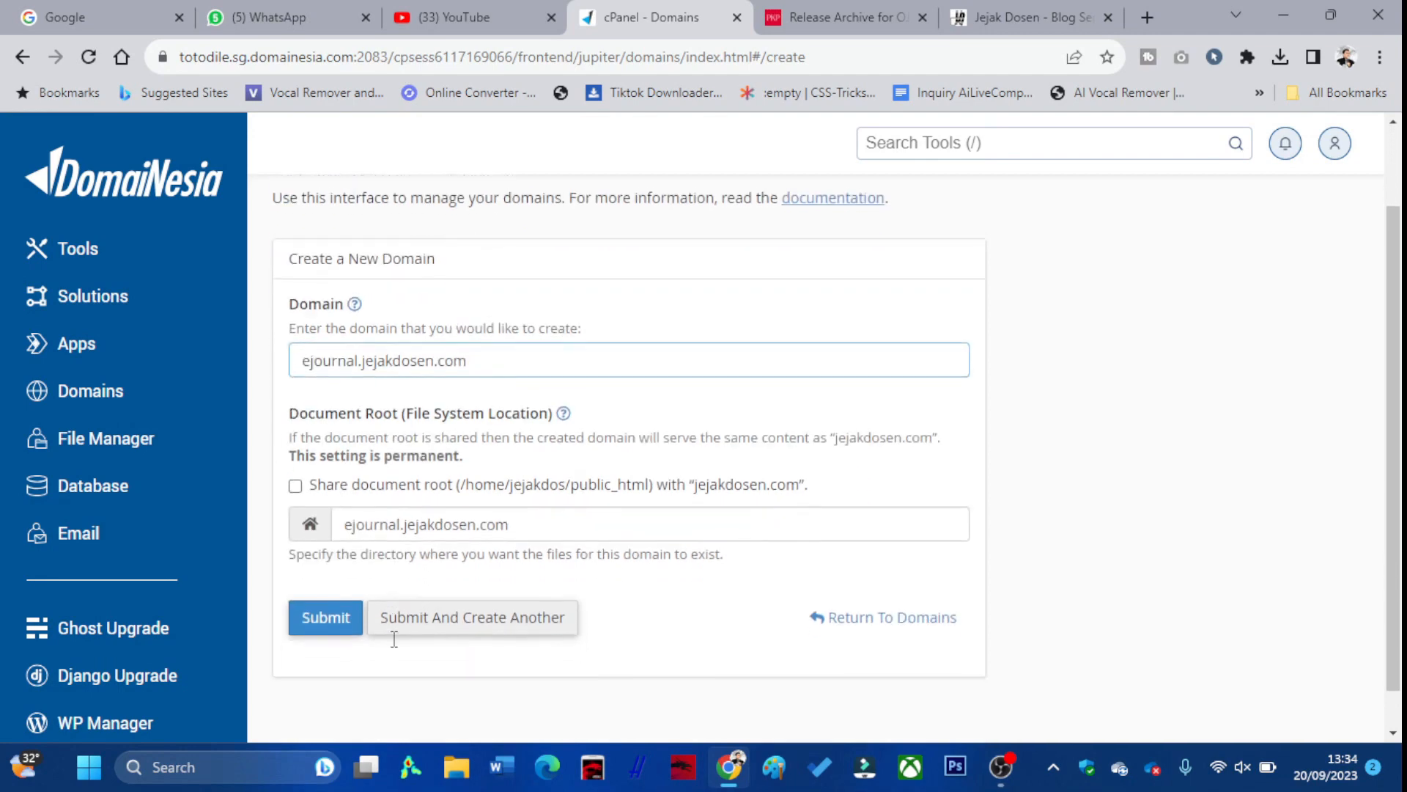
click(336, 618)
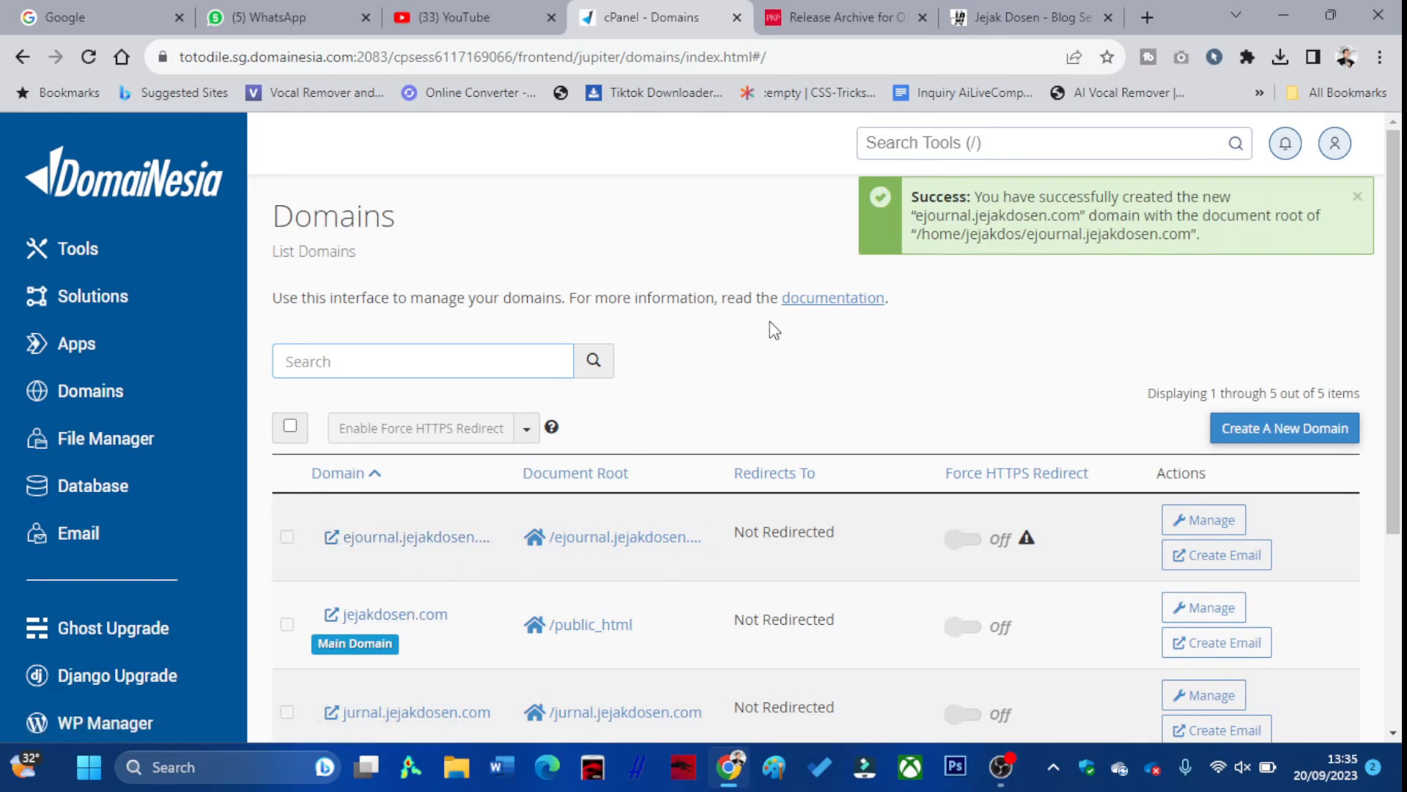
click(870, 12)
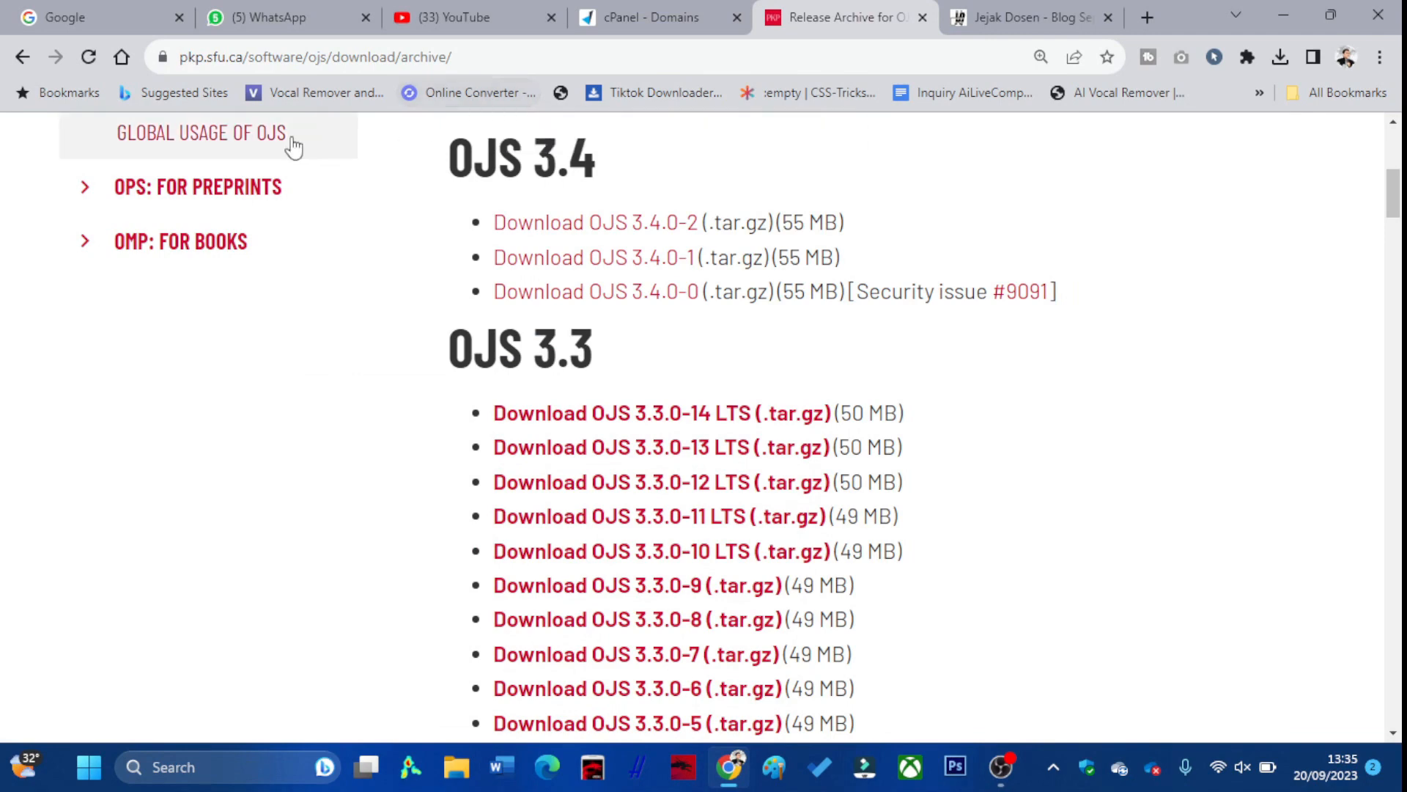
Confirm in Chrome's downloads that ojs-3.4.0-2.tar.gz is saved, then return to cPanel Domains
click(469, 65)
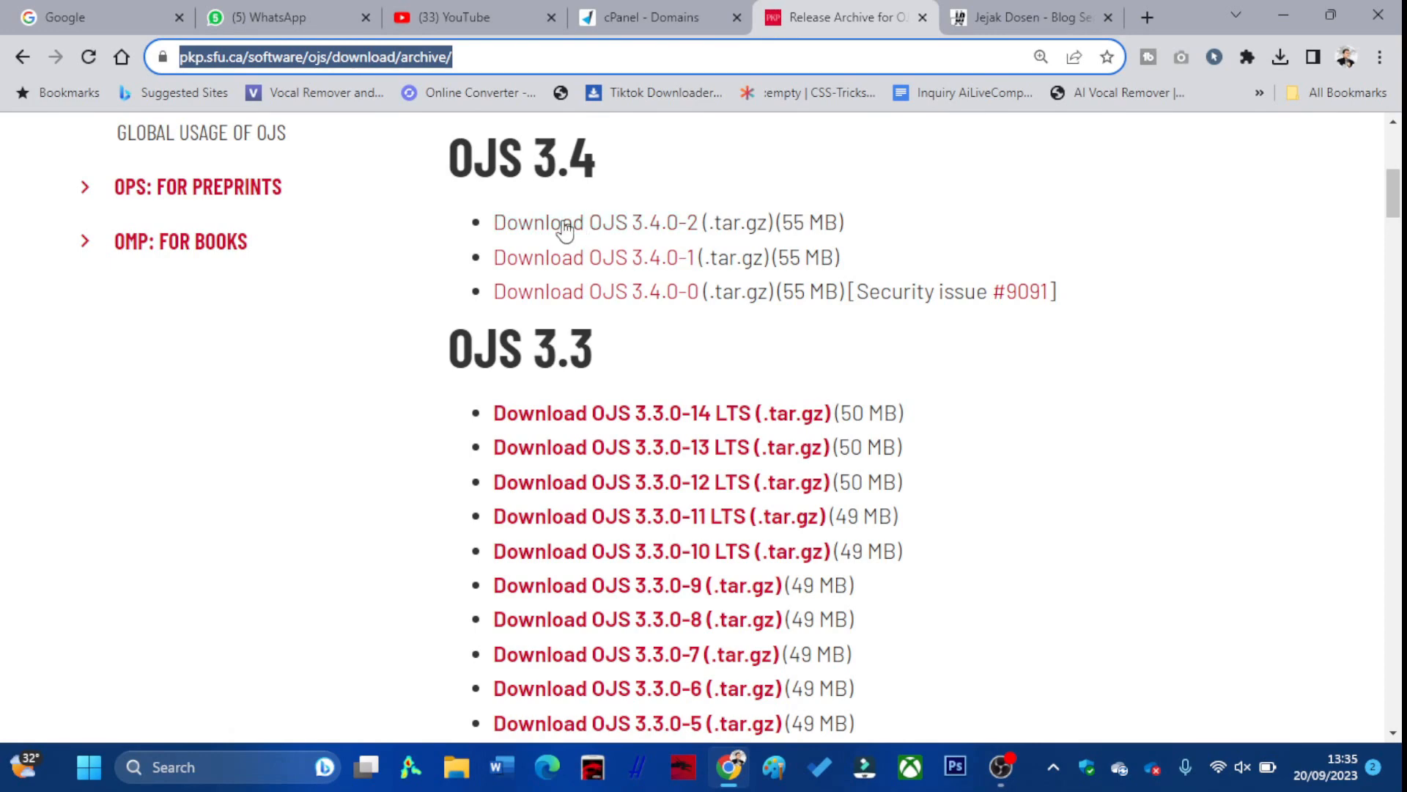
click(1278, 59)
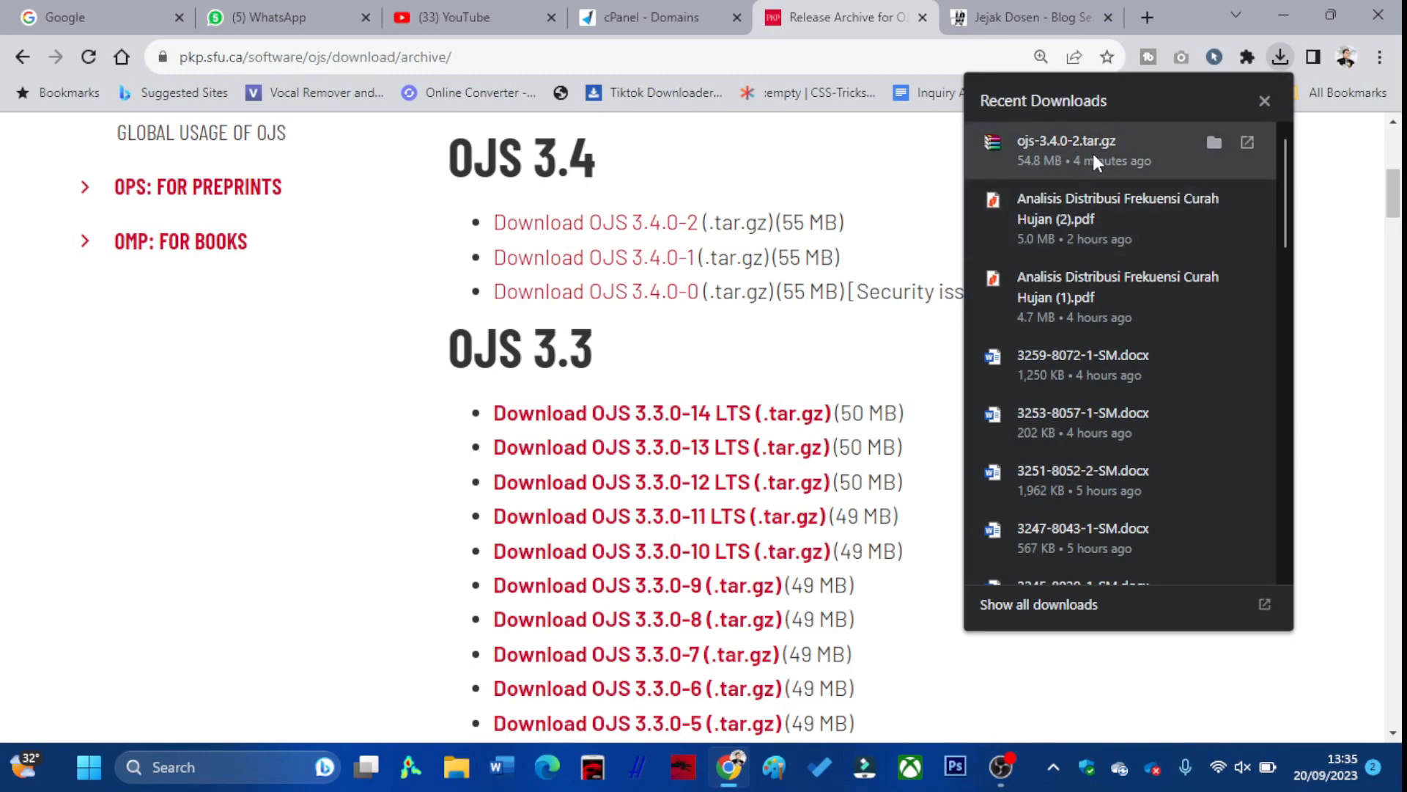
click(656, 9)
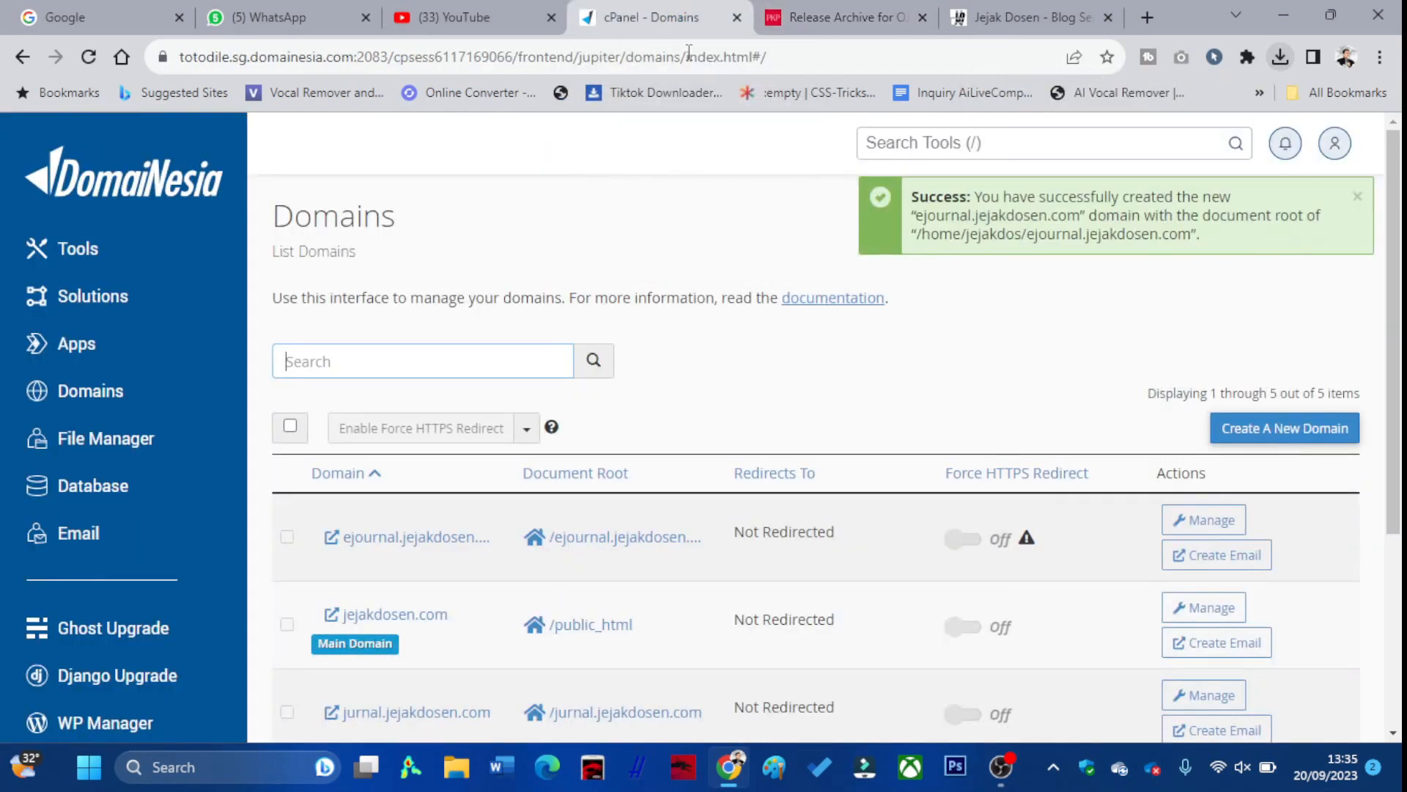
Open File Manager at the ejournal.jejakdosen.com folder, start an upload, and launch File Explorer
click(130, 440)
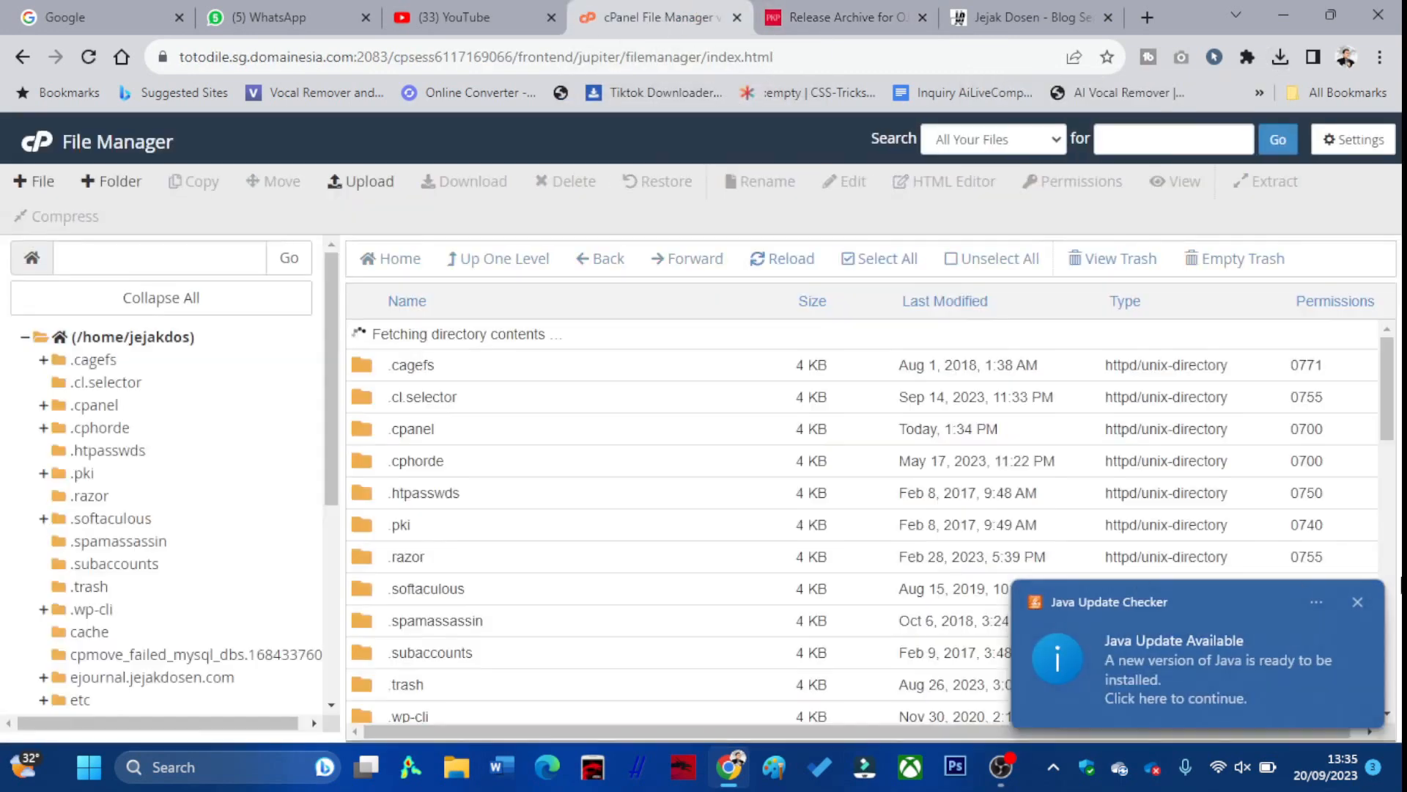
click(1358, 606)
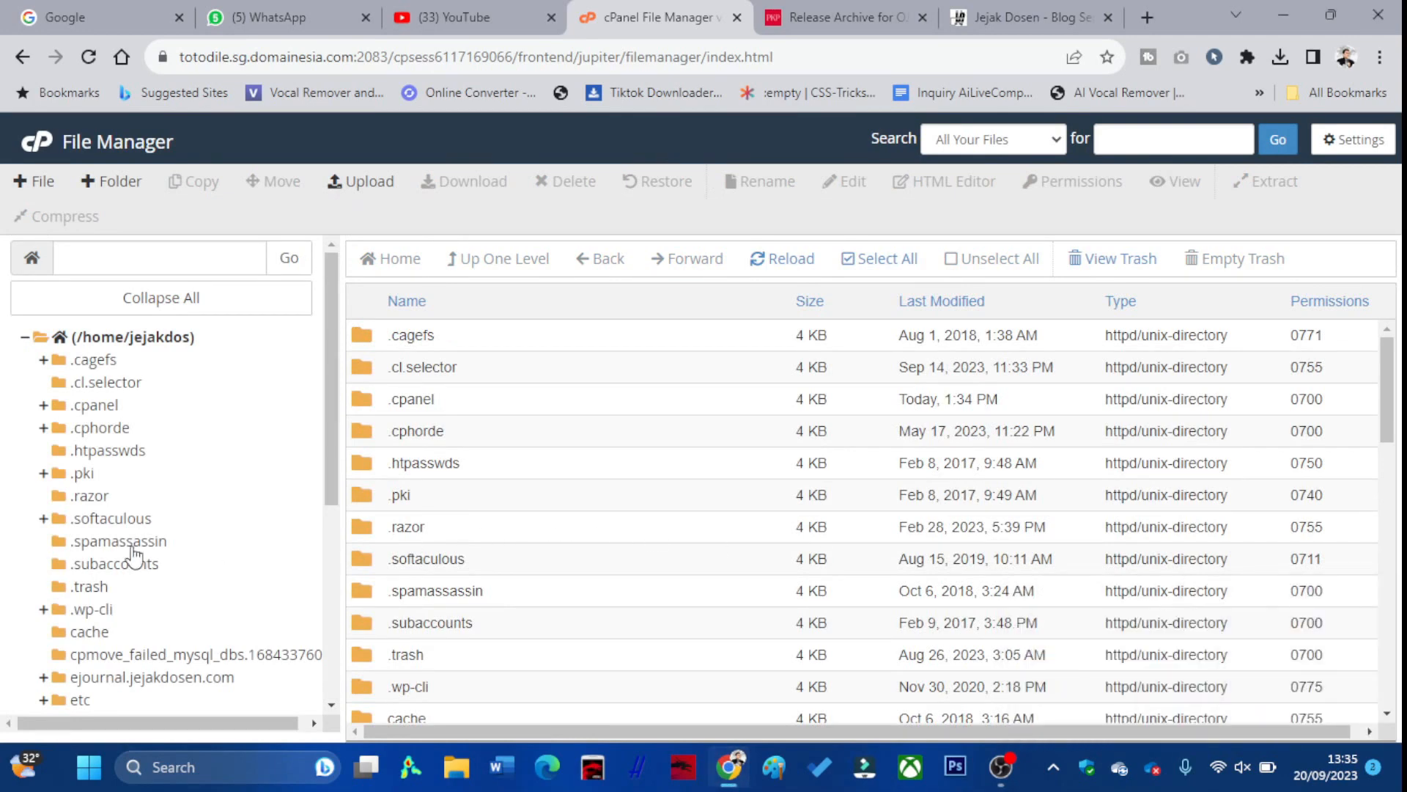
scroll(140, 543, down, 1)
scroll(142, 539, down, 3)
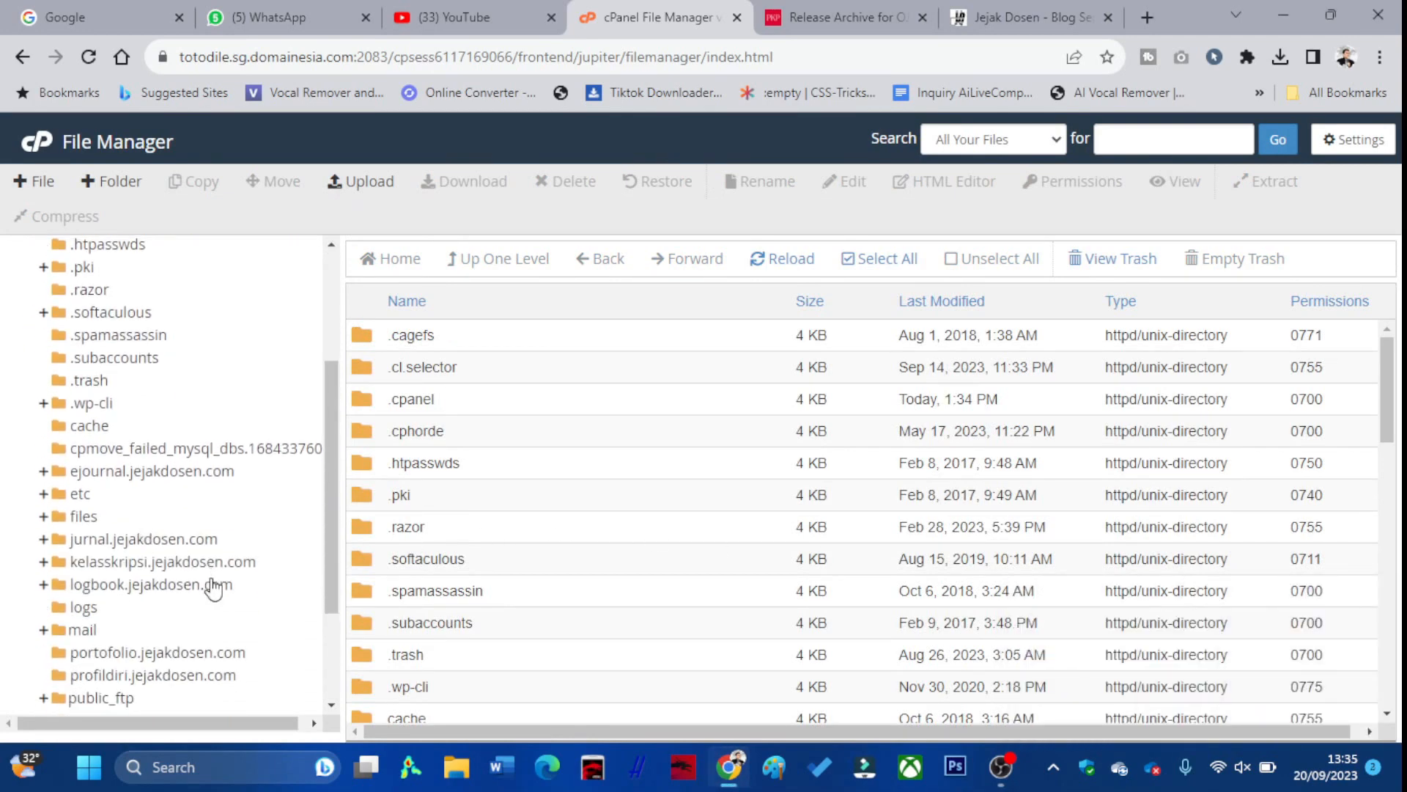
scroll(139, 619, down, 1)
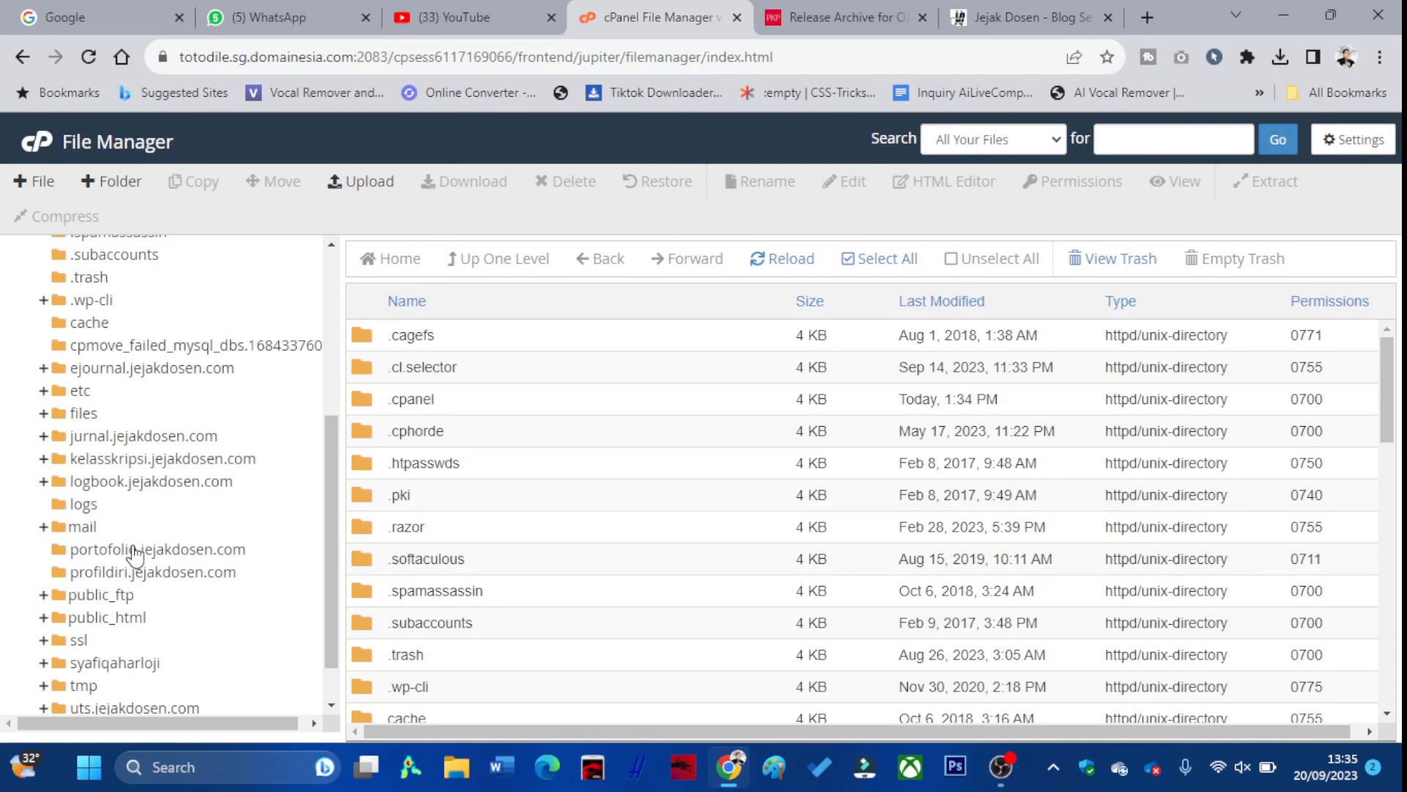
click(138, 370)
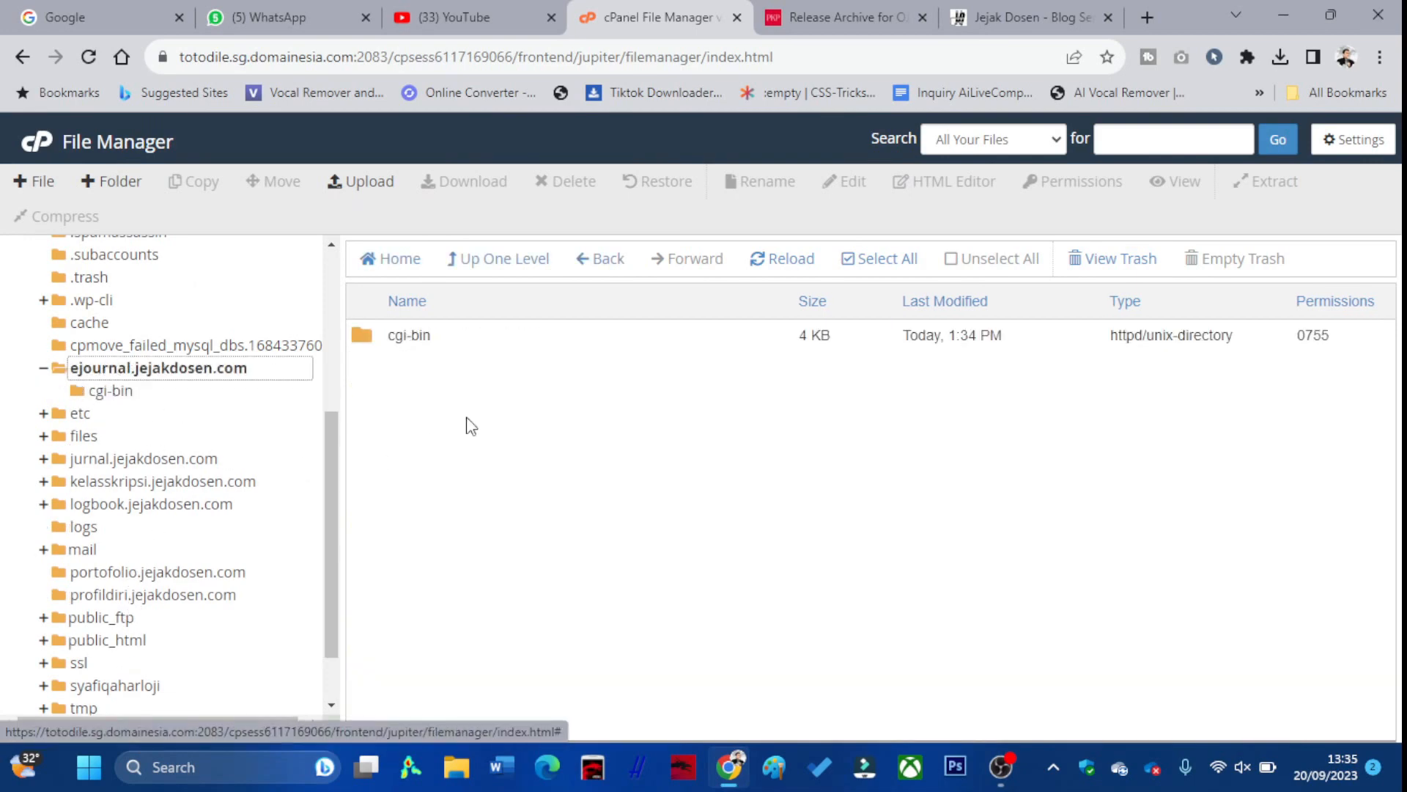
click(380, 187)
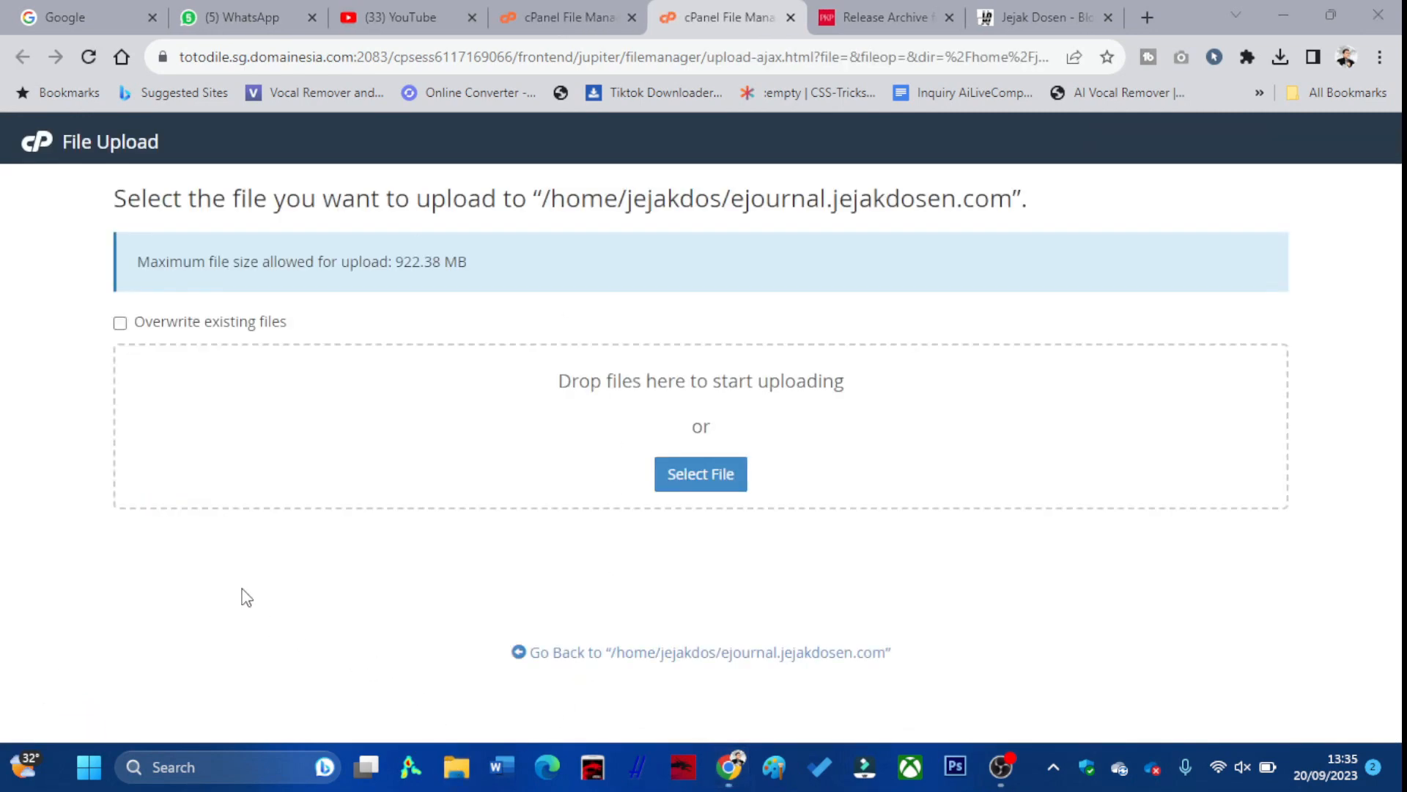
key(super+e)
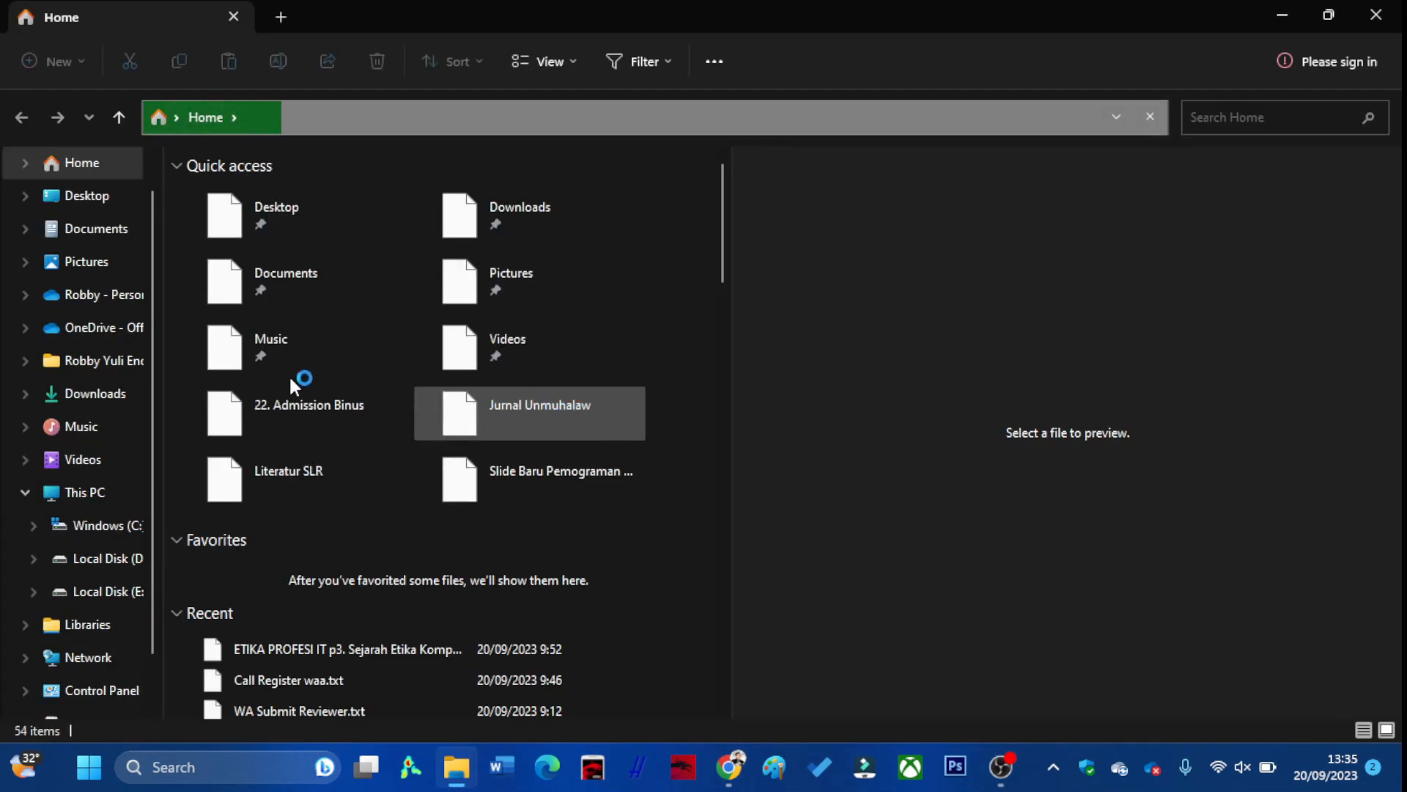
Upload ojs-3.4.0-2.tar.gz from Downloads by dragging it onto the cPanel upload page
click(113, 396)
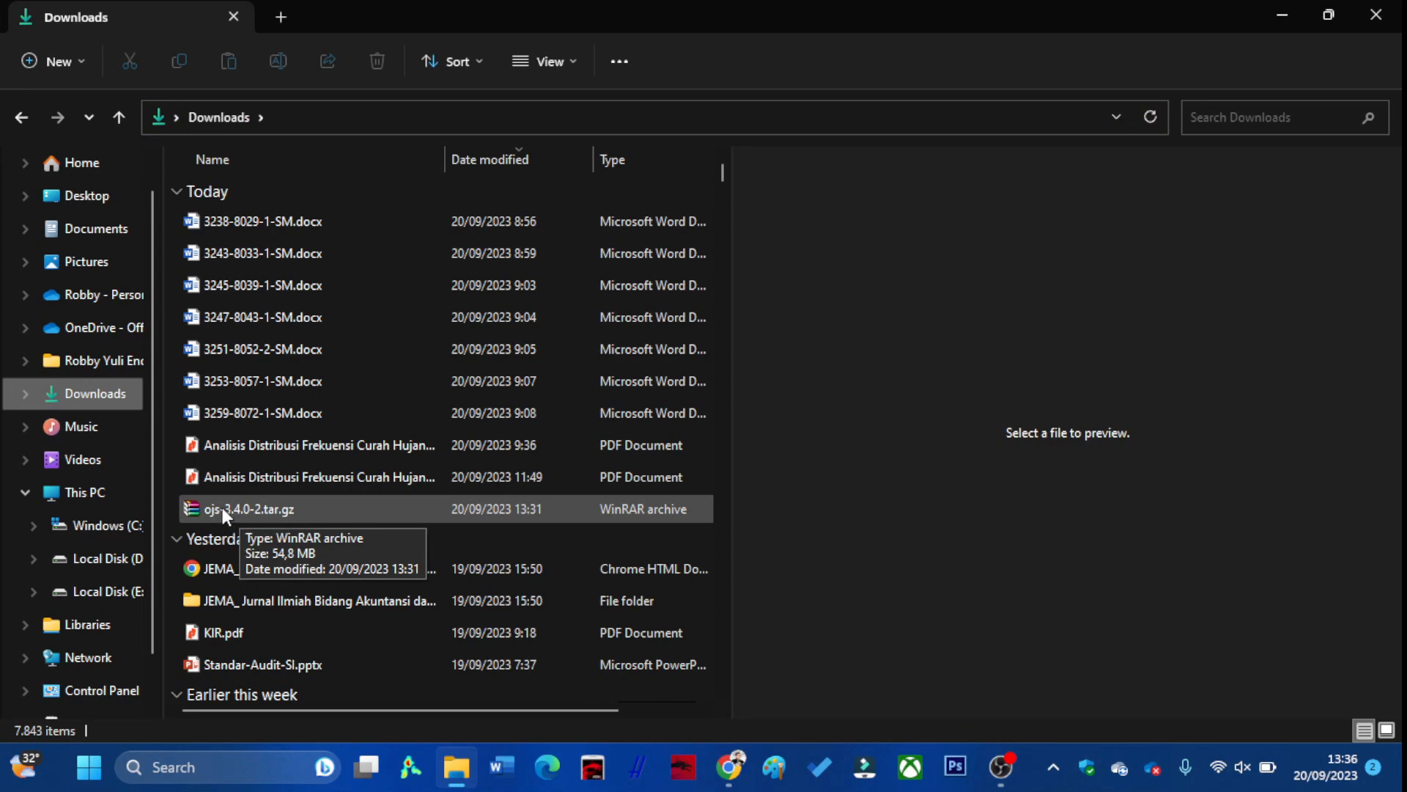
drag(219, 509, 586, 439)
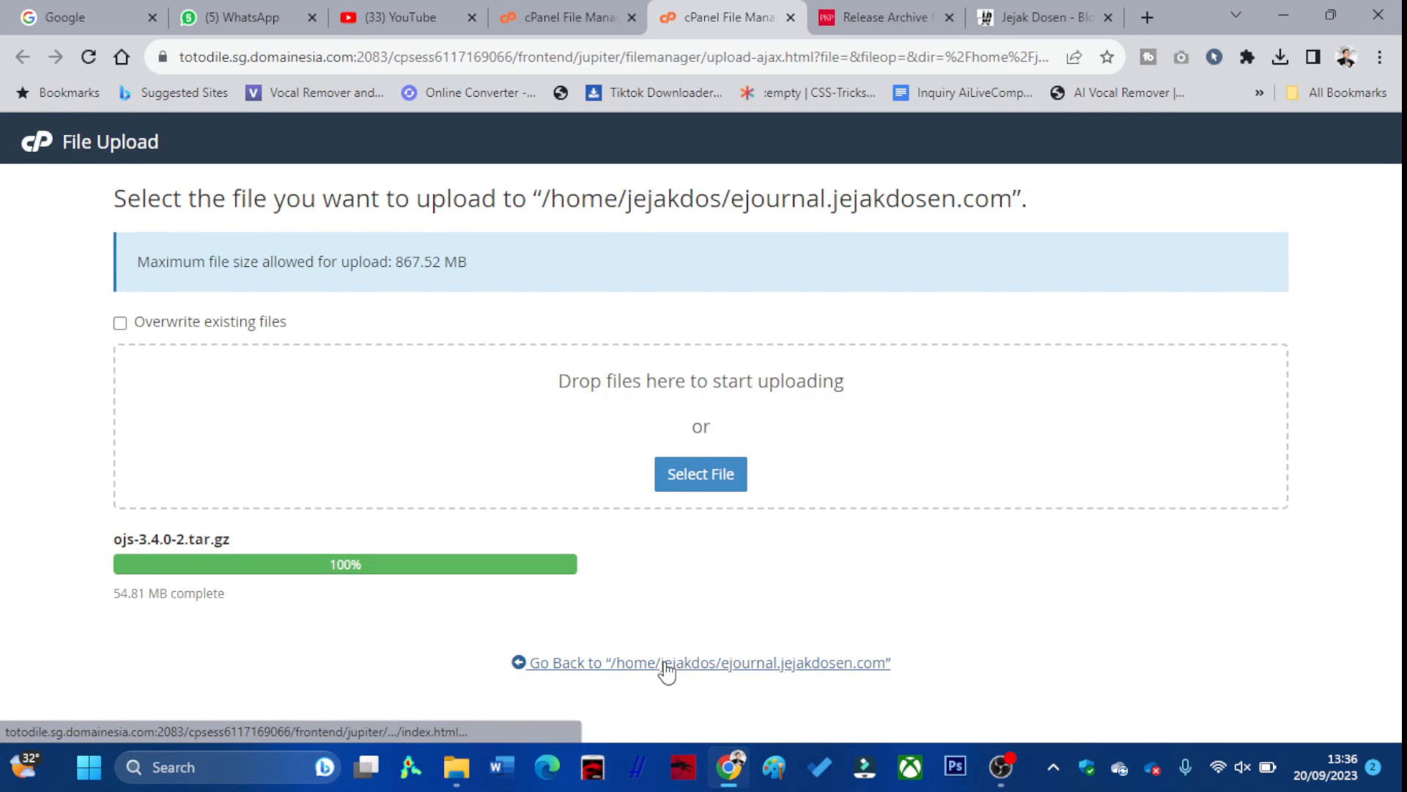
Extract ojs-3.4.0-2.tar.gz into the ejournal.jejakdosen.com folder and close the results
click(555, 665)
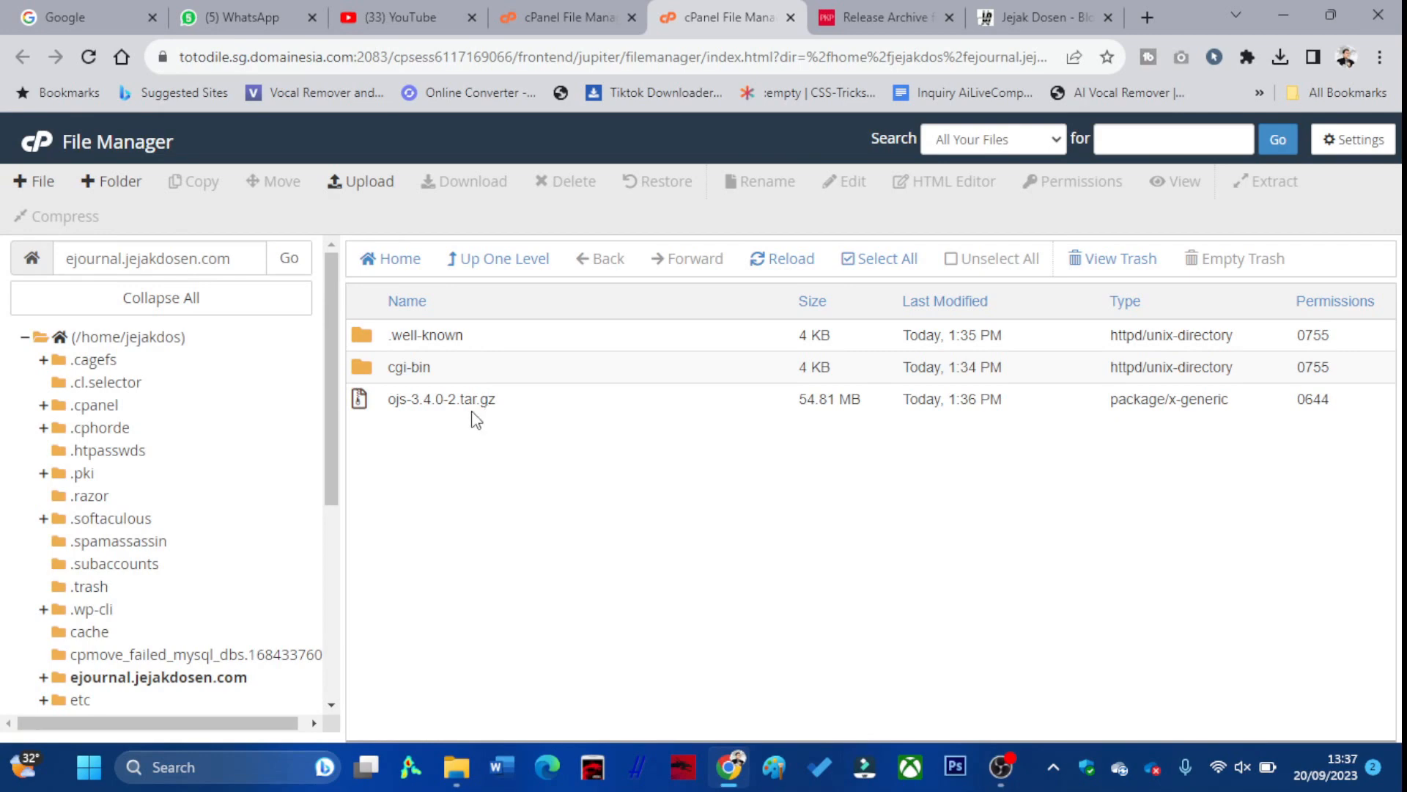
right_click(423, 412)
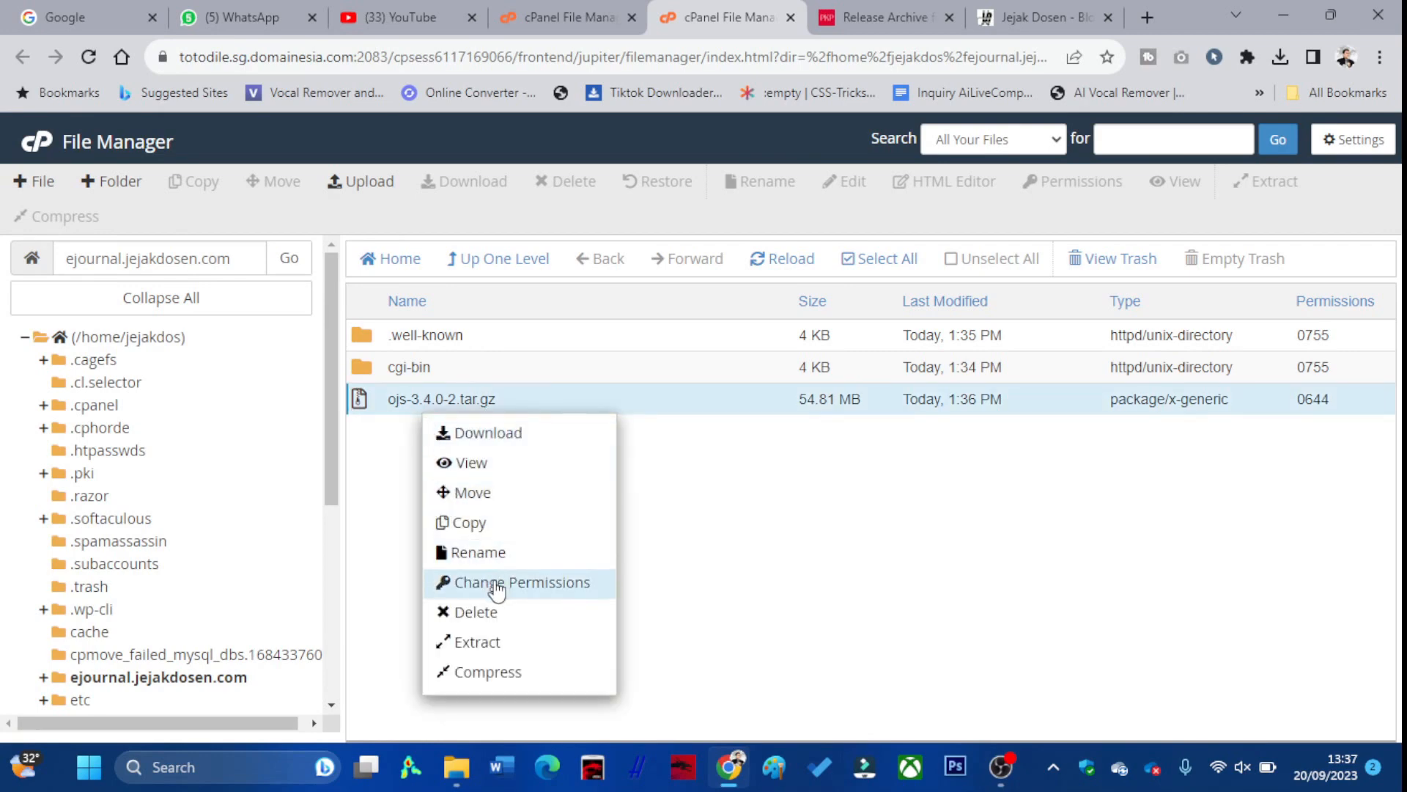
click(496, 644)
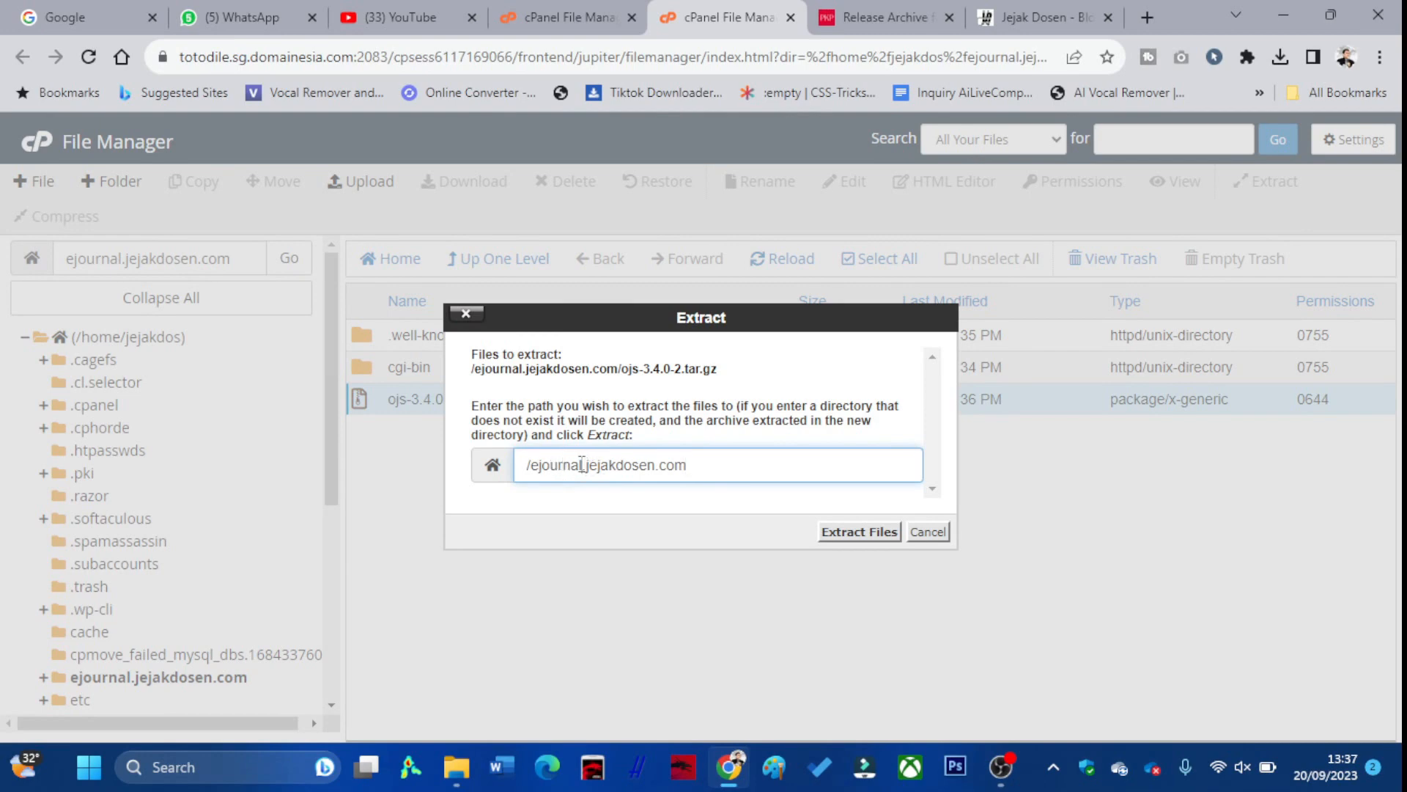
drag(583, 465, 542, 464)
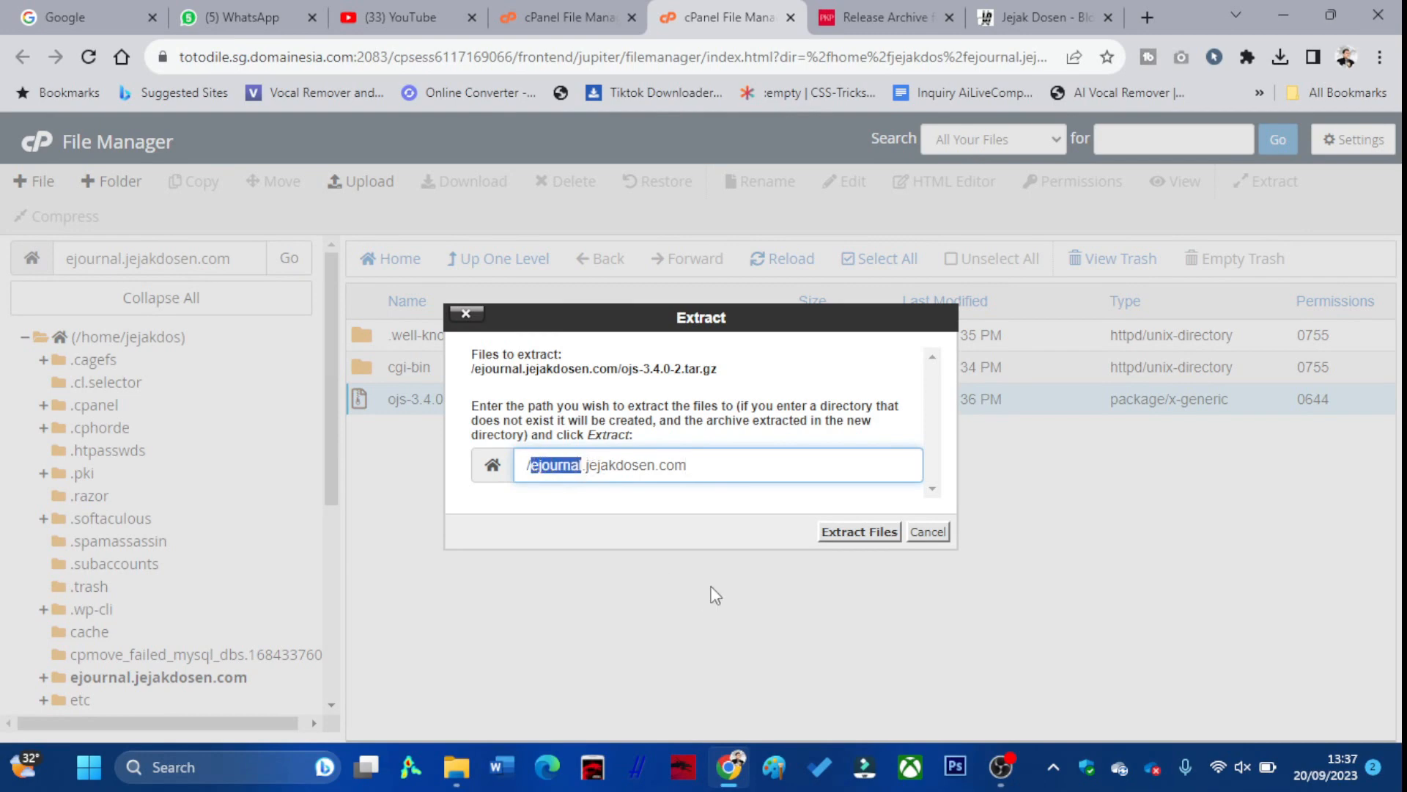
click(884, 529)
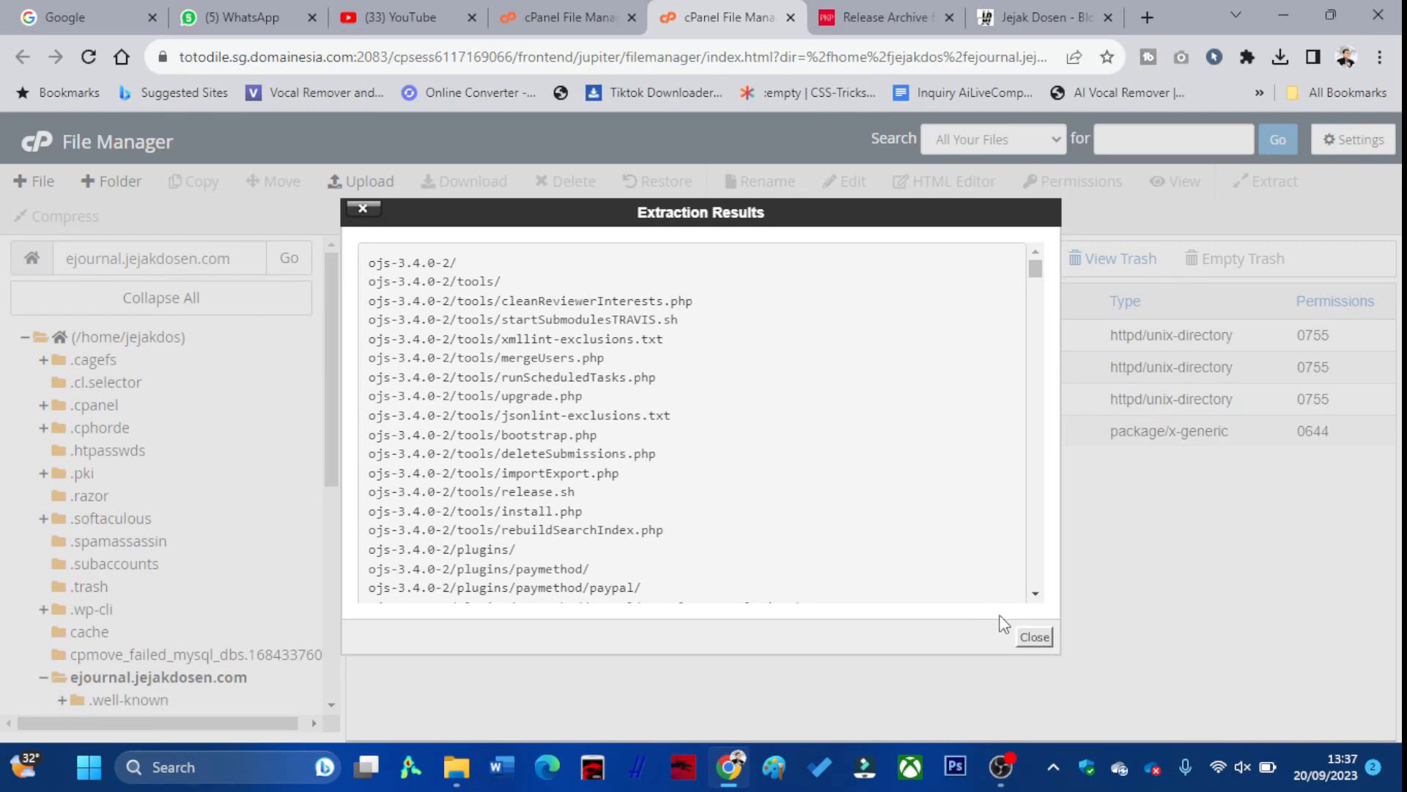
click(1034, 637)
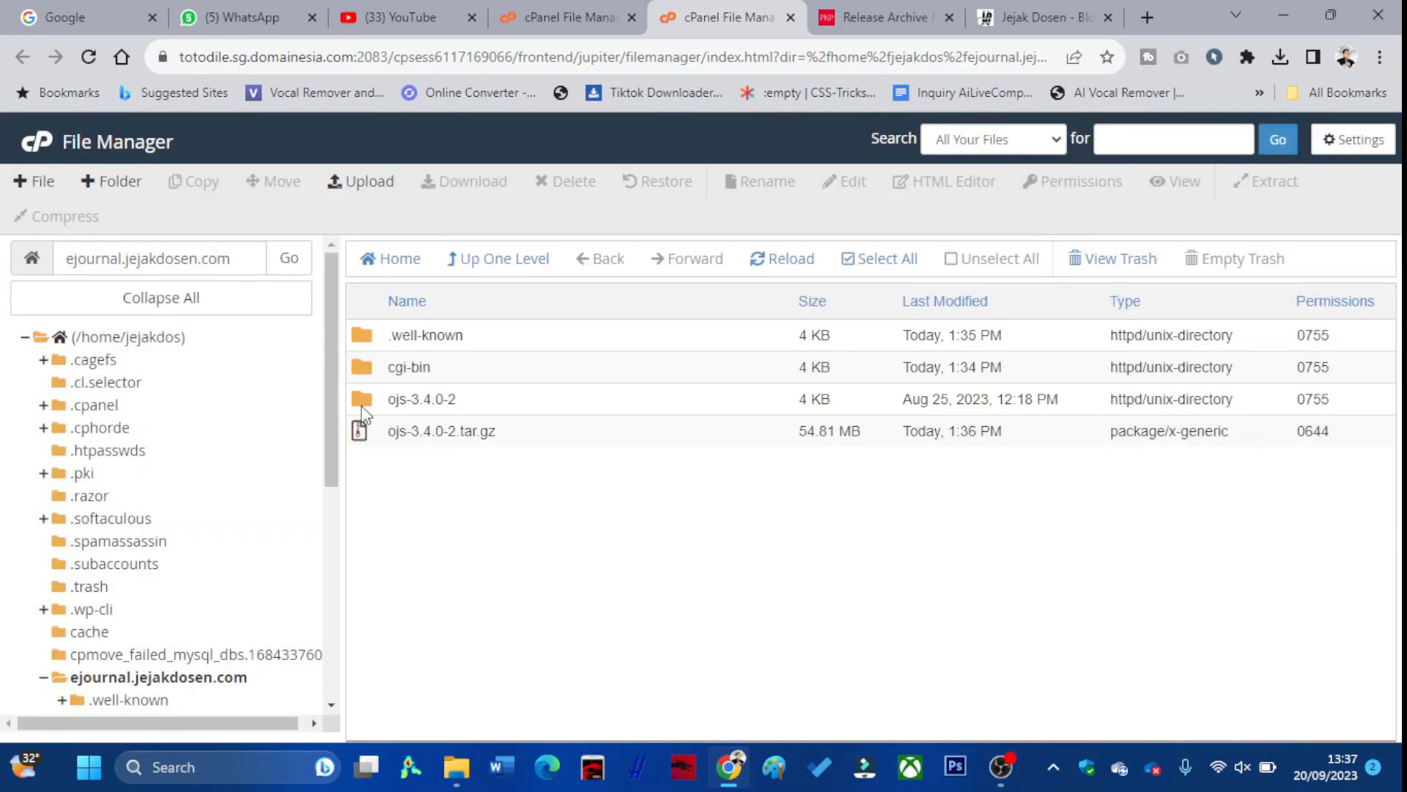
Move everything inside ojs-3.4.0-2 up into /ejournal.jejakdosen.com/
double_click(478, 408)
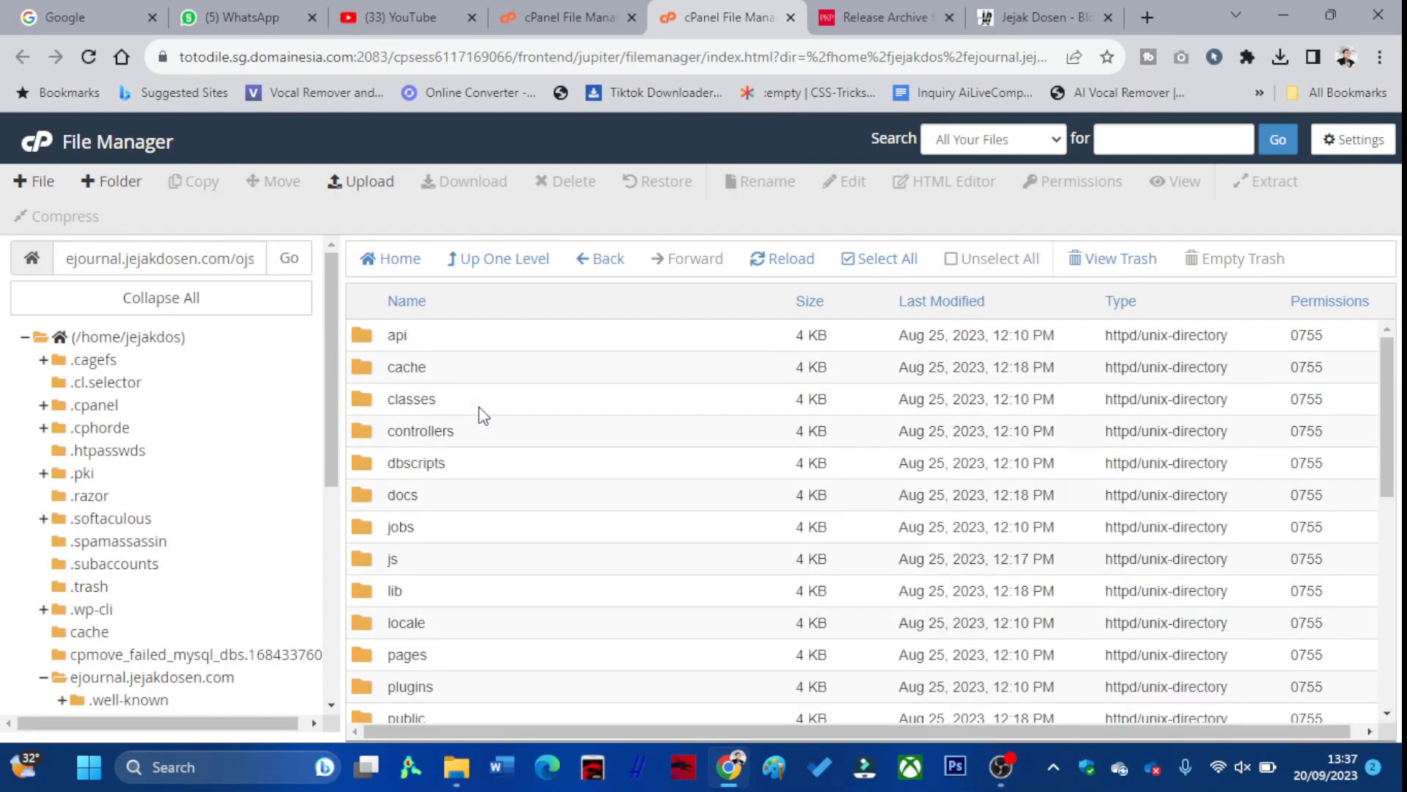
scroll(441, 346, down, 8)
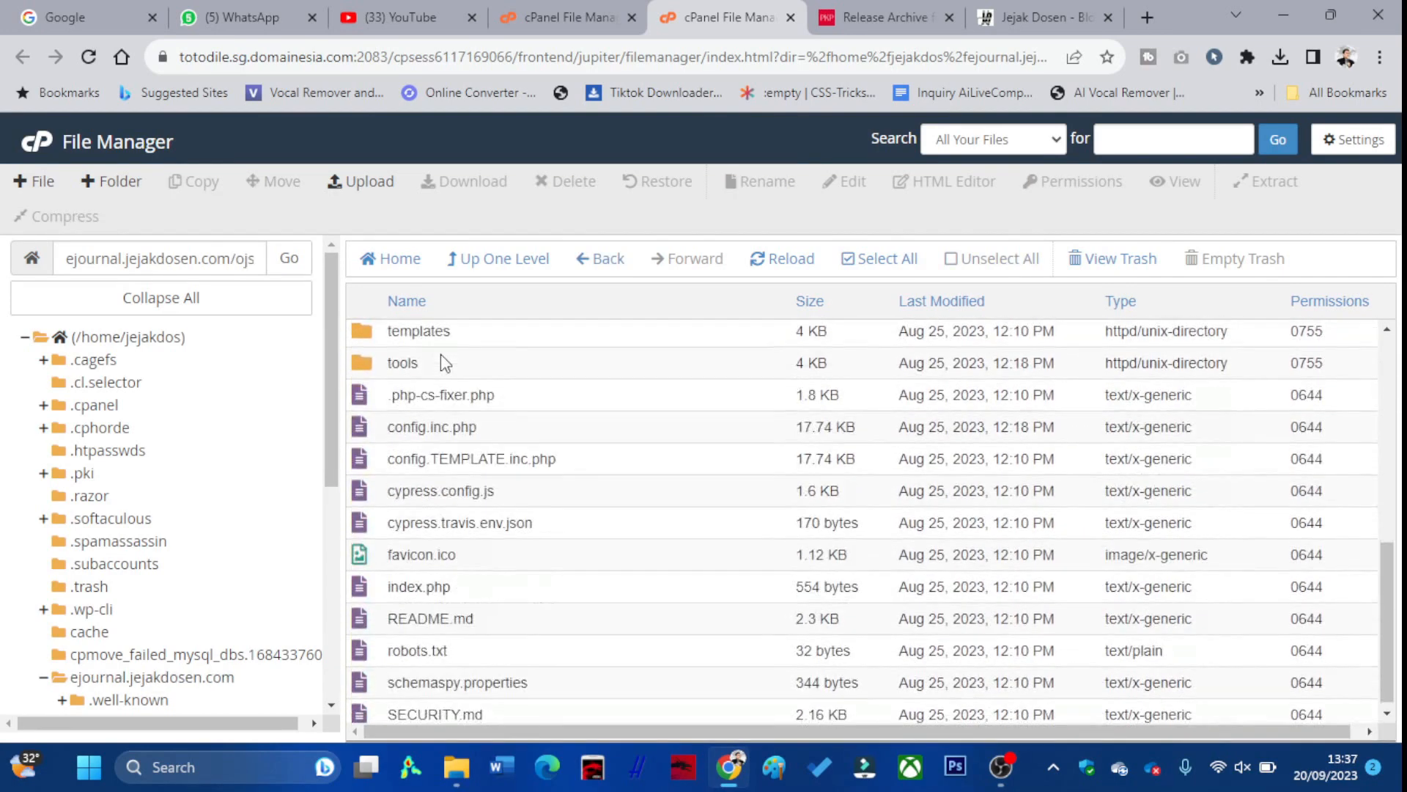
scroll(441, 358, up, 6)
scroll(443, 364, up, 2)
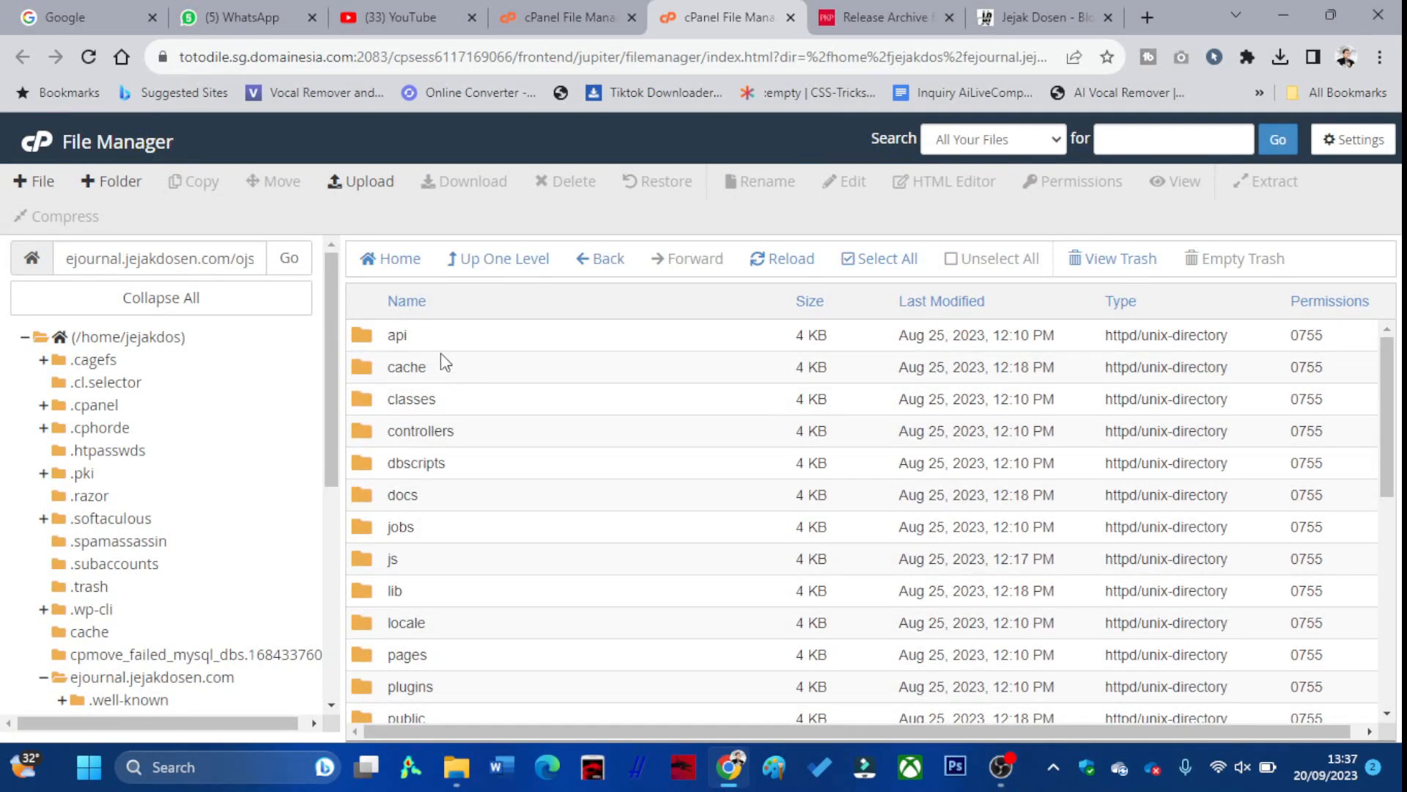
click(437, 337)
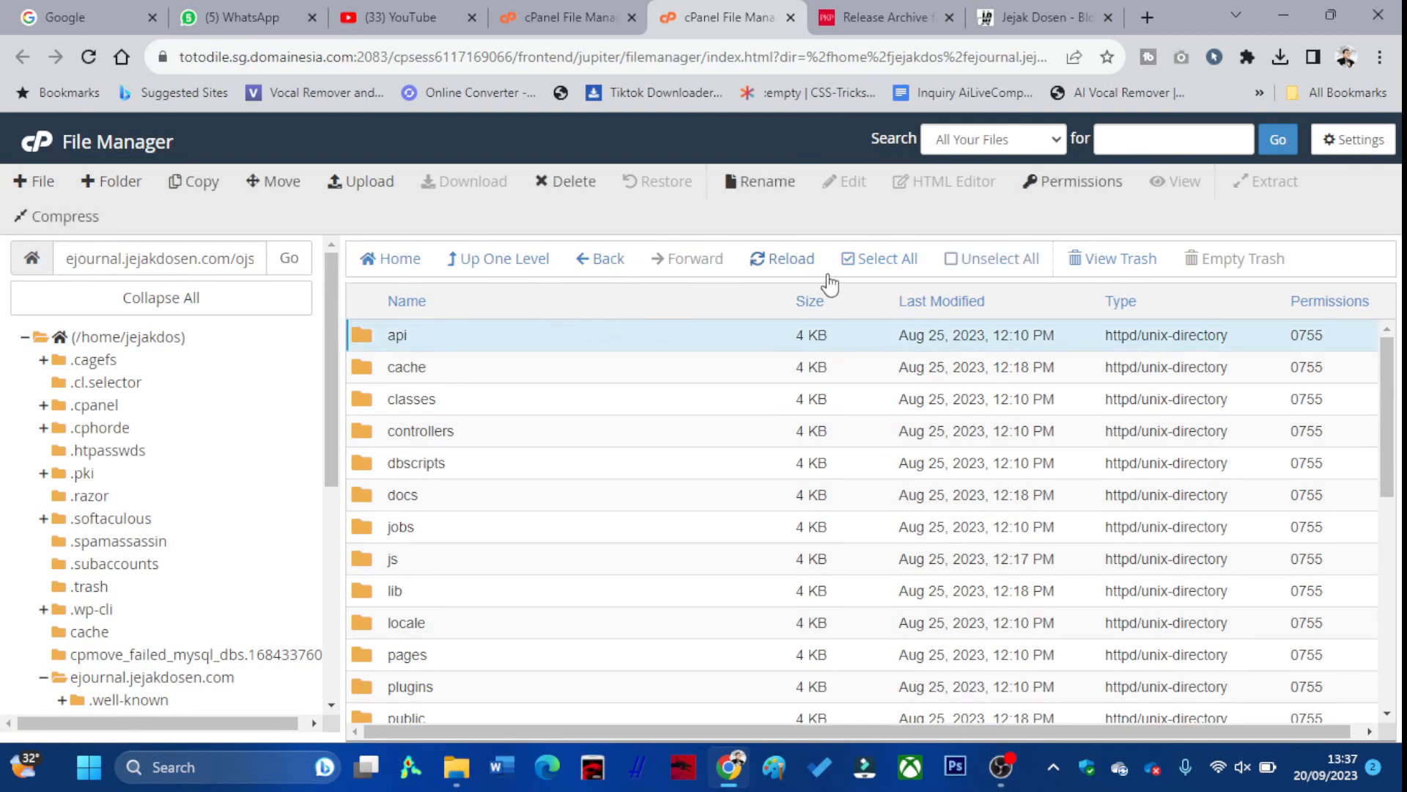
click(884, 264)
scroll(666, 428, down, 7)
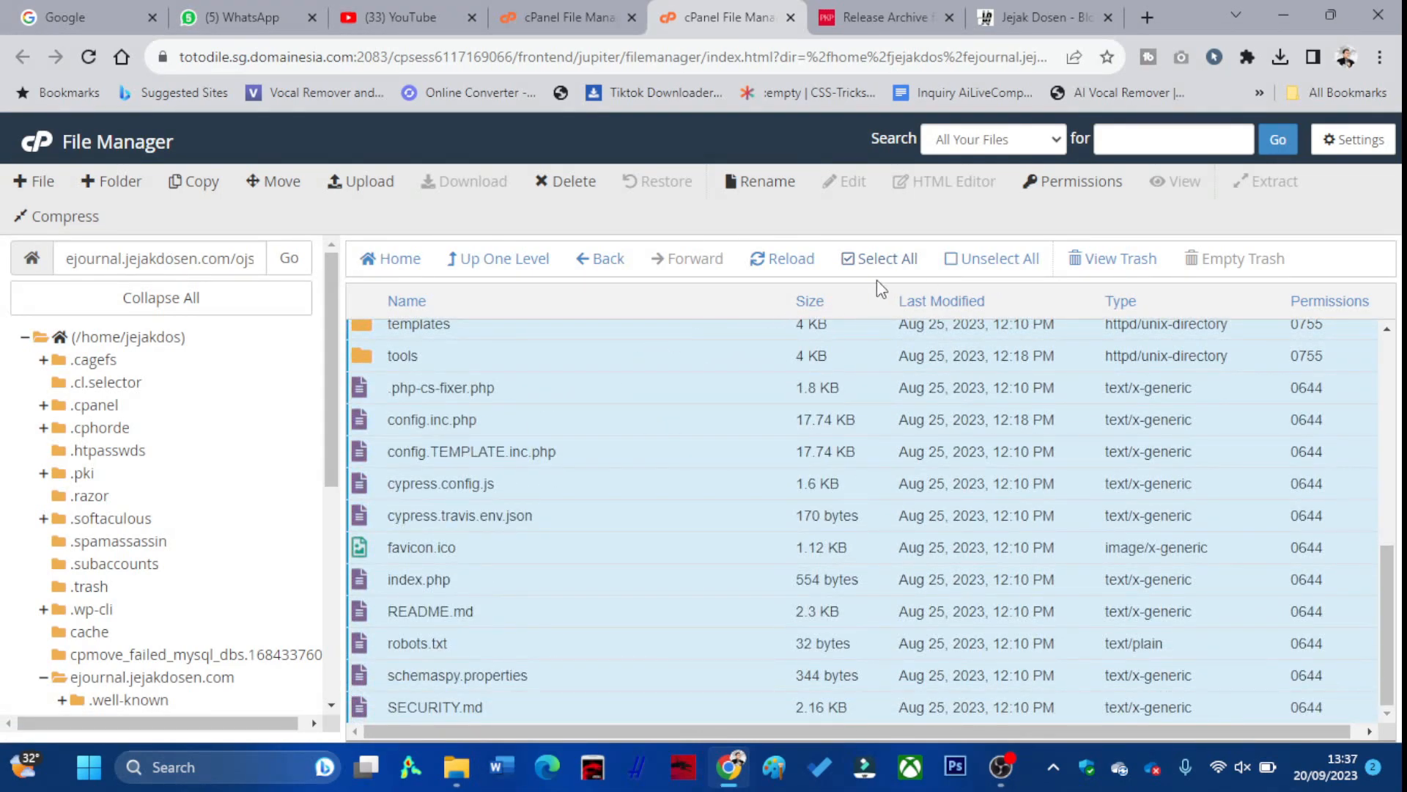
click(282, 182)
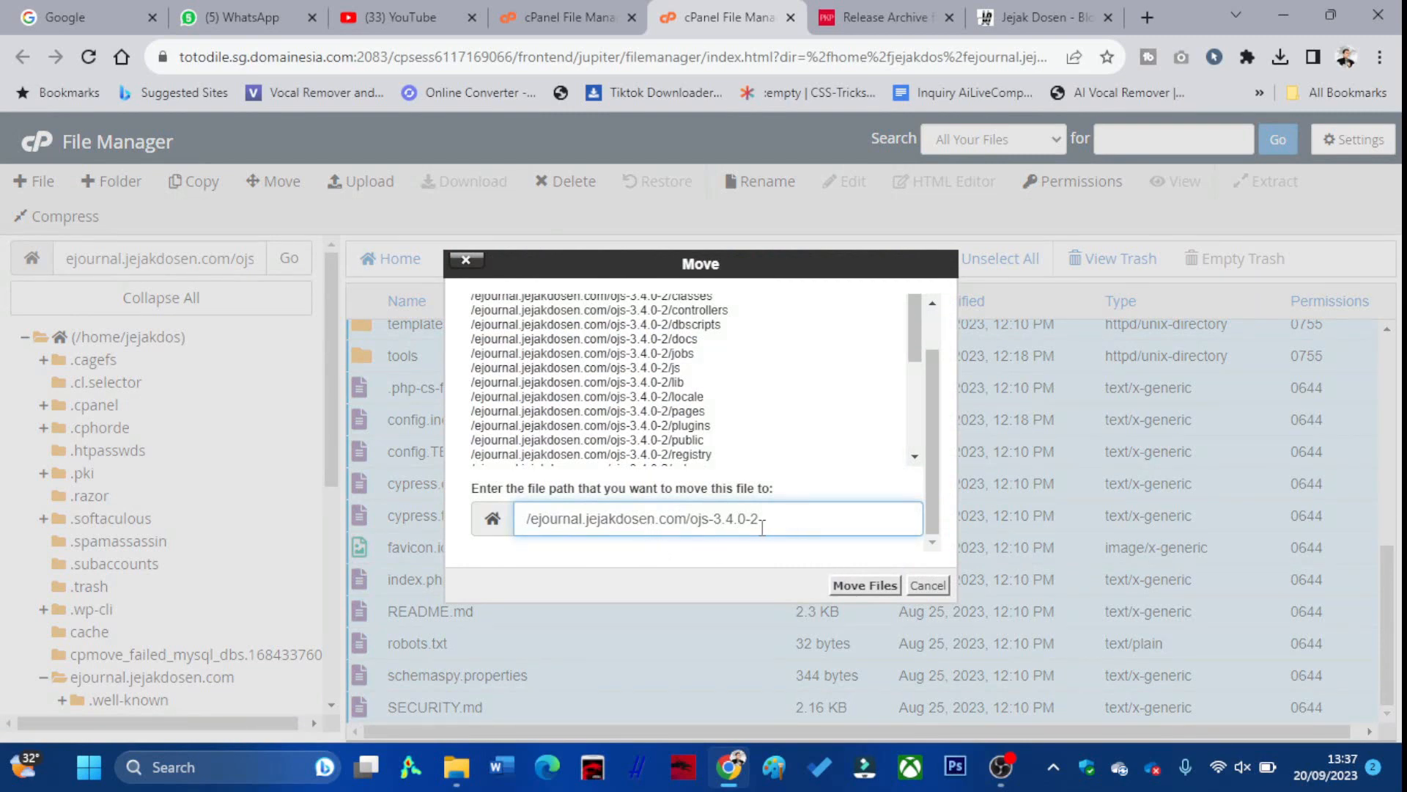
drag(762, 528, 692, 522)
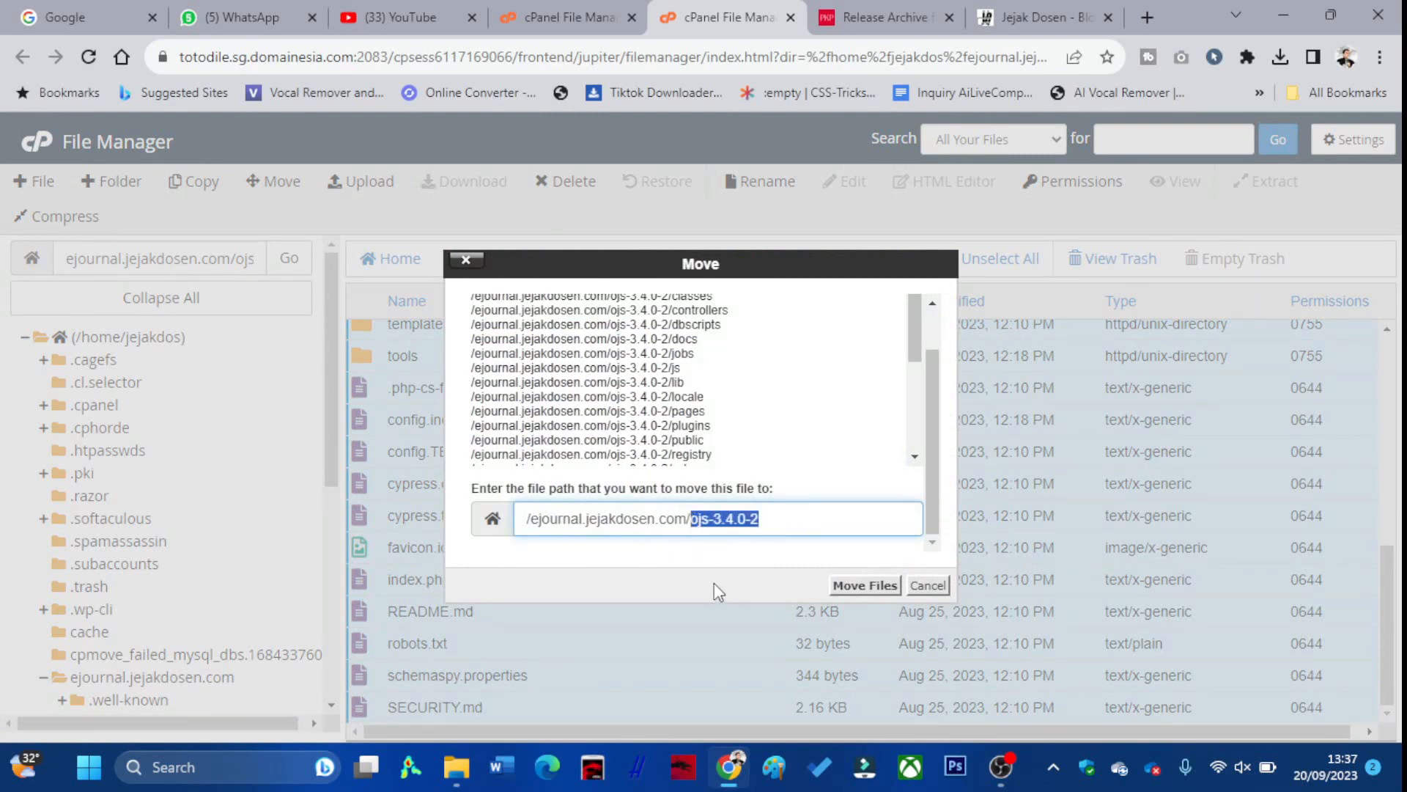
key(BackSpace)
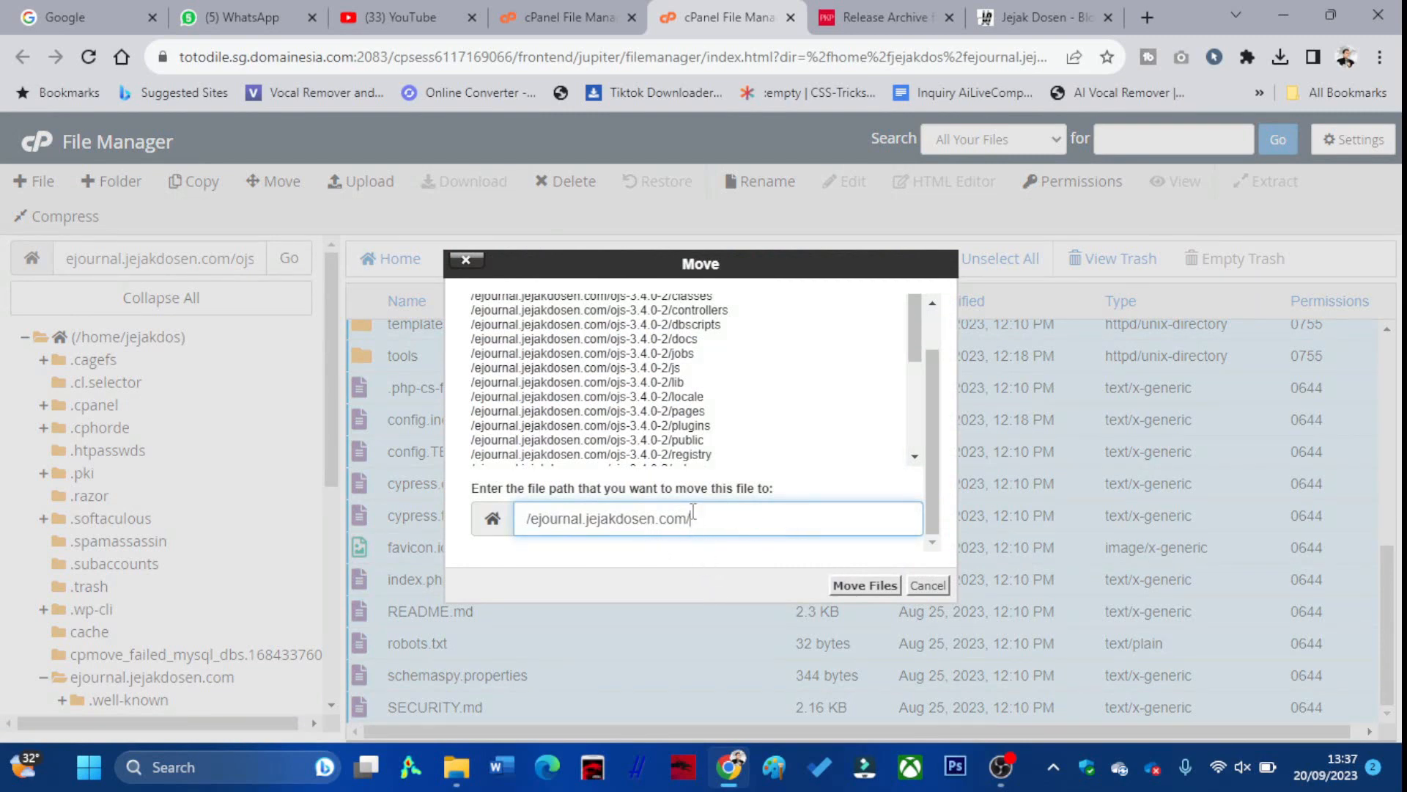
click(854, 585)
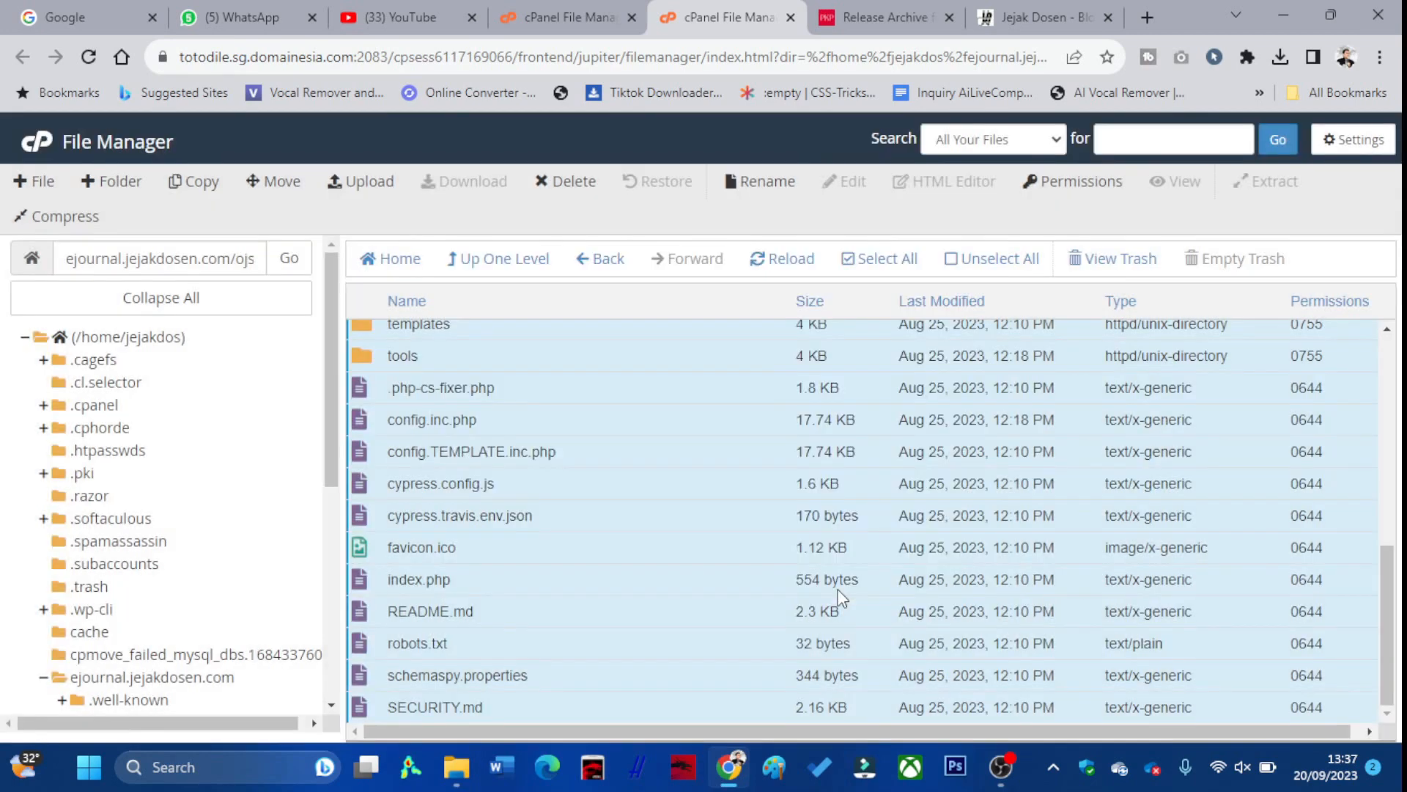
Confirm the ojs-3.4.0-2 folder is empty and delete it to the trash
click(506, 277)
scroll(494, 356, down, 5)
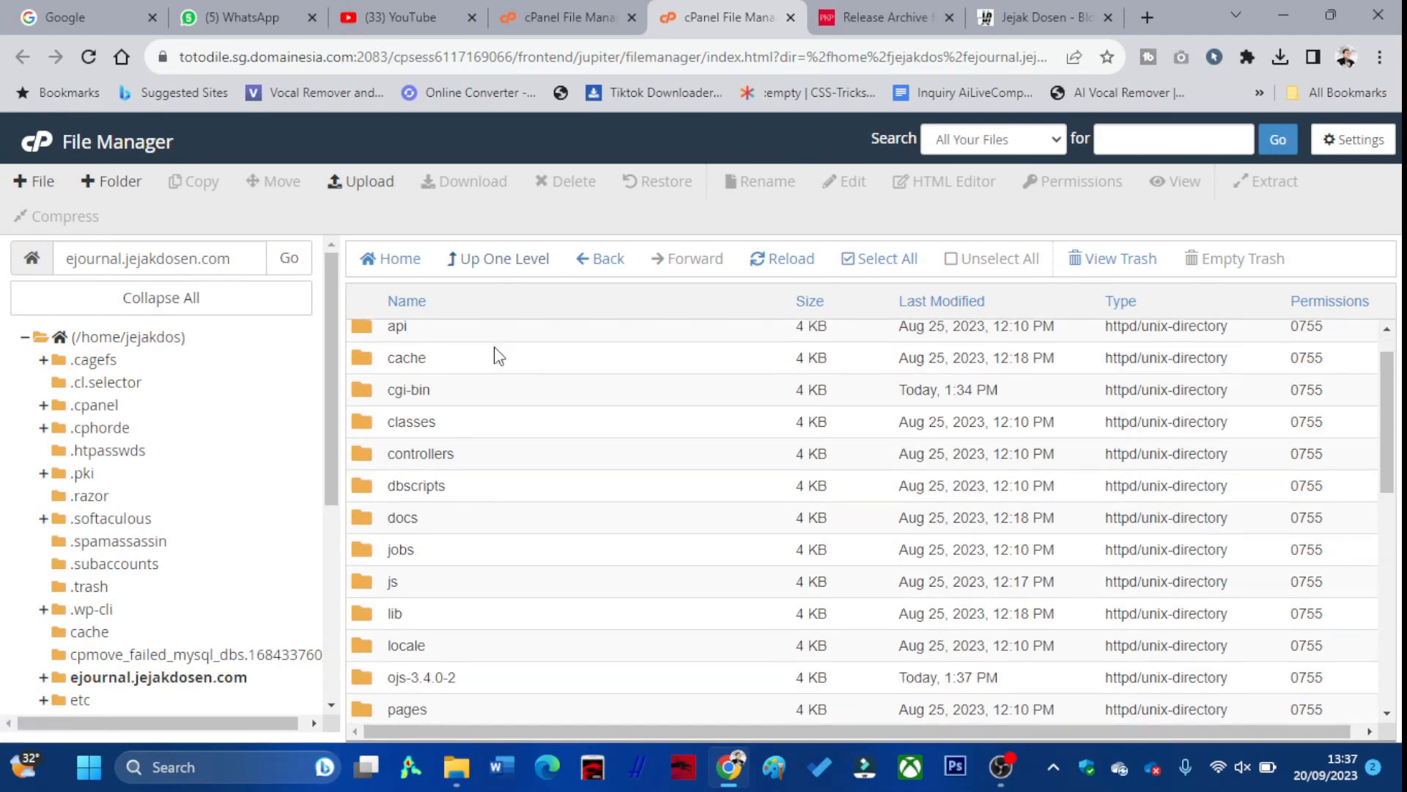
scroll(497, 355, up, 1)
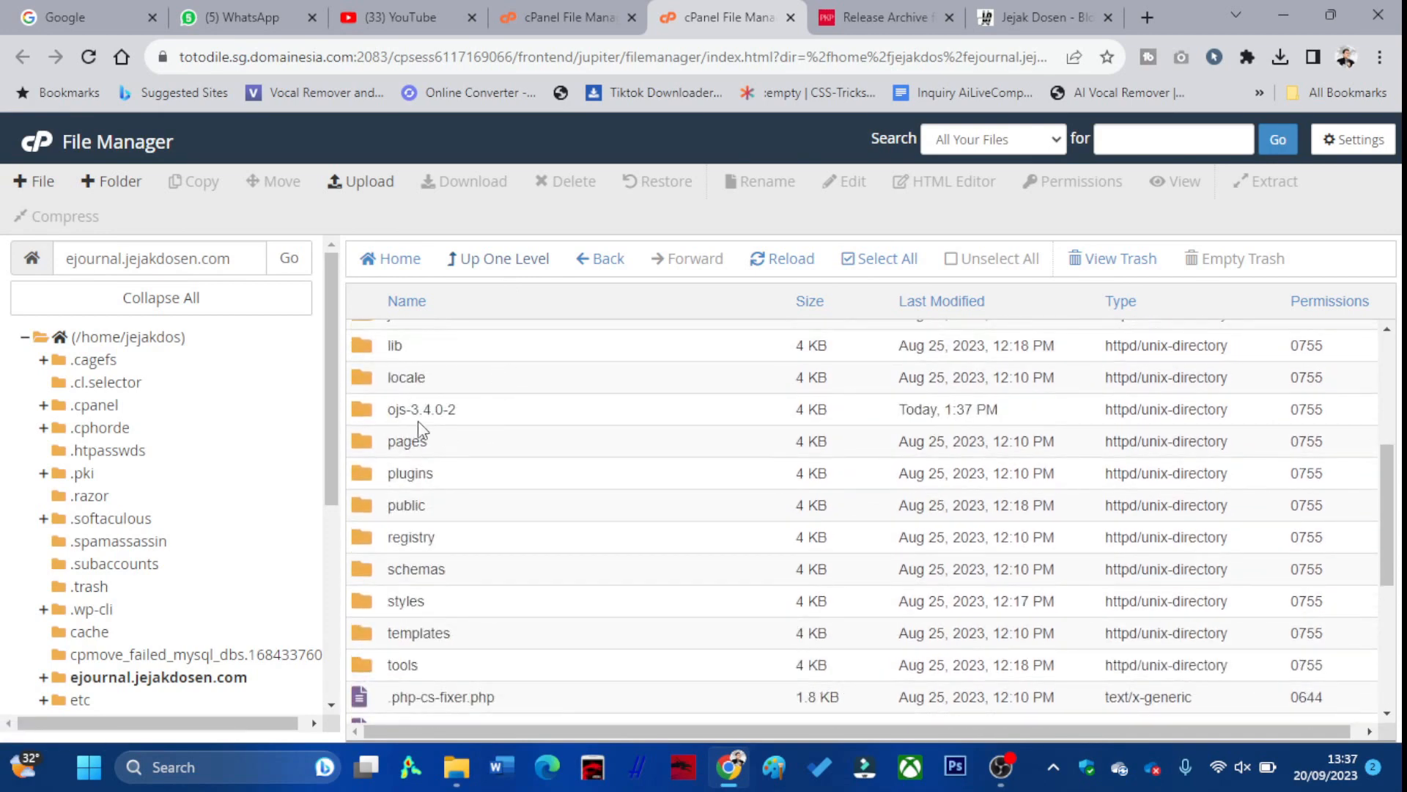
double_click(449, 422)
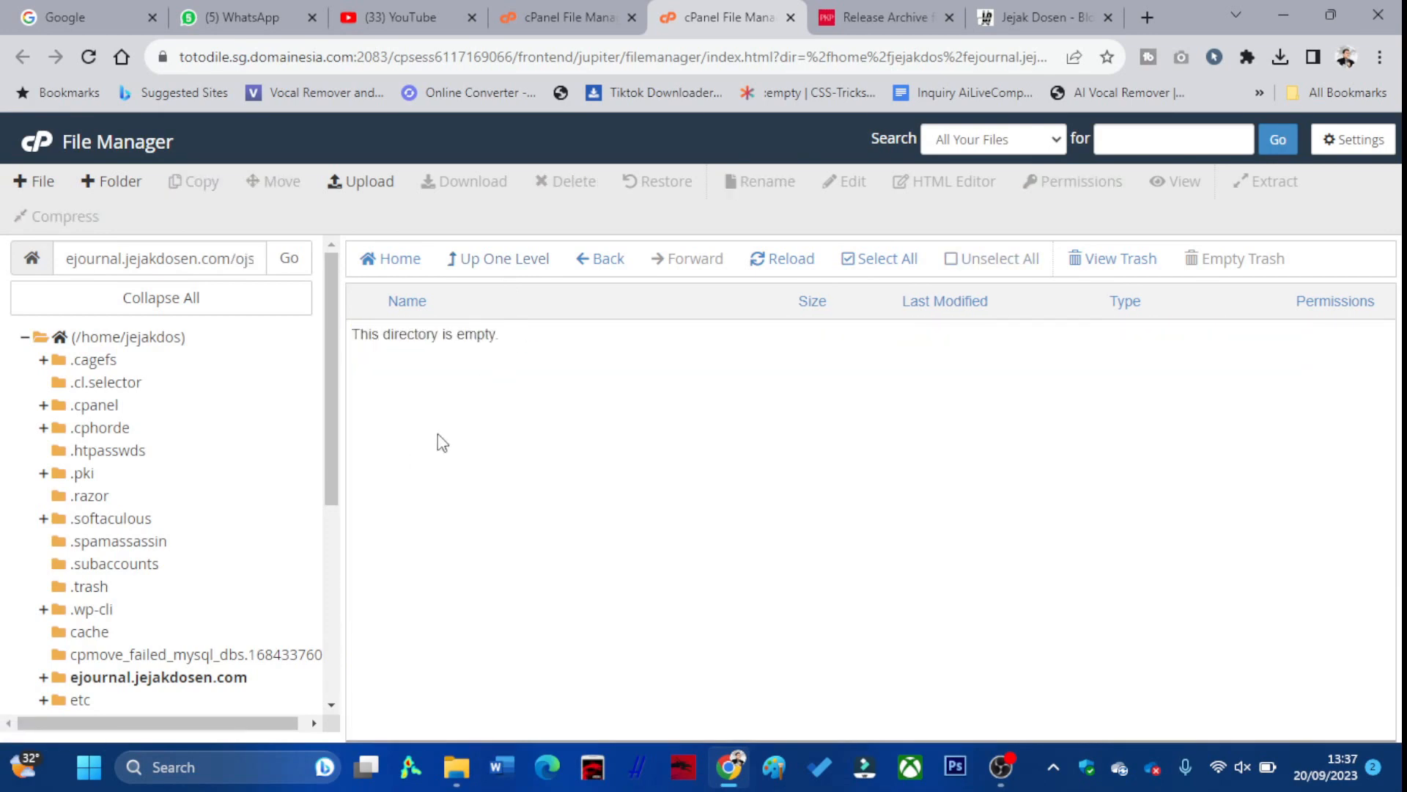
click(468, 262)
scroll(476, 484, down, 3)
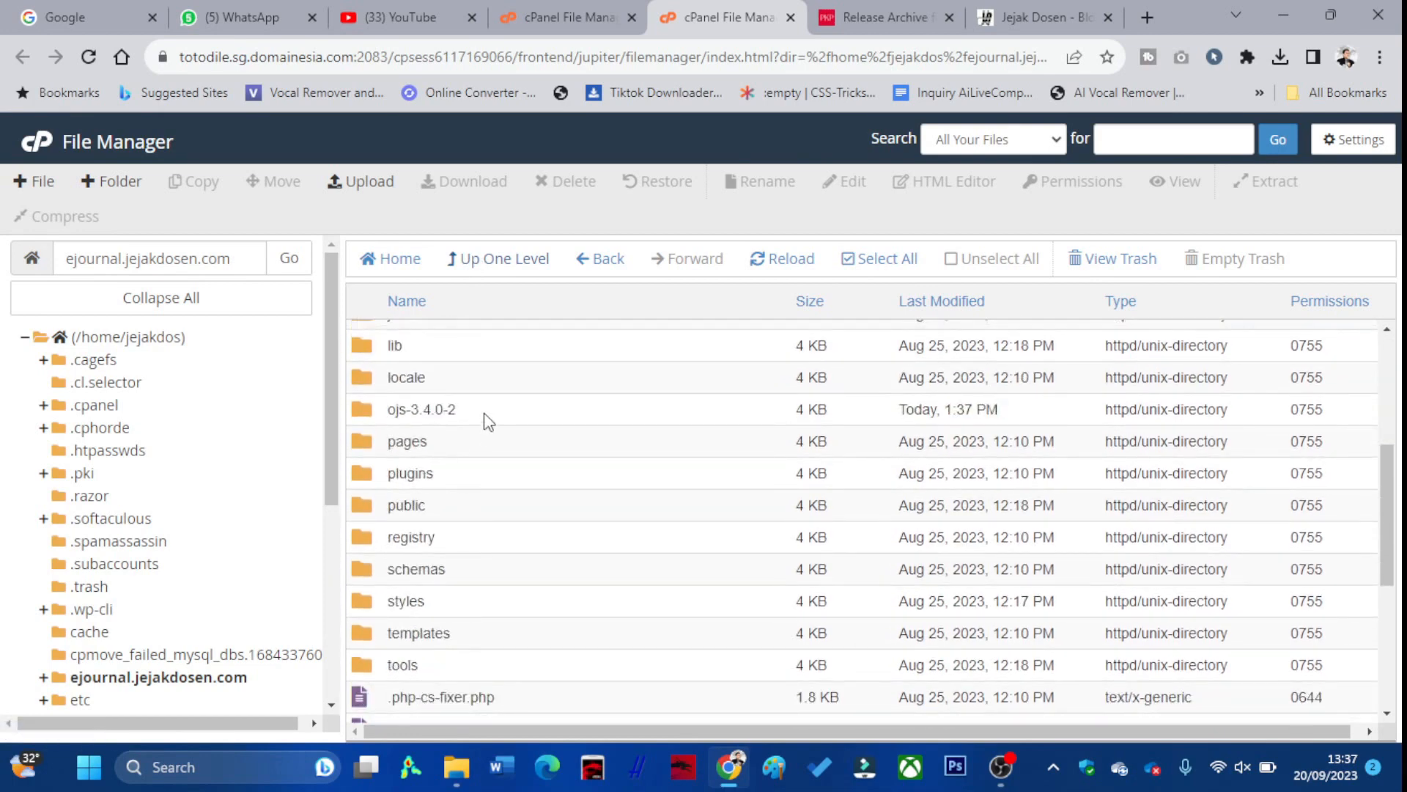
right_click(414, 411)
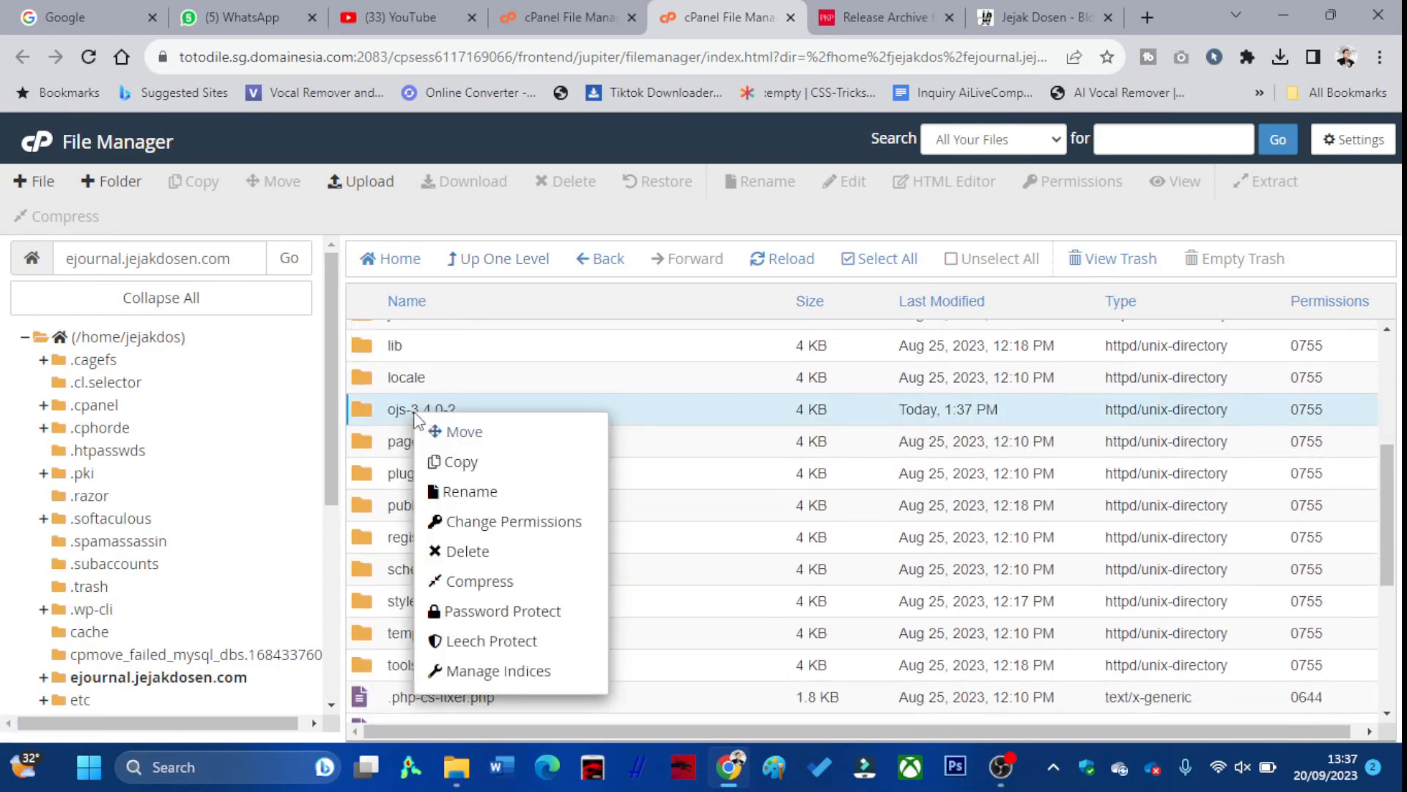
click(488, 550)
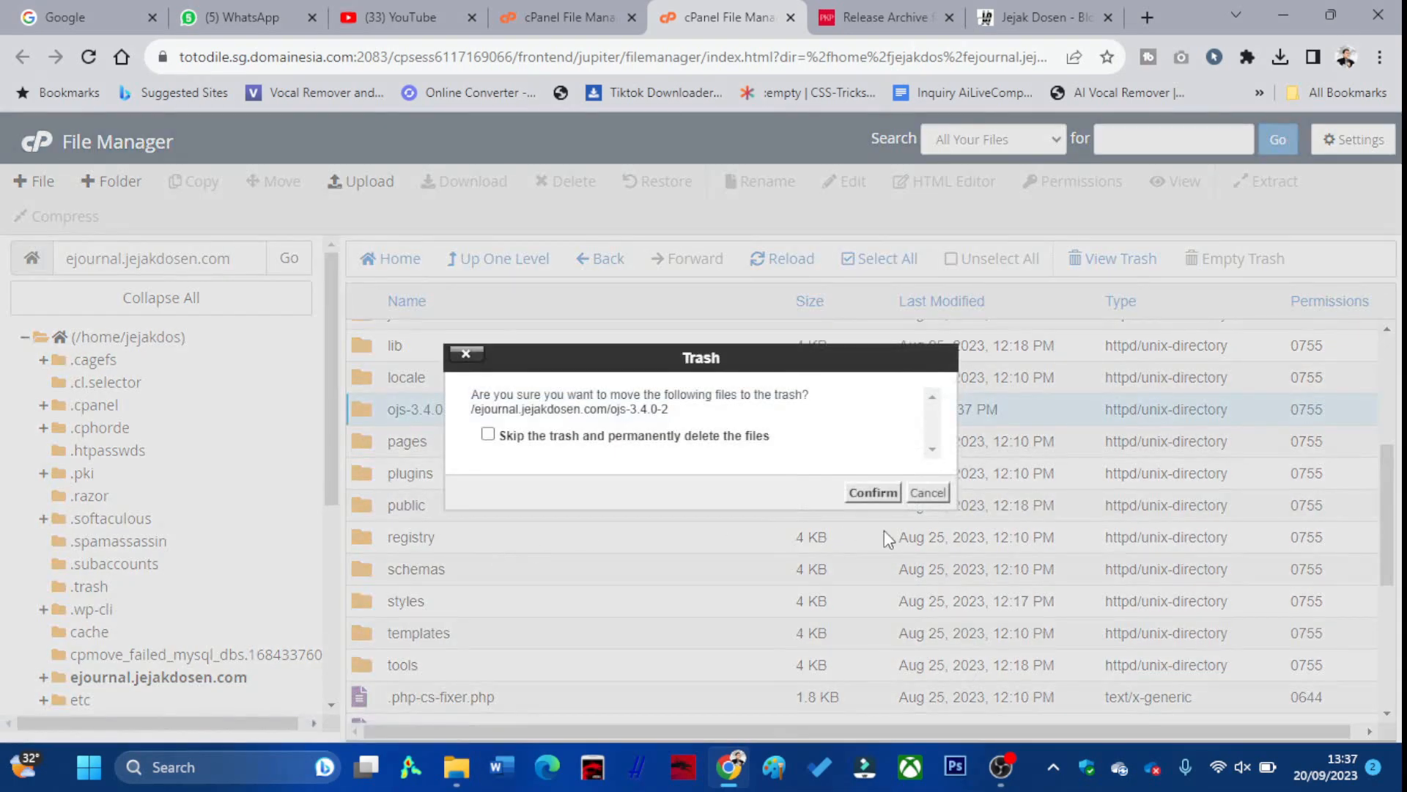
click(873, 492)
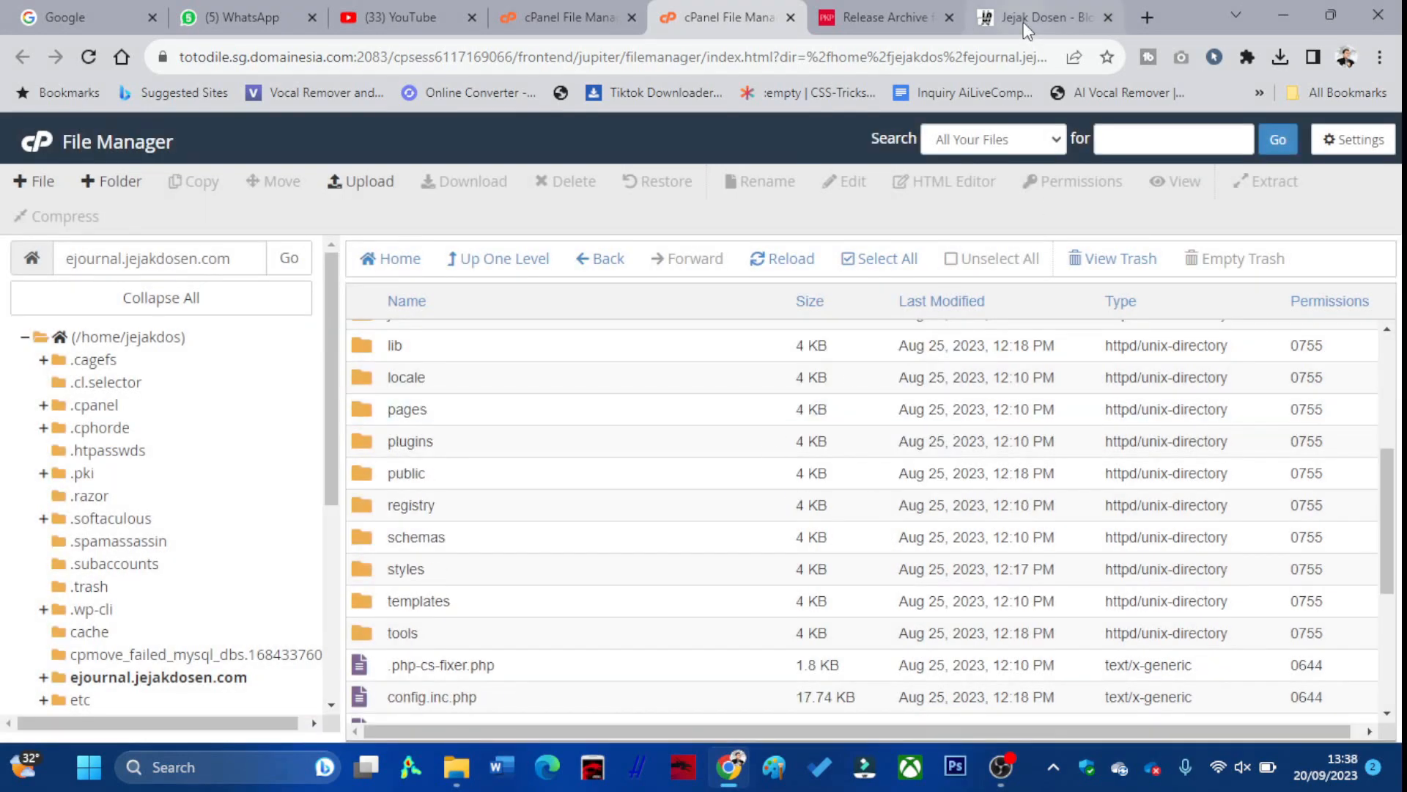
Load ejournal.jejakdosen.com, highlight its PHP >= 8.0.2 requirement, then return to File Manager
click(1144, 17)
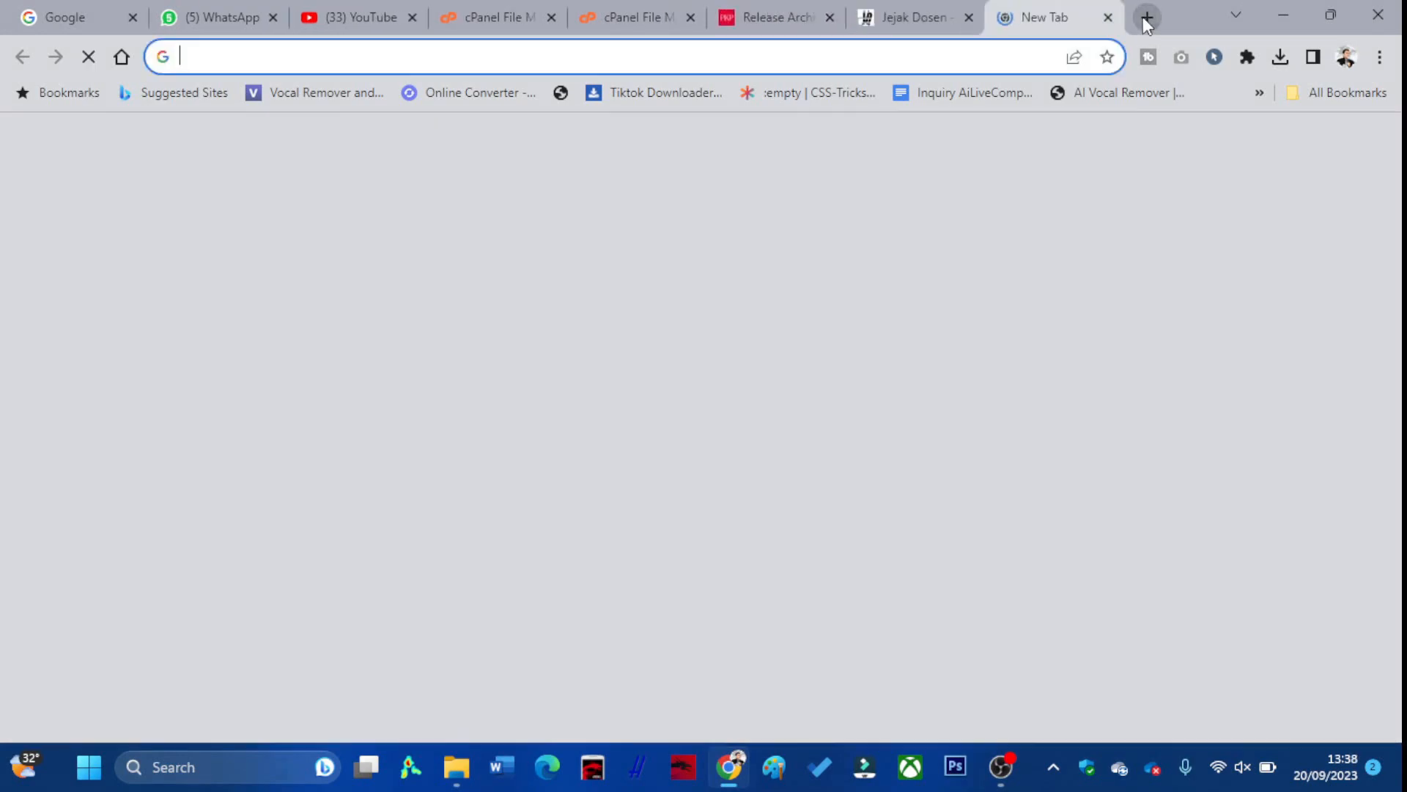
text(ejour)
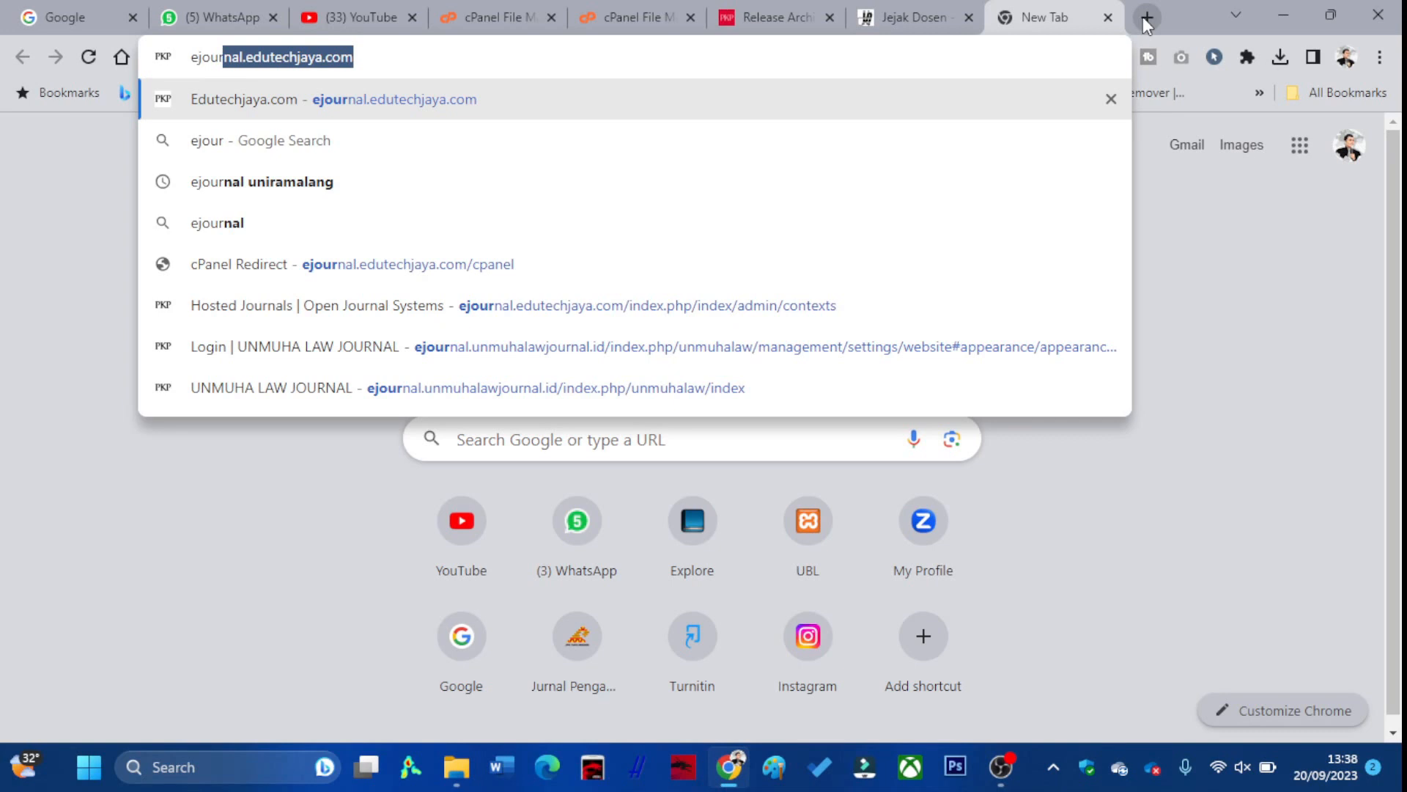
text(nal.edutechjay)
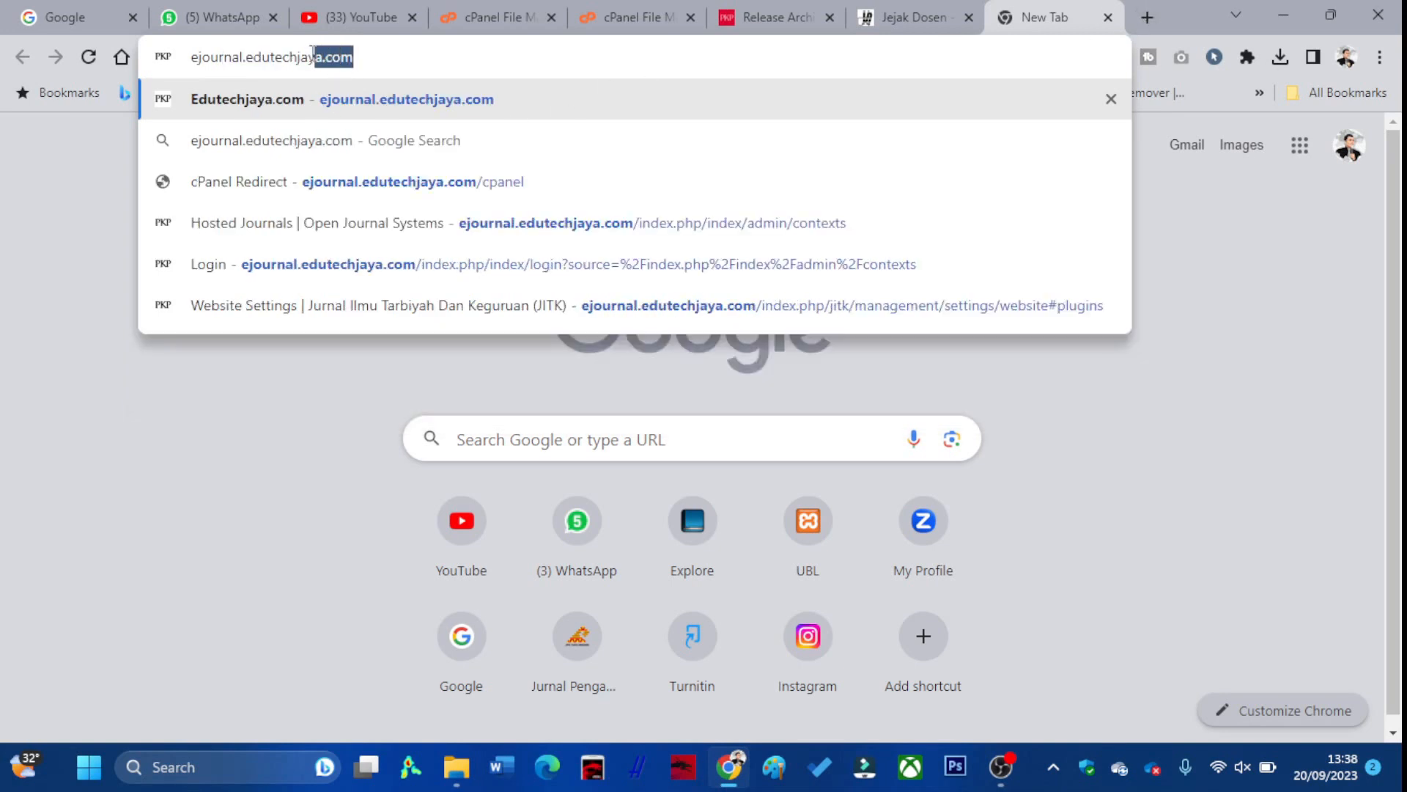
text(je)
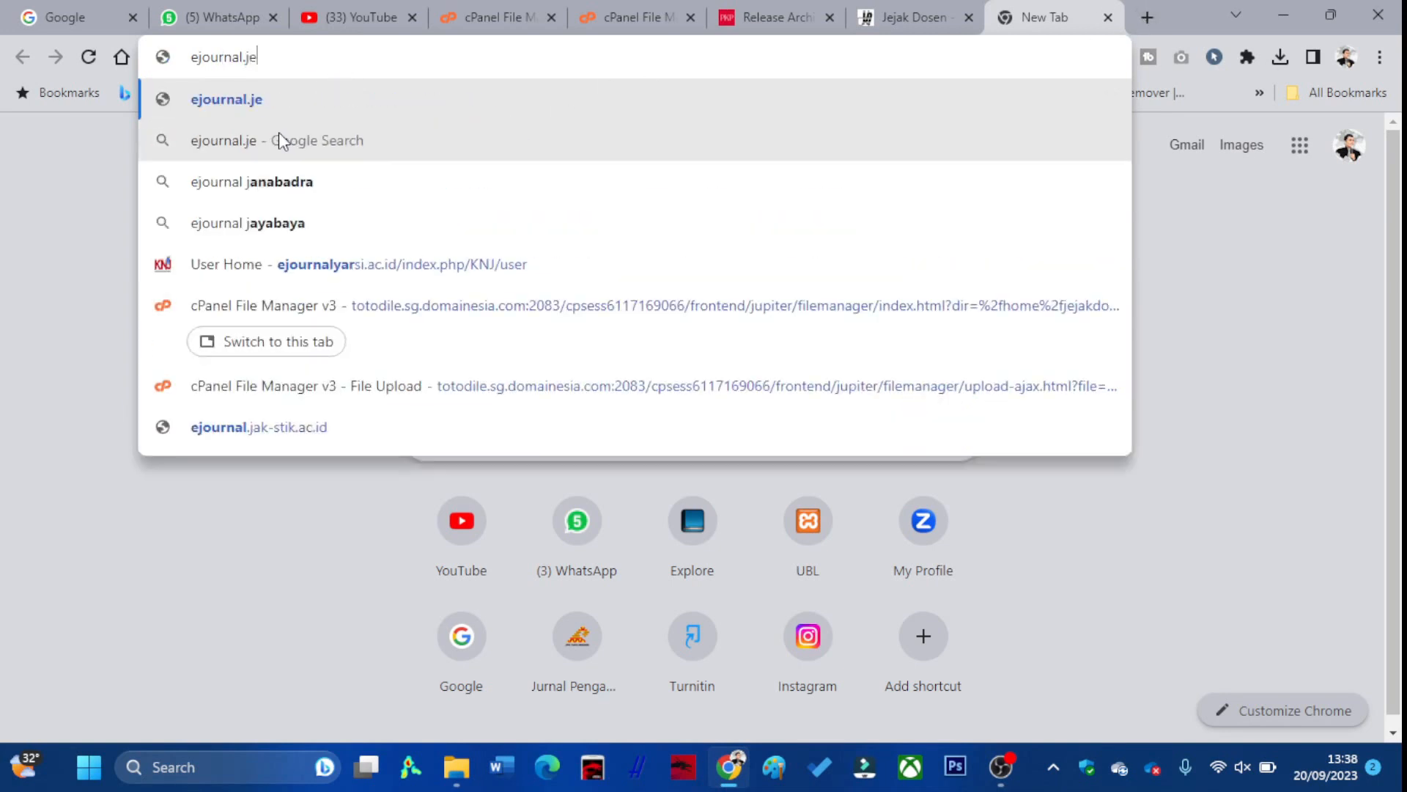
text(jakdosen)
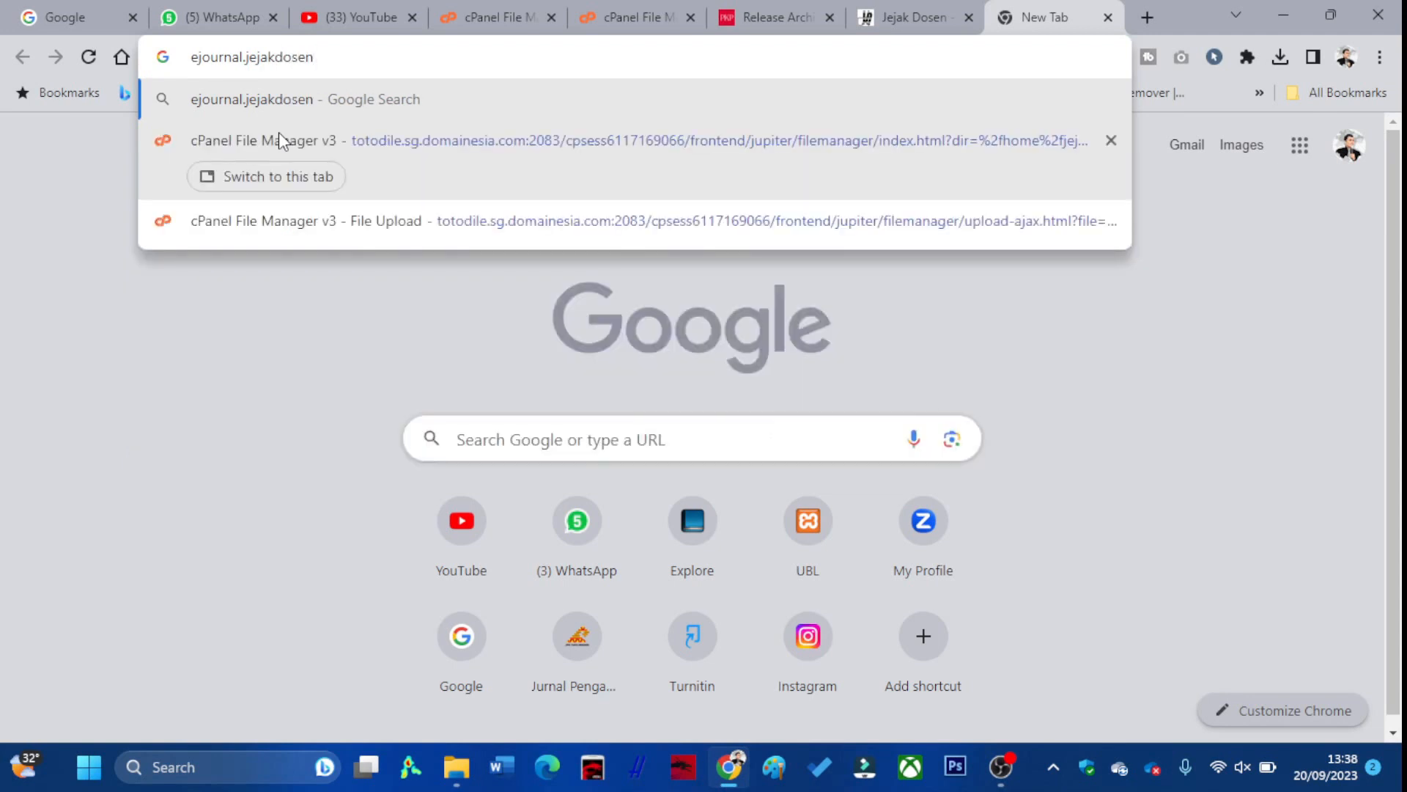
text(.com)
key(Return)
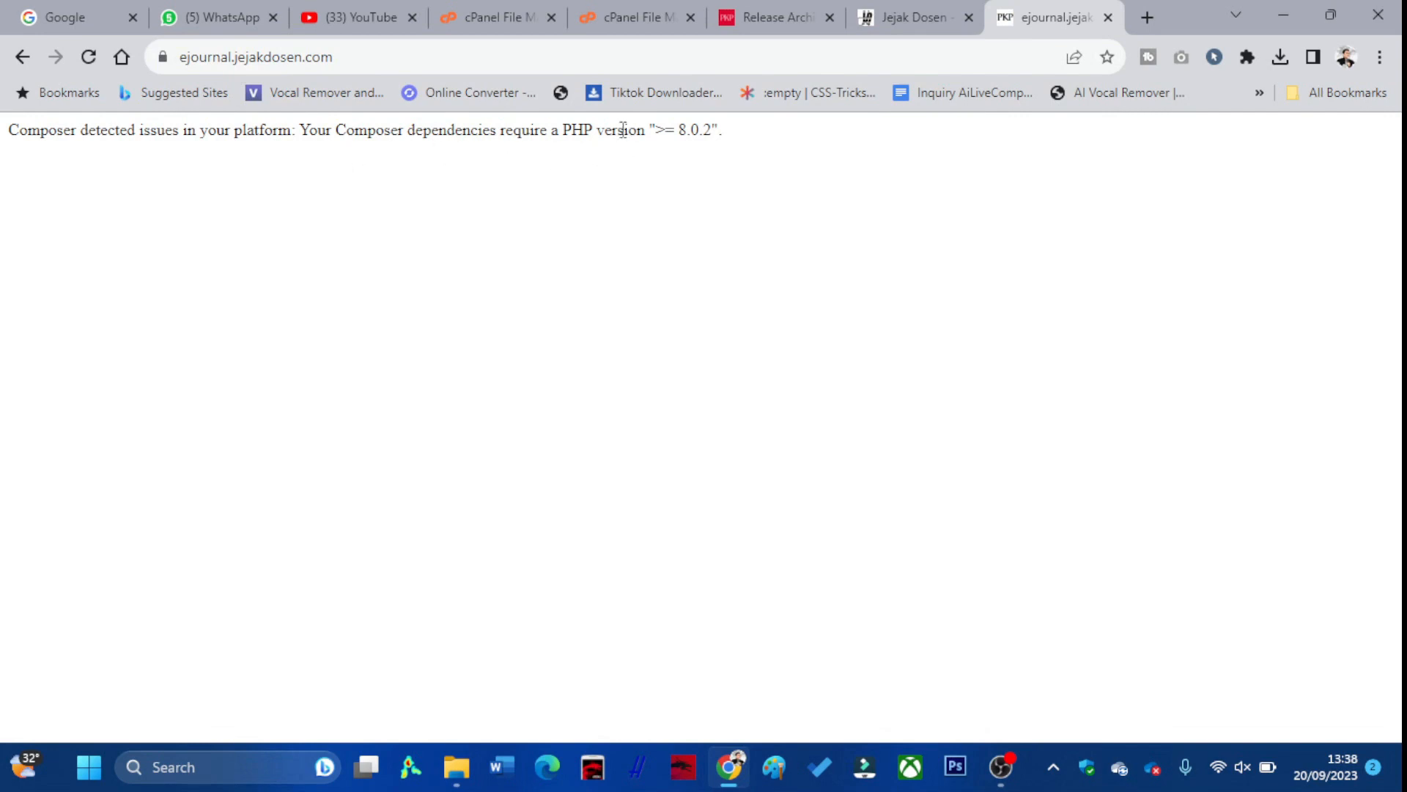
drag(565, 129, 646, 139)
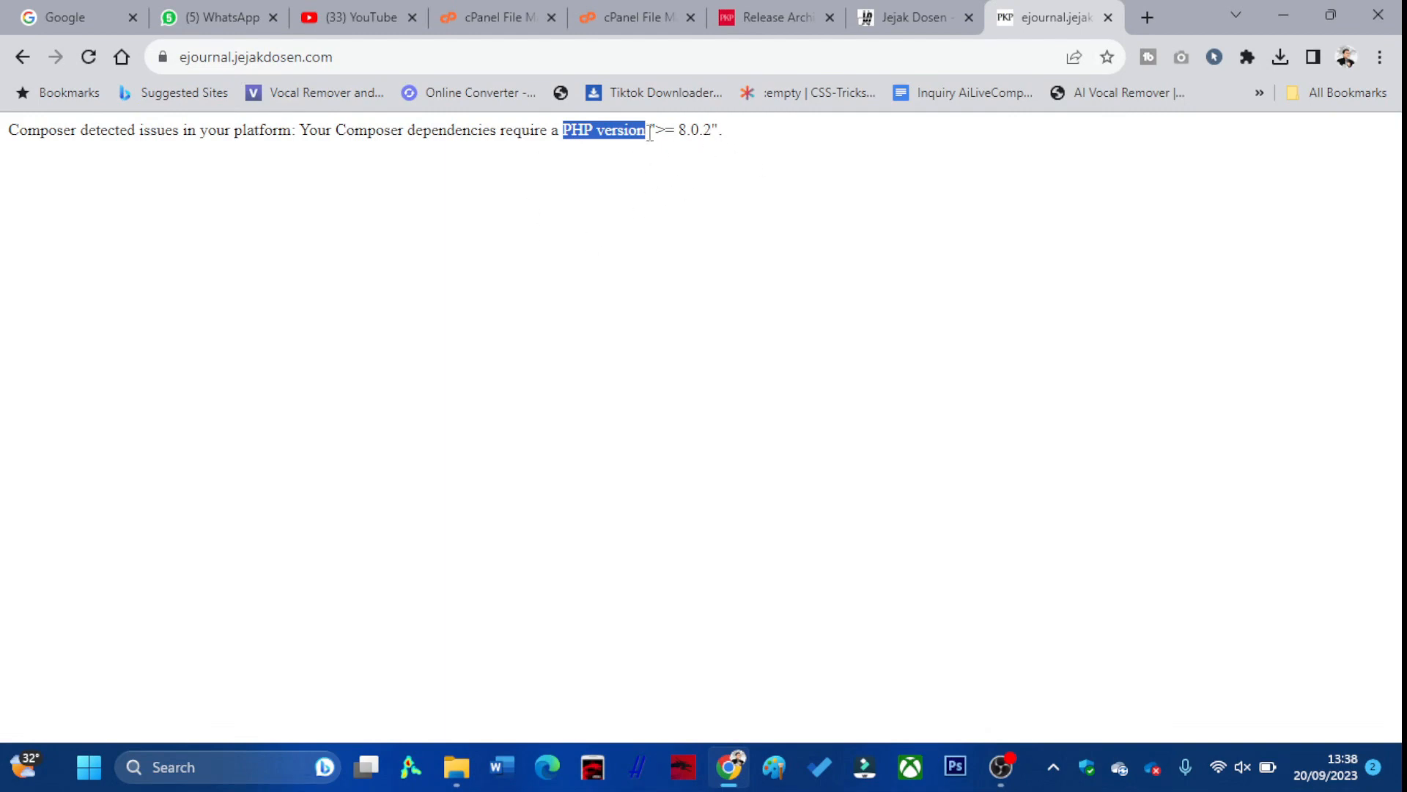
click(631, 17)
click(509, 16)
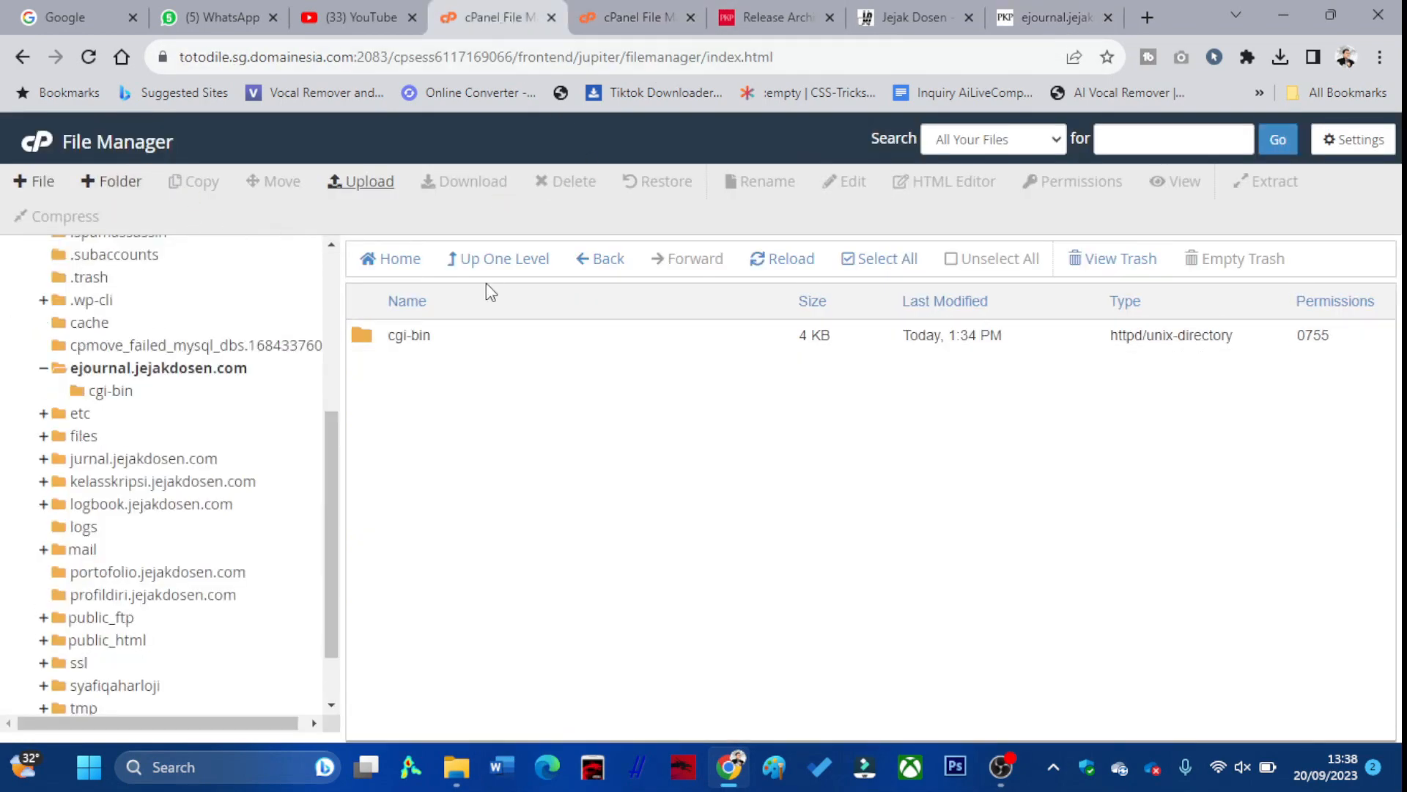
Search cPanel tools for 'sele' and open the Select PHP Version tool
click(36, 146)
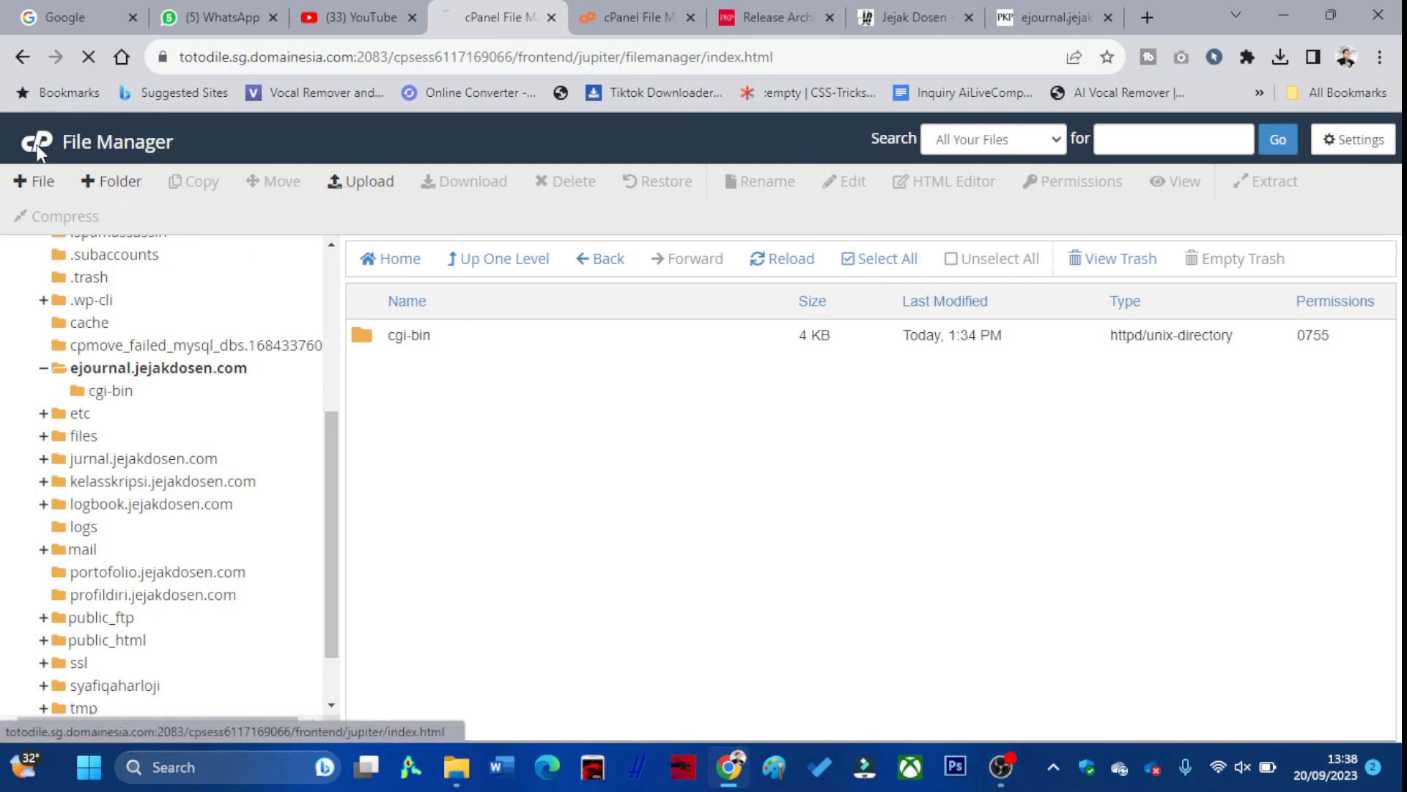
click(888, 139)
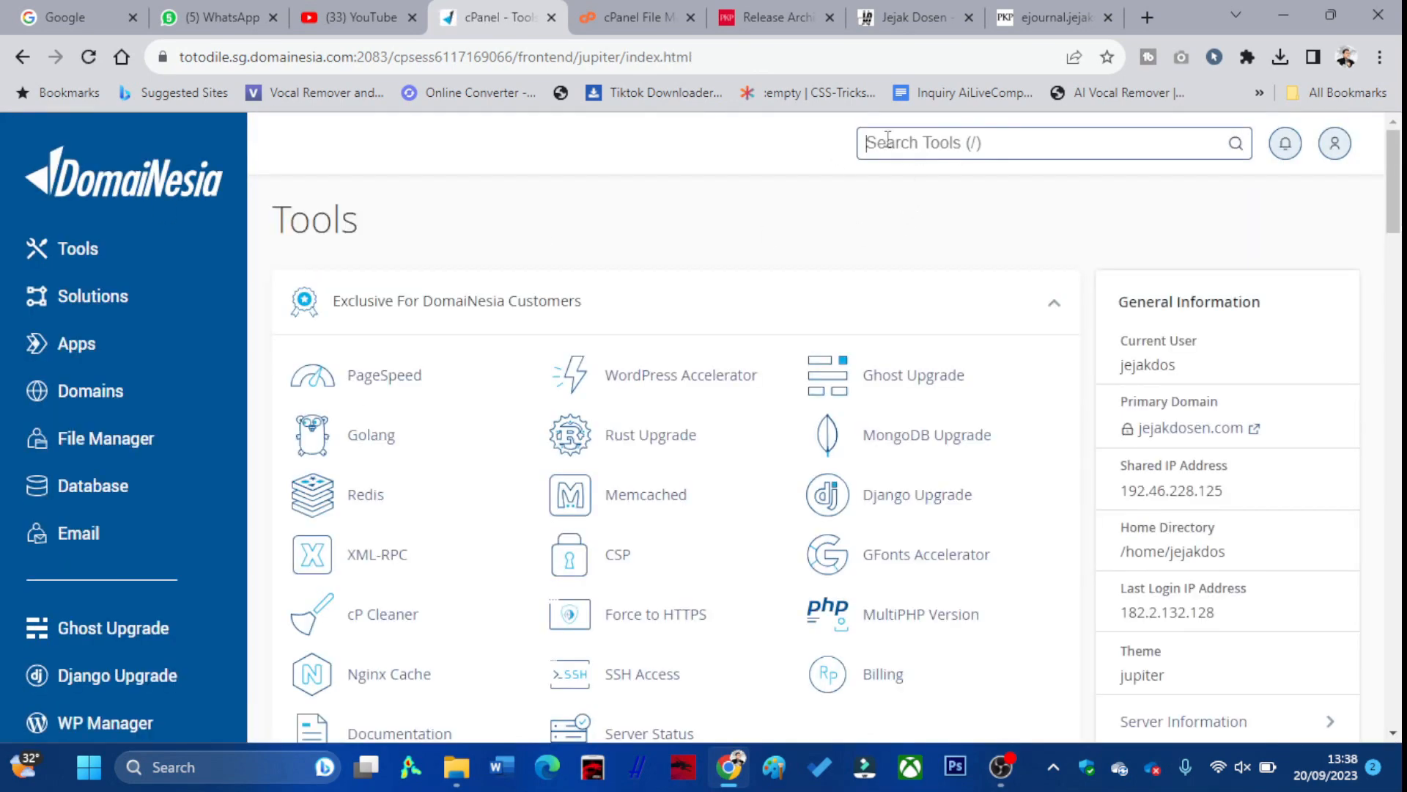
text(seke)
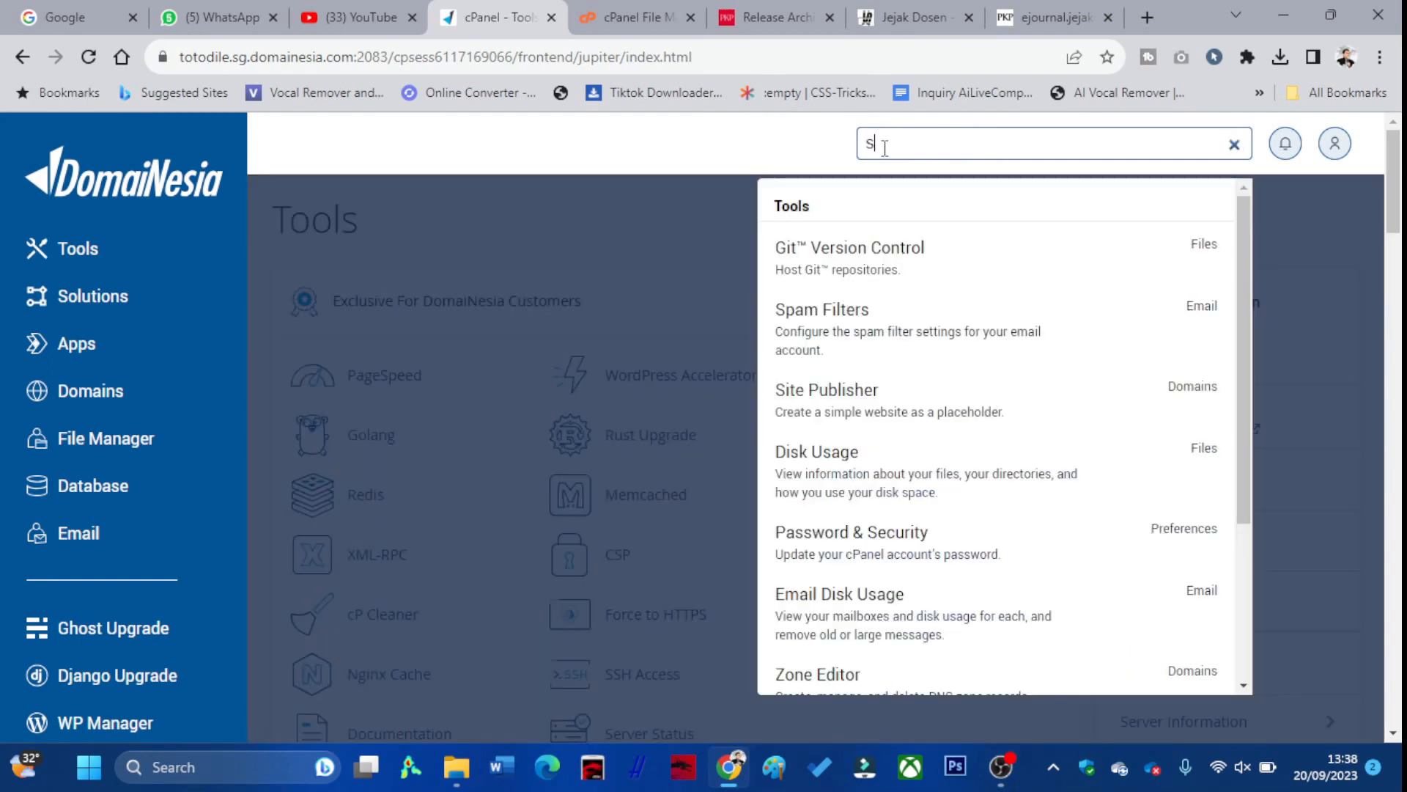
key(BackSpace)
key(BackSpace)
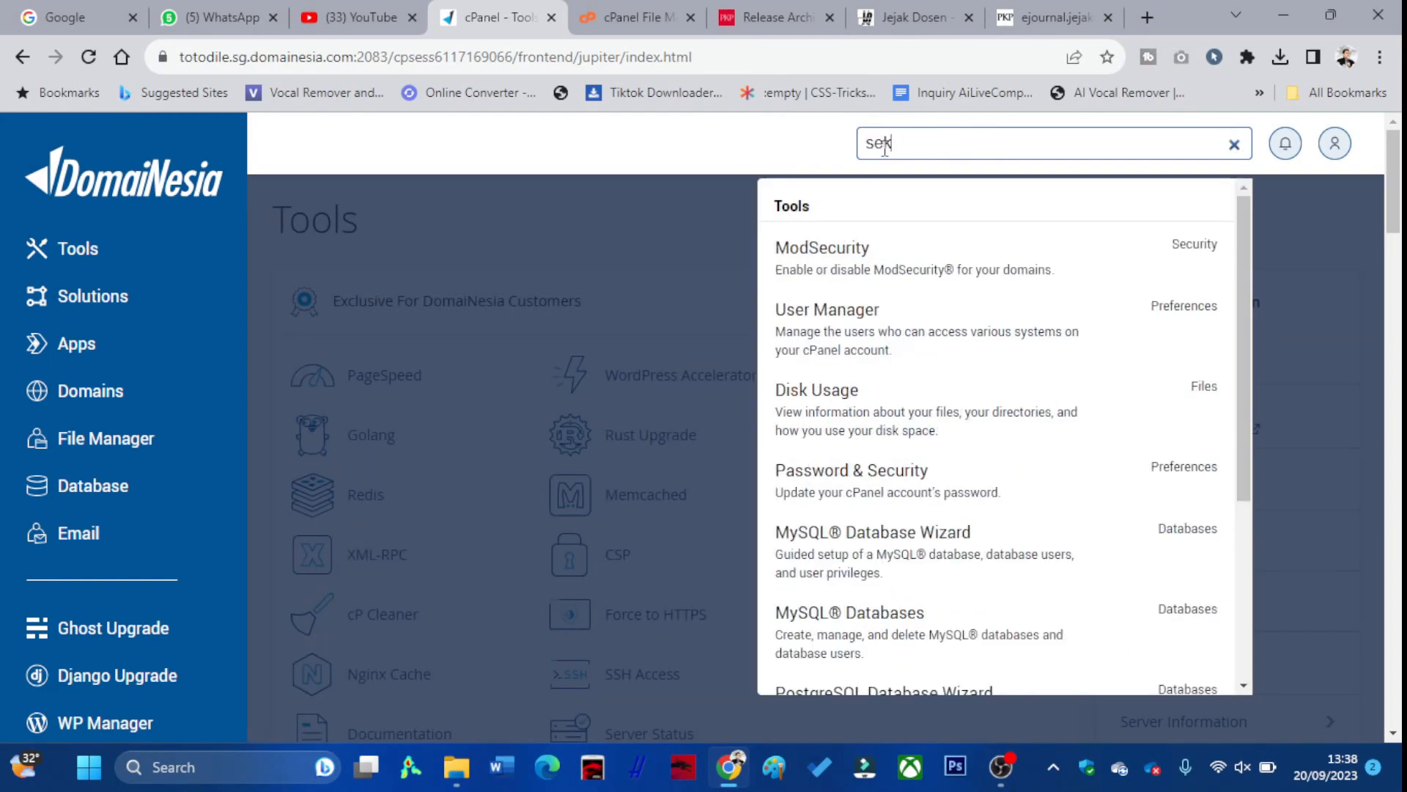
text(le)
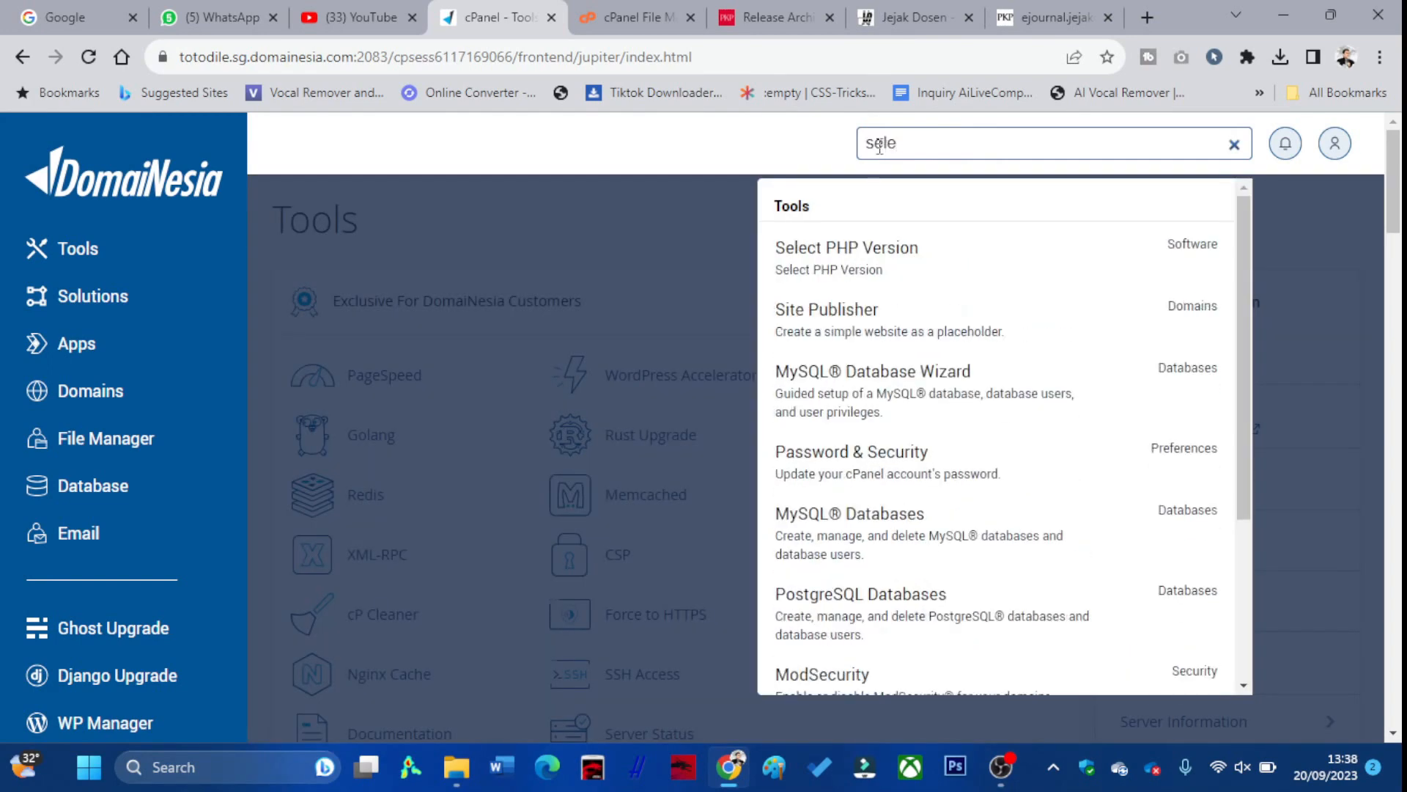
click(859, 277)
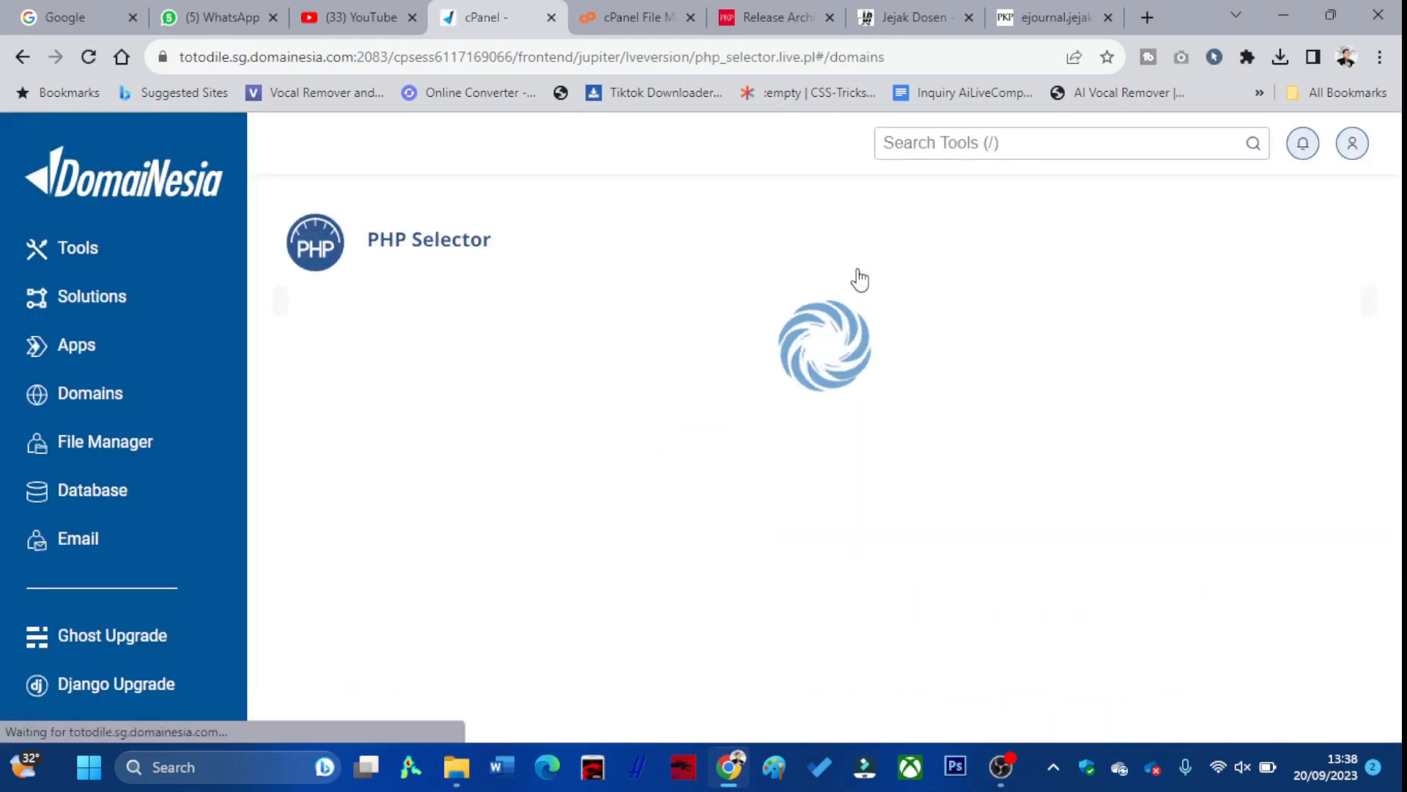
Apply PHP 8.1 as the current version, then return to the ejournal tab
scroll(835, 294, down, 1)
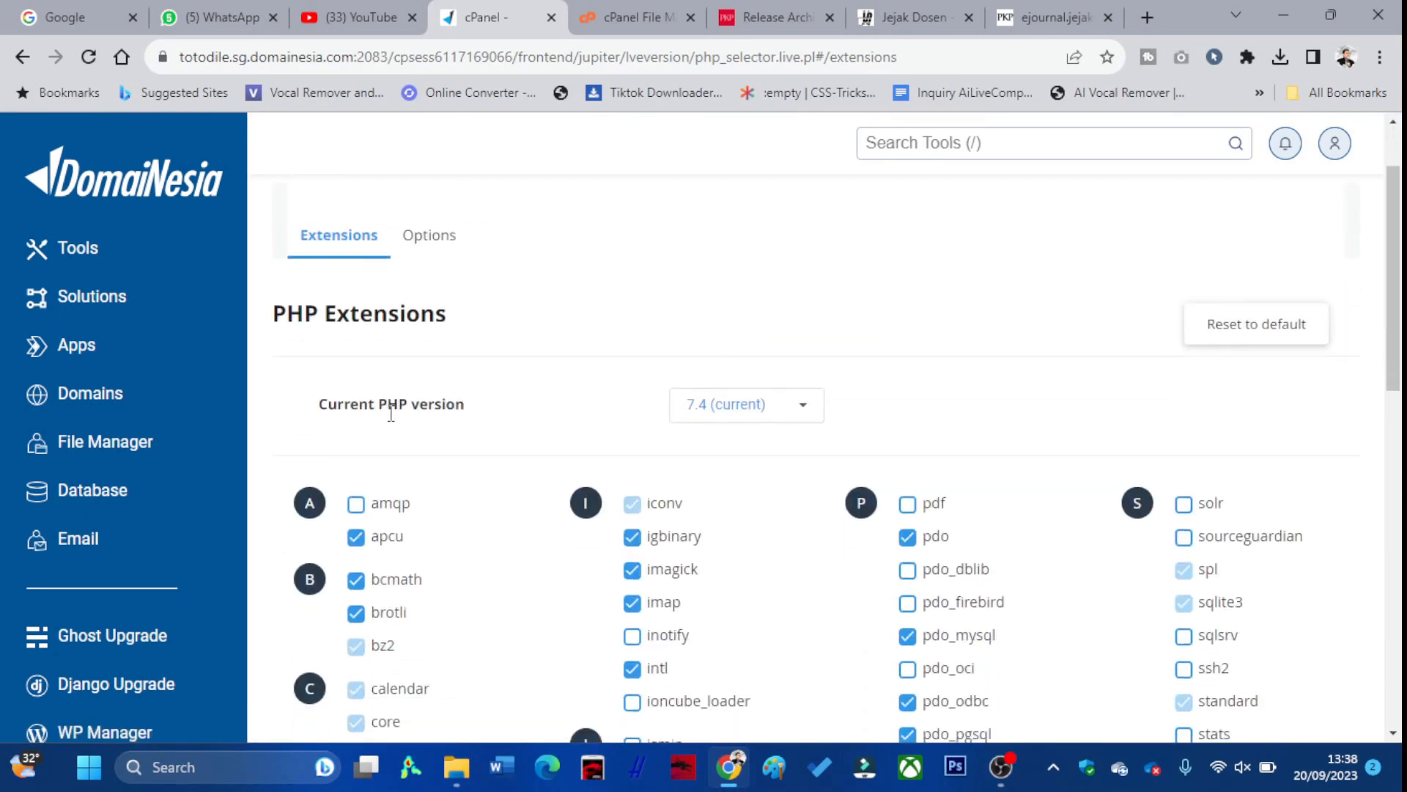
click(767, 415)
scroll(763, 440, down, 5)
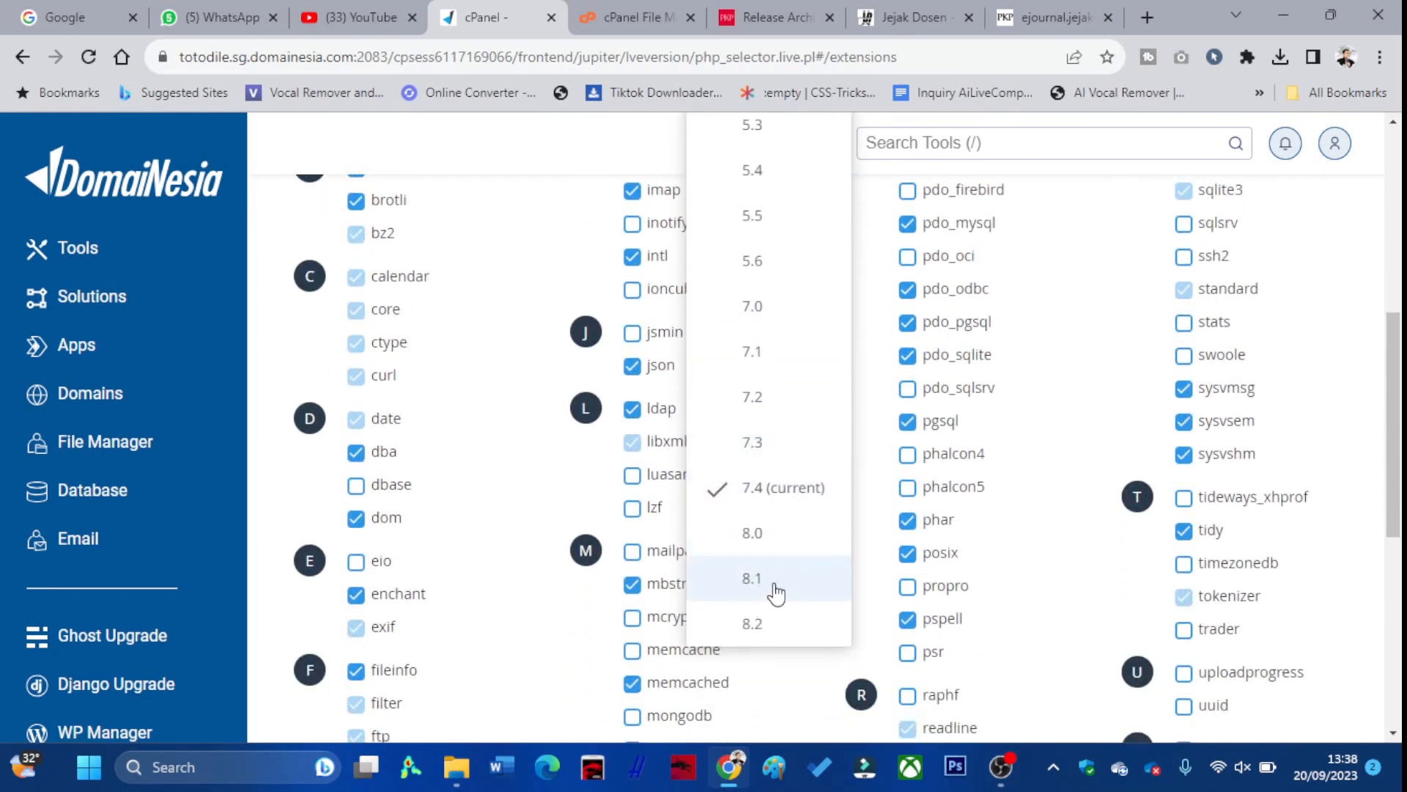
click(776, 592)
scroll(760, 543, up, 2)
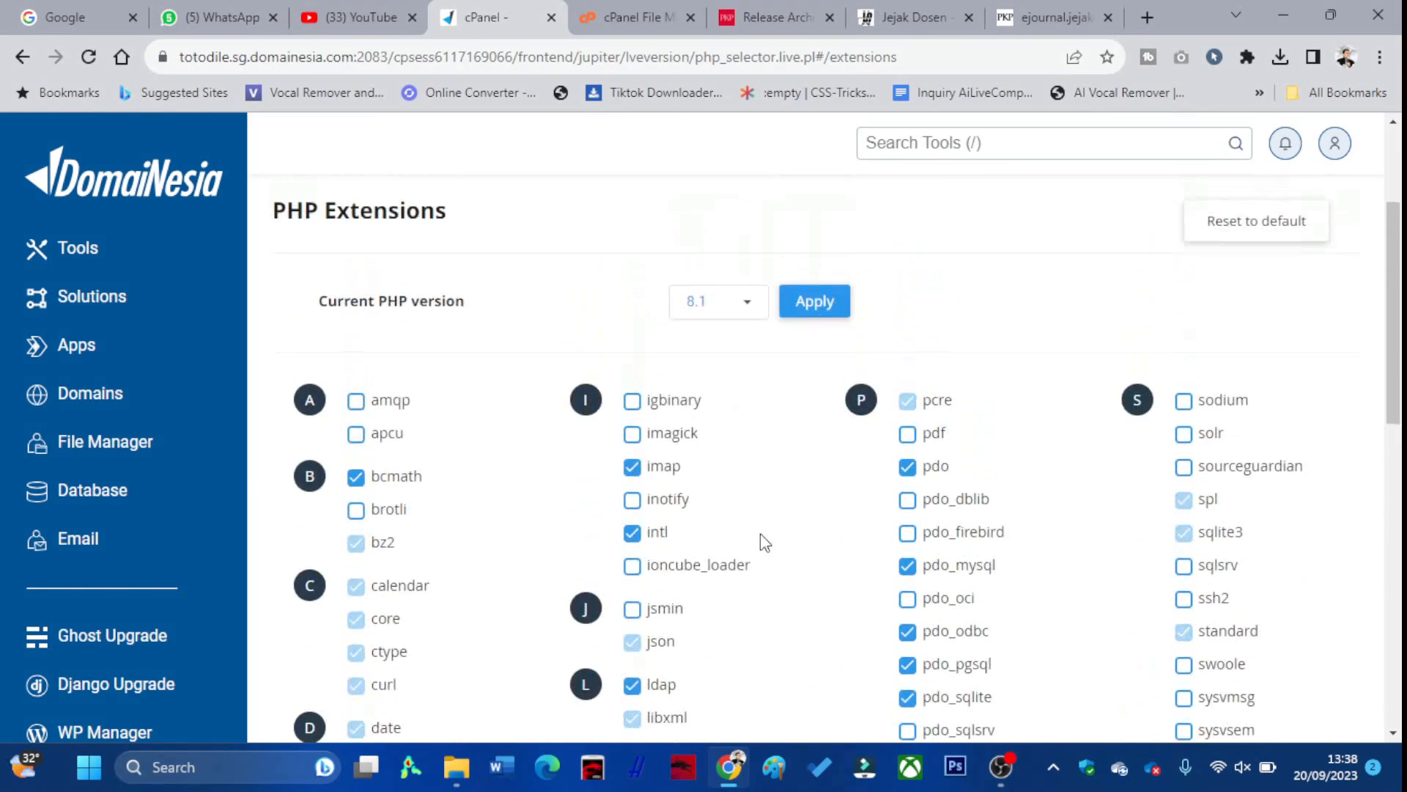
click(809, 315)
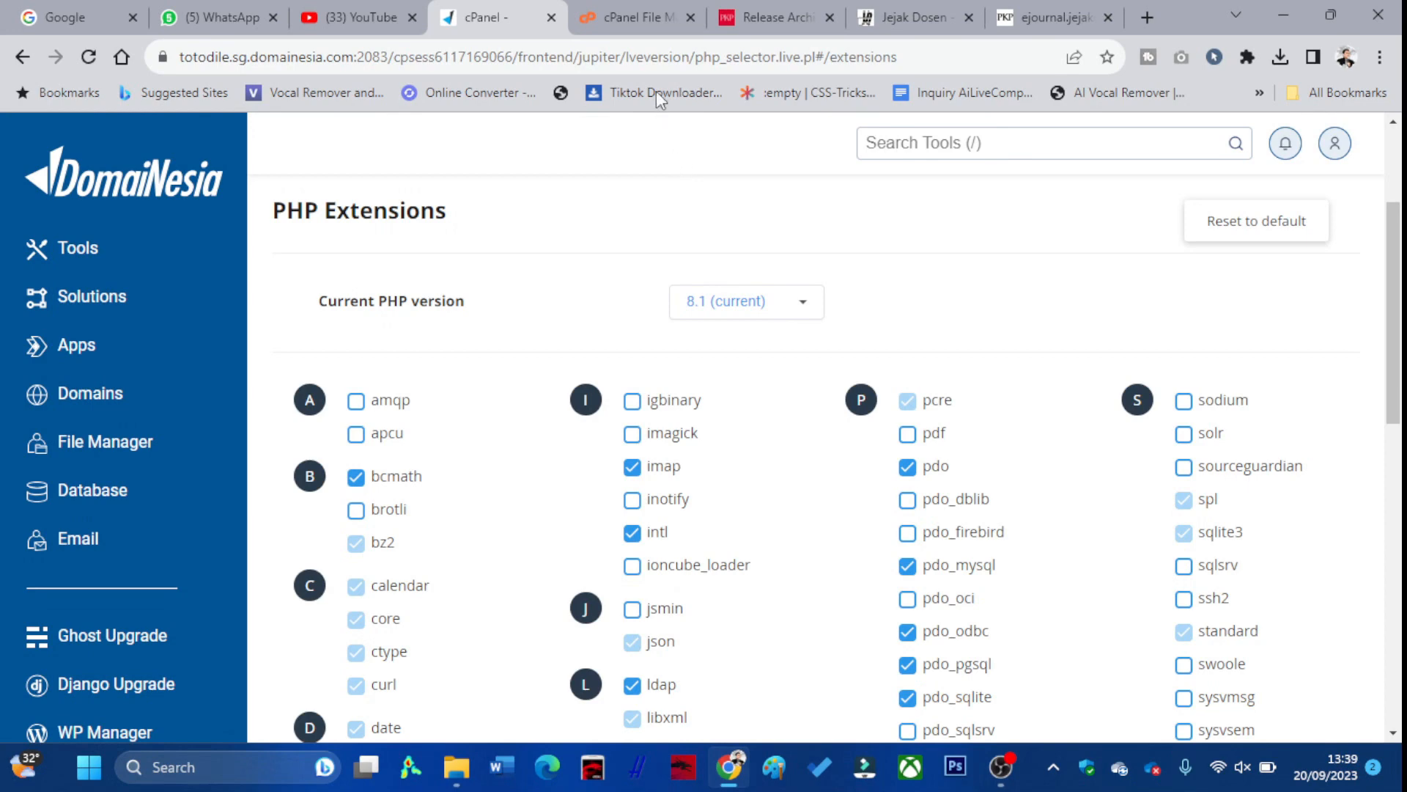
click(1040, 15)
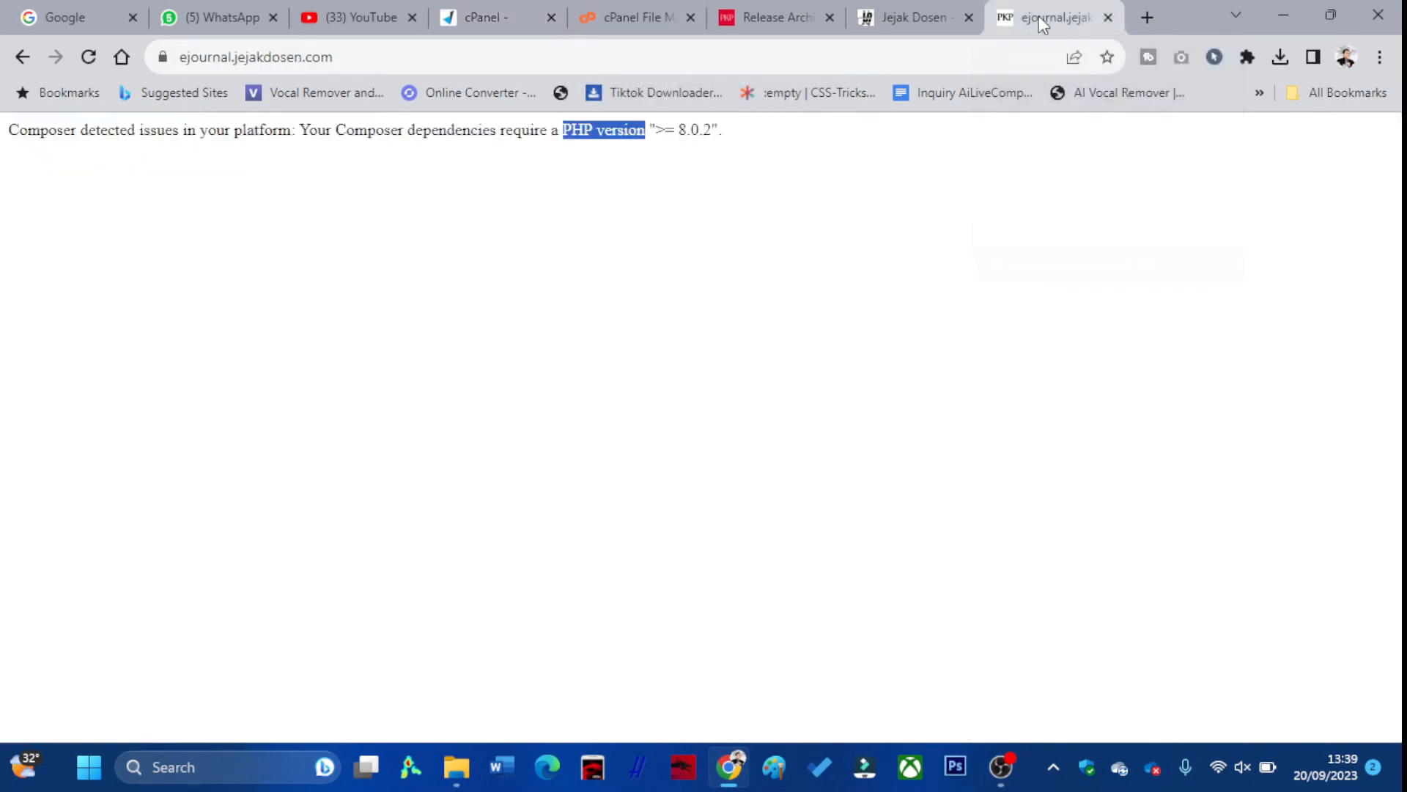
Reload the ejournal site so the OJS 3.4.0.2 installer loads, reporting PHP 8.1.22
click(88, 59)
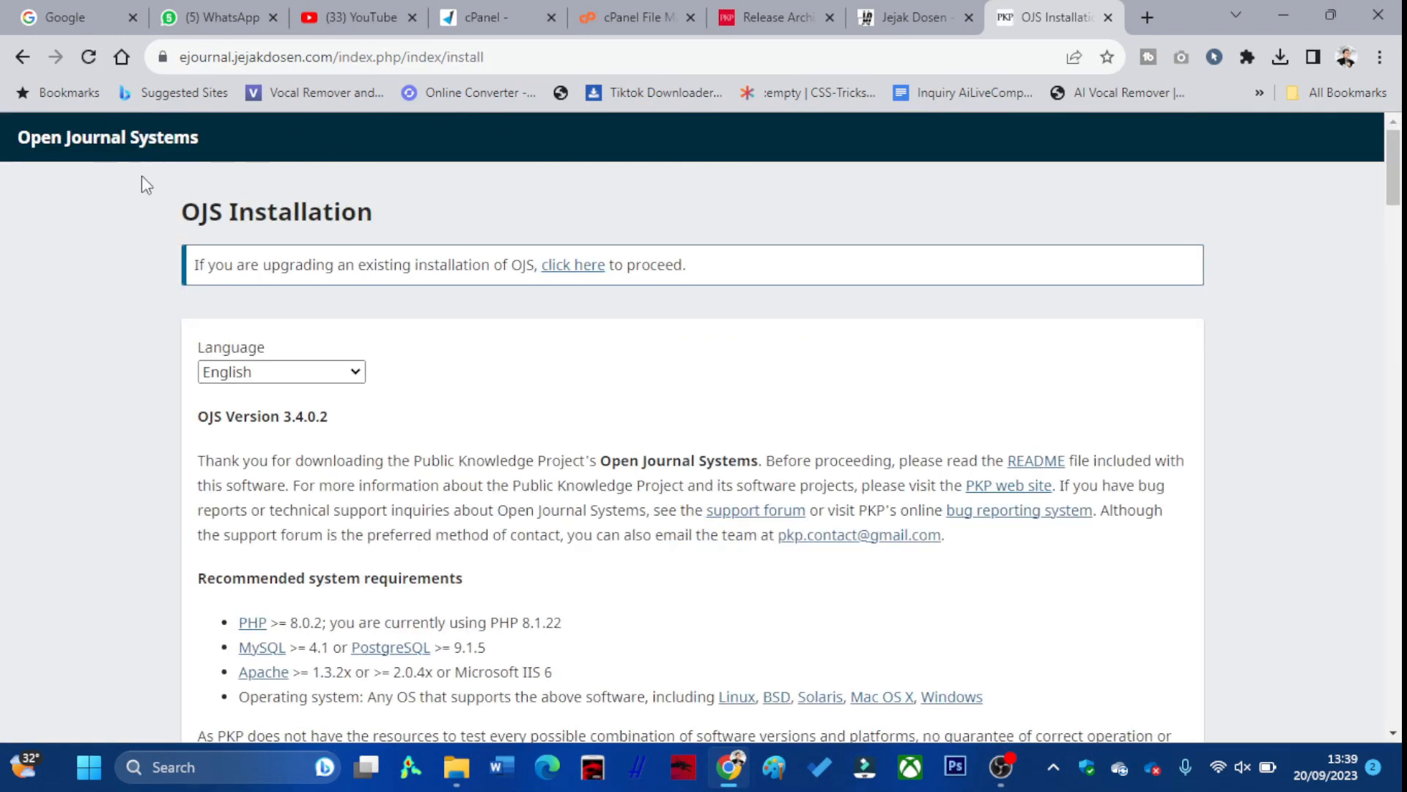
scroll(381, 253, down, 1)
scroll(236, 256, up, 1)
scroll(330, 339, down, 1)
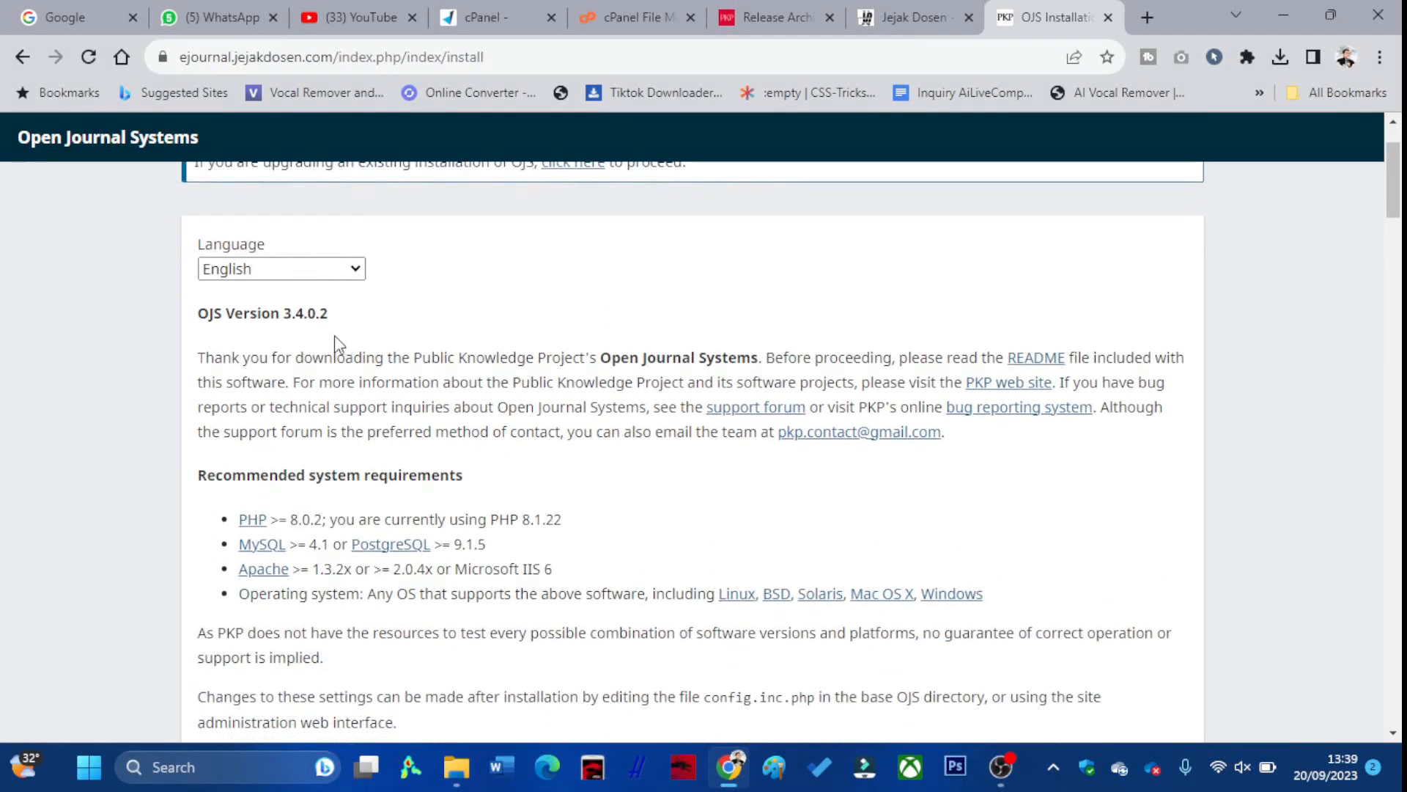
scroll(344, 374, down, 2)
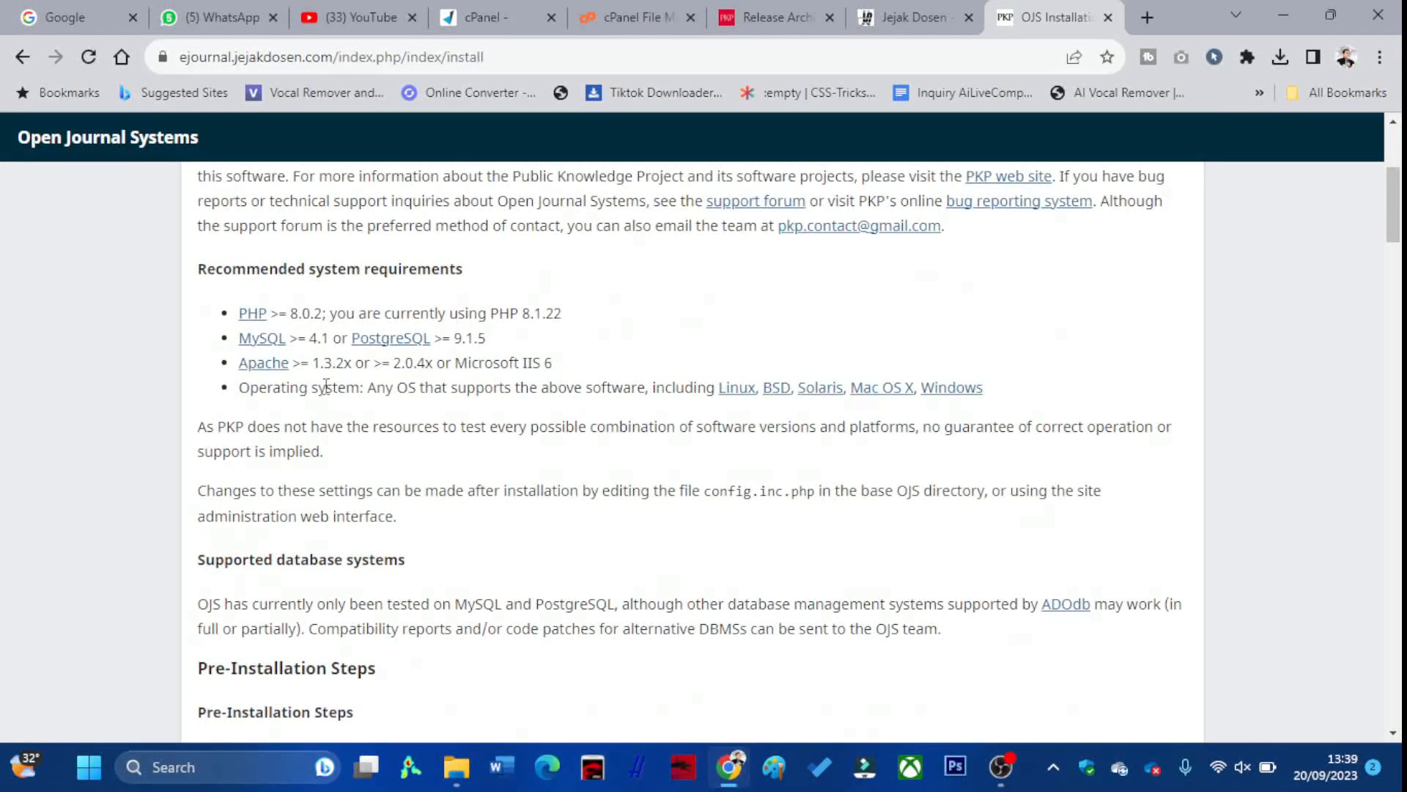
Review the installer down to the administrator account fields, adjusting zoom between 90% and 125%
key(ctrl+plus)
key(ctrl+plus)
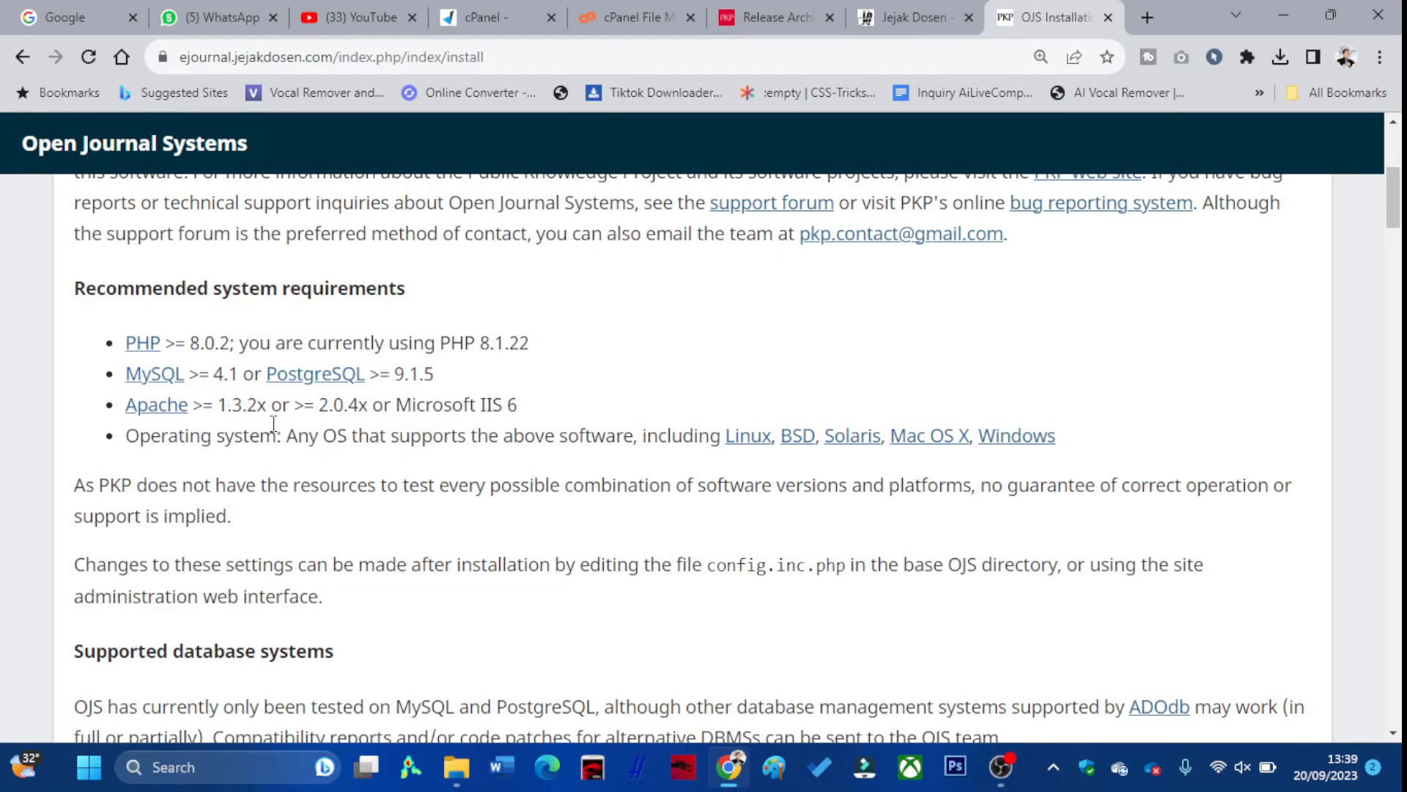
scroll(364, 426, down, 1)
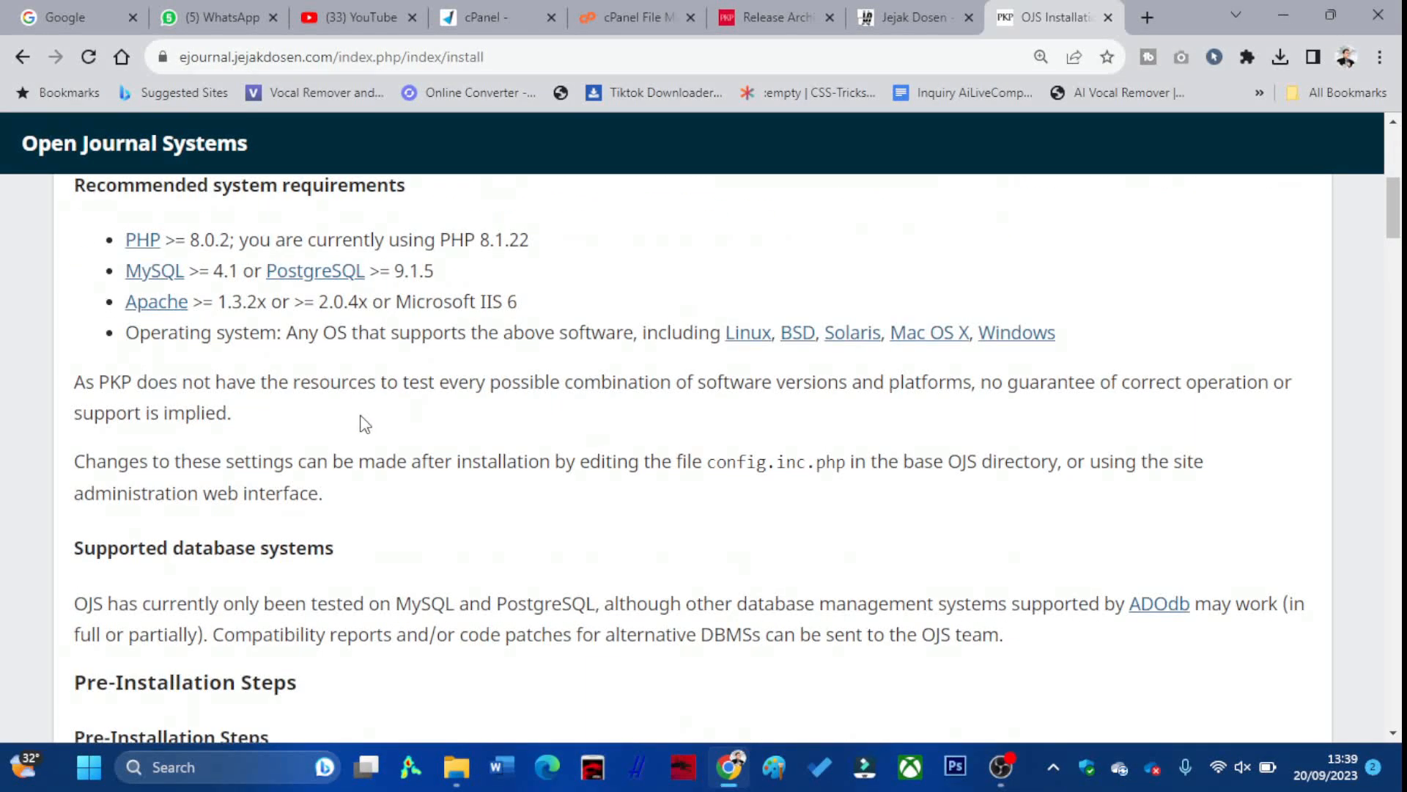
key(ctrl+minus)
key(ctrl+minus)
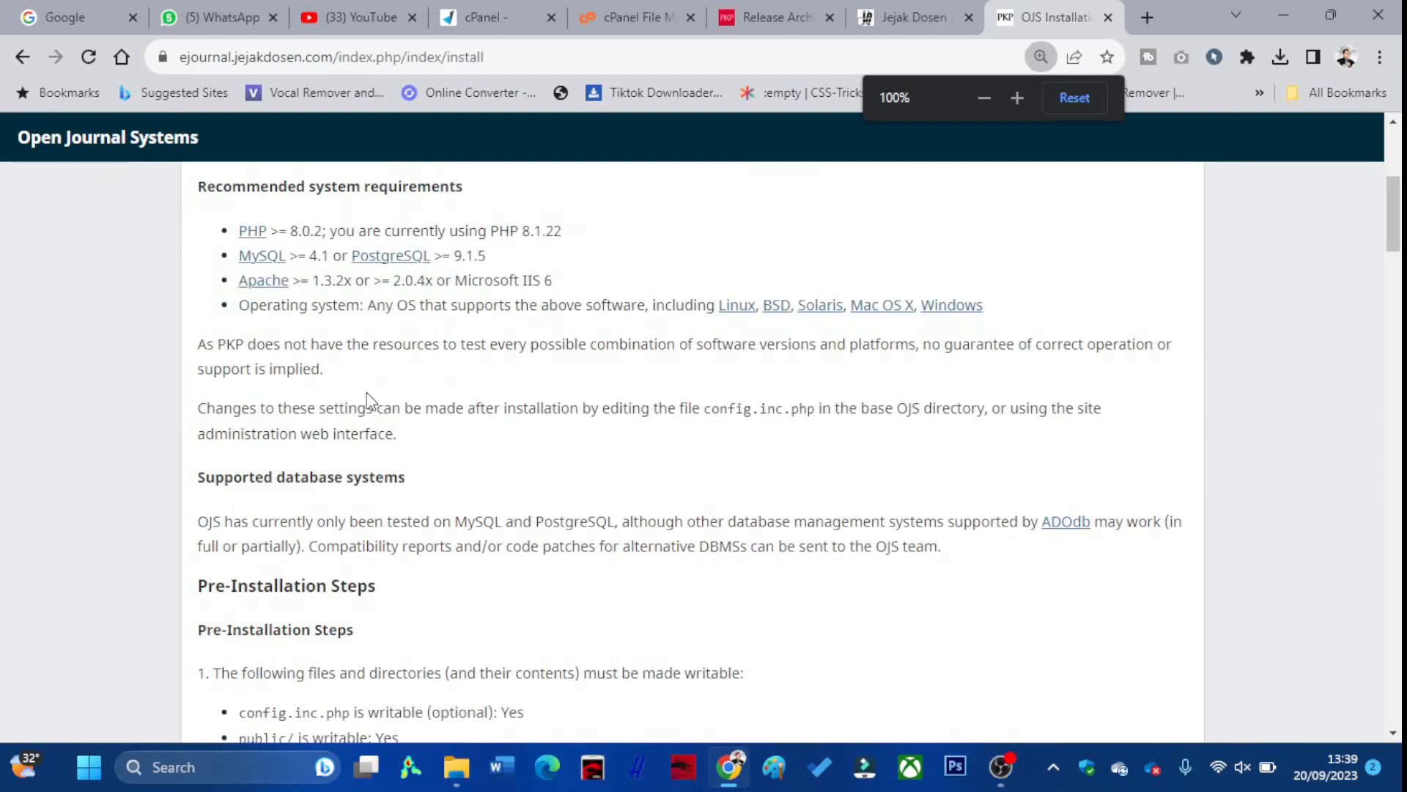
scroll(372, 391, down, 1)
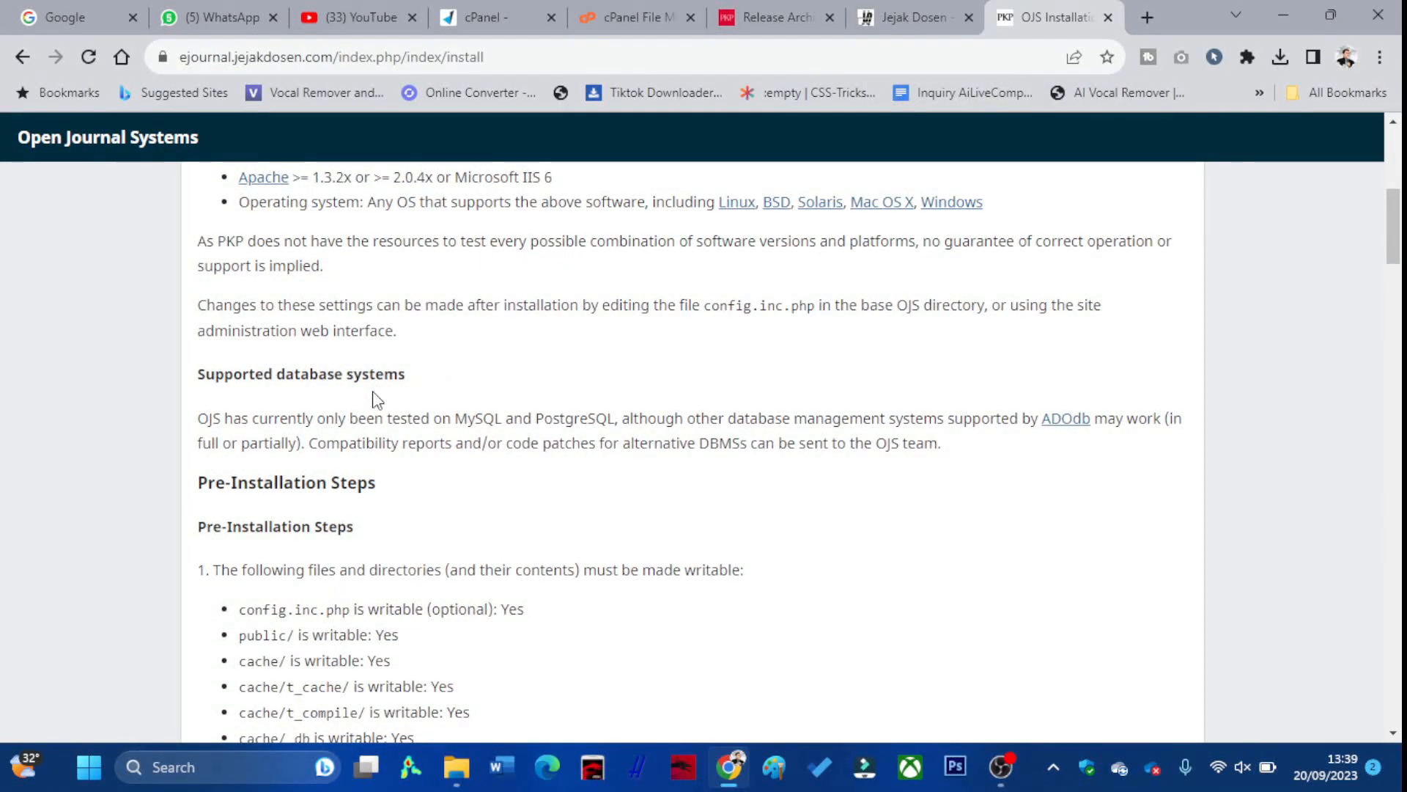
key(ctrl+minus)
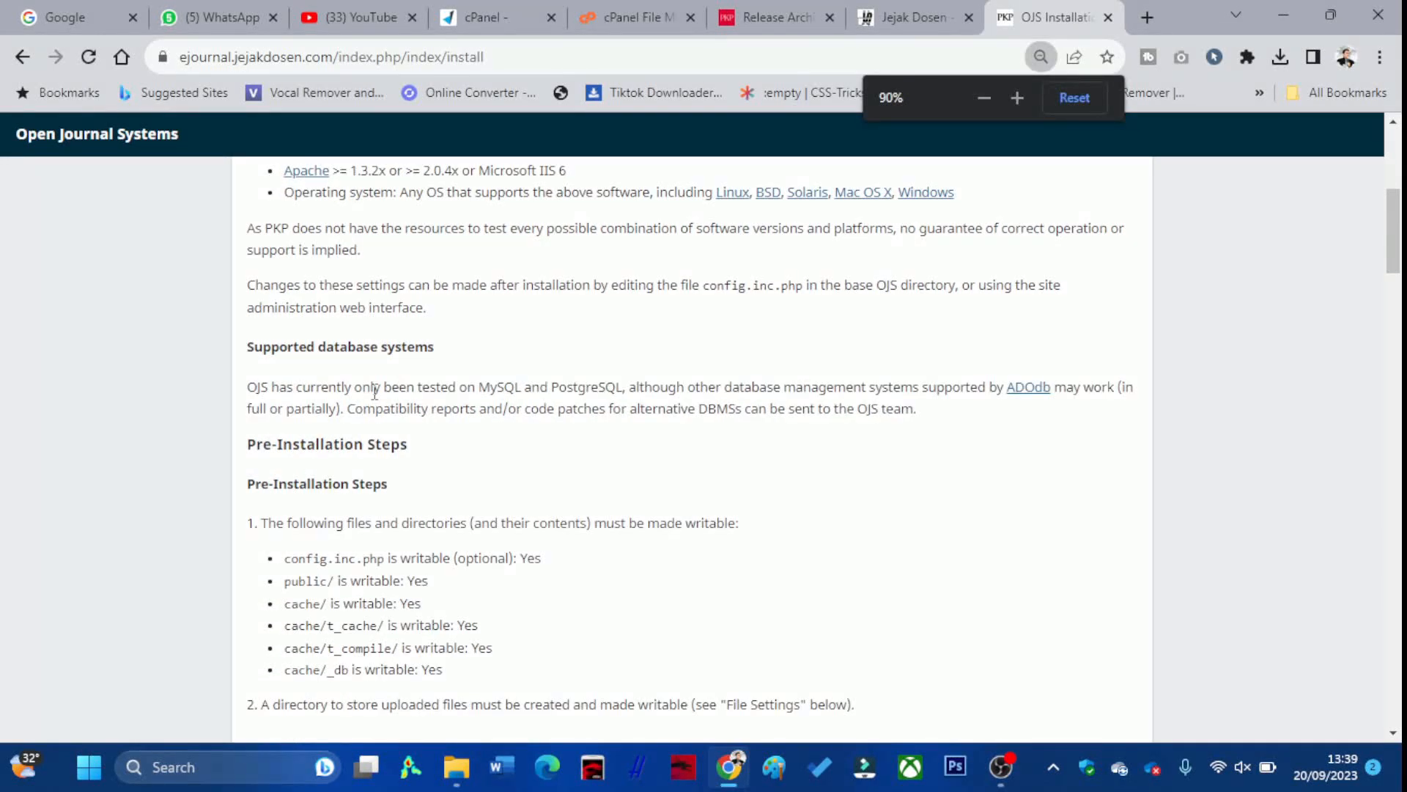
key(ctrl+plus)
scroll(372, 396, down, 2)
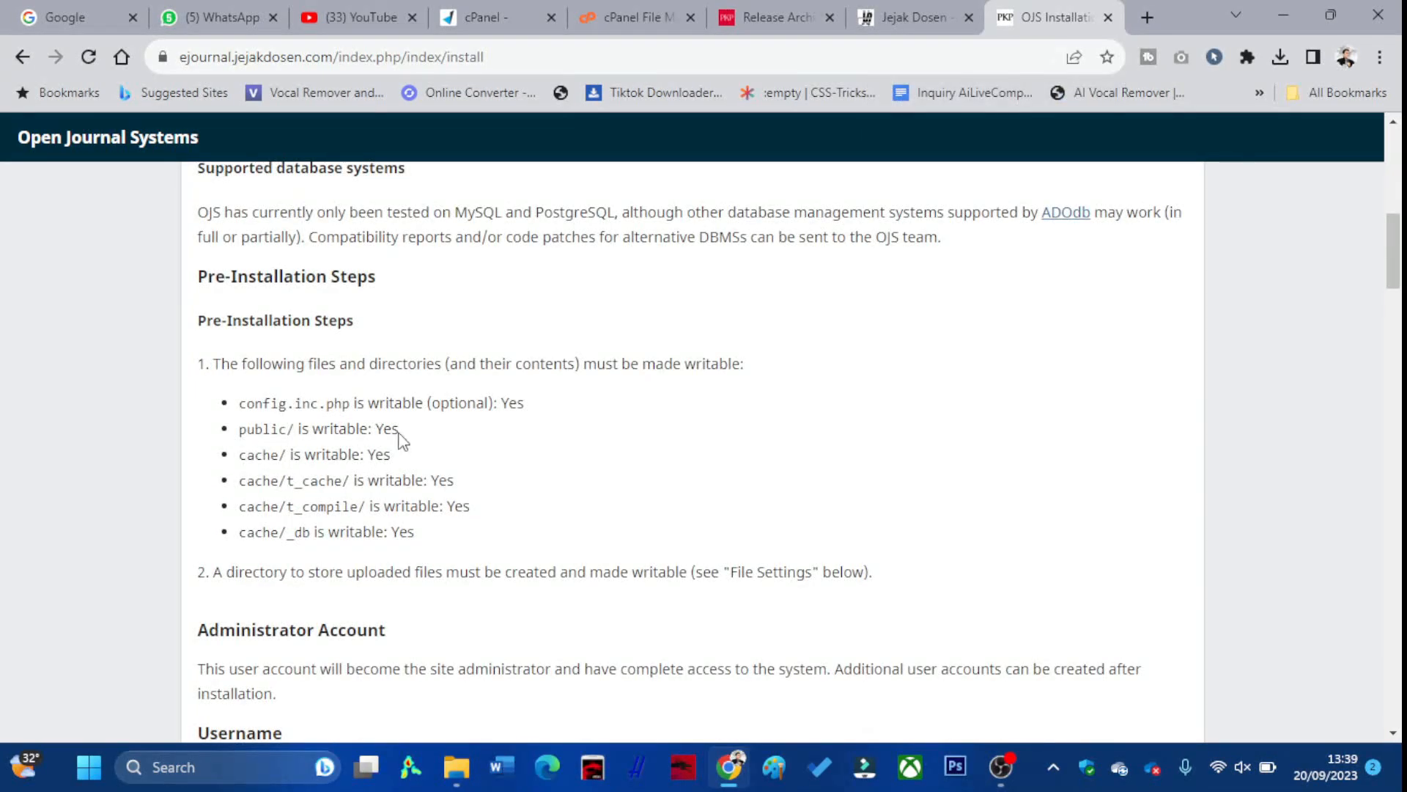
scroll(381, 440, down, 3)
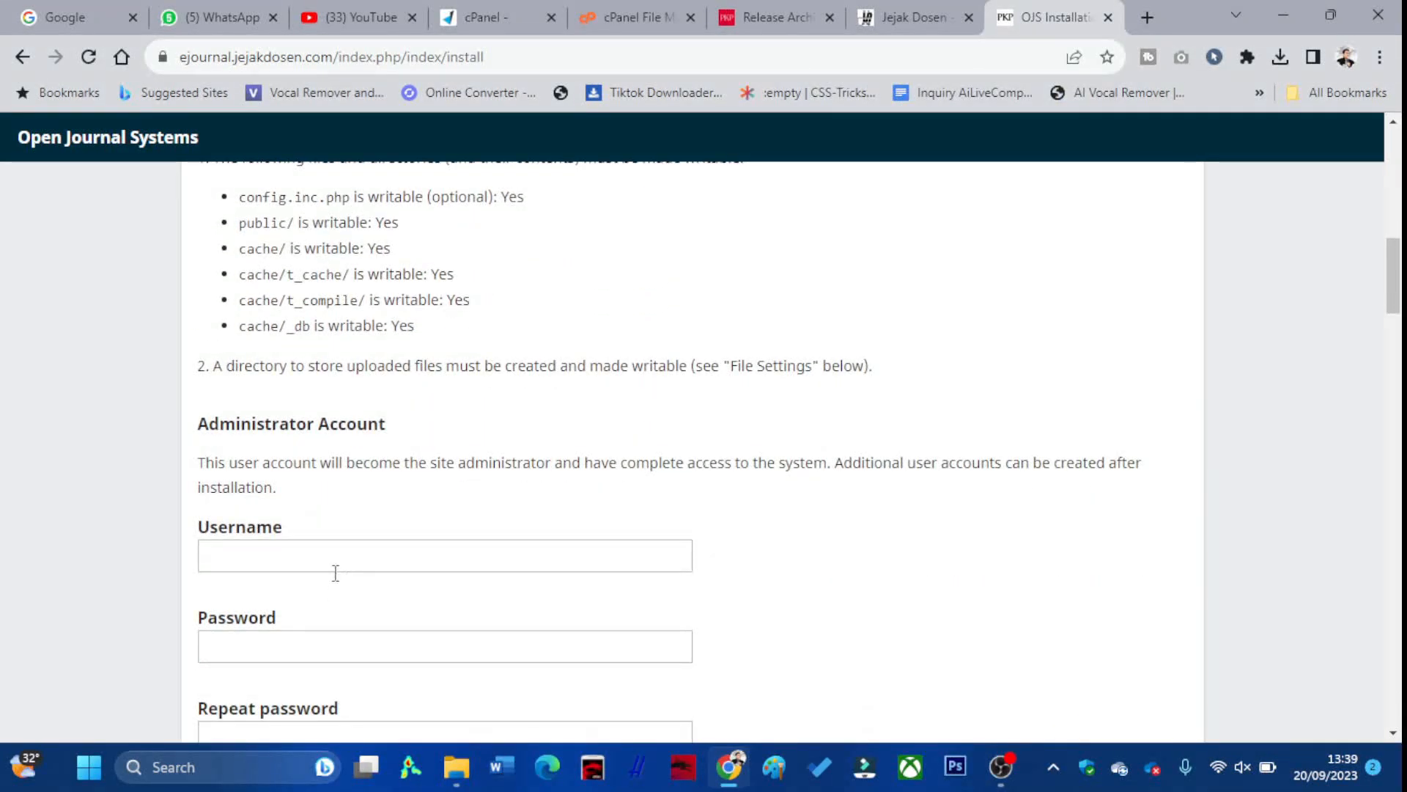
scroll(339, 575, down, 3)
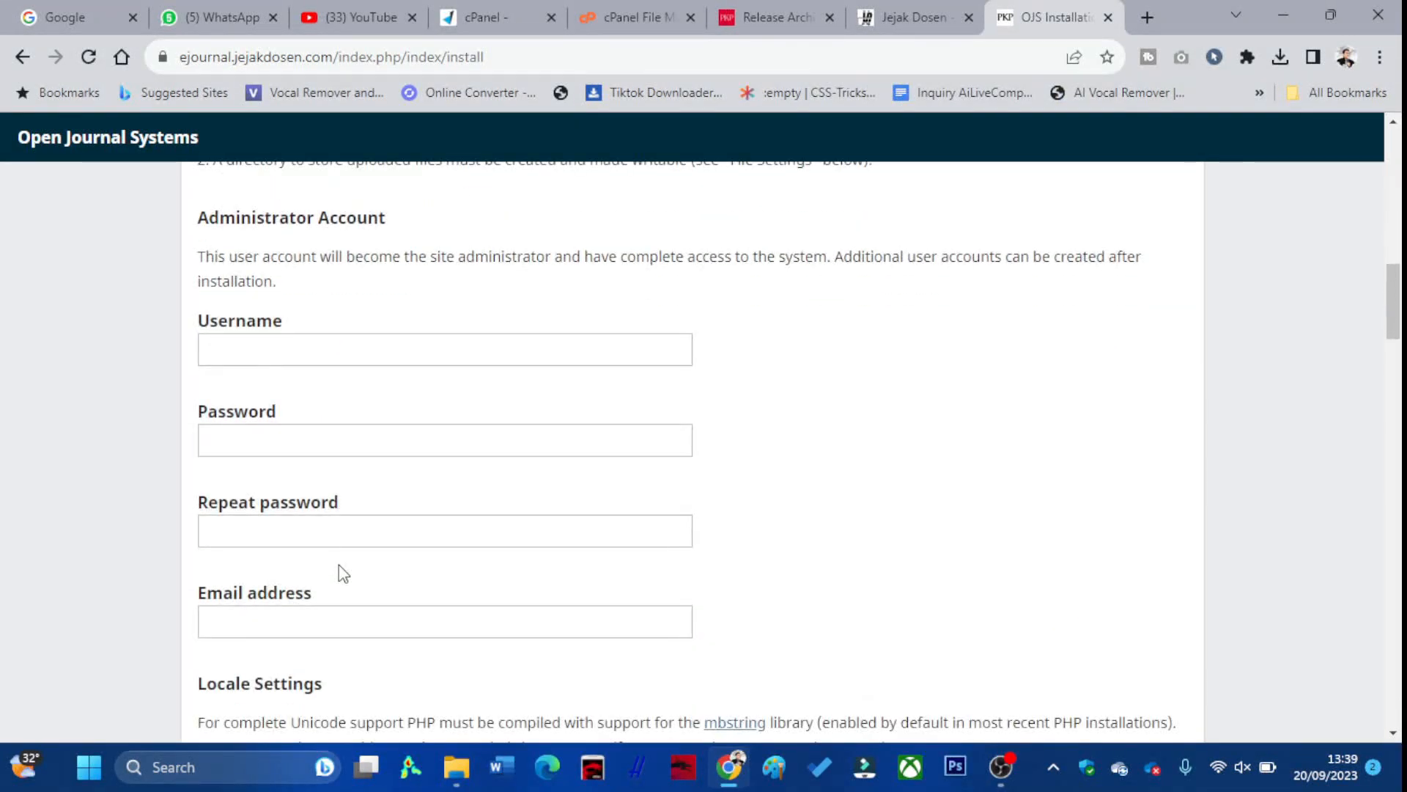
Open cPanel's MySQL Databases page and focus the New Database name field
click(620, 15)
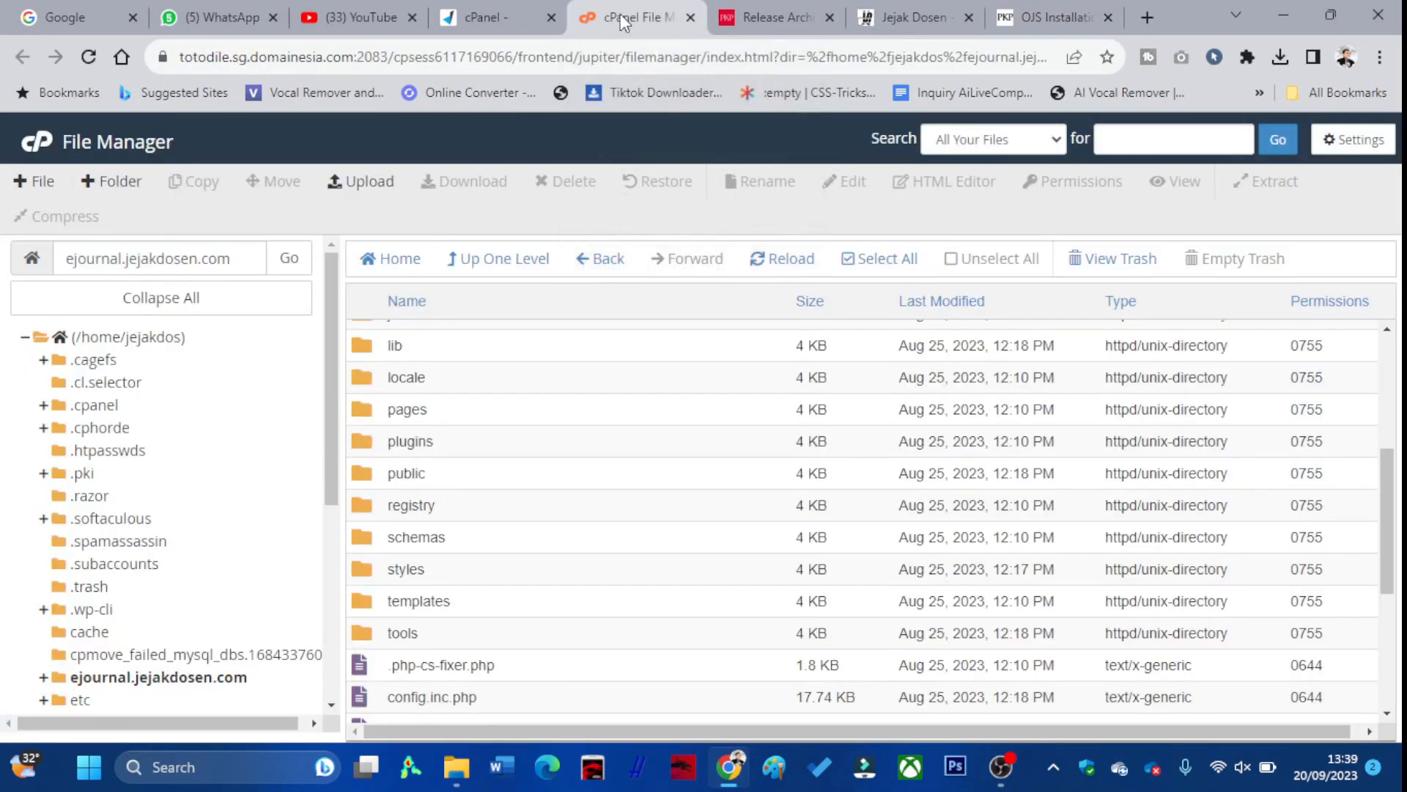
click(479, 7)
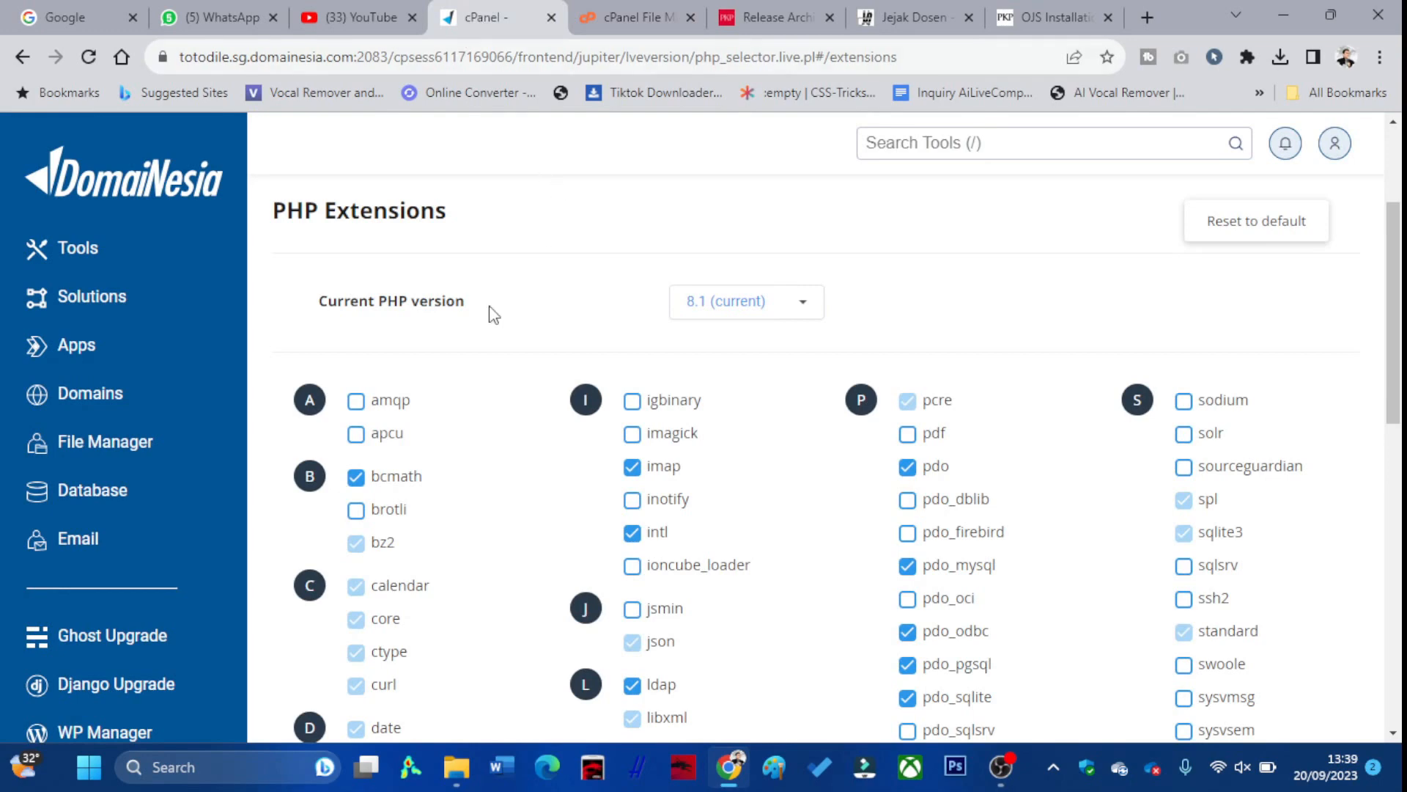
scroll(107, 408, down, 2)
click(95, 488)
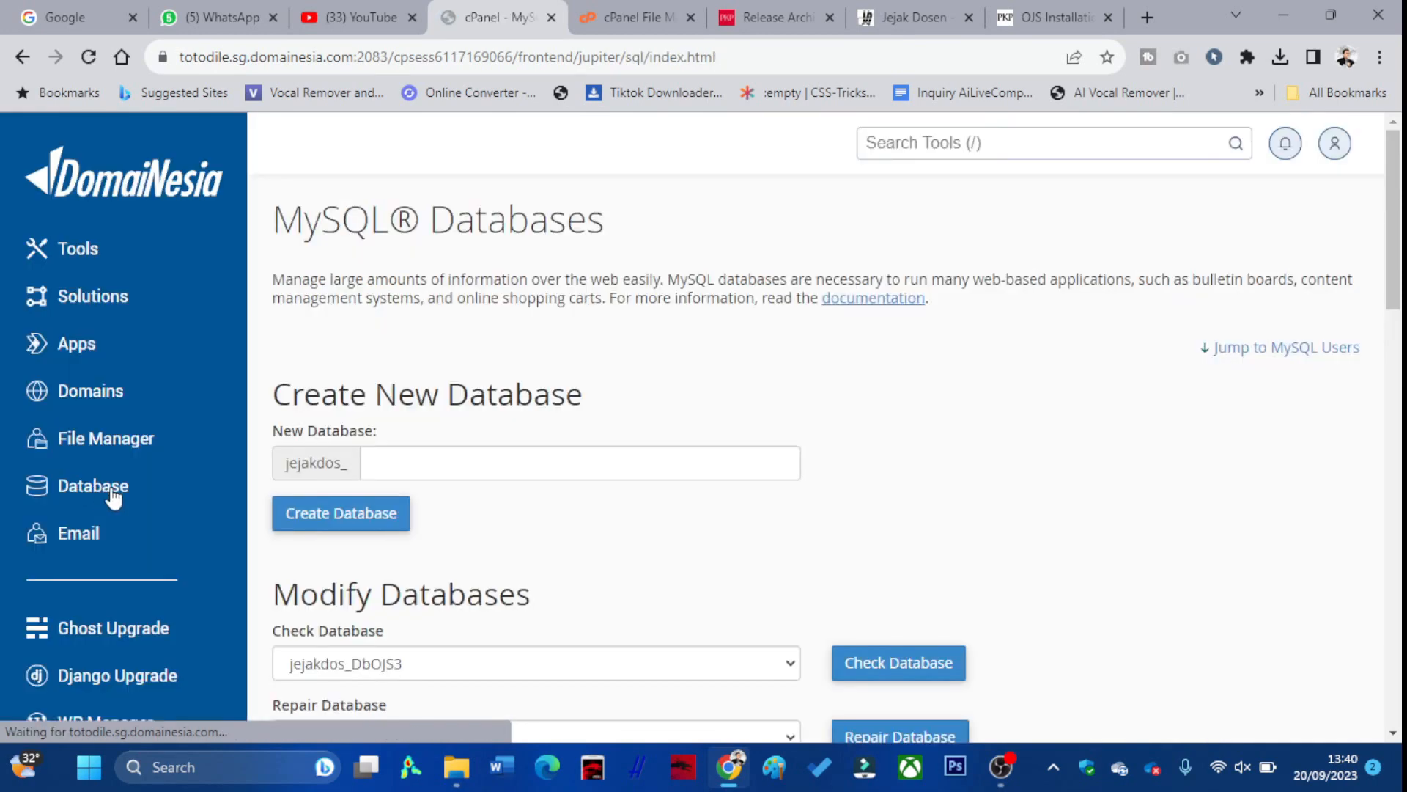
scroll(497, 506, down, 2)
scroll(511, 492, down, 4)
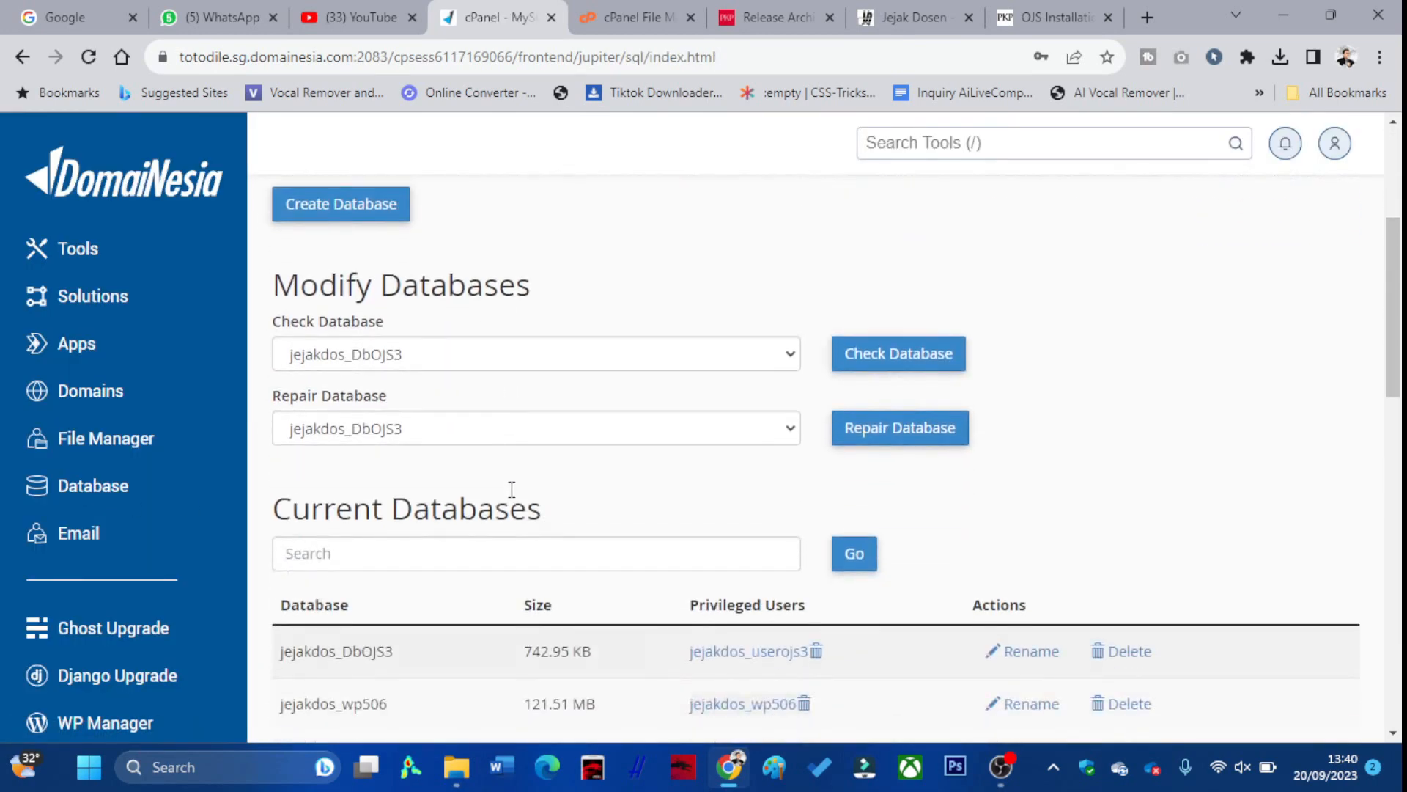
scroll(375, 441, up, 3)
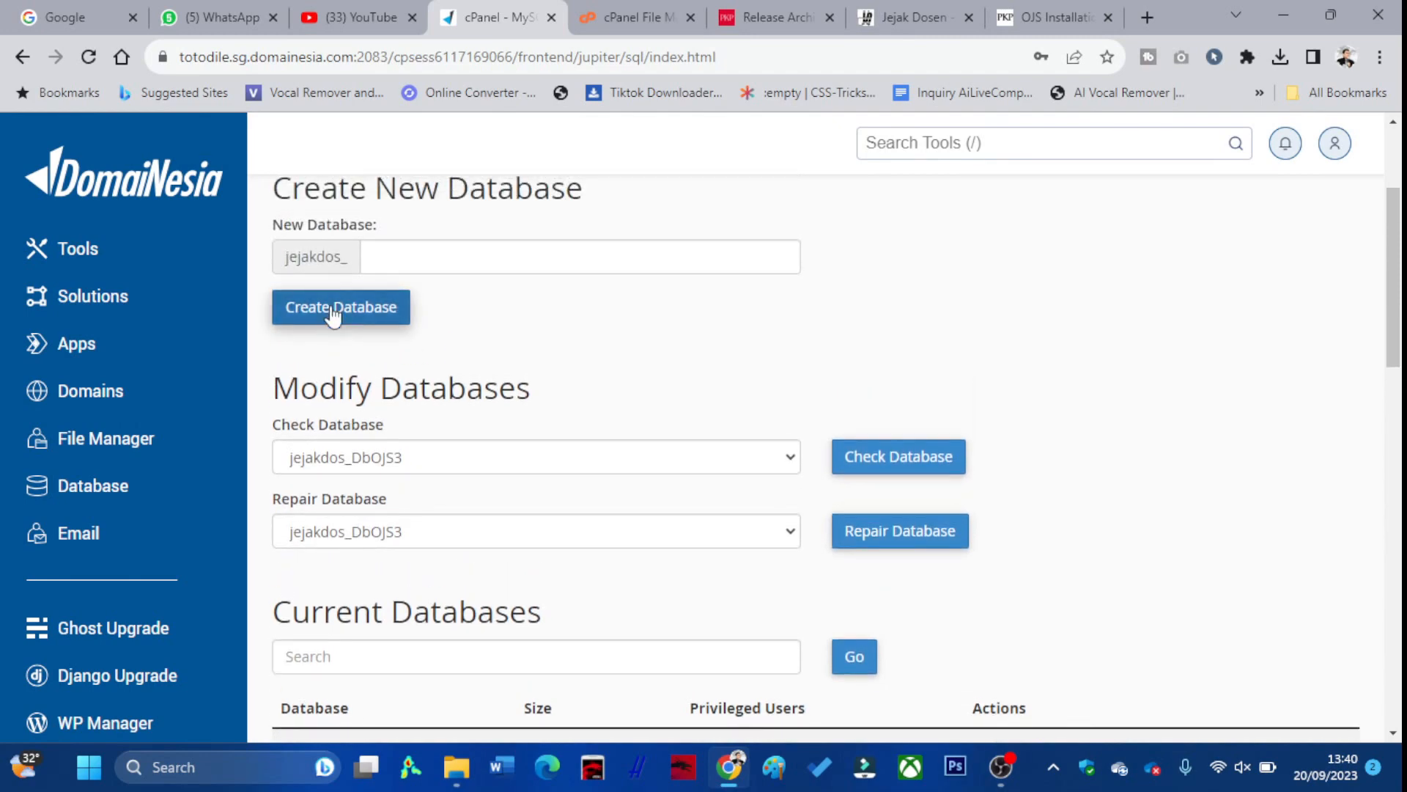
click(396, 258)
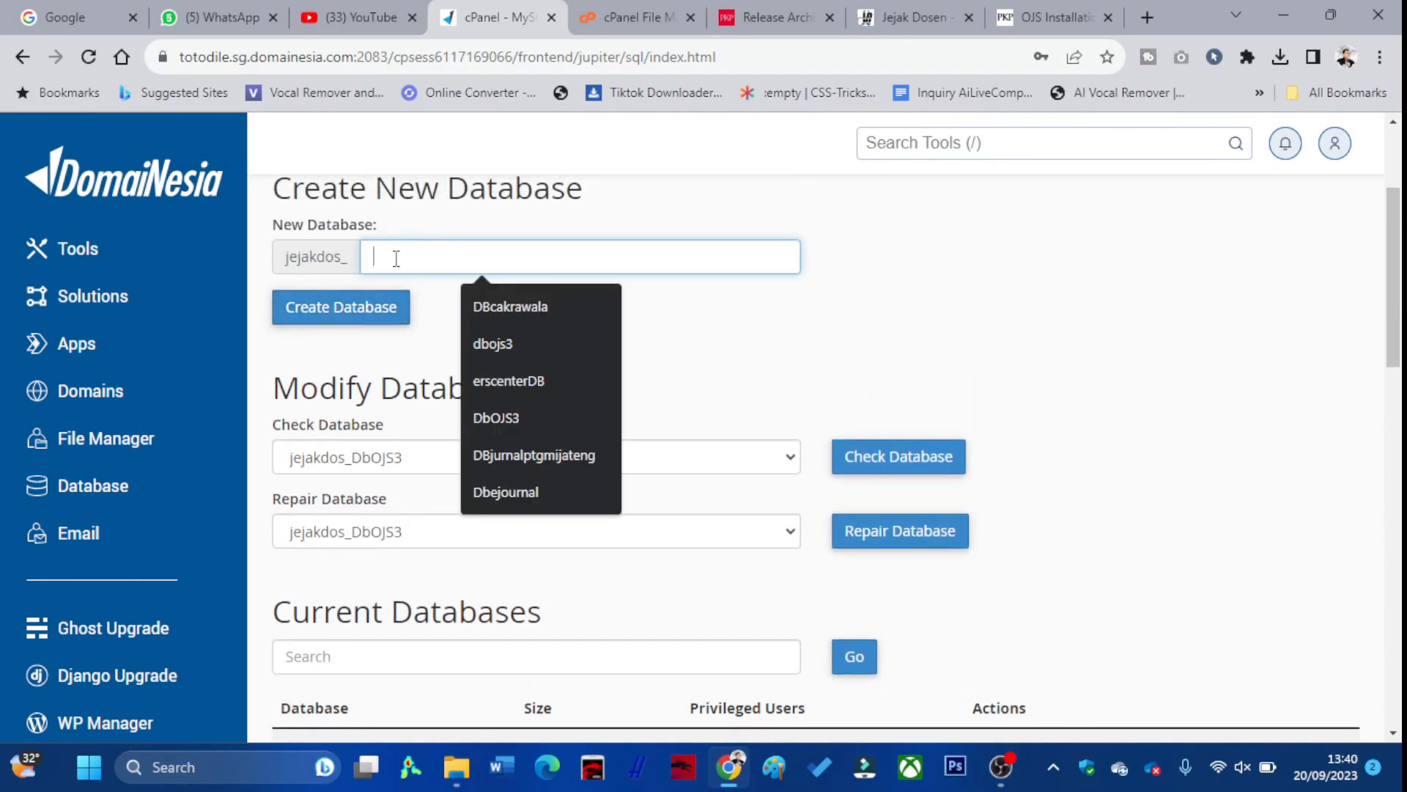
Create database jejakdos_dbJurnalTutorial and return to the MySQL Databases page
text(db)
text(jurna)
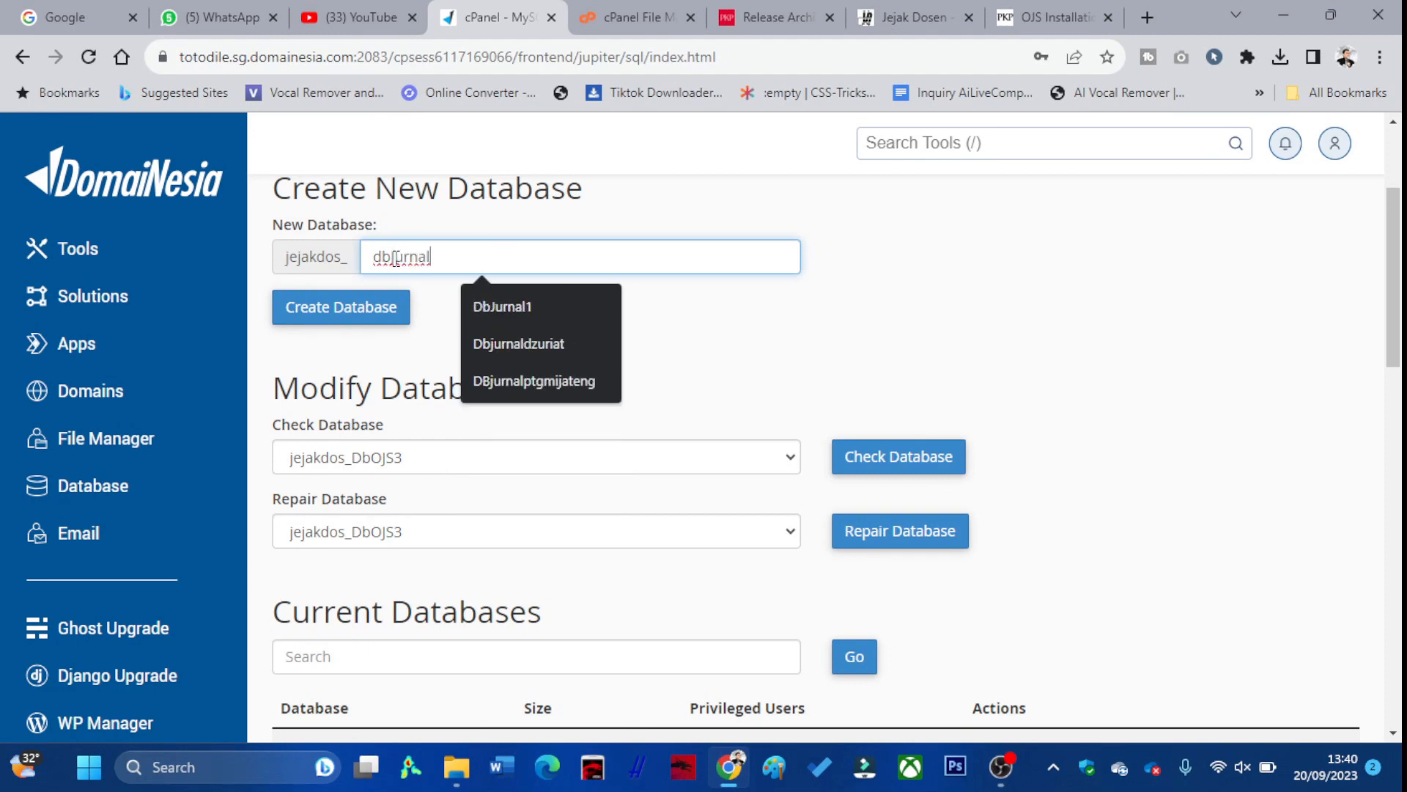
text(lTutorial)
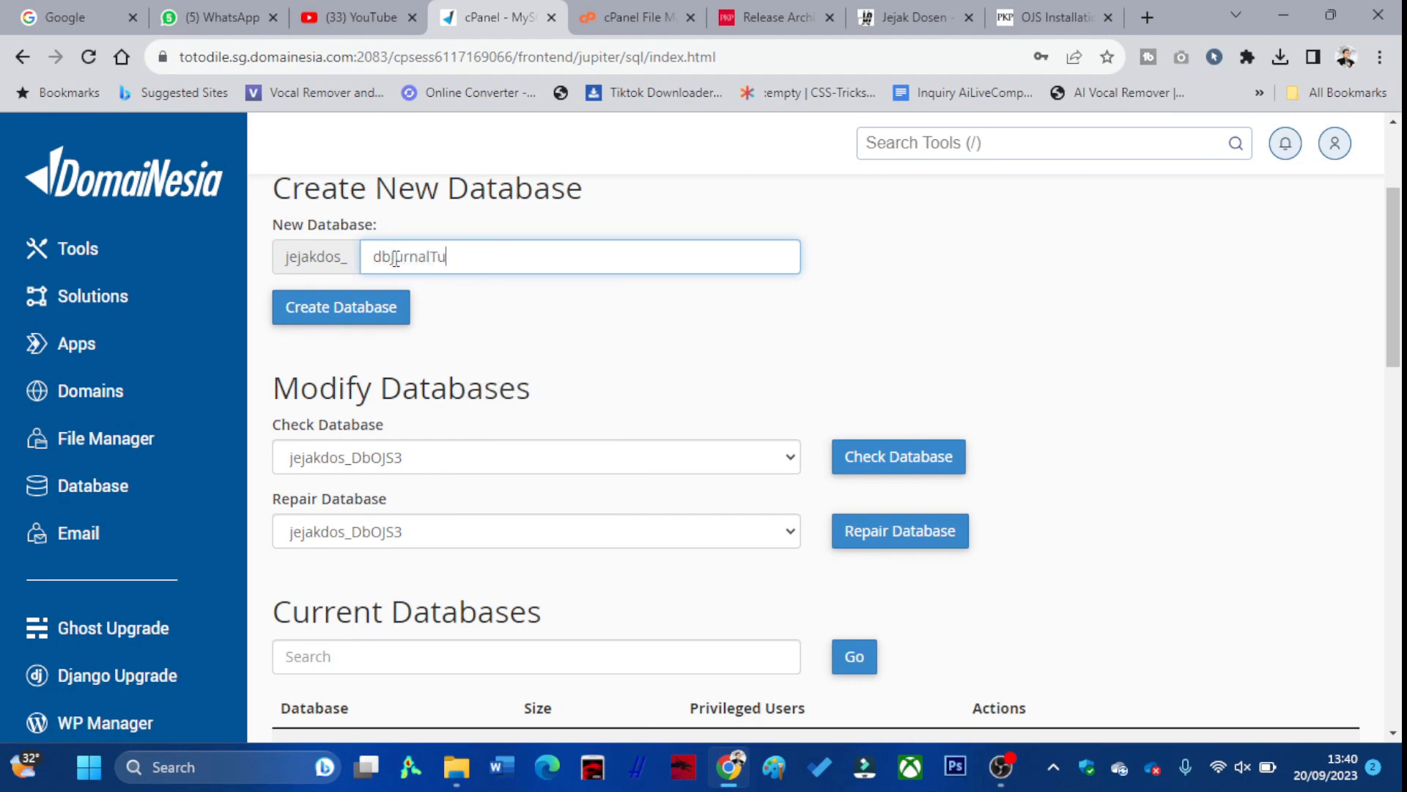
click(351, 323)
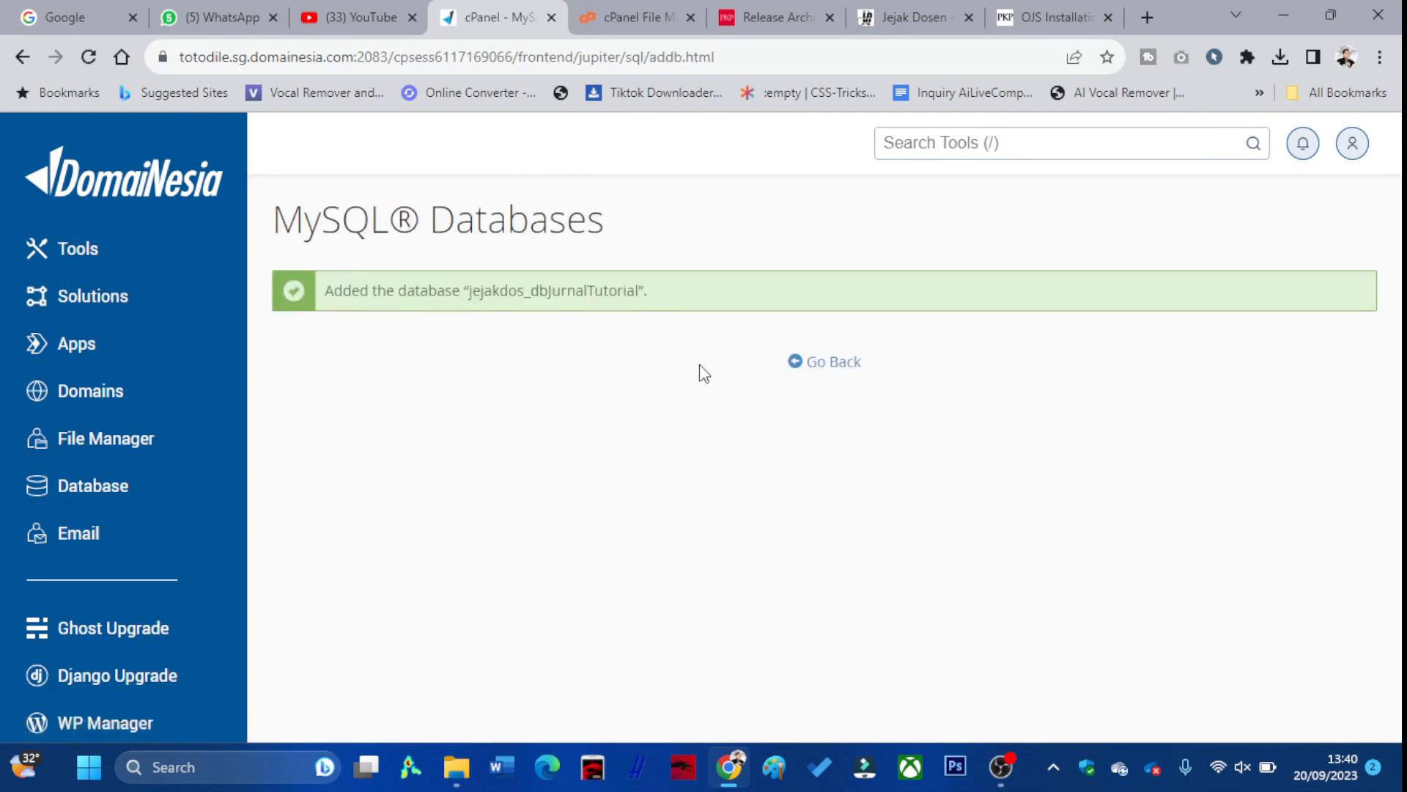
click(807, 366)
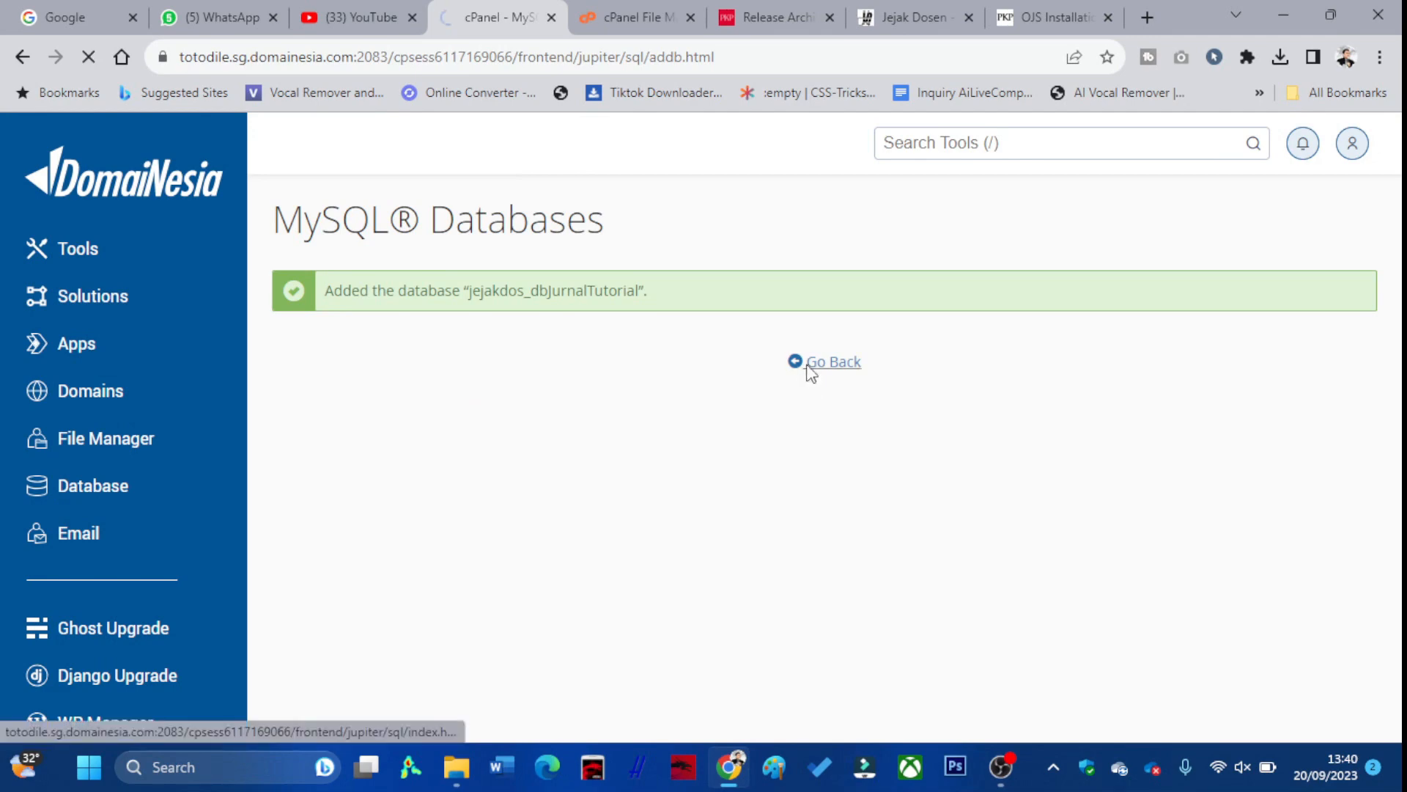
scroll(586, 377, down, 3)
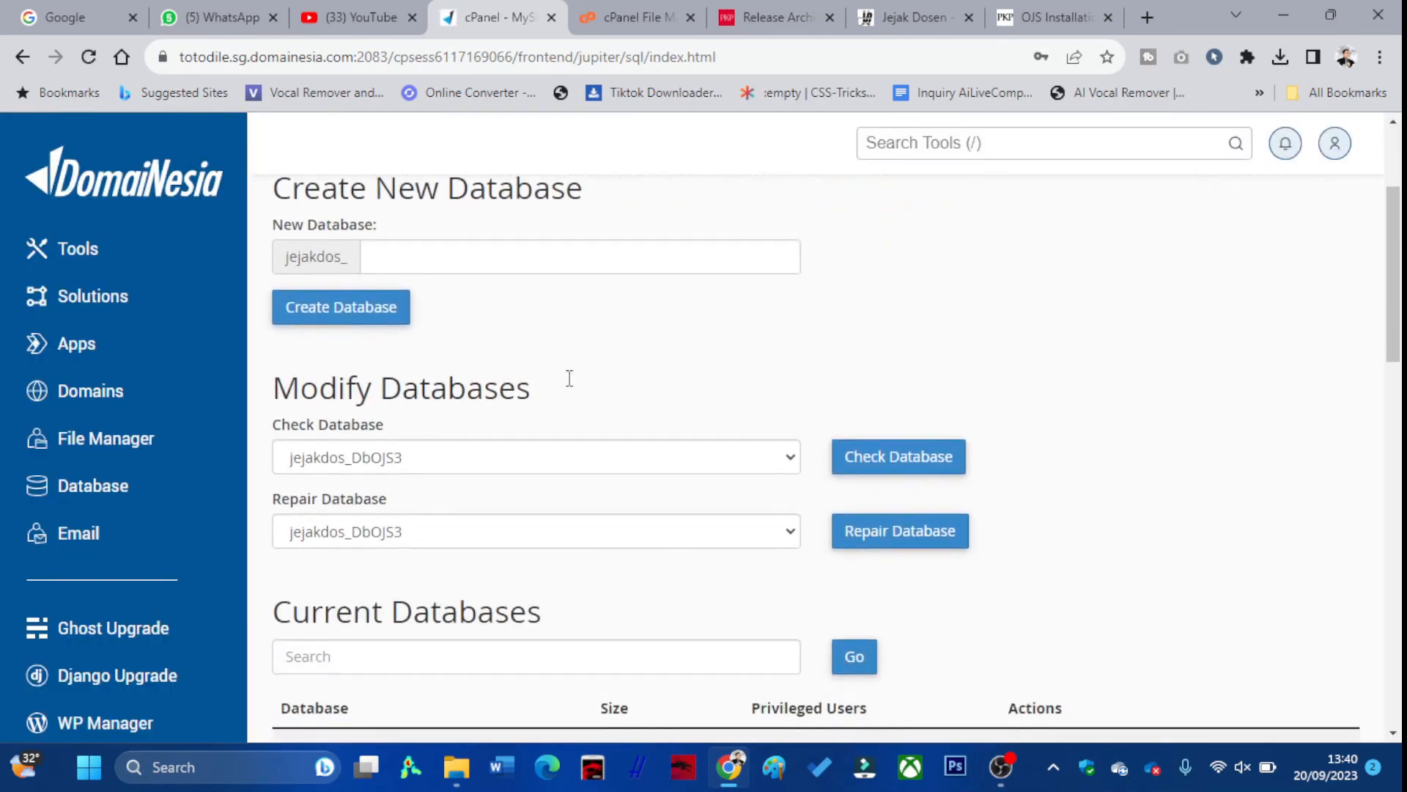
Enter userTutorial as the username in the Add New User form
scroll(570, 378, down, 5)
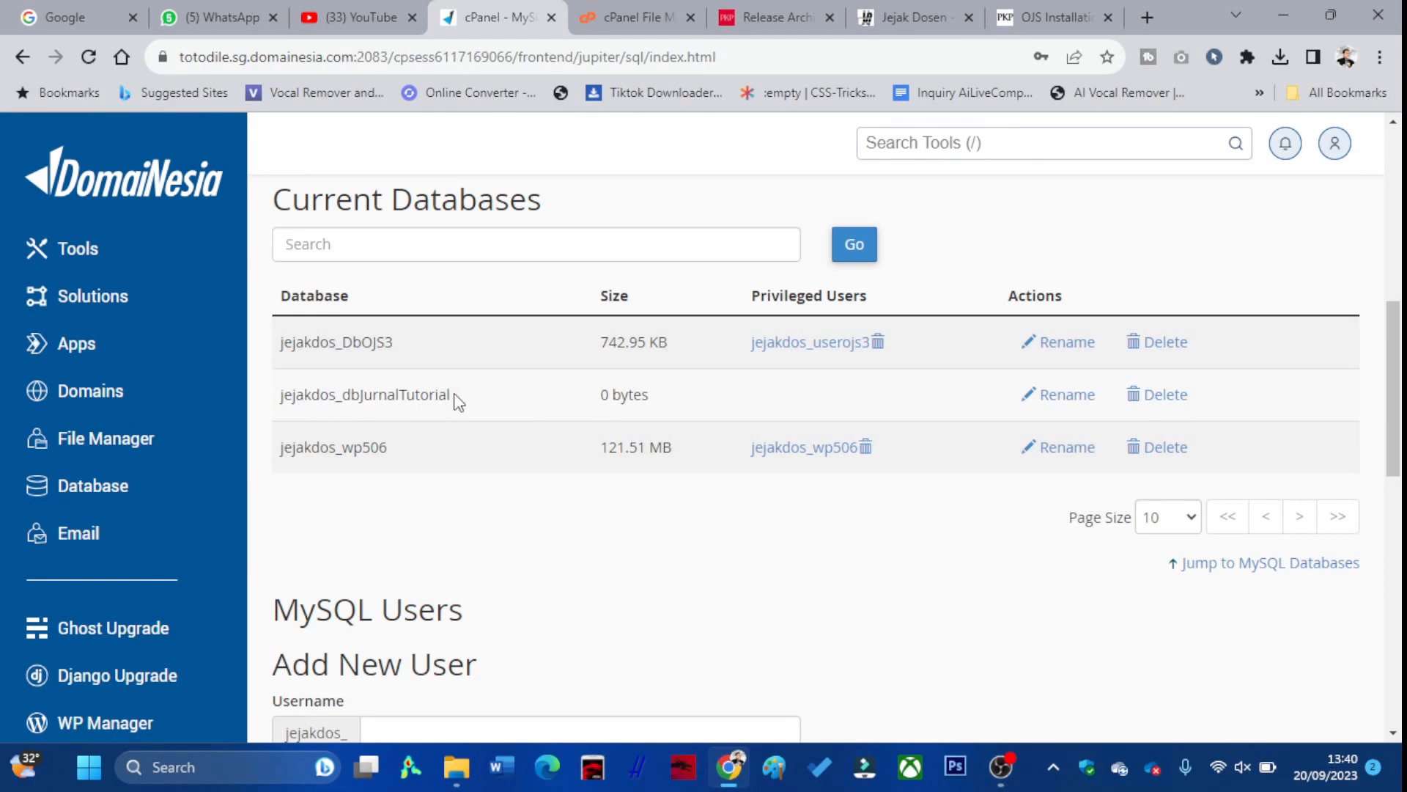
drag(455, 396, 277, 395)
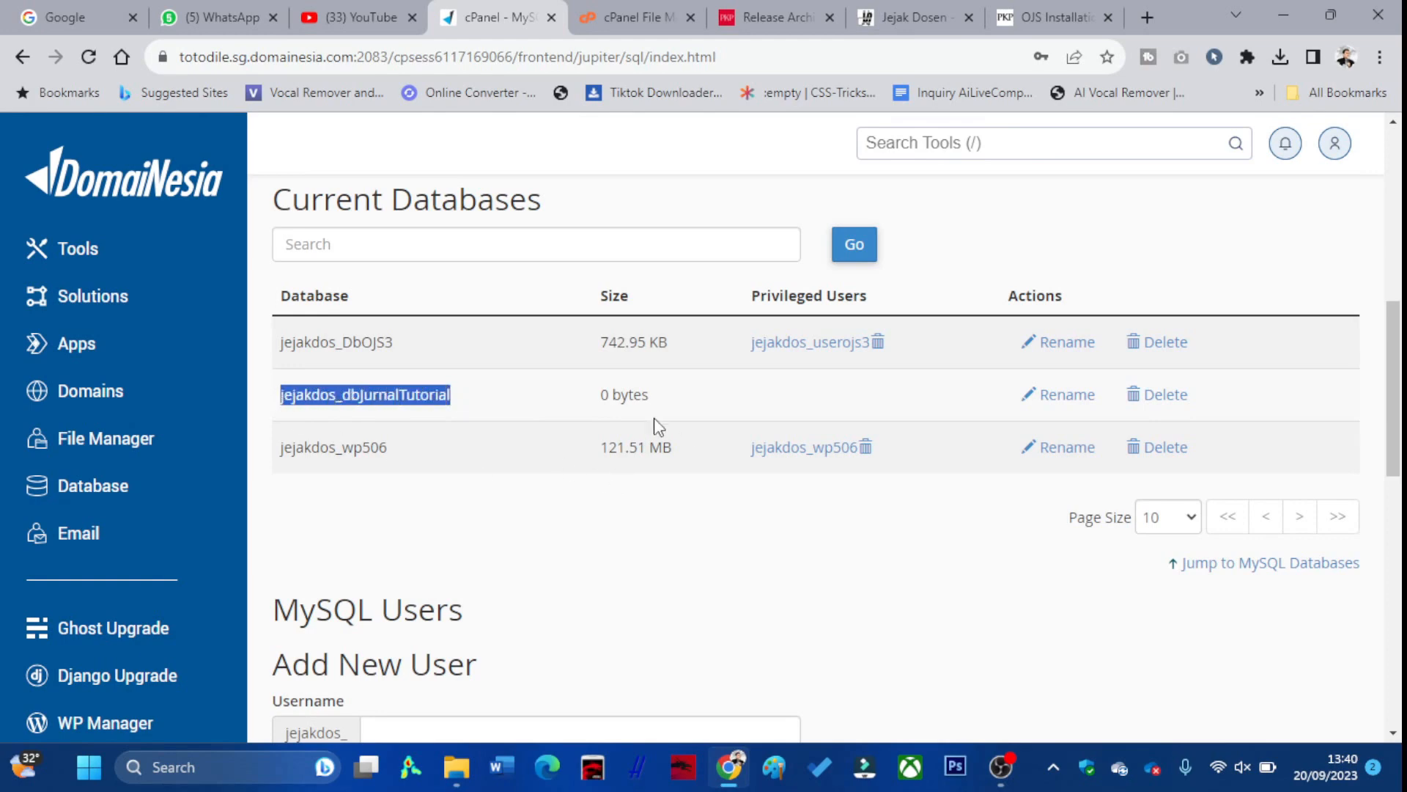
scroll(598, 419, down, 3)
scroll(593, 414, down, 3)
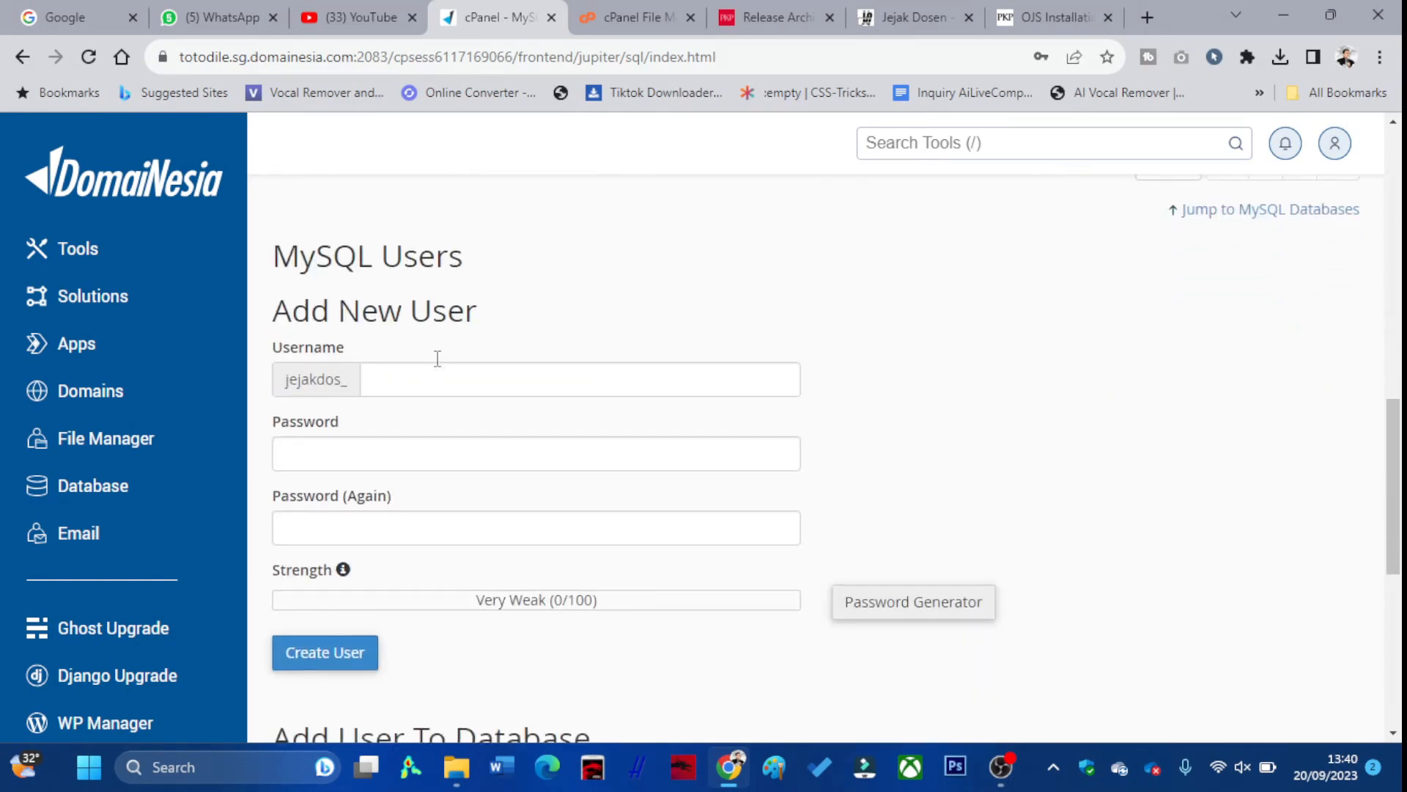
scroll(388, 350, up, 1)
scroll(403, 381, up, 1)
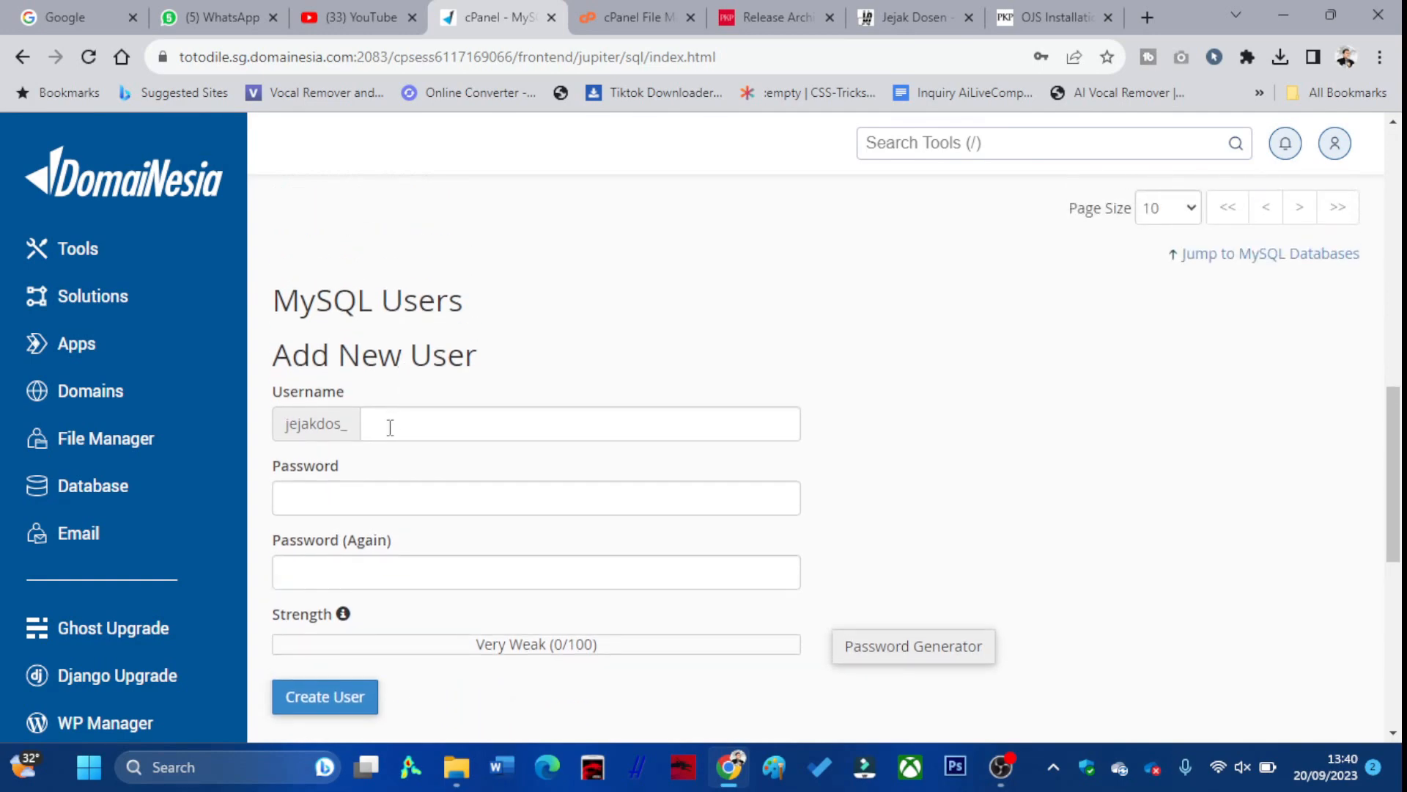
click(390, 428)
text(user)
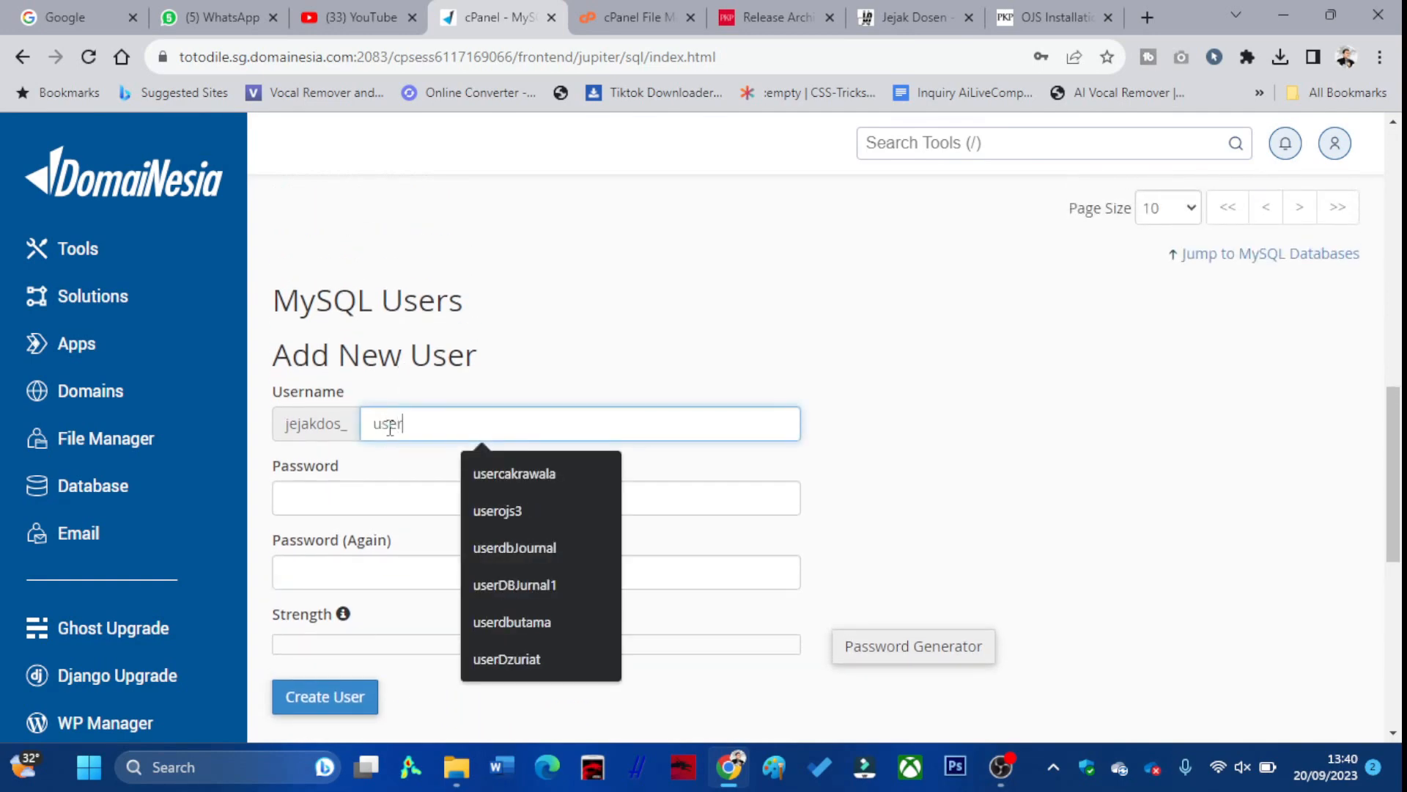
text(Tutorial)
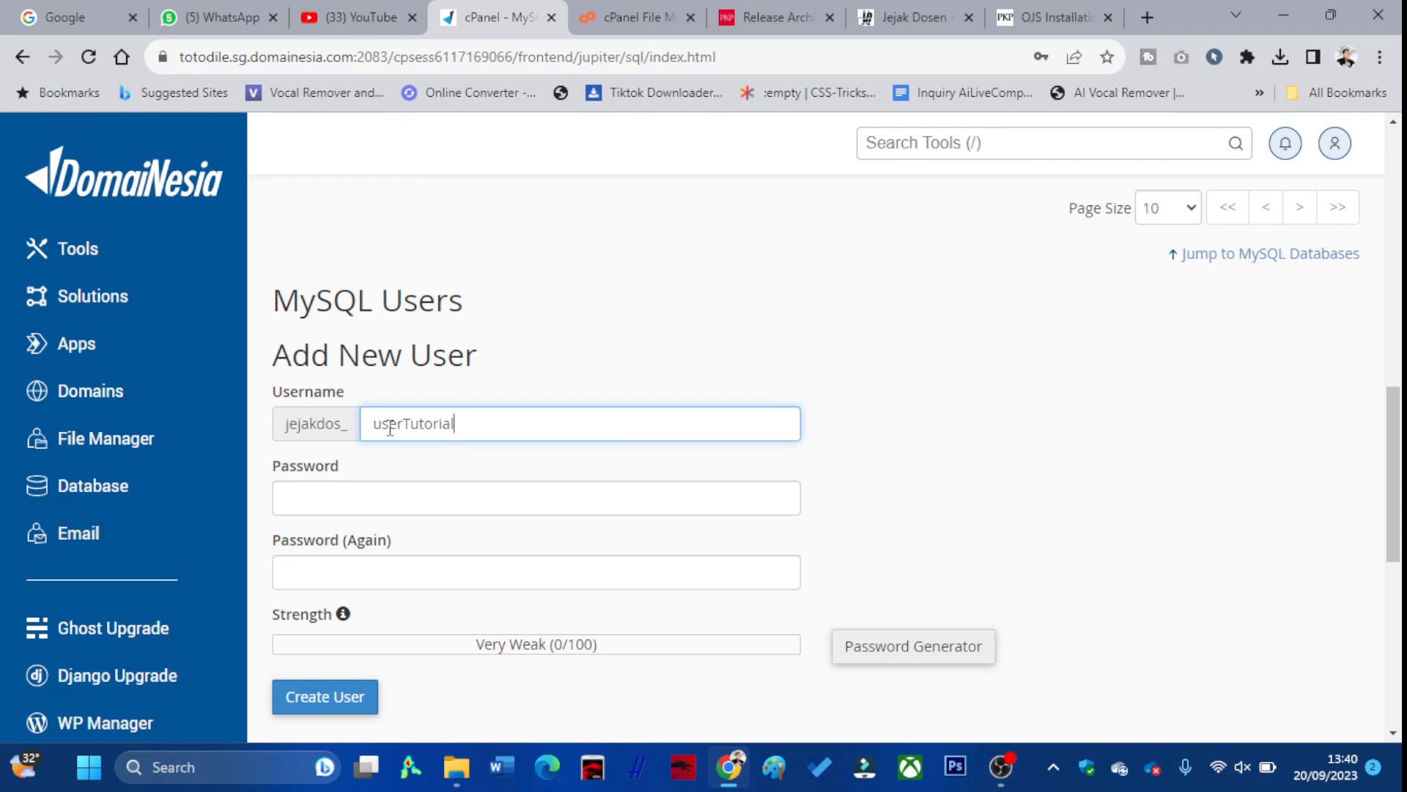
Enter a strong password twice, create the user, decline Chrome's save prompt, and go back
click(338, 496)
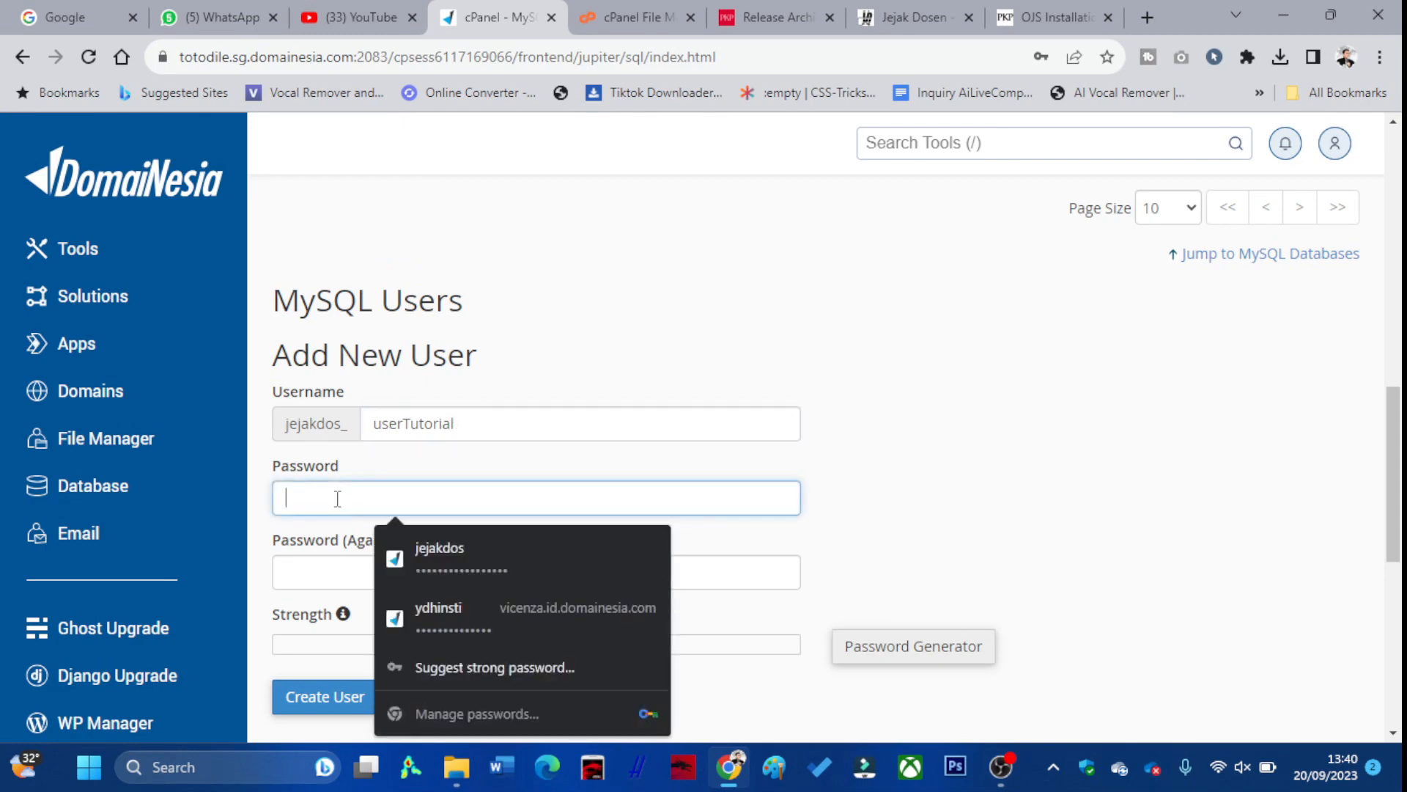
text(p)
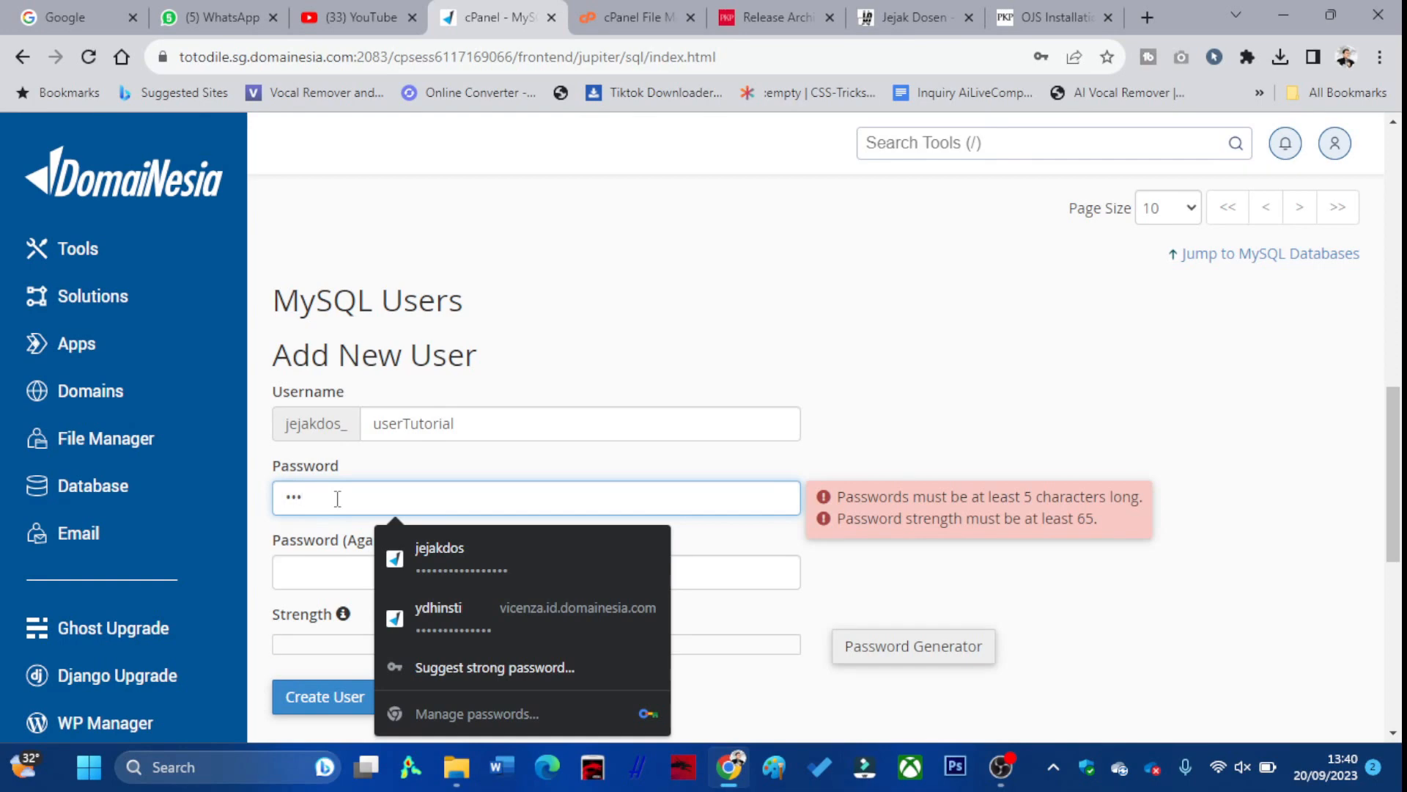
text(••••)
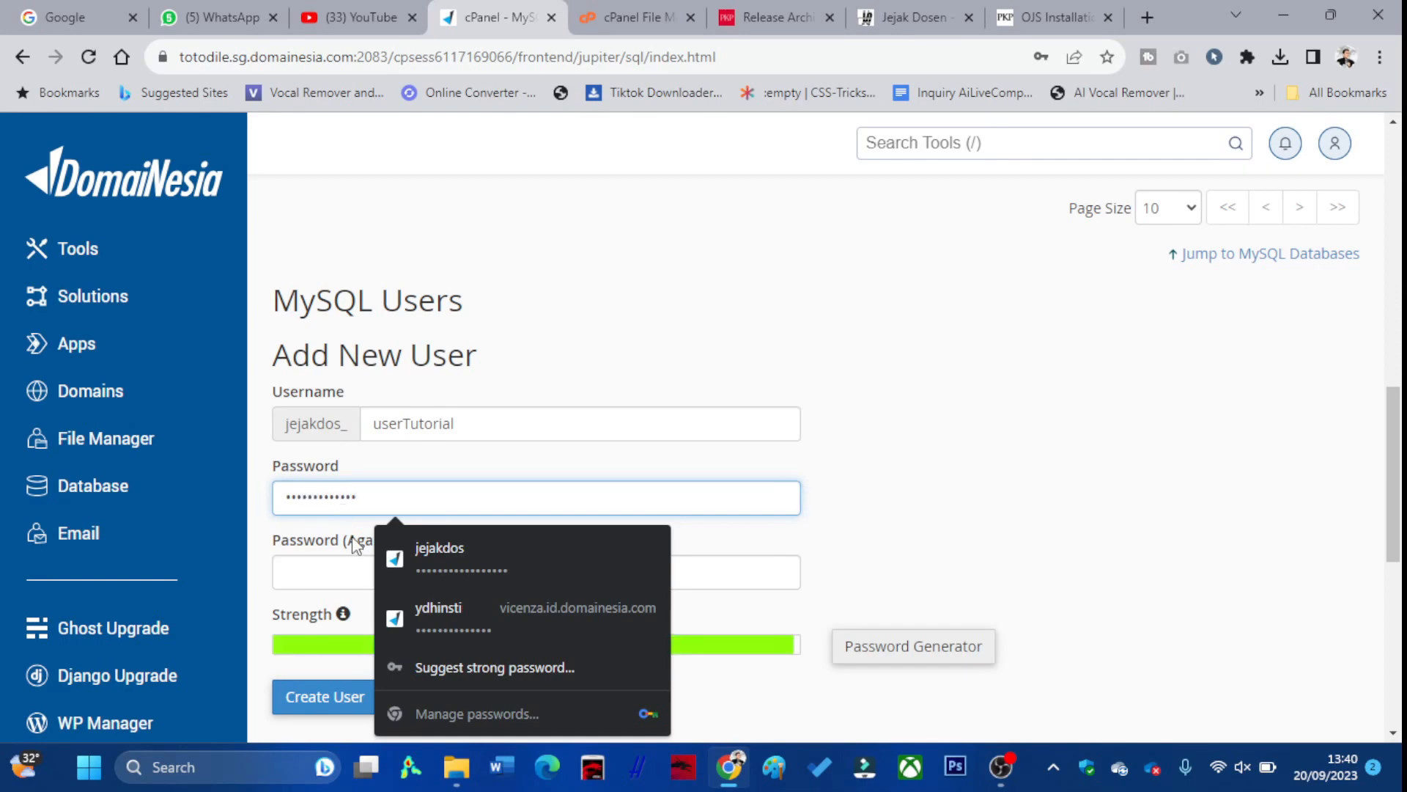
click(316, 582)
text(p)
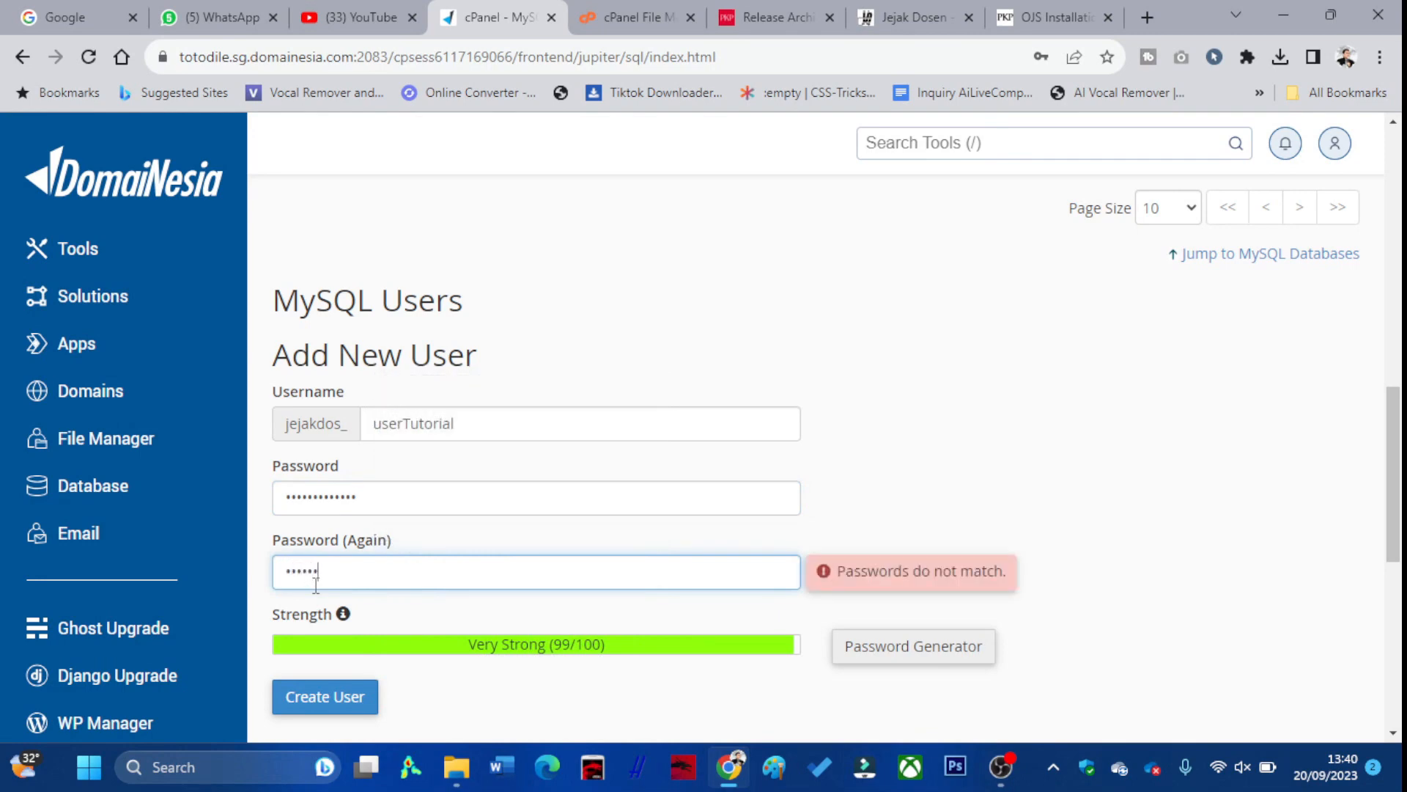
text(23)
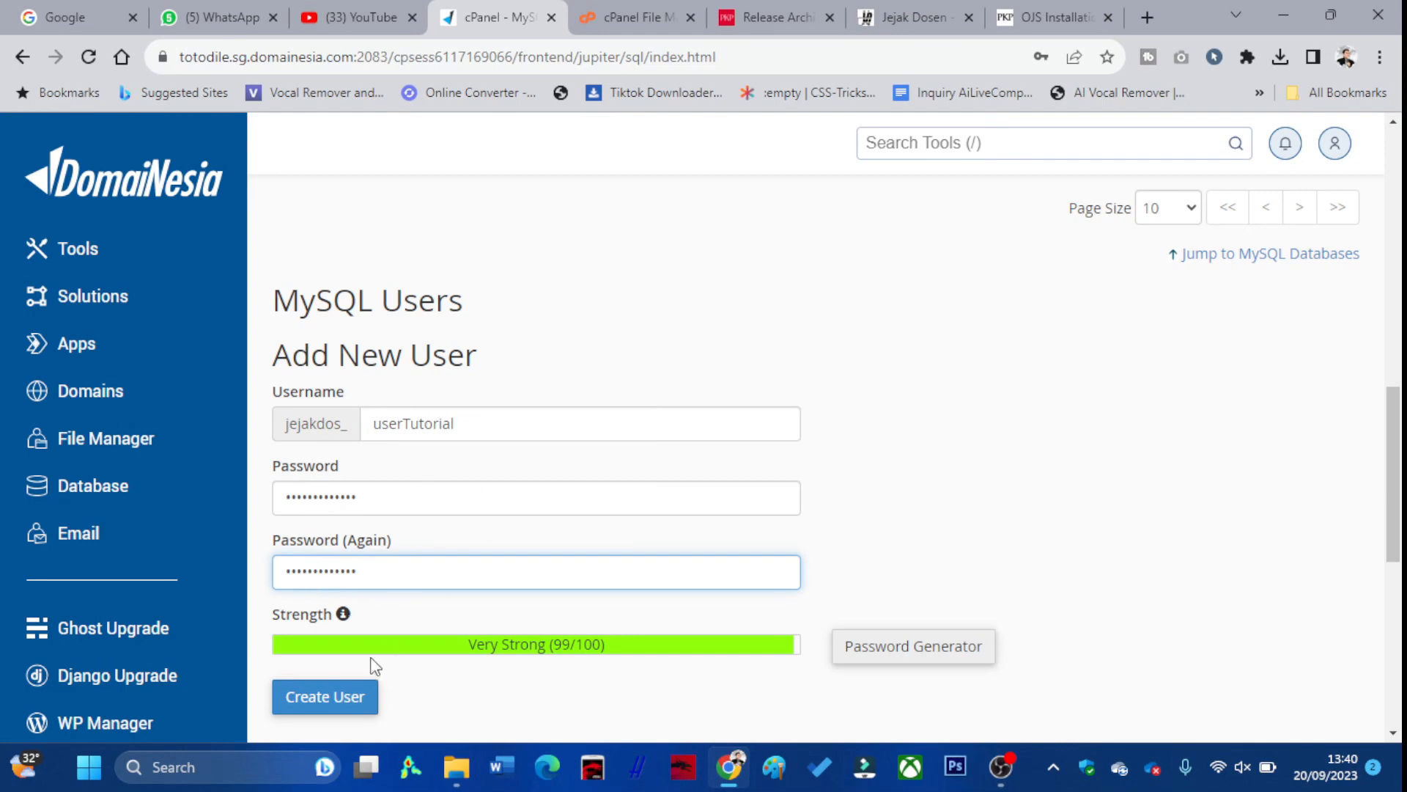
scroll(359, 645, down, 1)
click(347, 611)
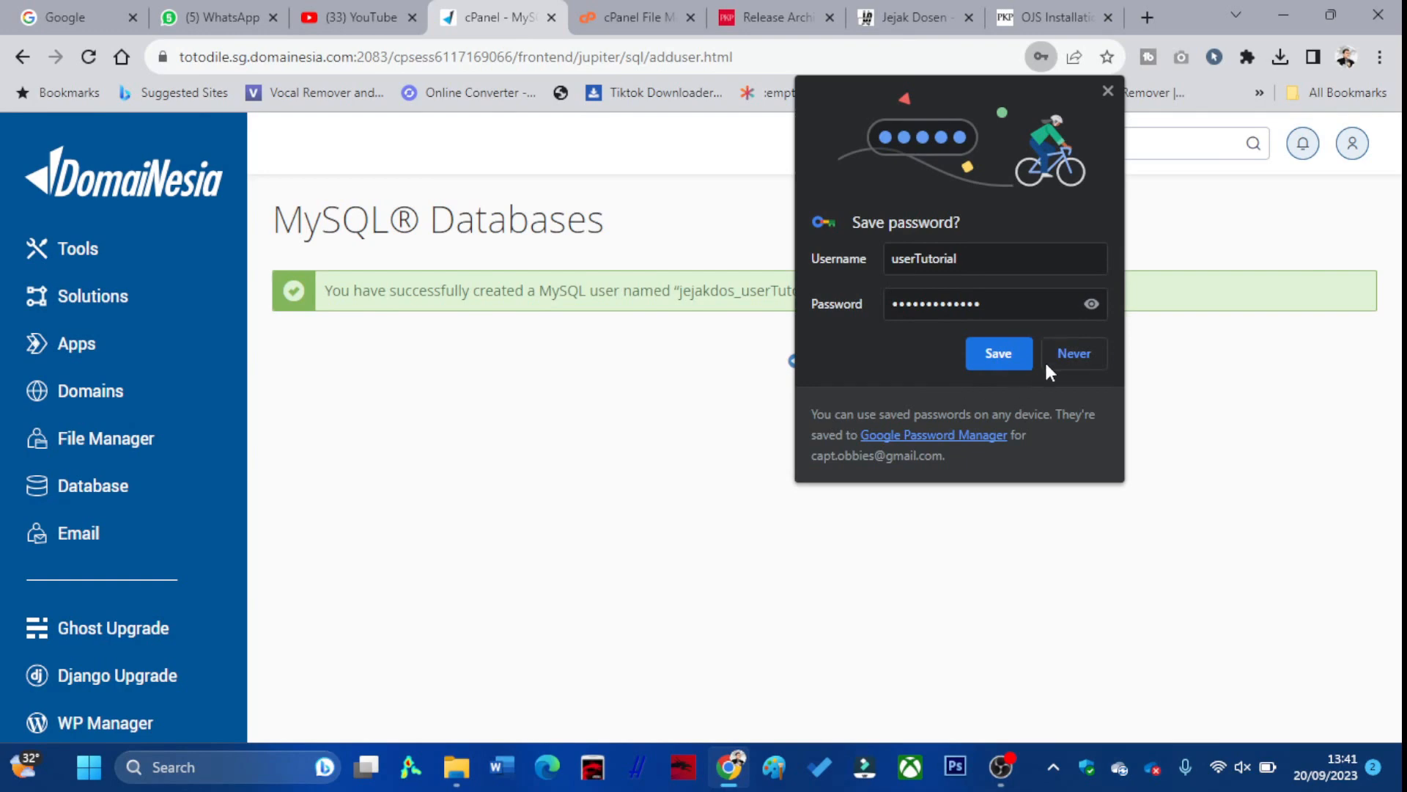
click(1049, 357)
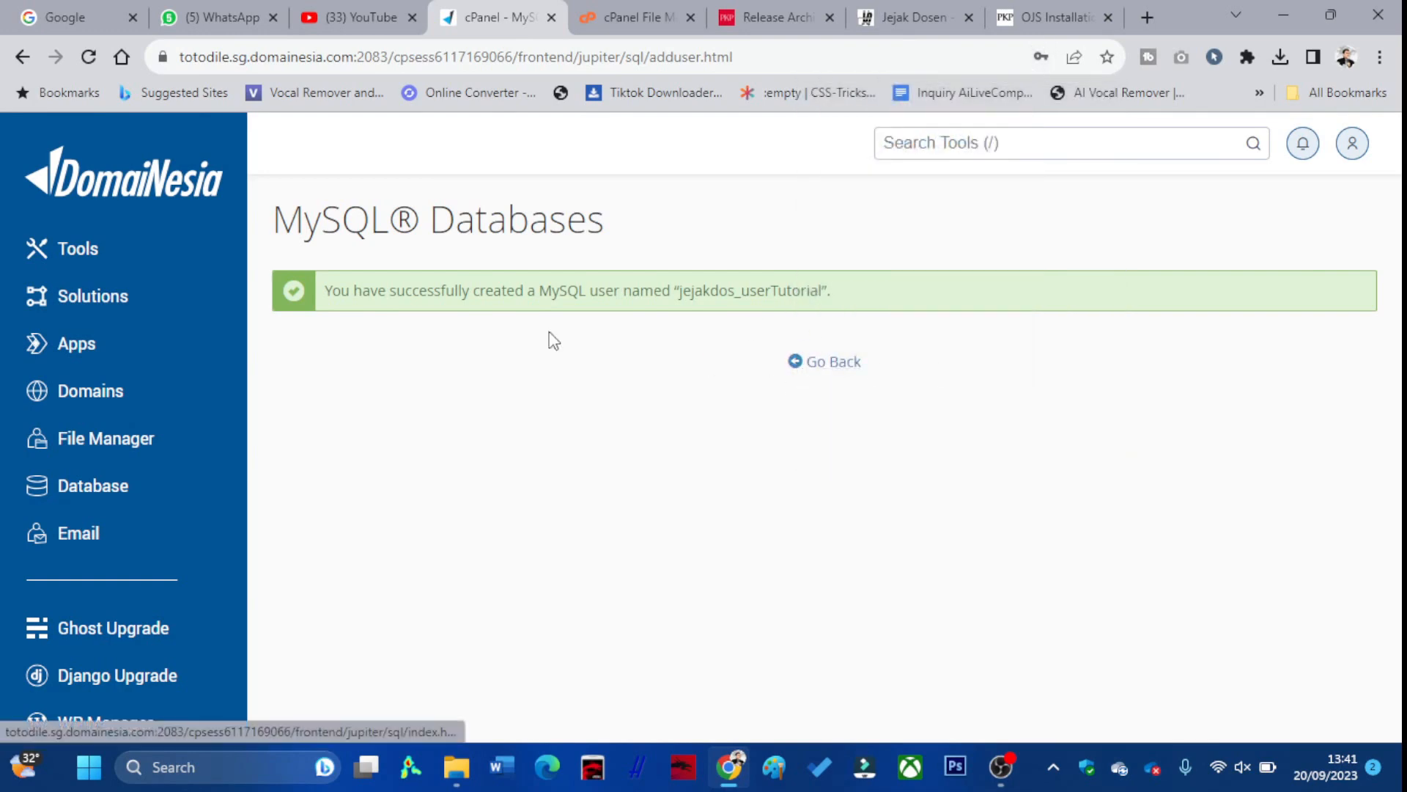
click(803, 364)
scroll(691, 429, down, 12)
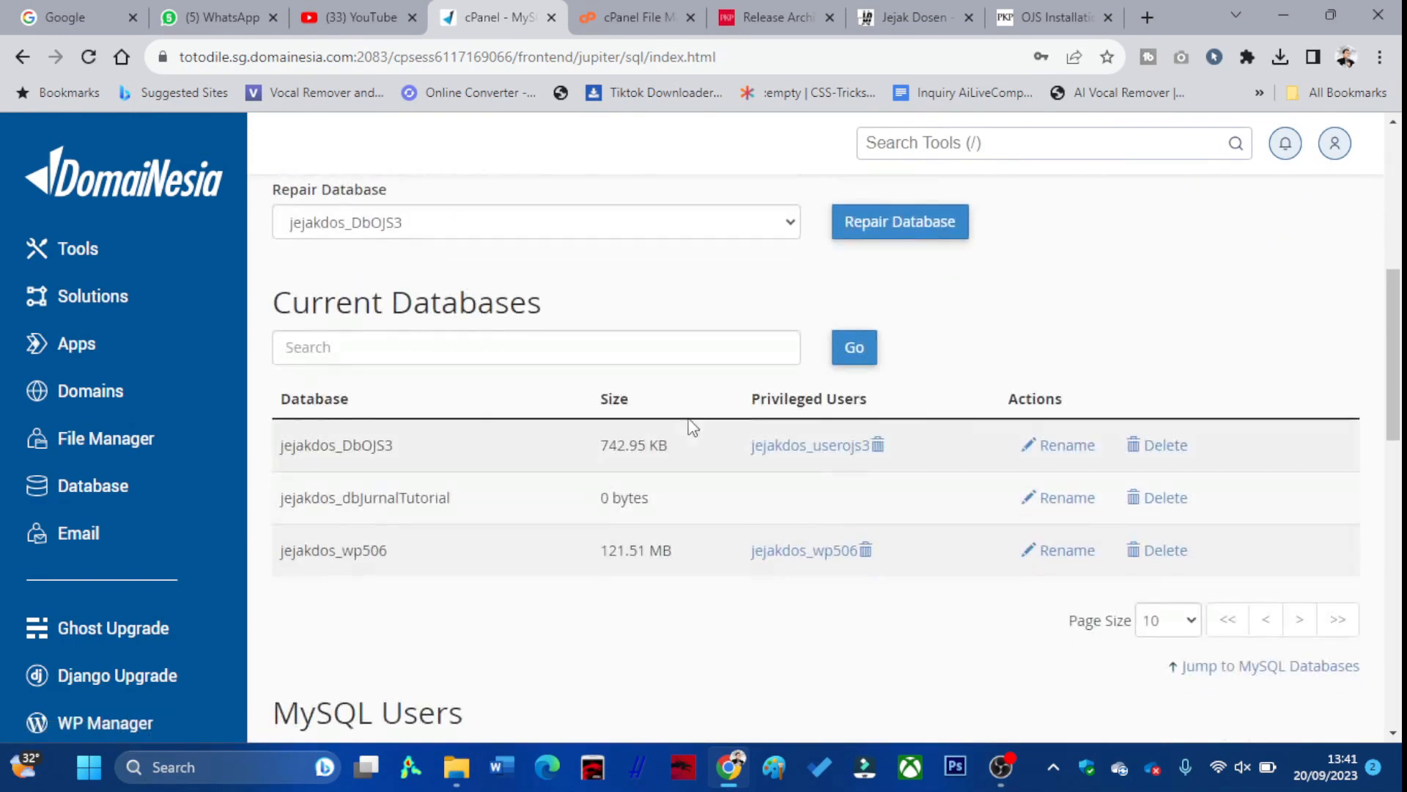
Add user userTutorial to database dbJurnalTutorial
scroll(692, 429, down, 7)
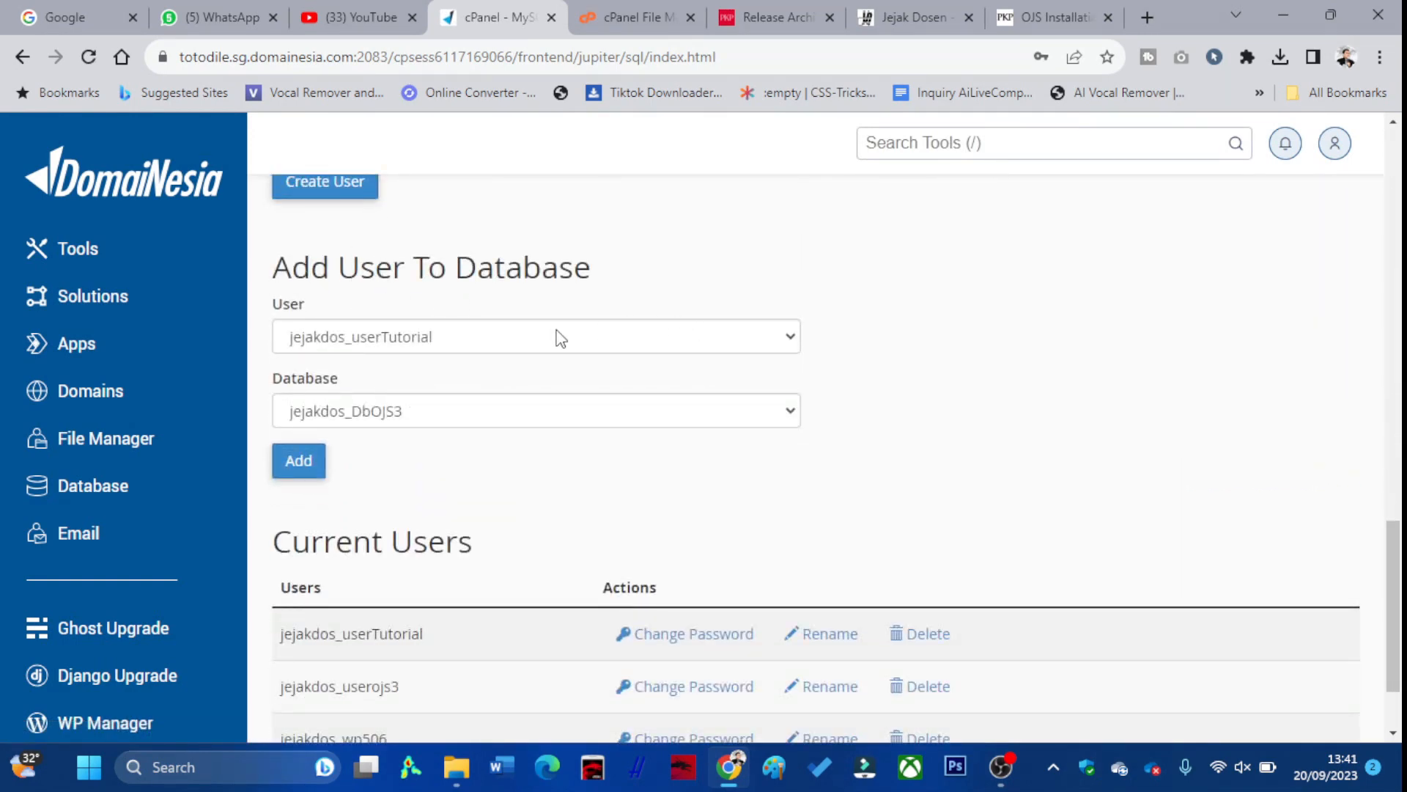
drag(286, 309, 278, 308)
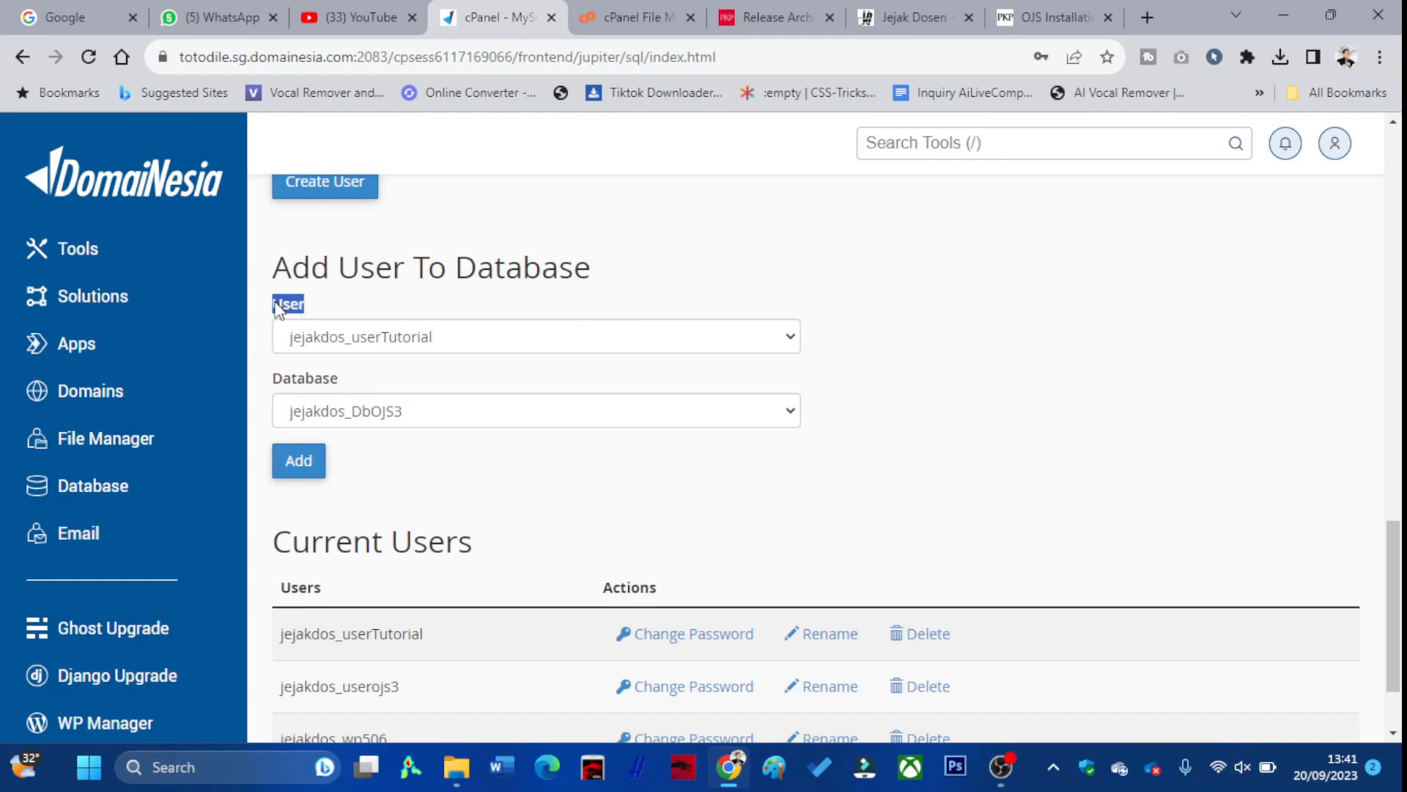
click(449, 345)
click(437, 375)
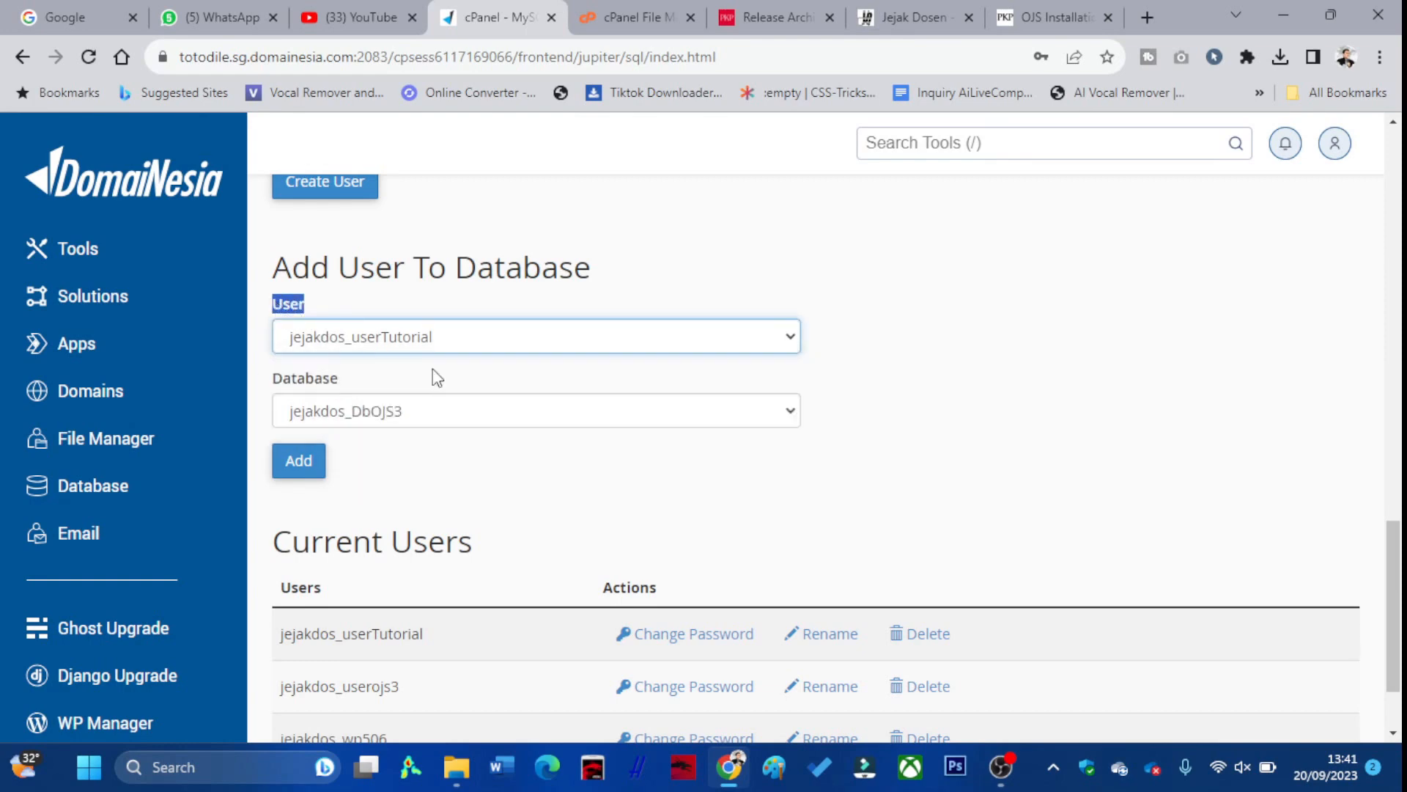
click(396, 418)
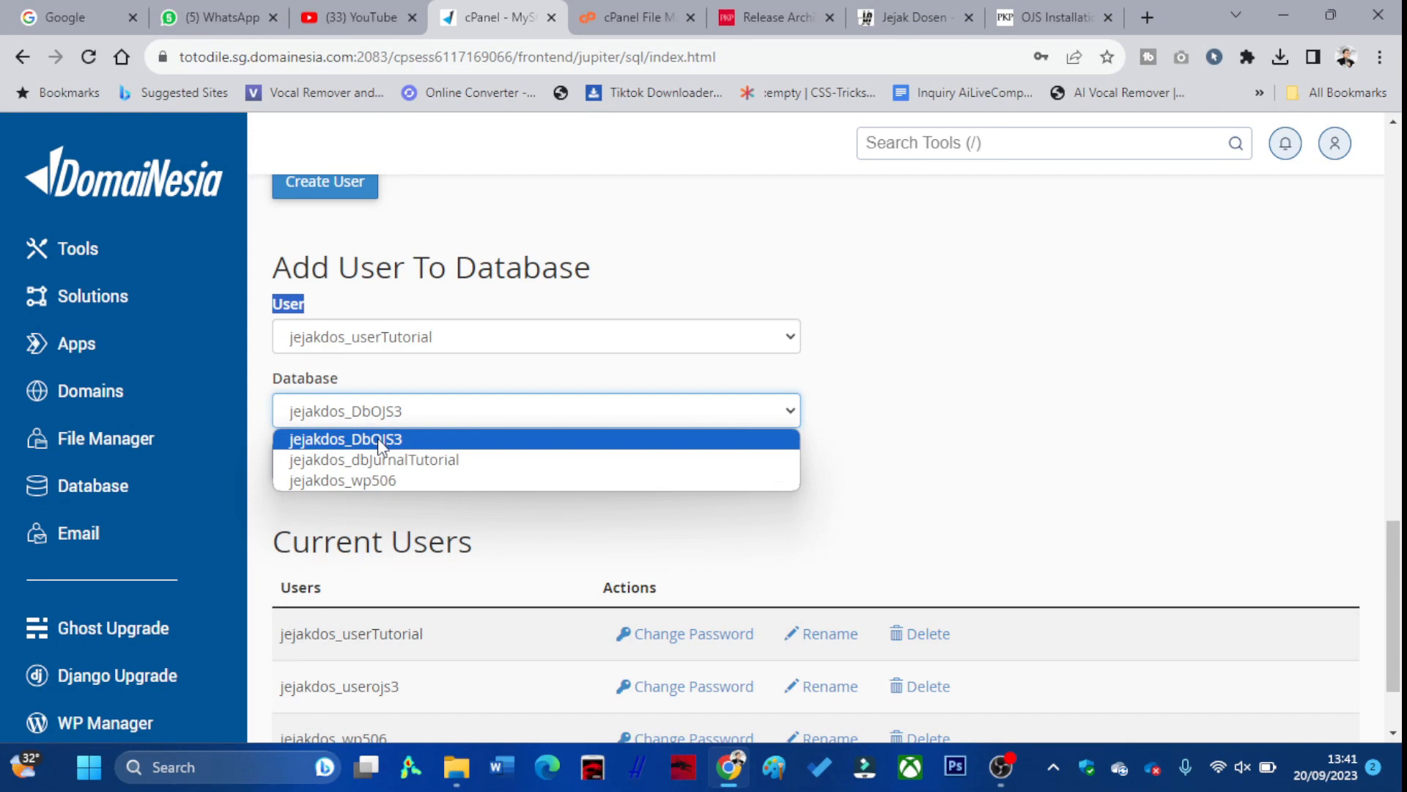
click(380, 439)
click(392, 419)
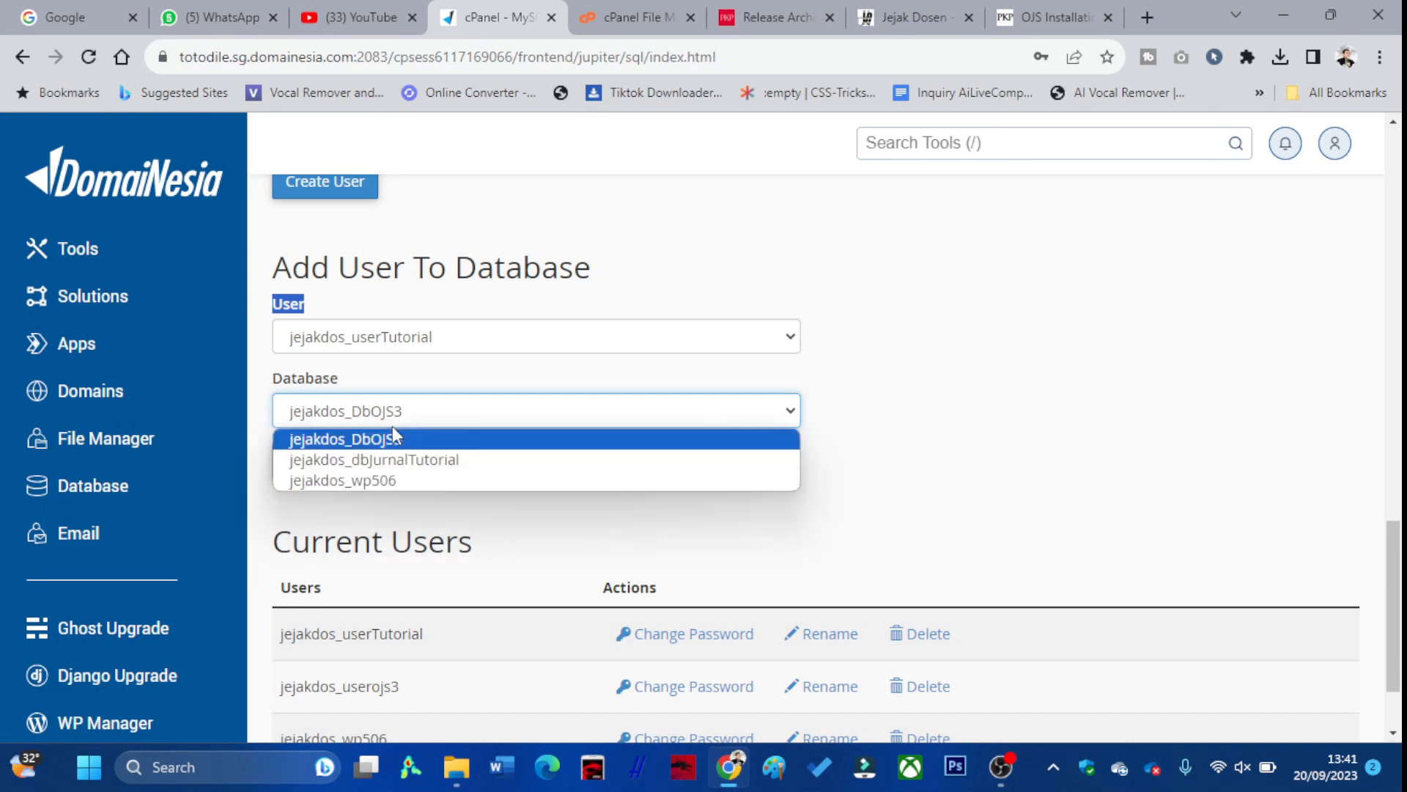
click(399, 467)
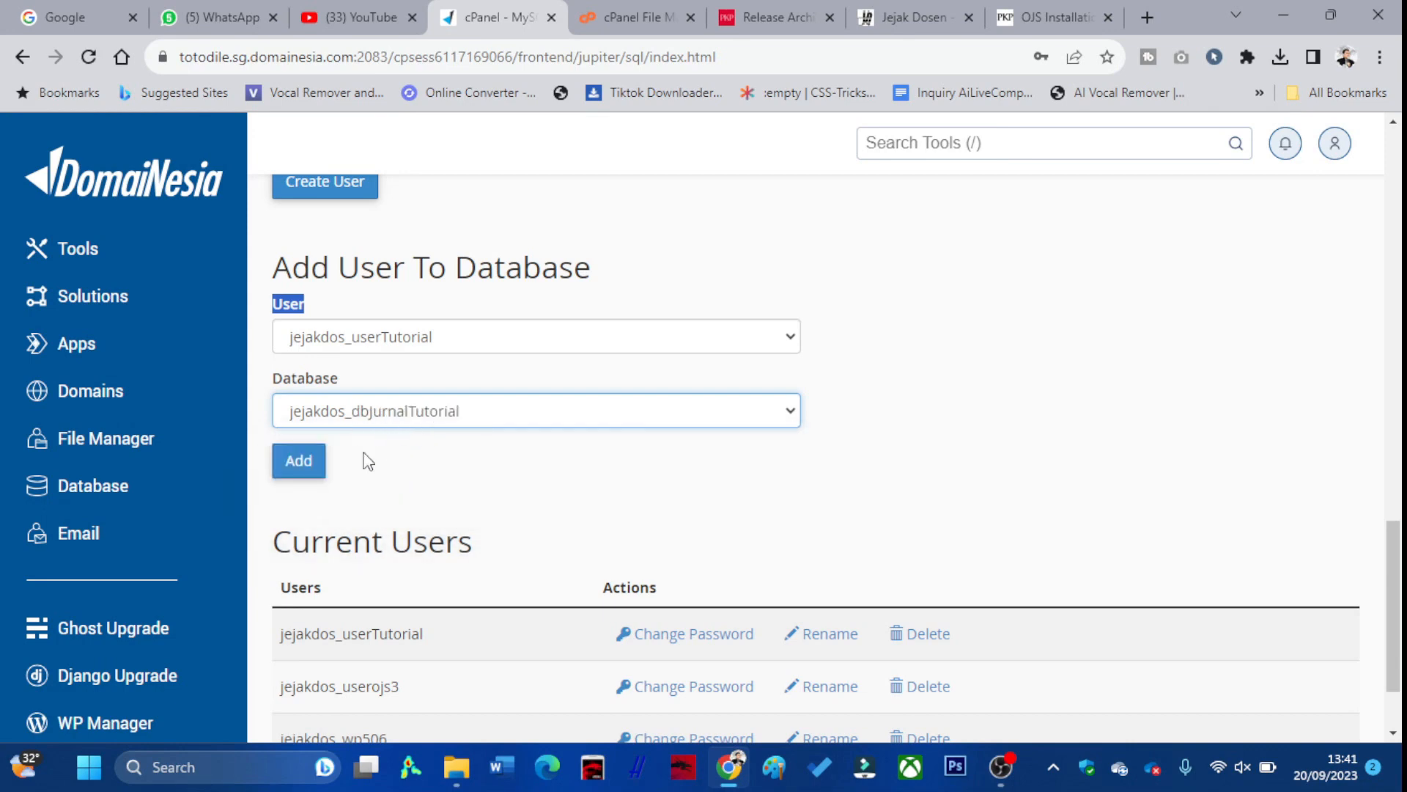
click(298, 462)
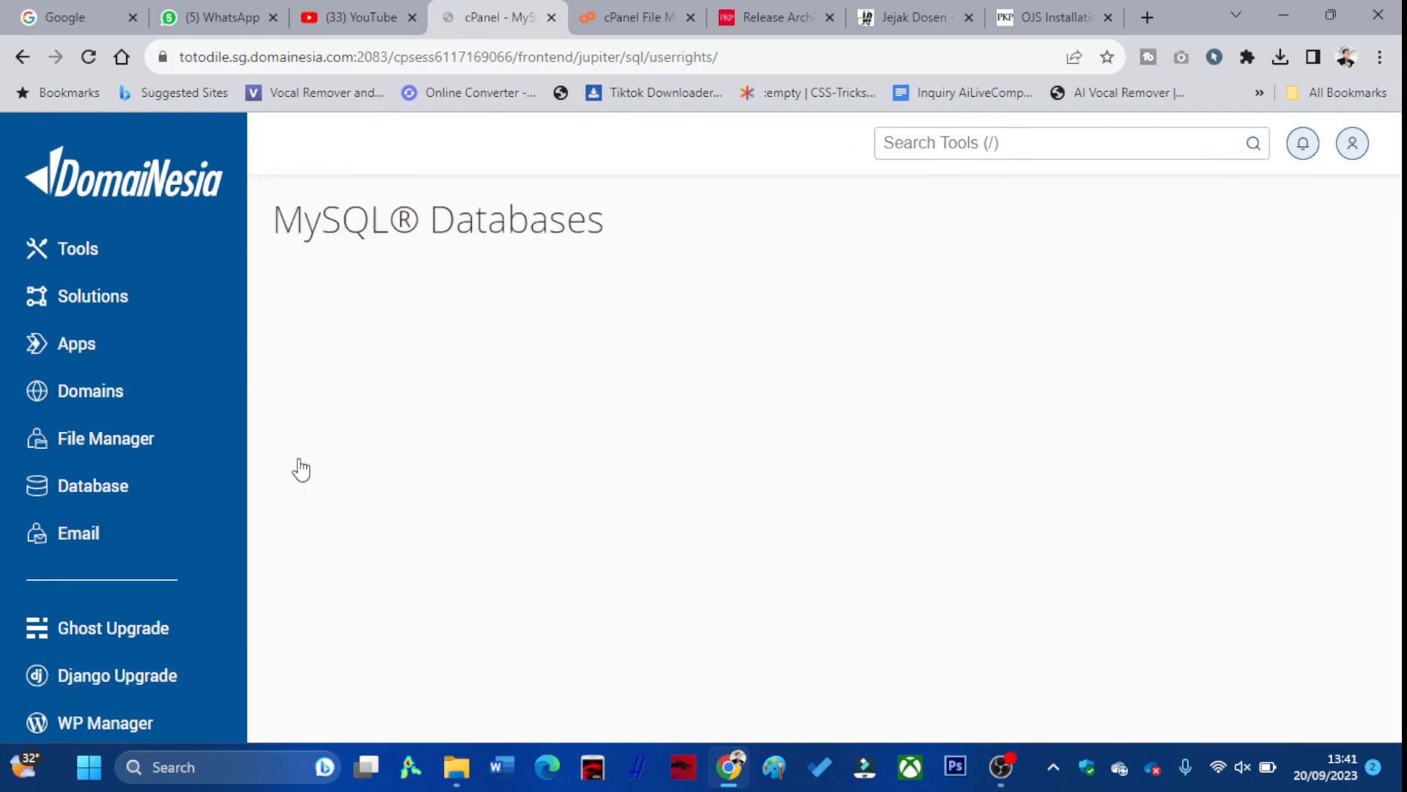
Grant the user ALL PRIVILEGES on the database and save the changes
click(288, 402)
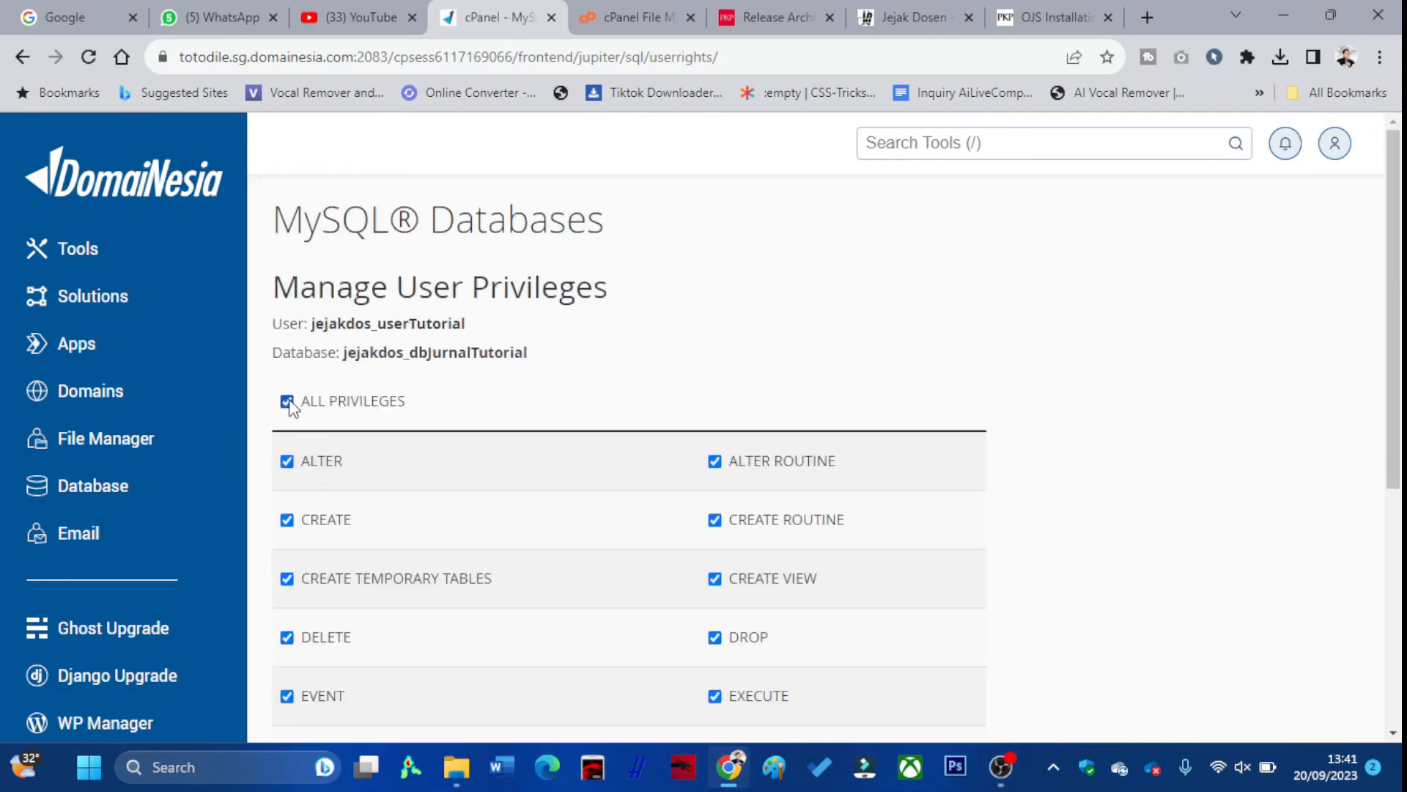
scroll(440, 417, down, 5)
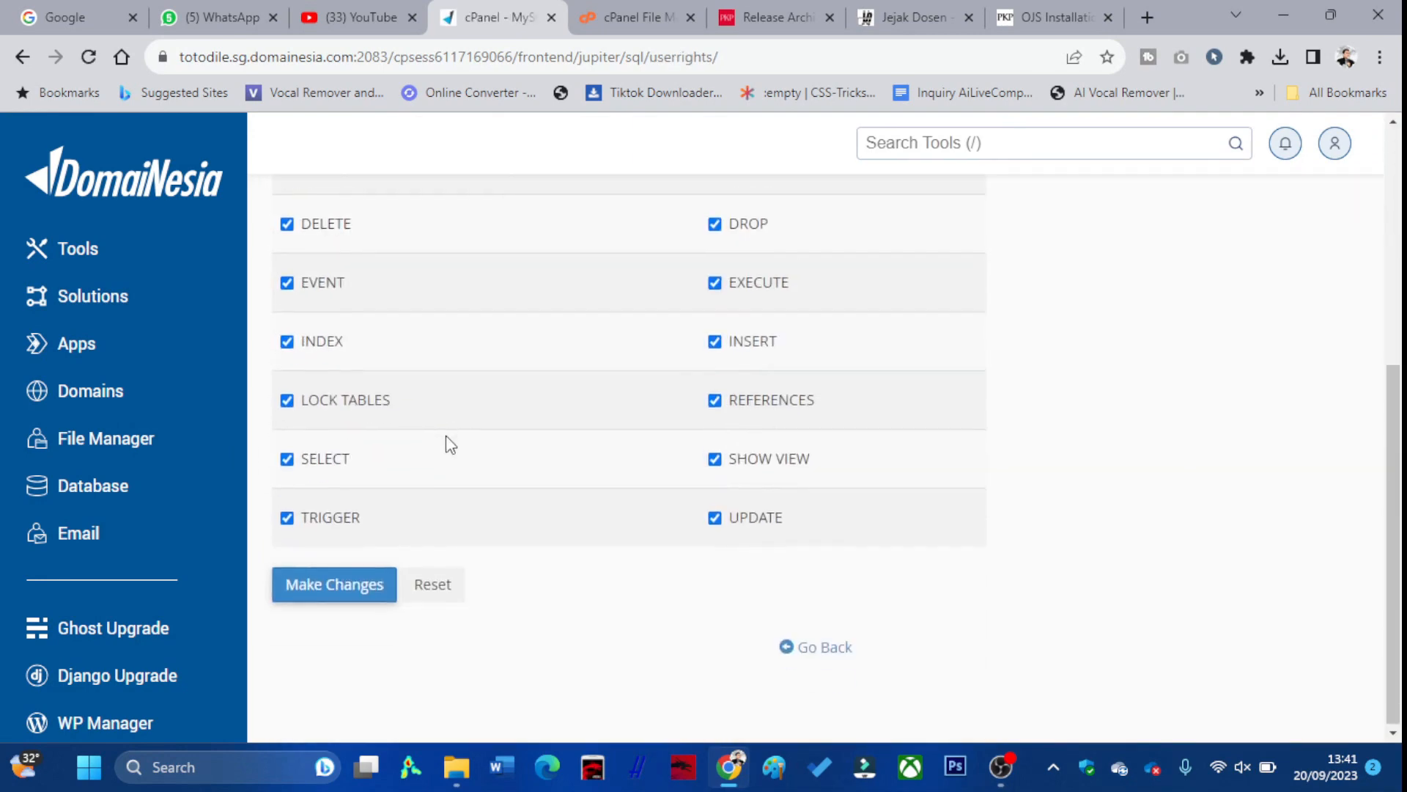
click(369, 582)
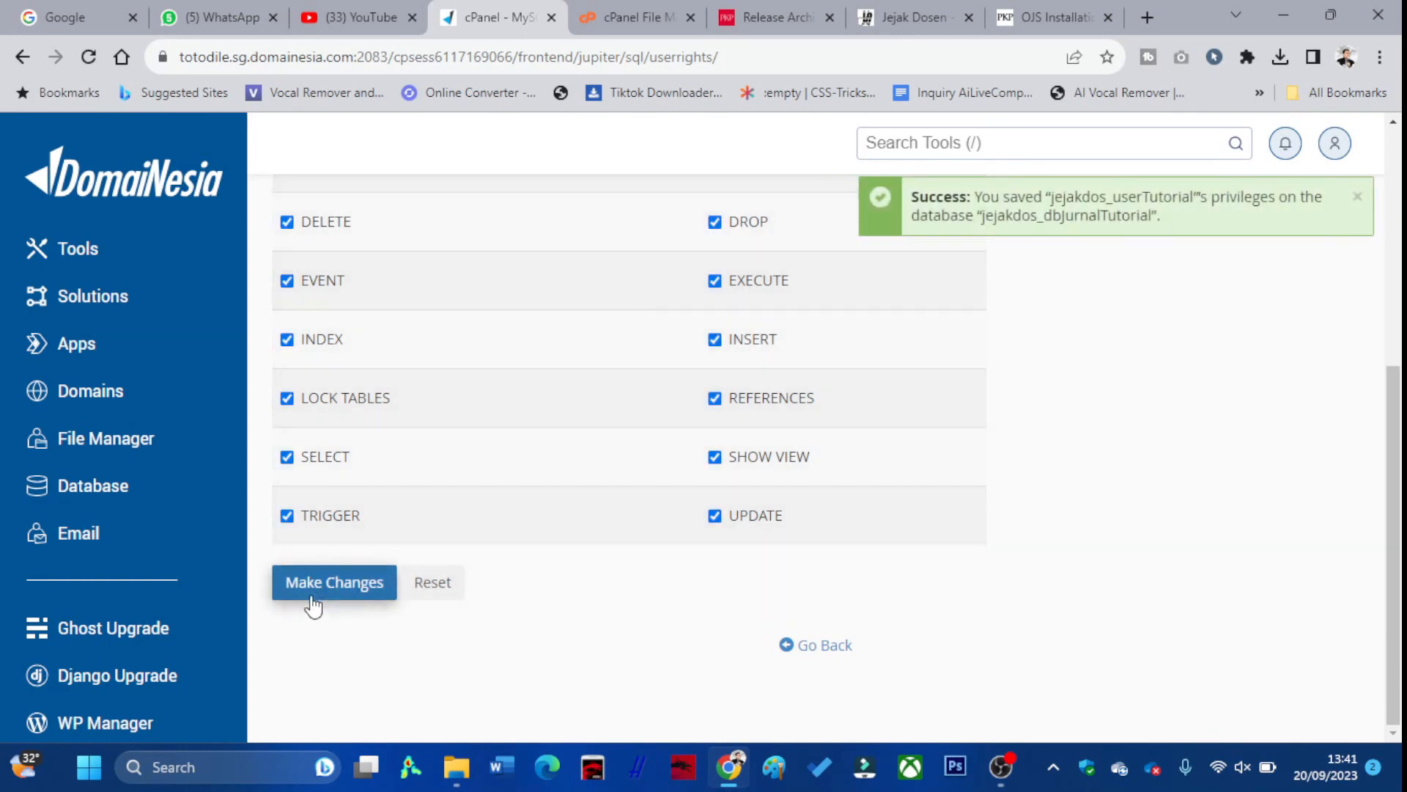
scroll(503, 584, up, 5)
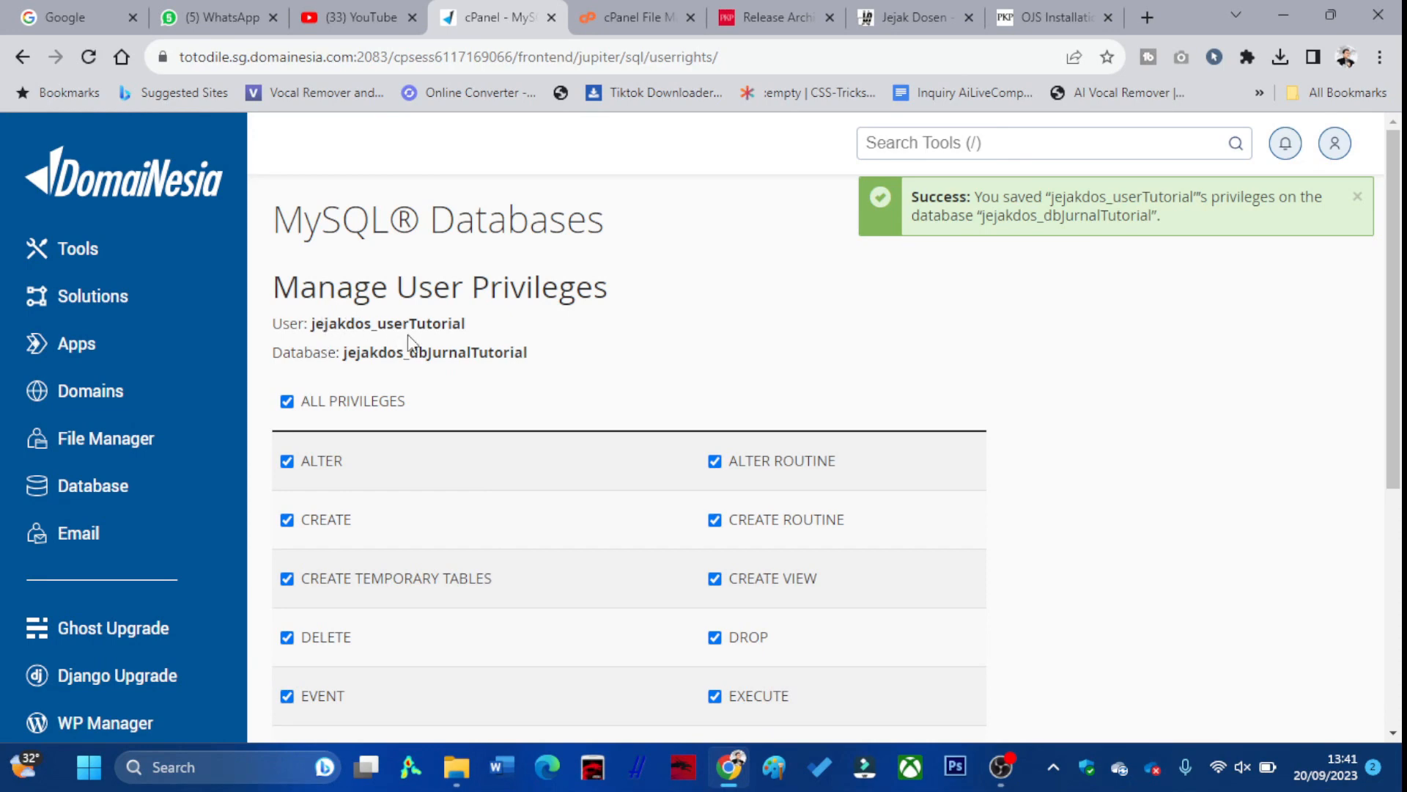
click(1011, 10)
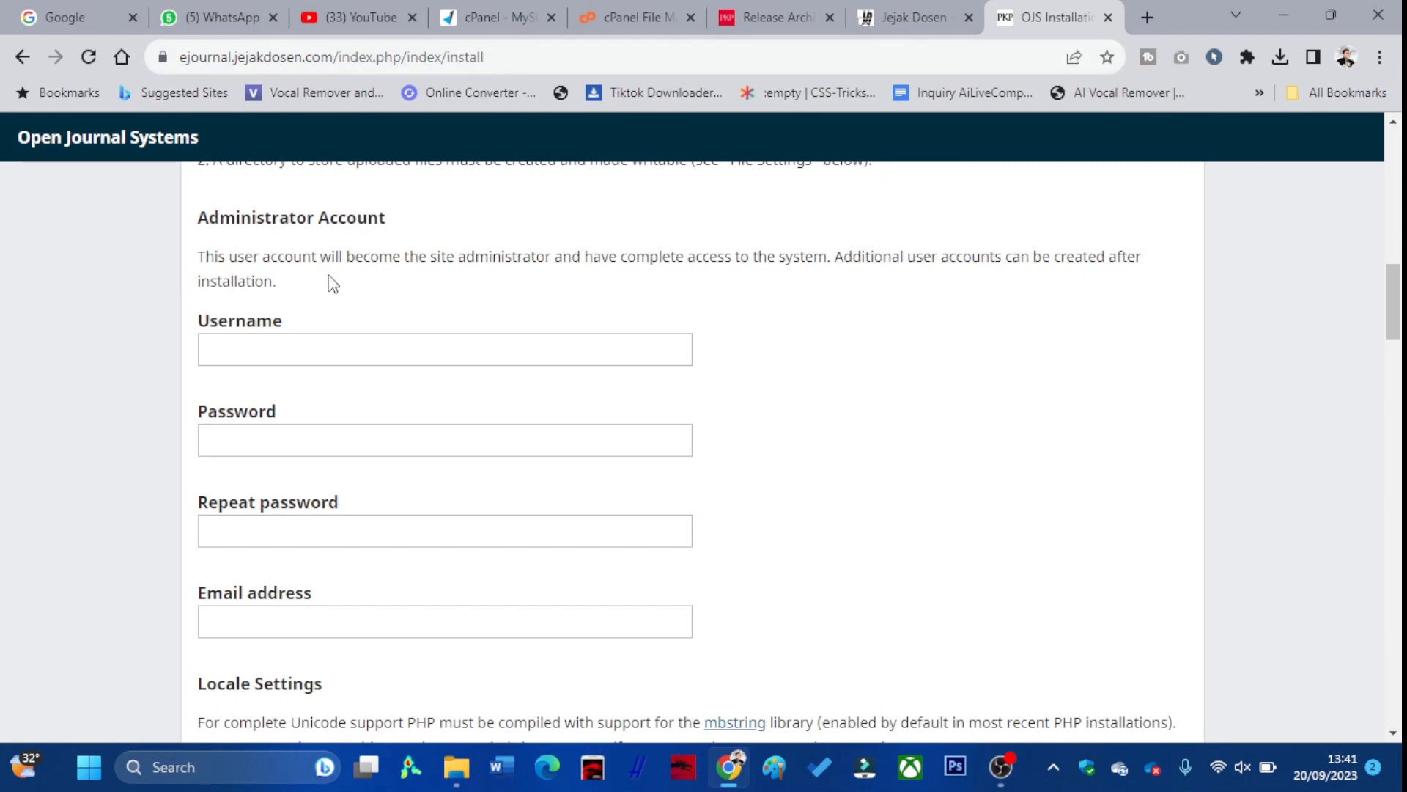
Enter administrator username admin and type the administrator password twice
scroll(327, 283, up, 8)
scroll(302, 334, up, 3)
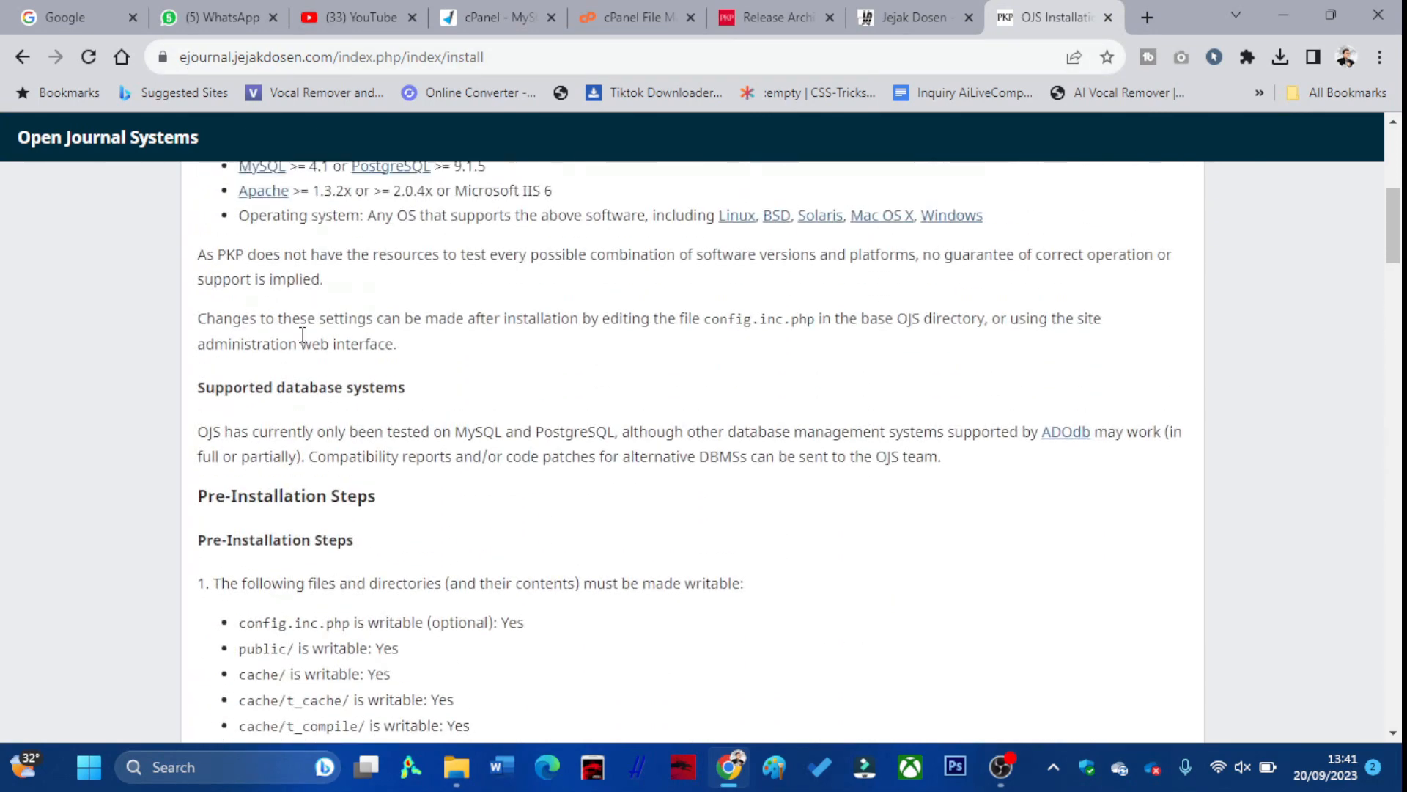
scroll(300, 334, down, 6)
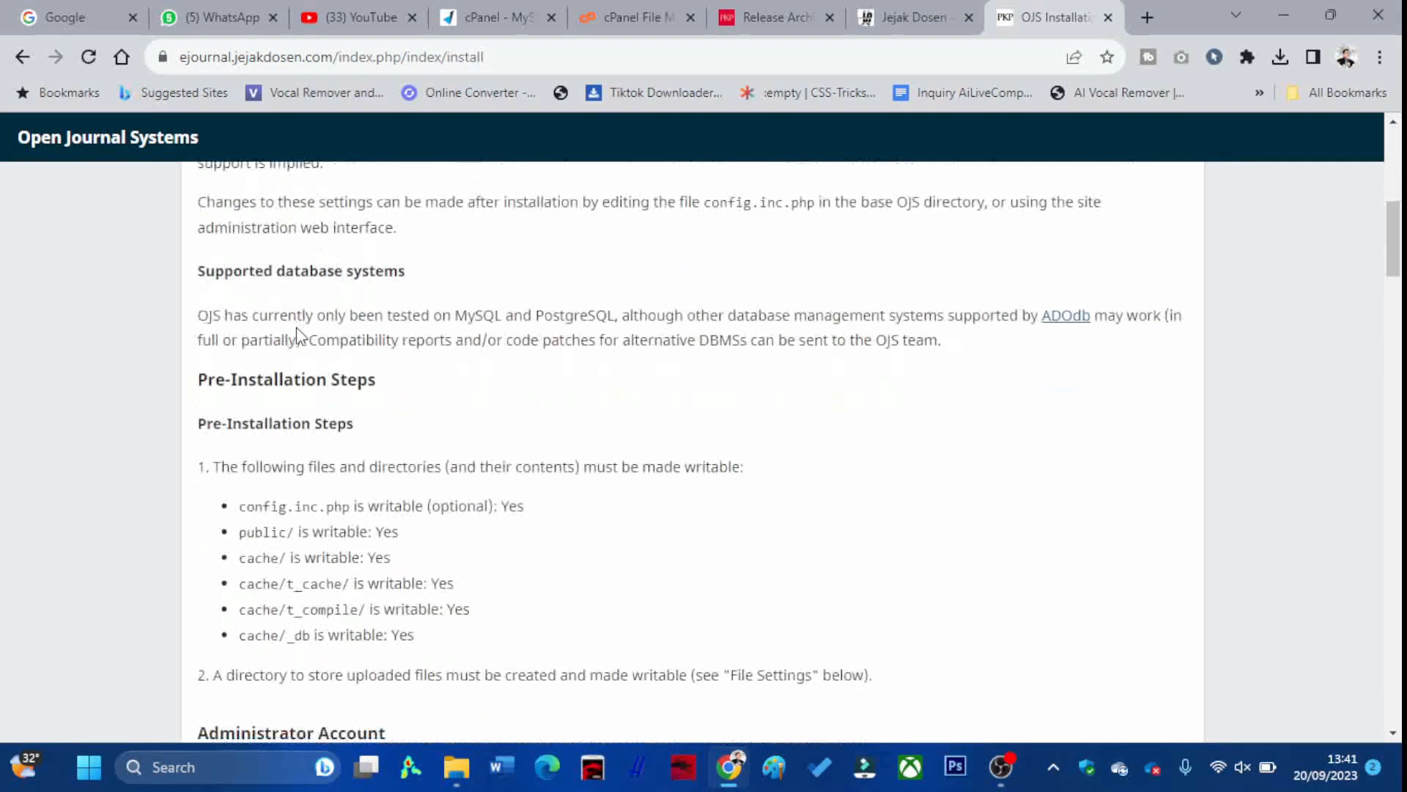
scroll(346, 325, down, 1)
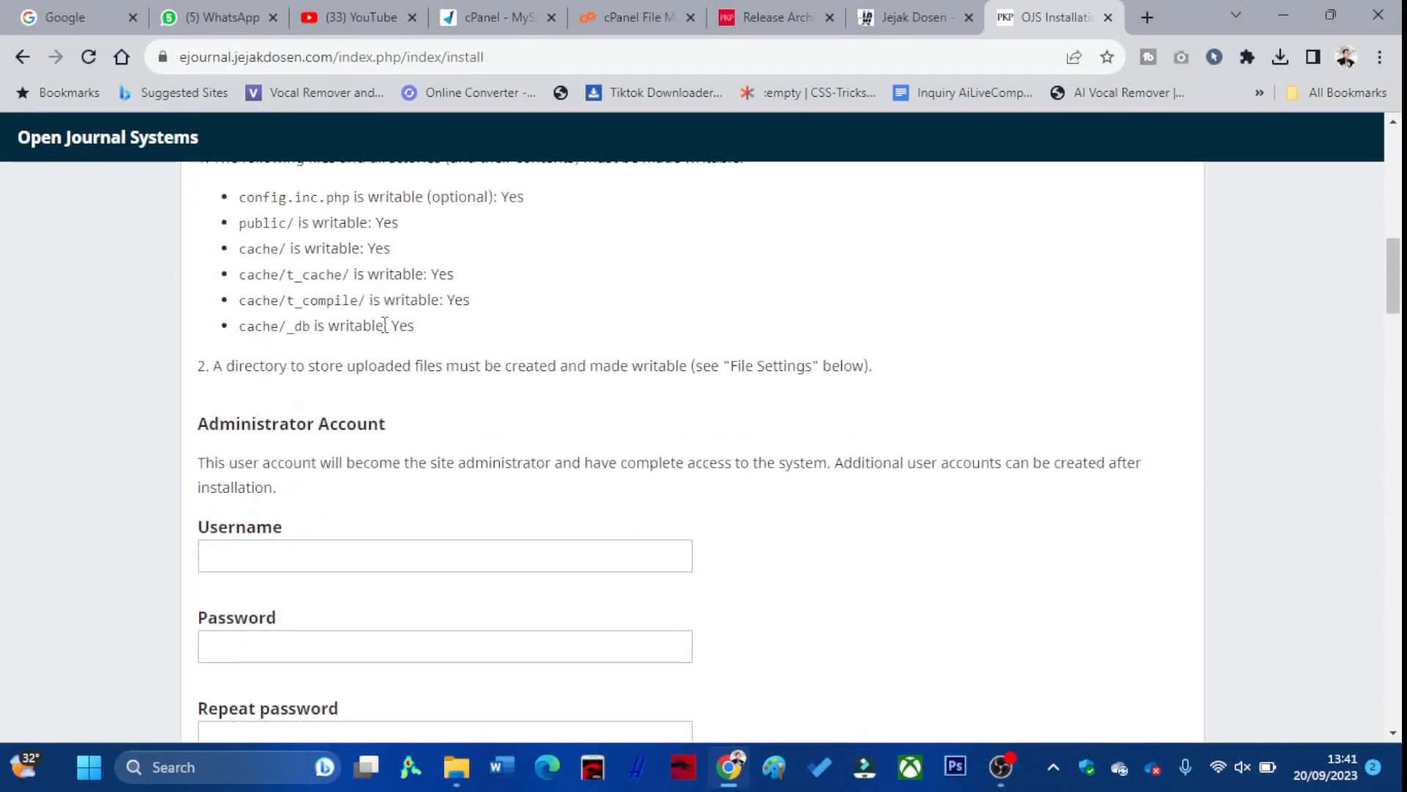
scroll(283, 395, down, 1)
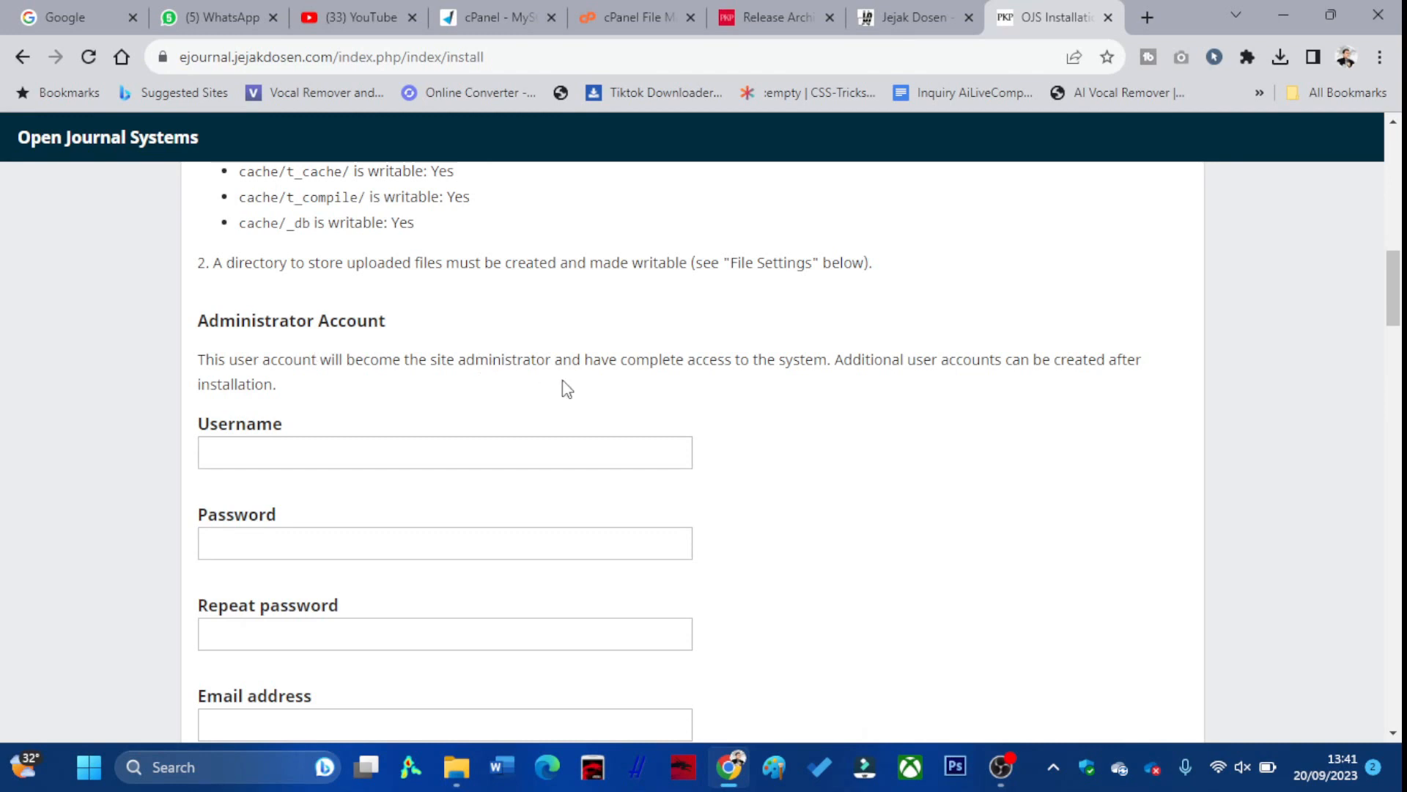
scroll(513, 377, down, 1)
click(373, 354)
text(admin)
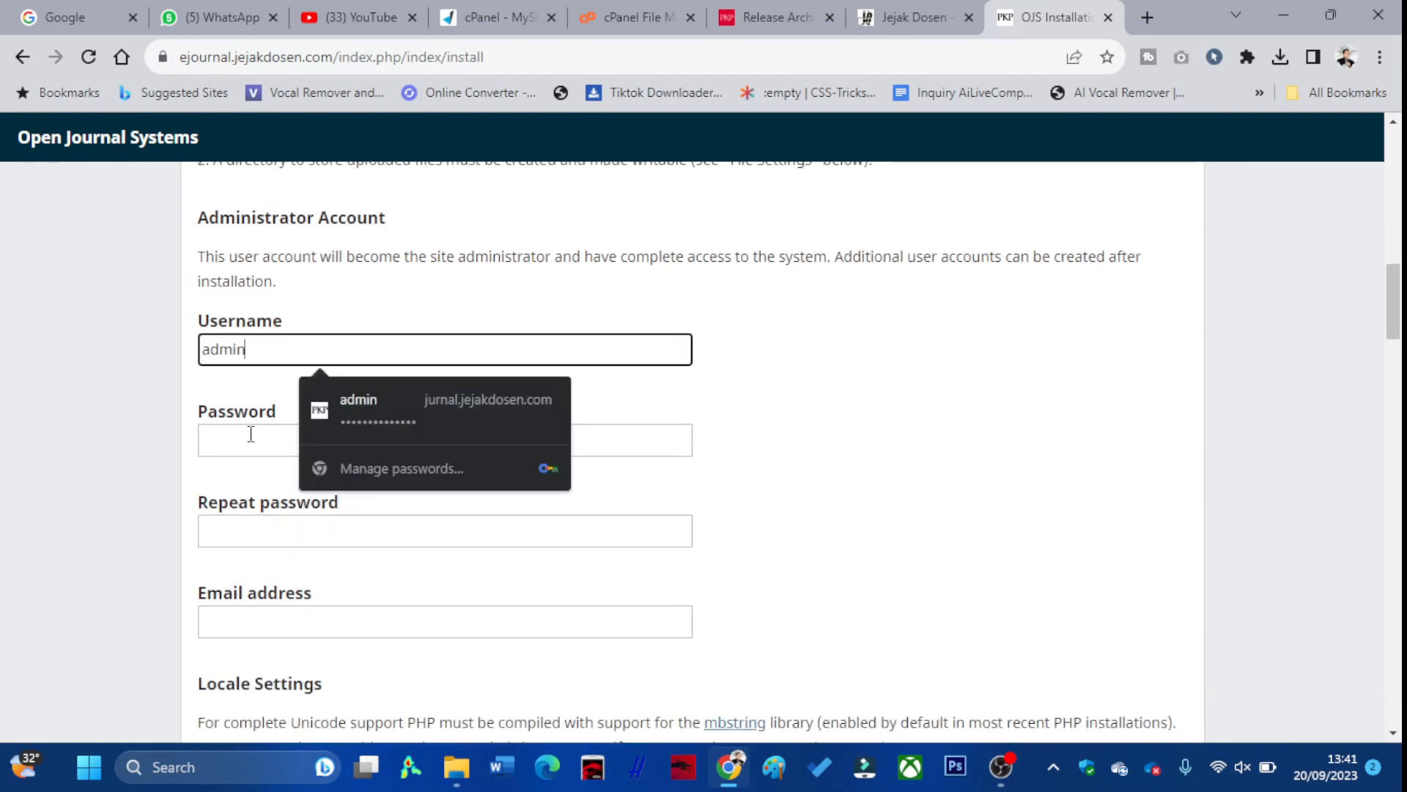
click(251, 434)
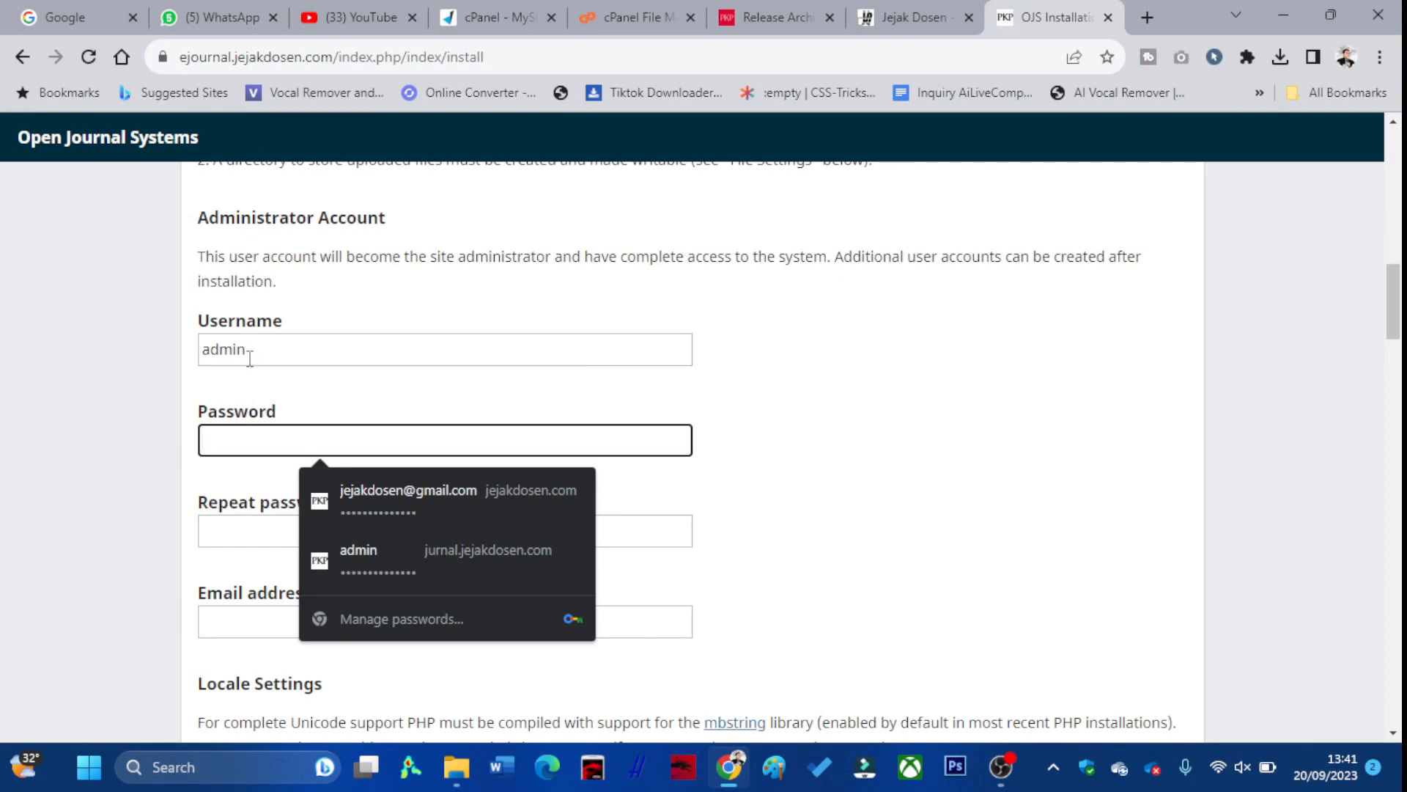
text(ad)
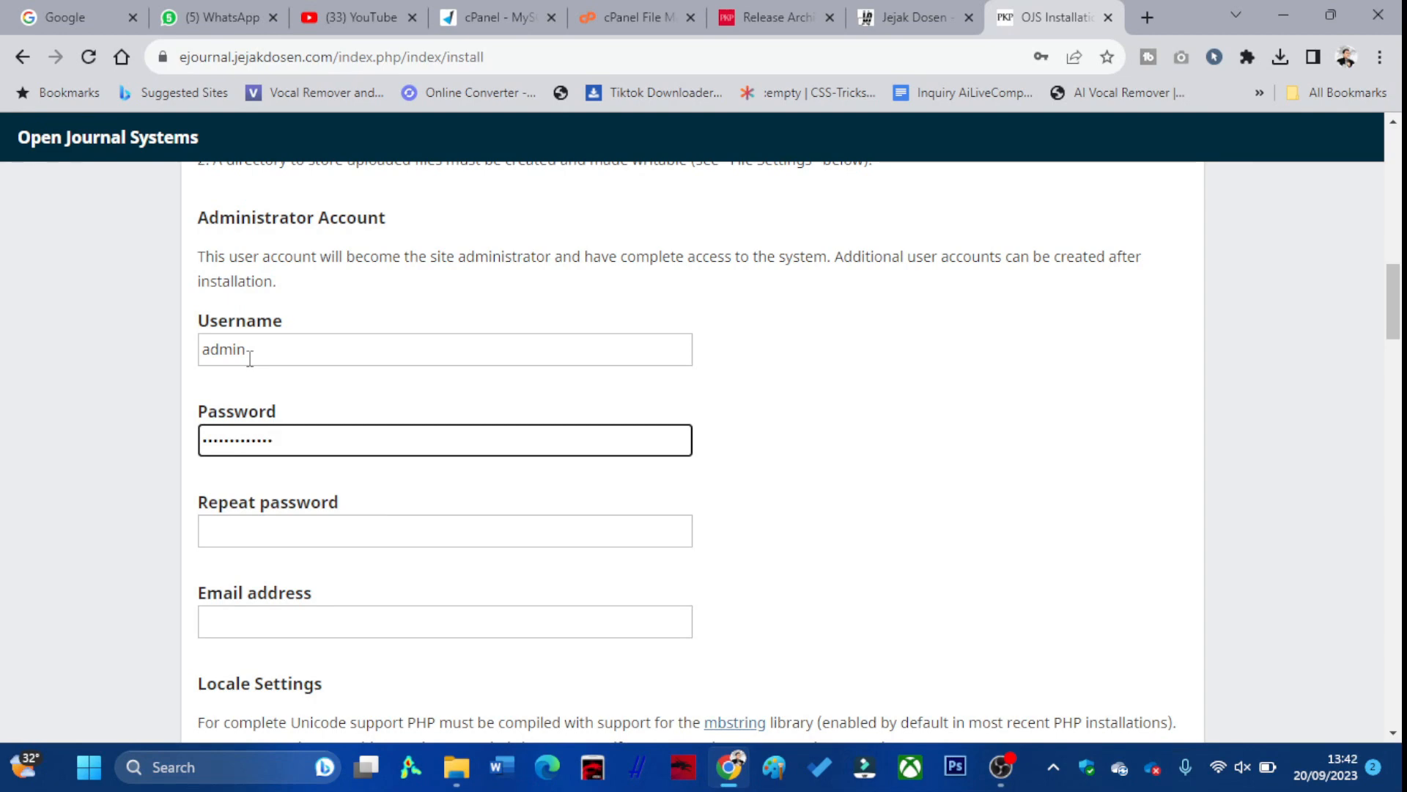
click(283, 526)
text(ad)
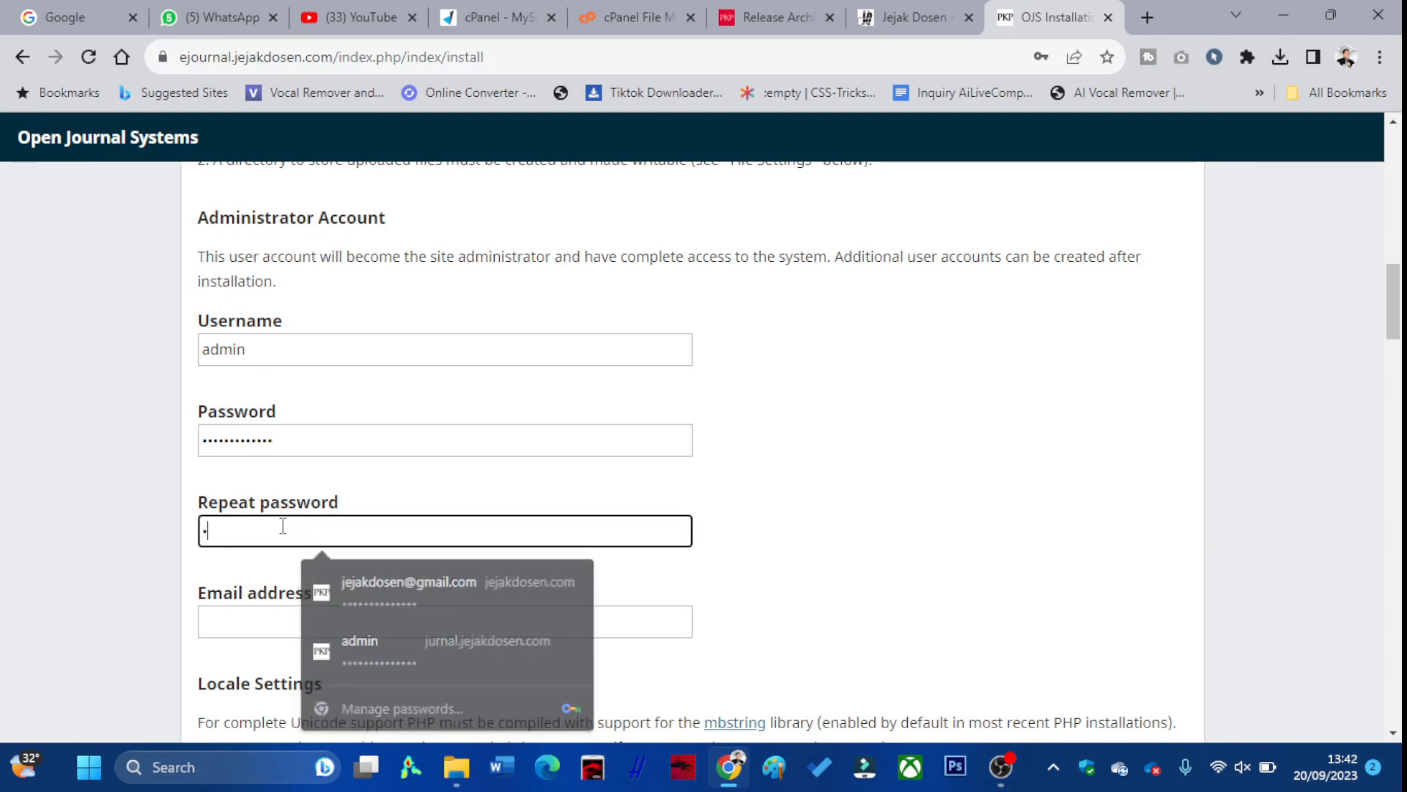
text(••••)
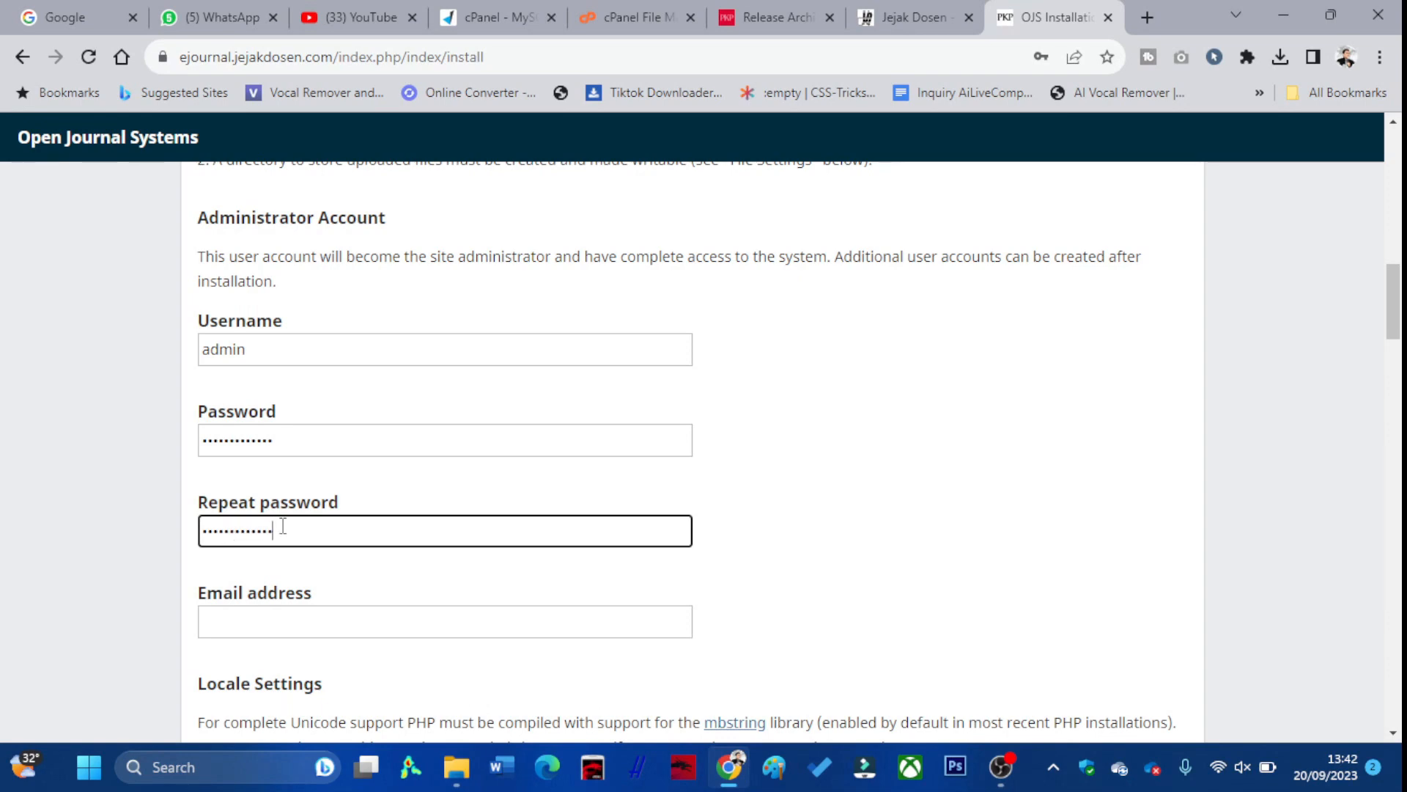
Fill the administrator e-mail field with the saved address from autofill
scroll(352, 532, down, 1)
click(346, 528)
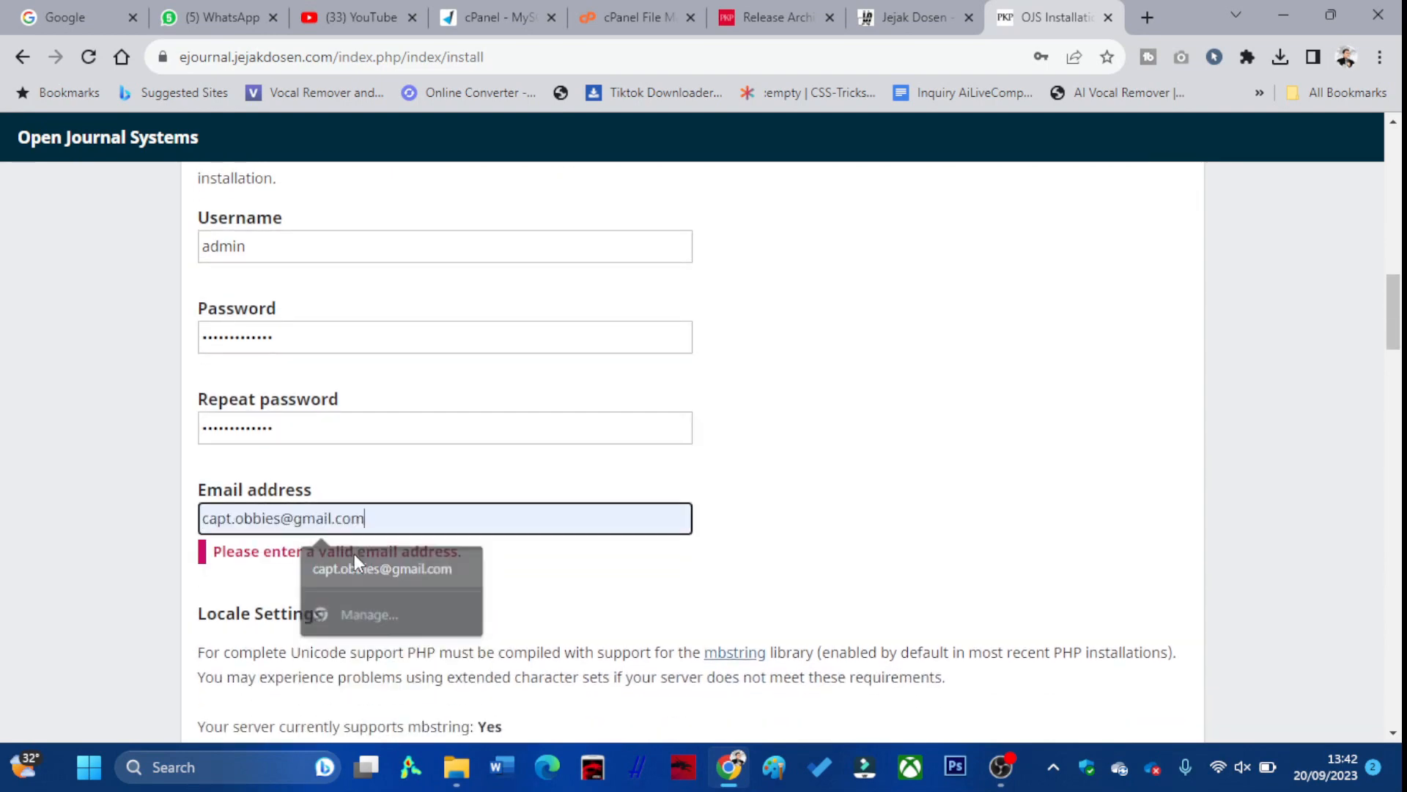
click(354, 554)
scroll(322, 410, up, 1)
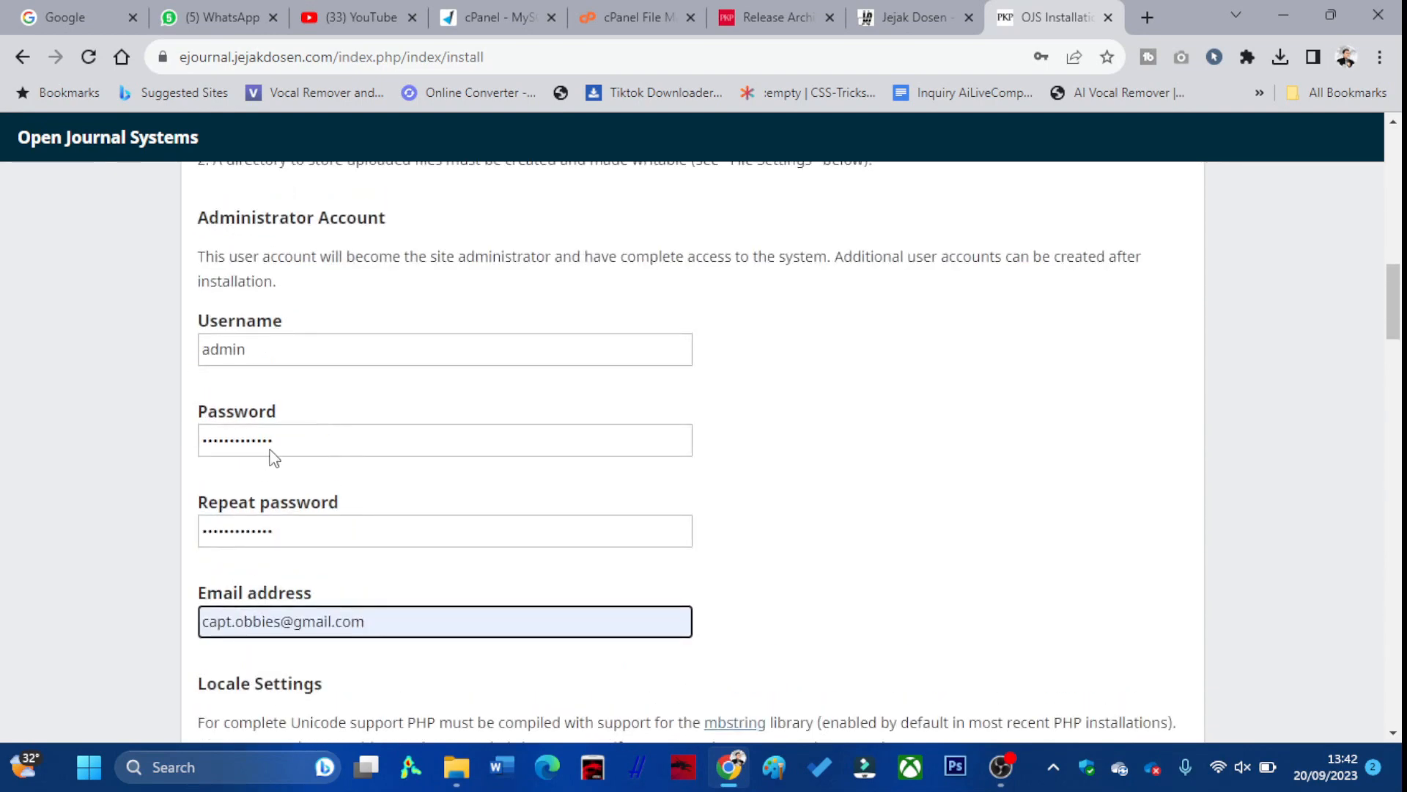
scroll(304, 454, down, 3)
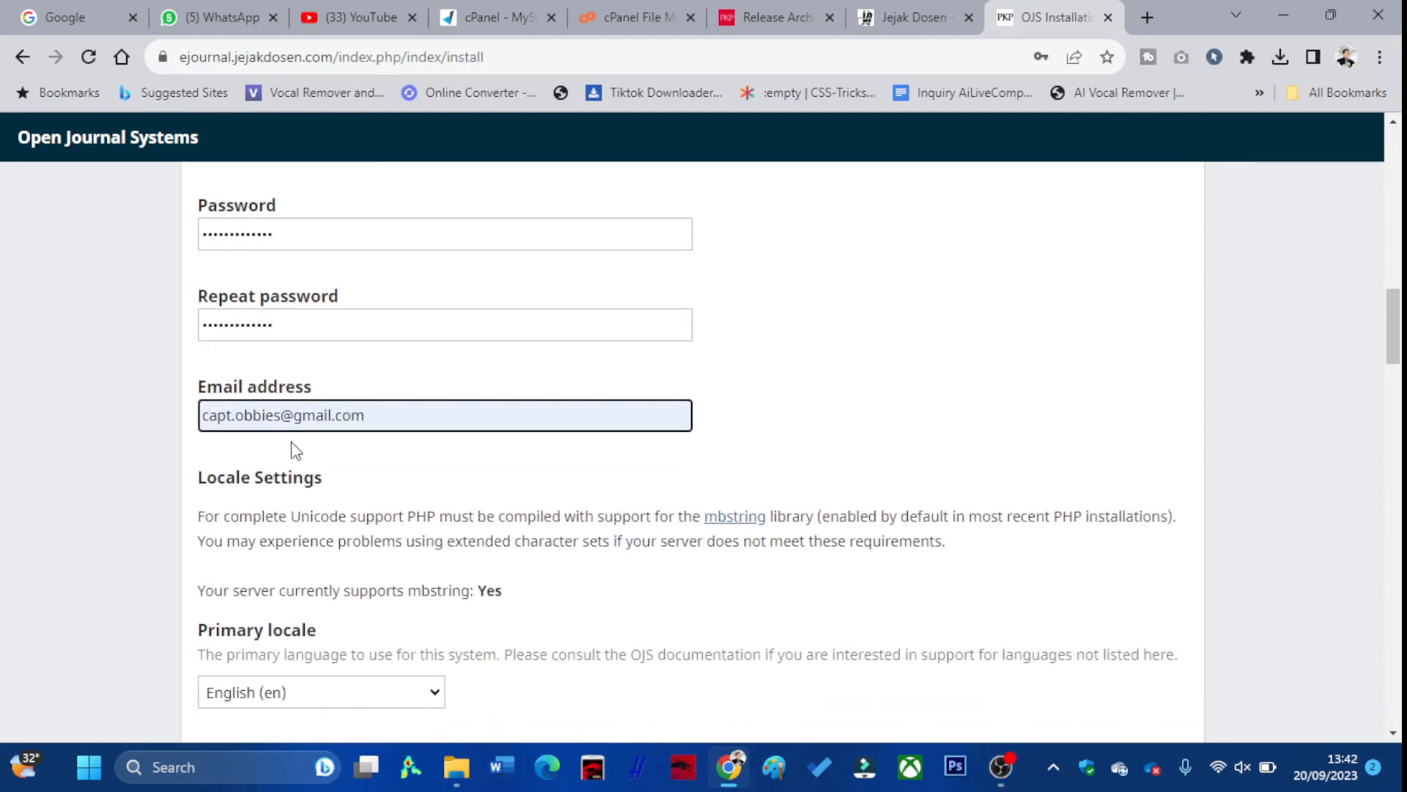
Keep English (en) as the primary locale
scroll(296, 433, down, 6)
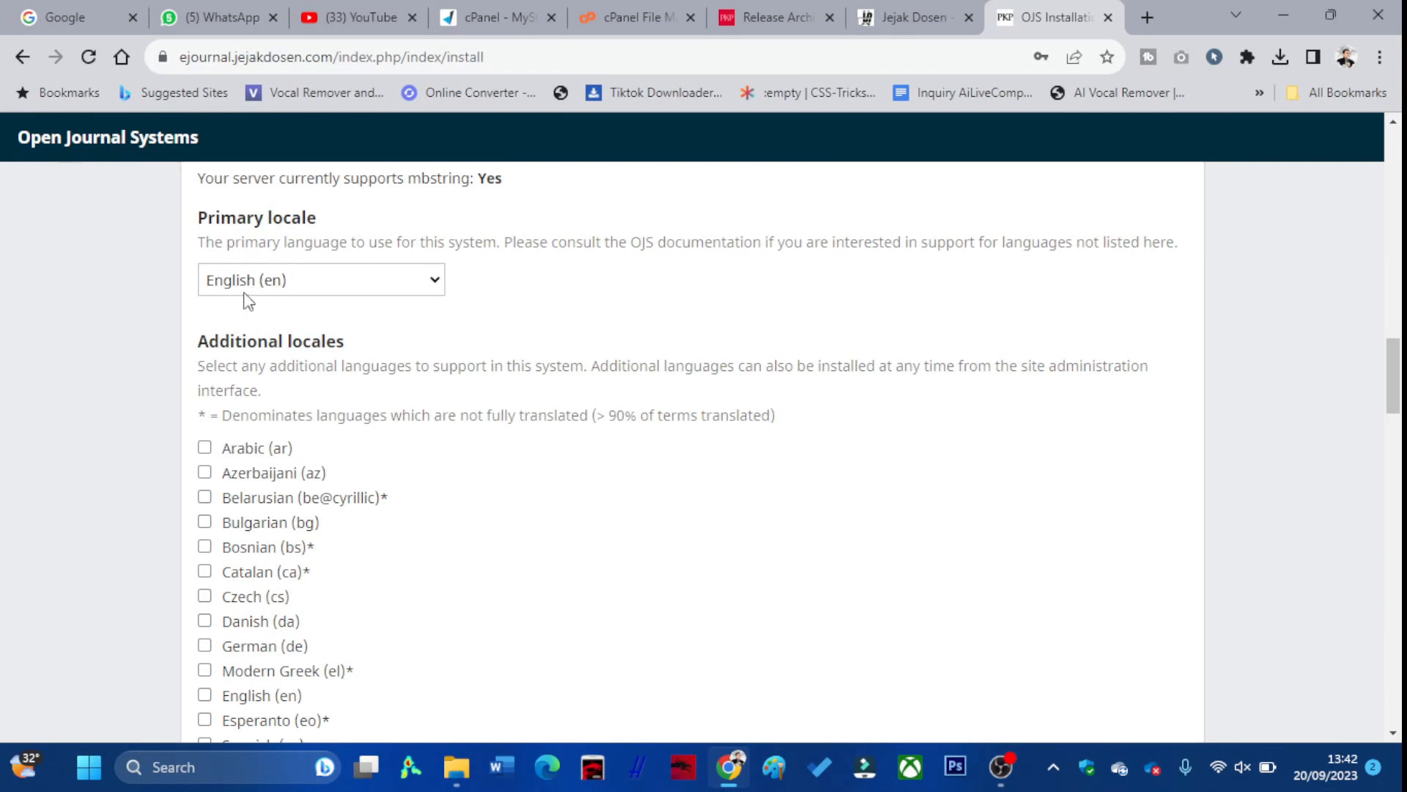
scroll(282, 314, down, 2)
click(314, 183)
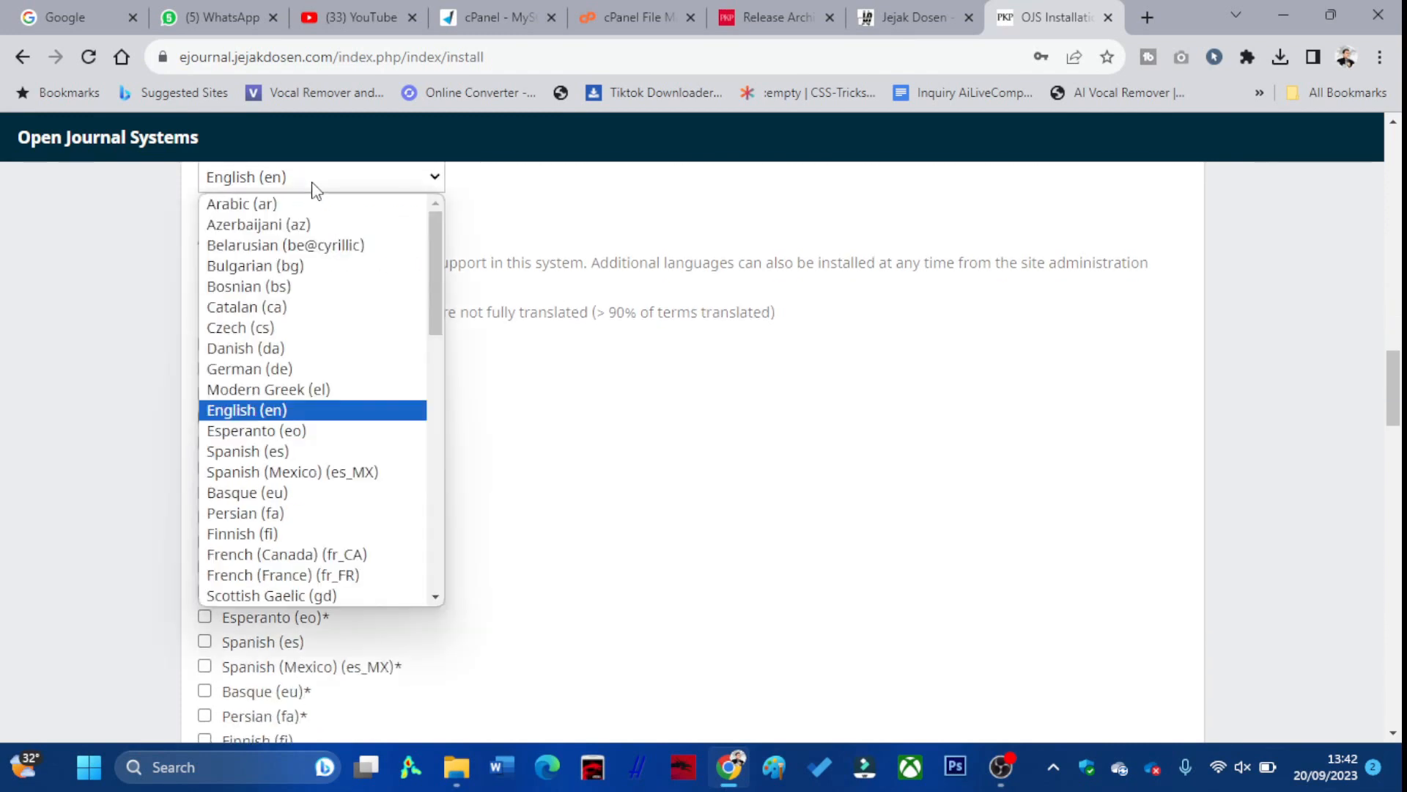
click(553, 226)
Tick Indonesian (id) and English (en) as additional locales
scroll(411, 329, down, 2)
scroll(368, 354, down, 2)
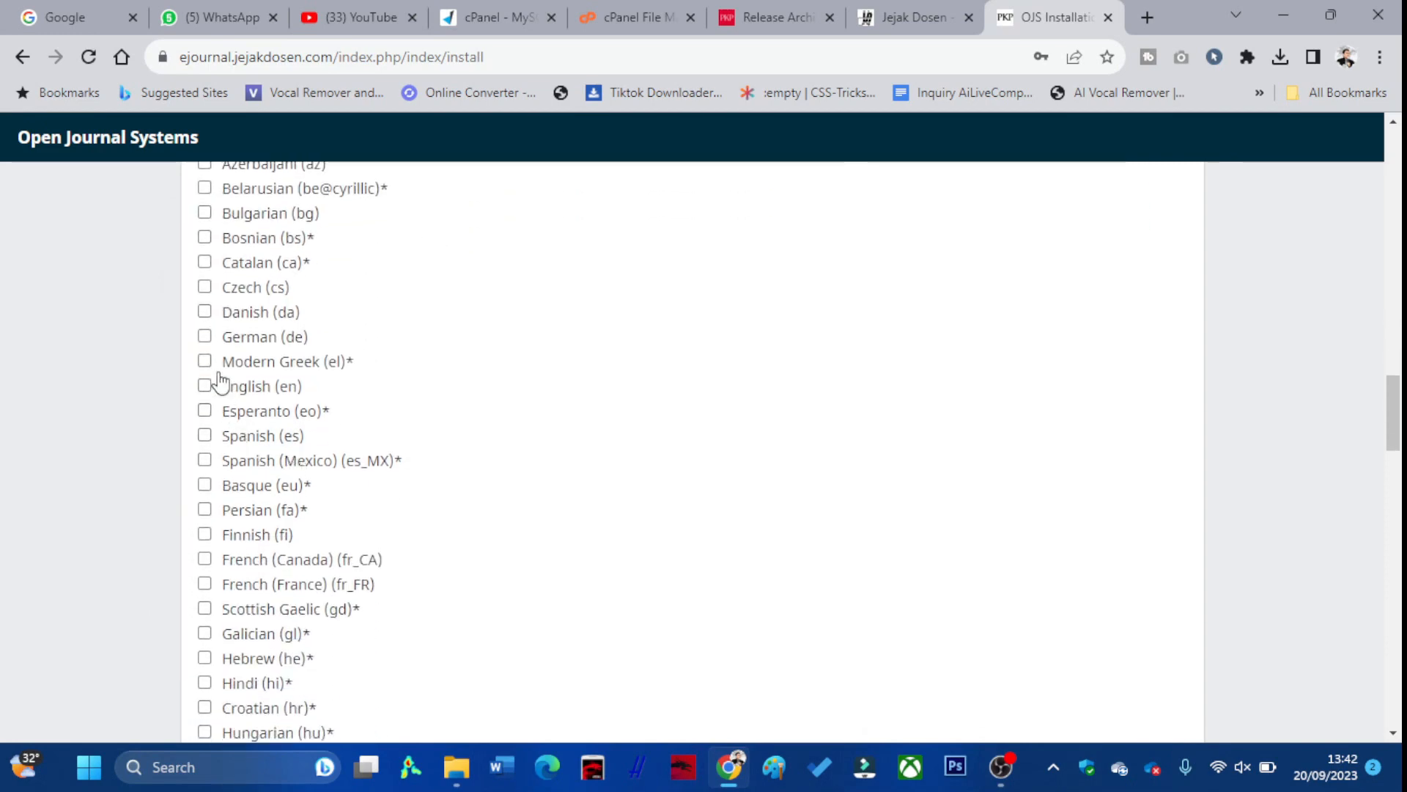
scroll(212, 382, down, 2)
scroll(212, 384, up, 3)
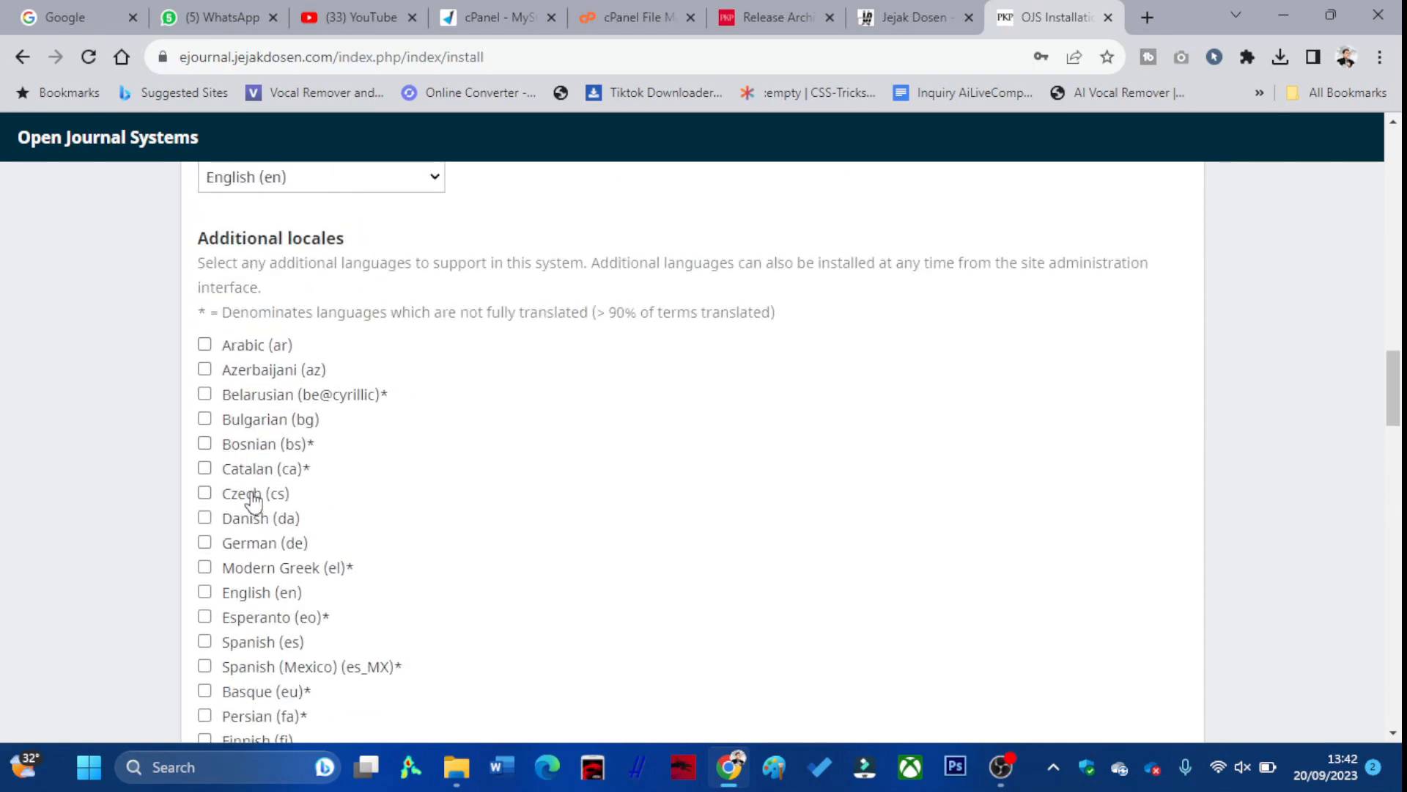
scroll(252, 493, down, 2)
scroll(234, 498, down, 2)
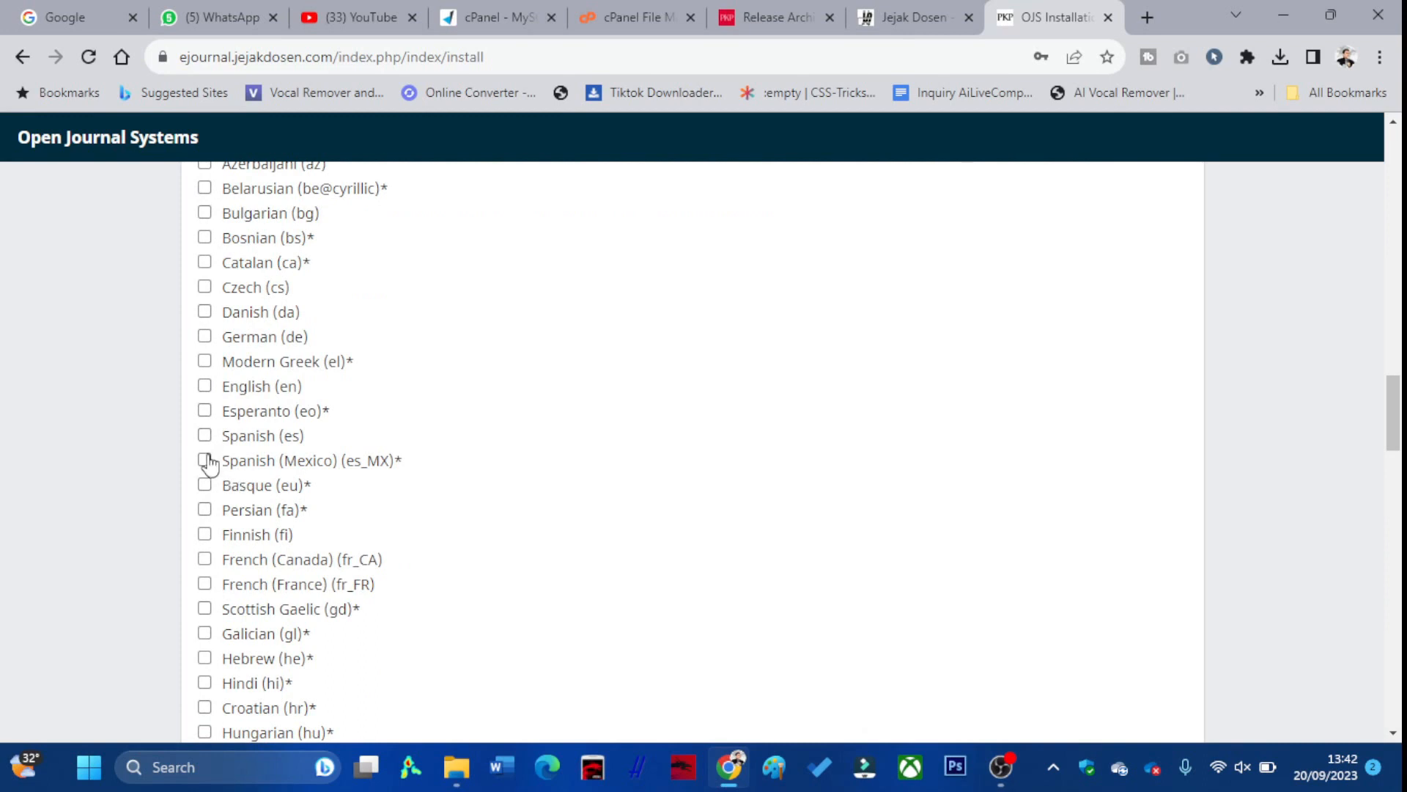
scroll(213, 502, down, 1)
scroll(220, 527, down, 4)
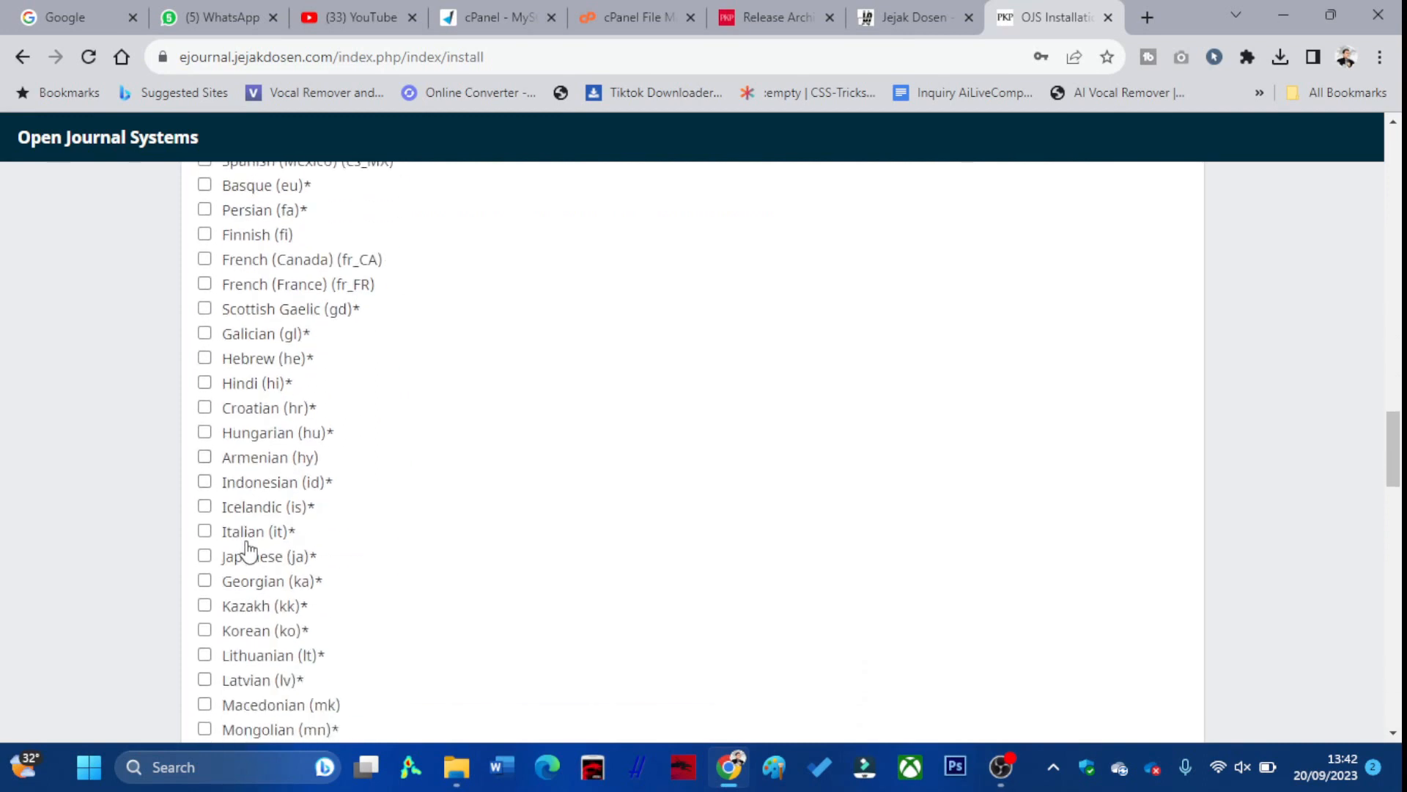
click(205, 473)
scroll(206, 480, up, 3)
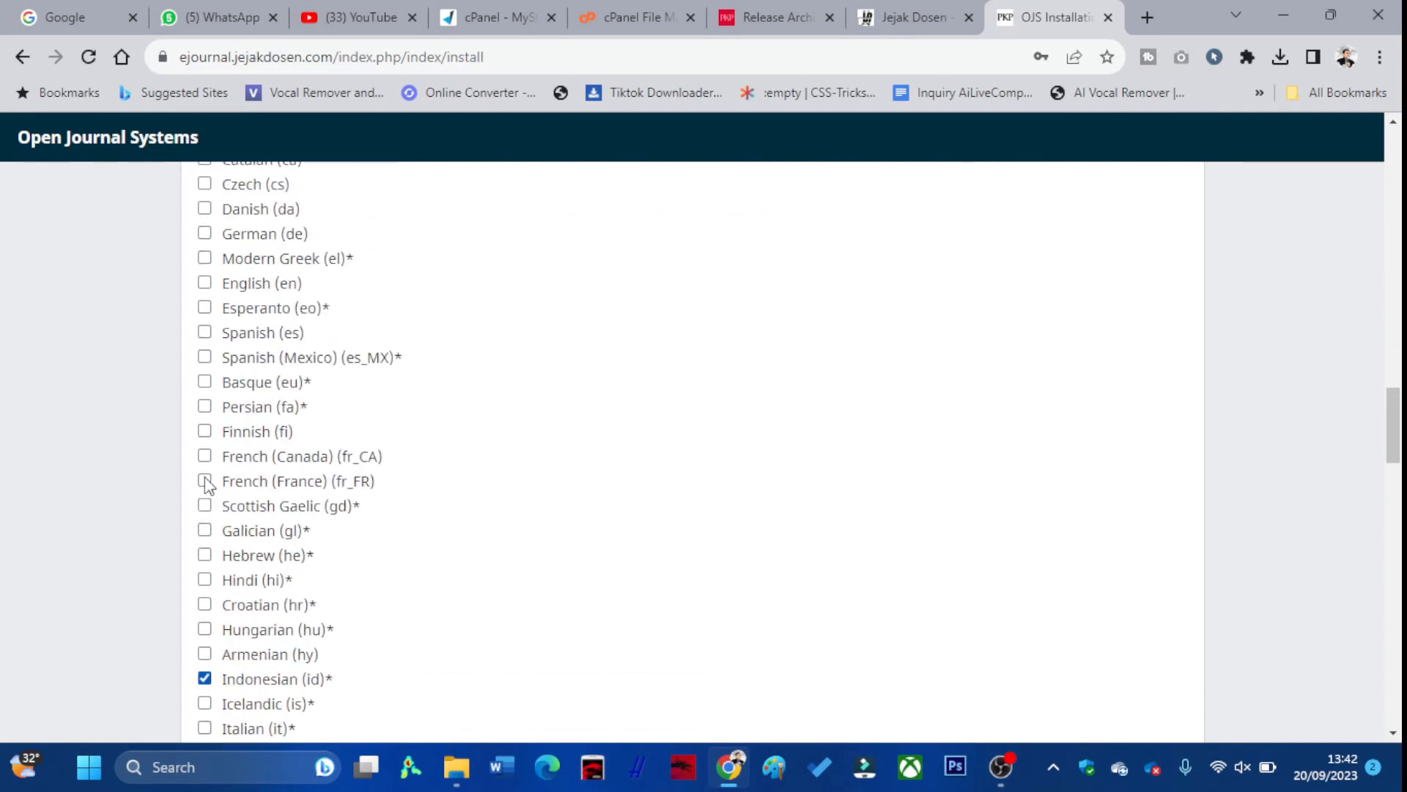
click(205, 284)
scroll(408, 325, down, 17)
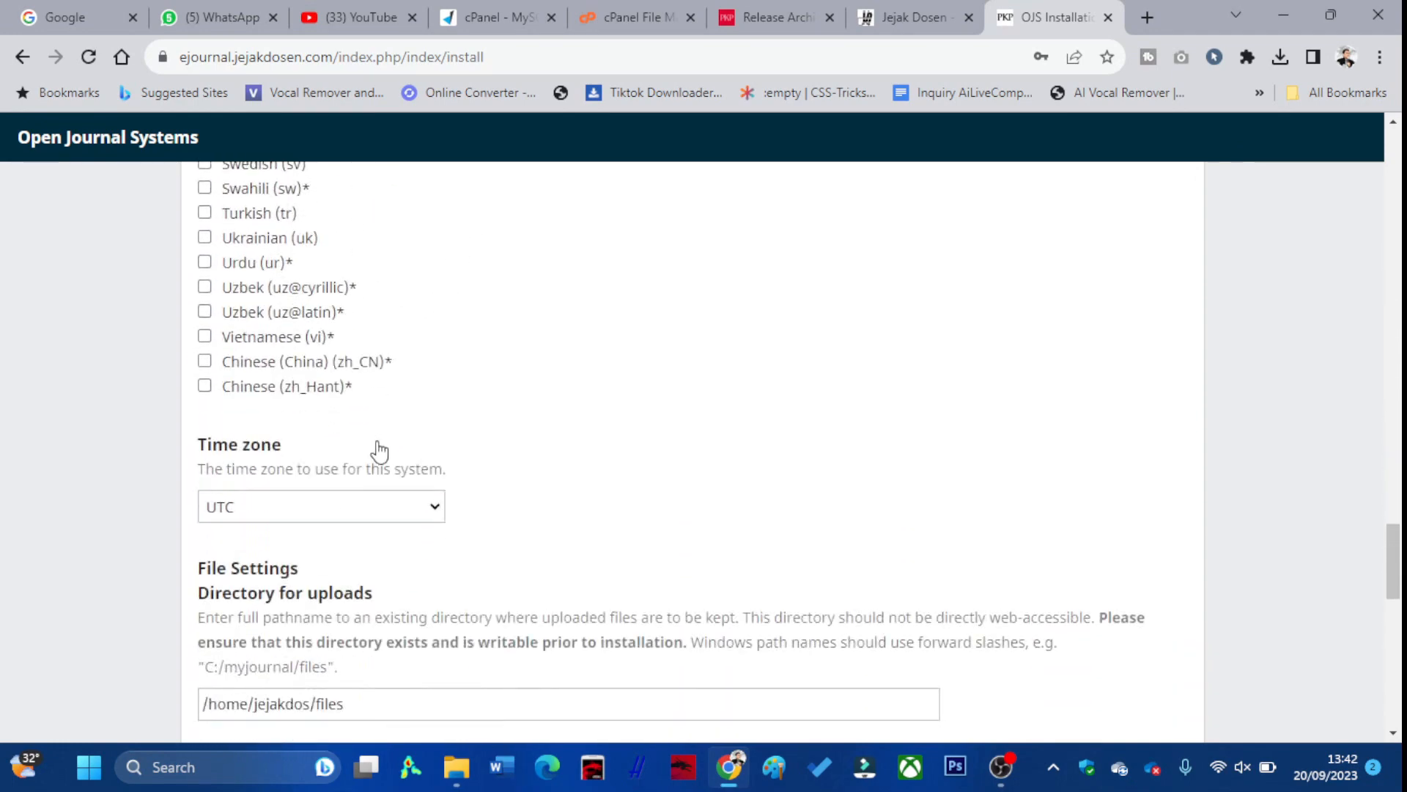
scroll(330, 455, down, 1)
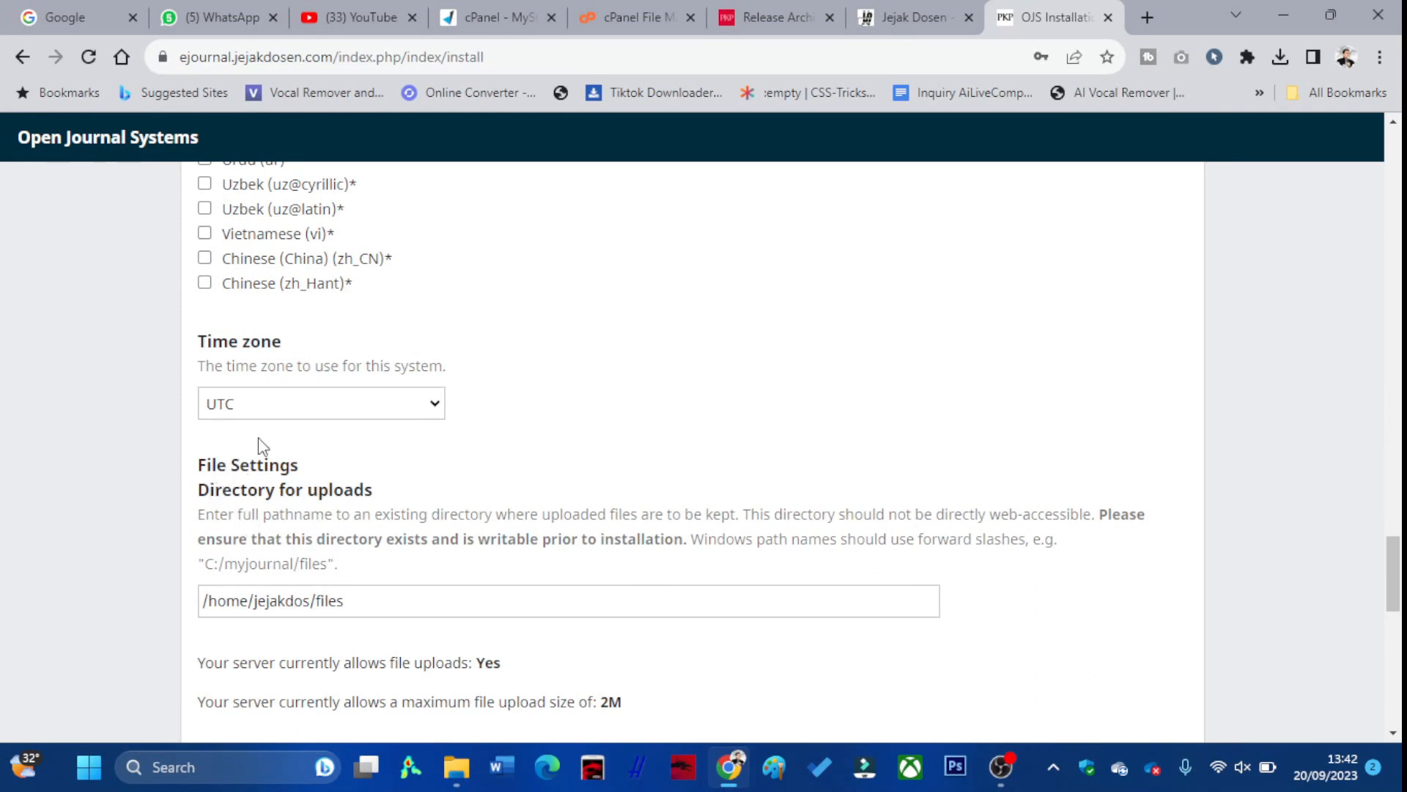
Set the upload directory to /home/jejakdos/filesjournalTutorial and copy the folder name
drag(374, 491, 189, 498)
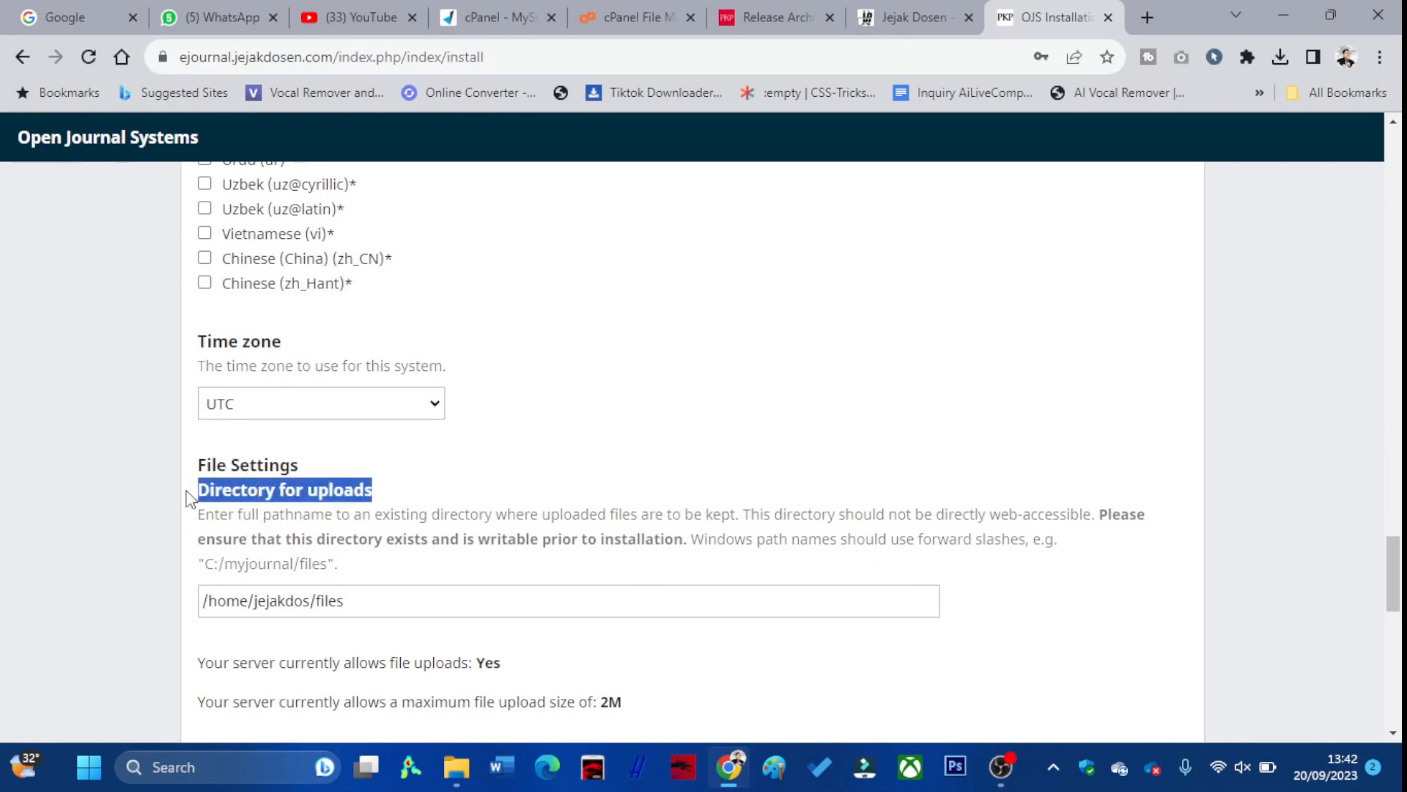
click(362, 599)
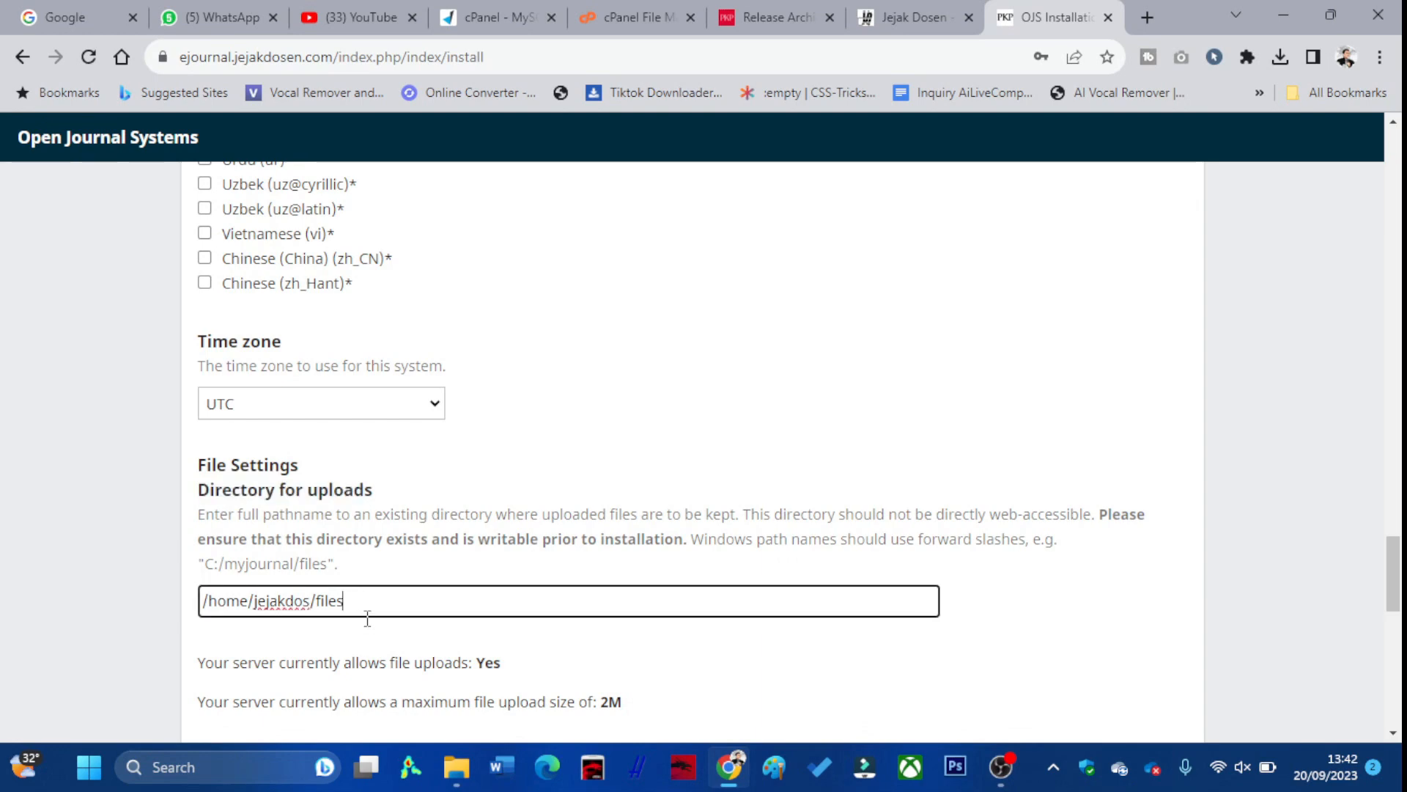
text(journalTutorial)
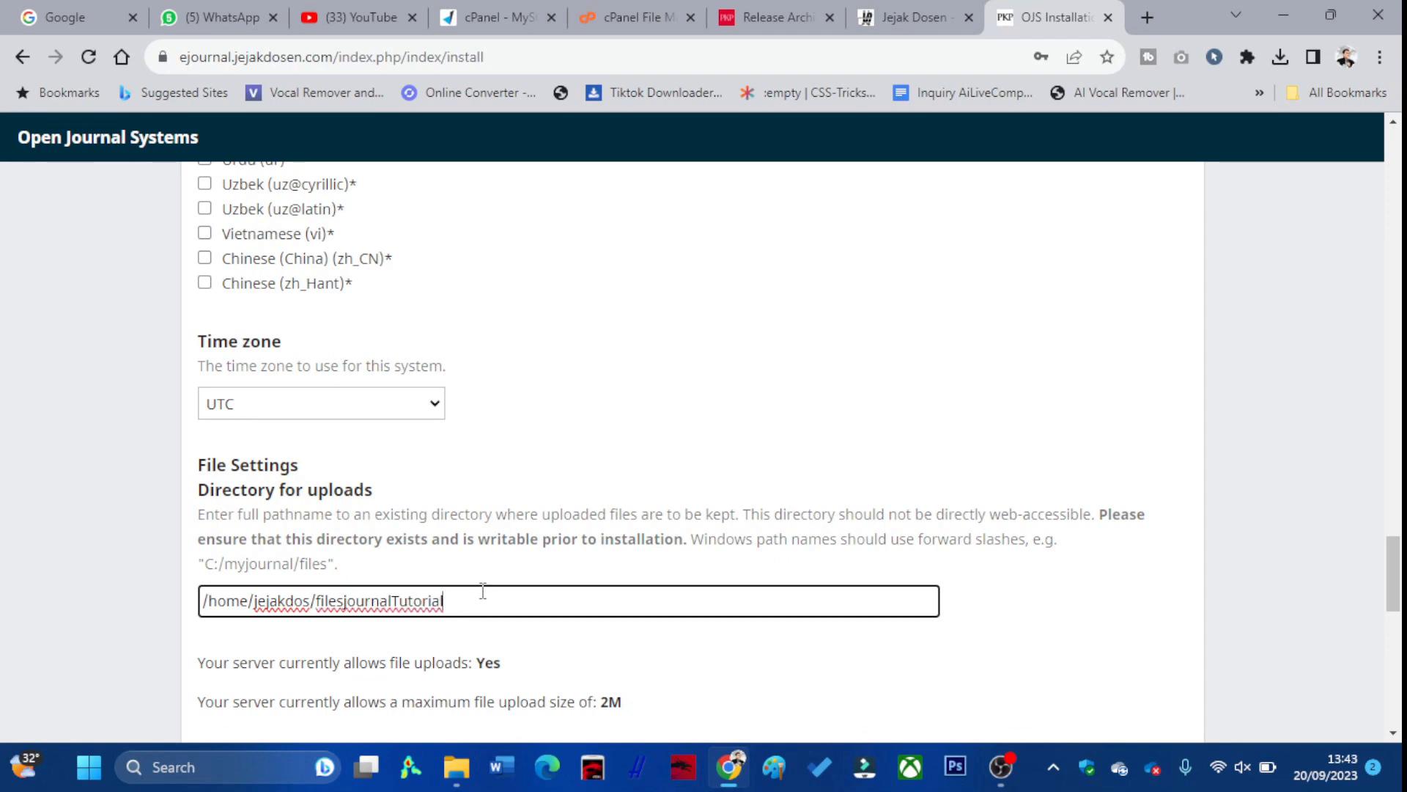
drag(448, 601, 317, 616)
key(ctrl+c)
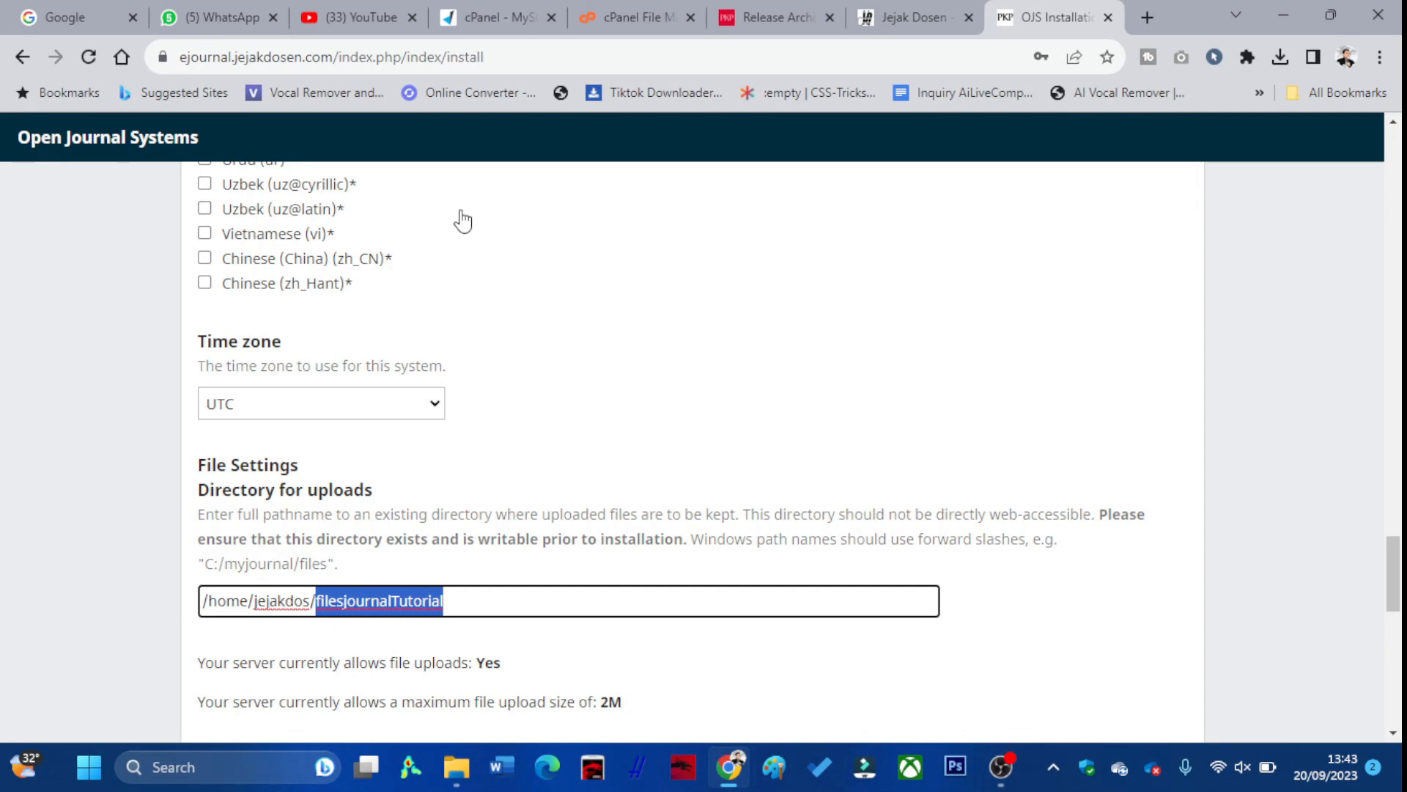
click(499, 10)
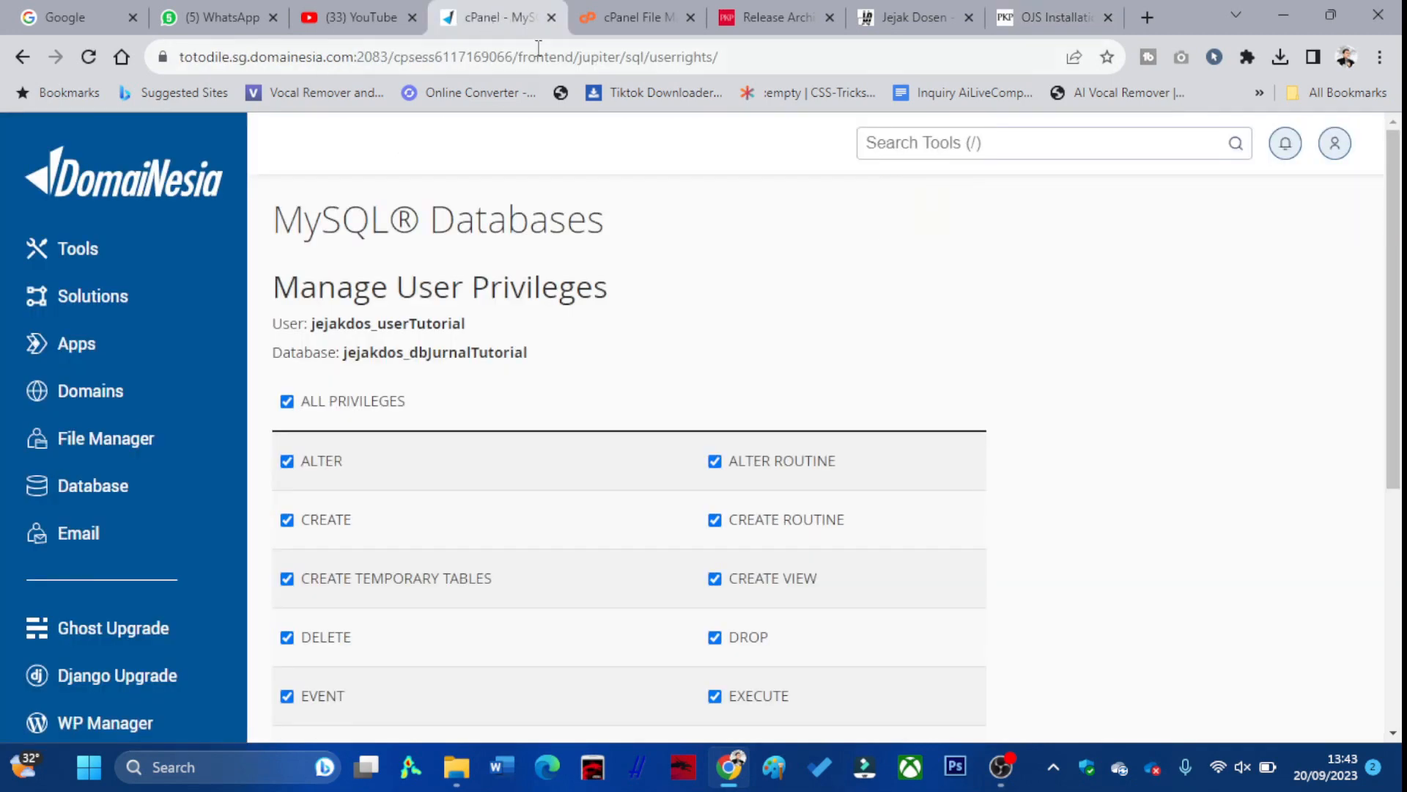
Create a filesjournalTutorial folder in /home/jejakdos matching the installer's upload path
click(639, 11)
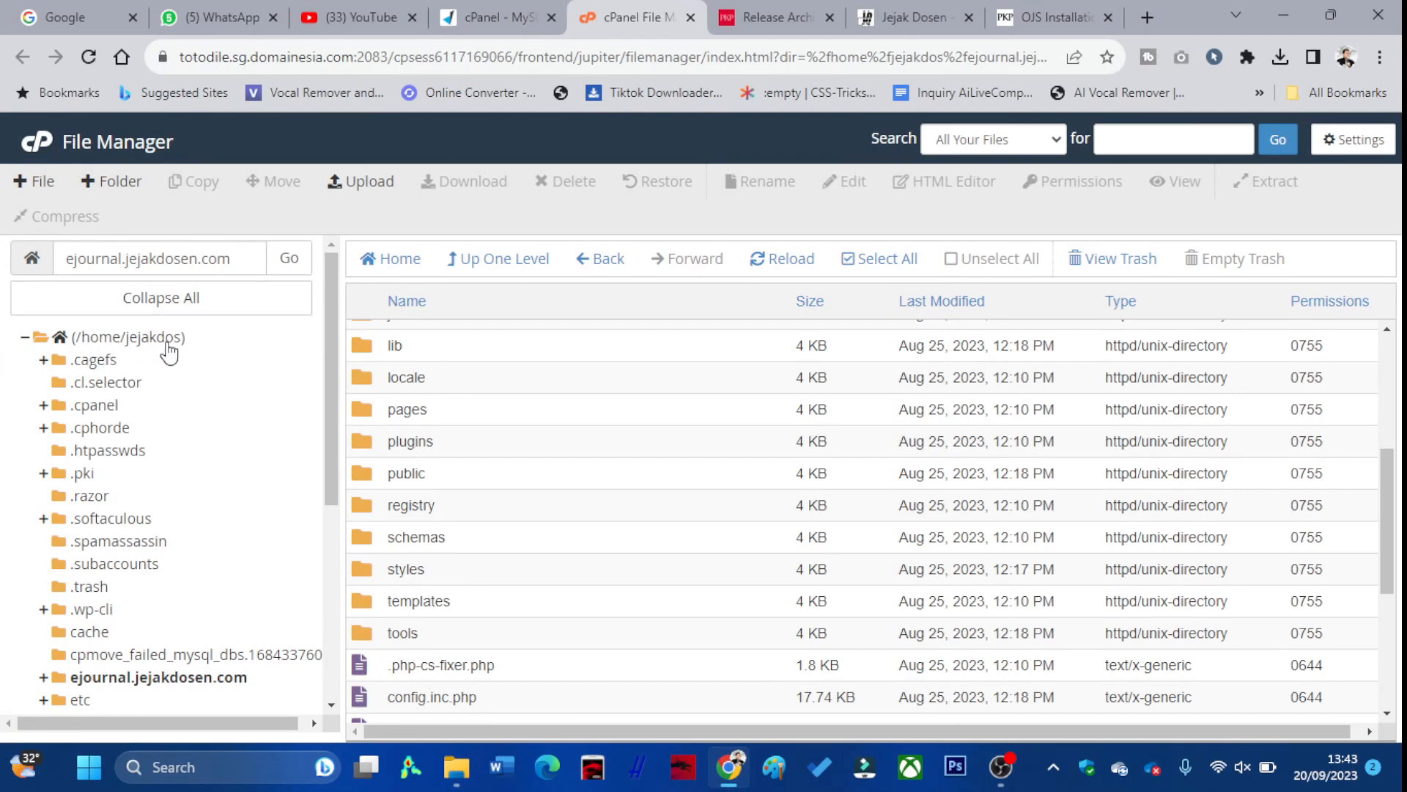
click(156, 337)
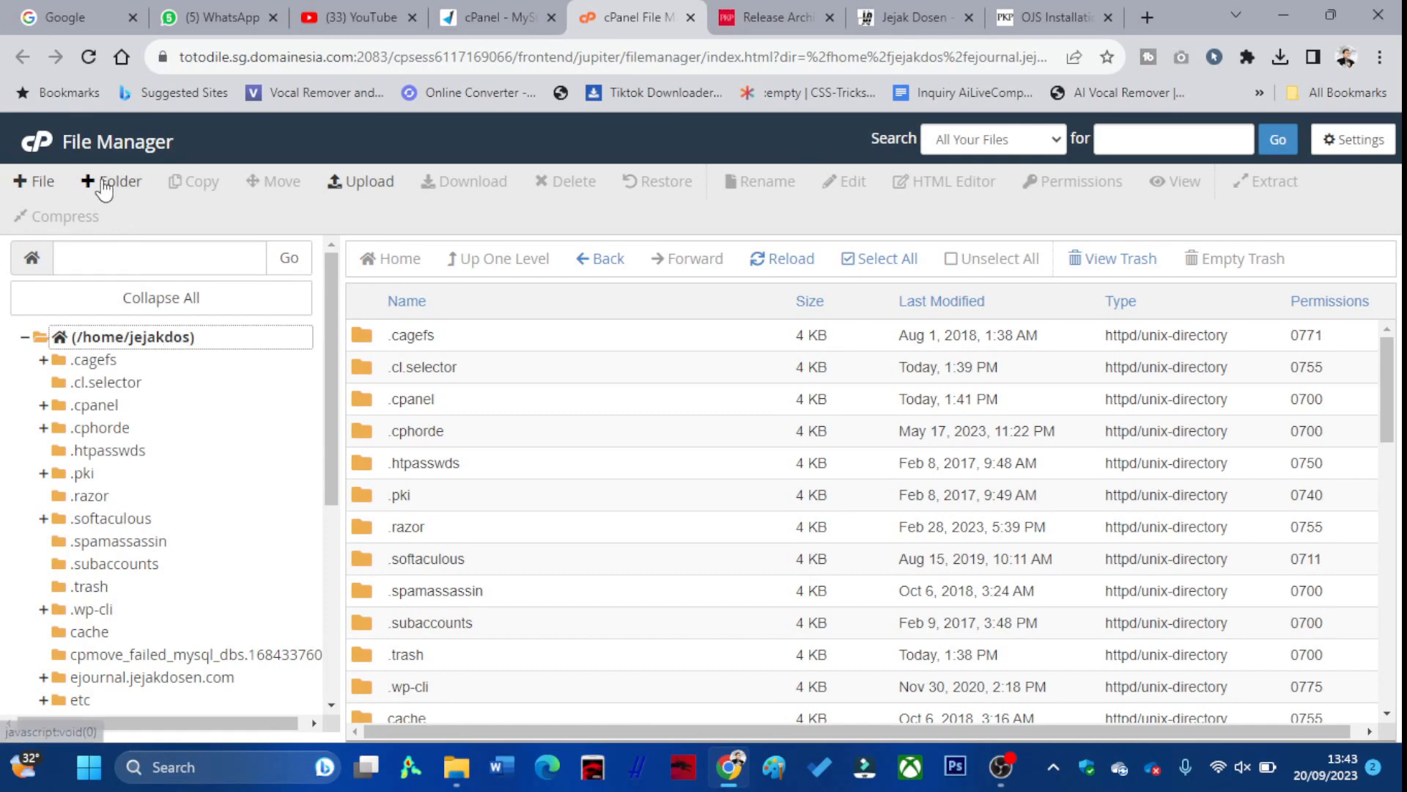
click(108, 189)
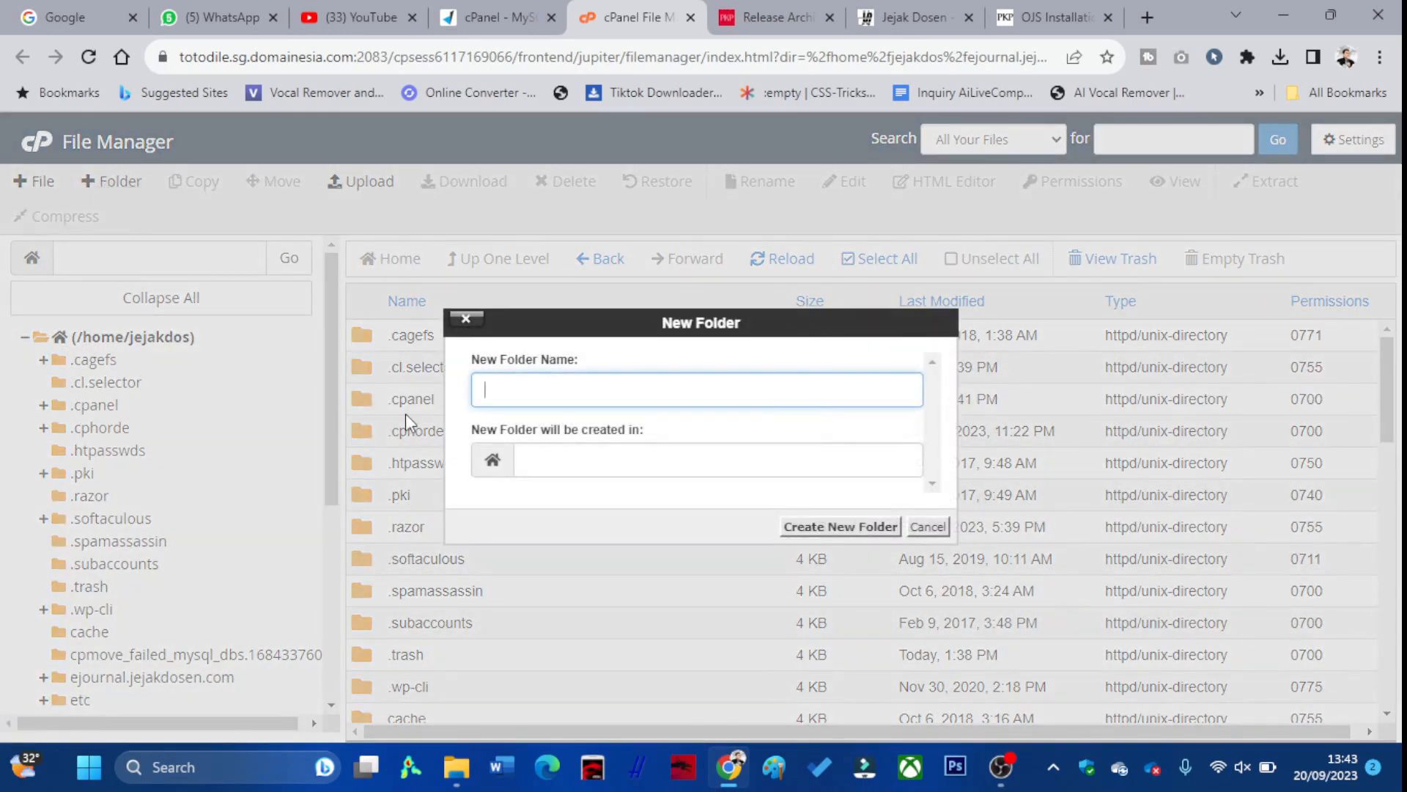
key(ctrl+v)
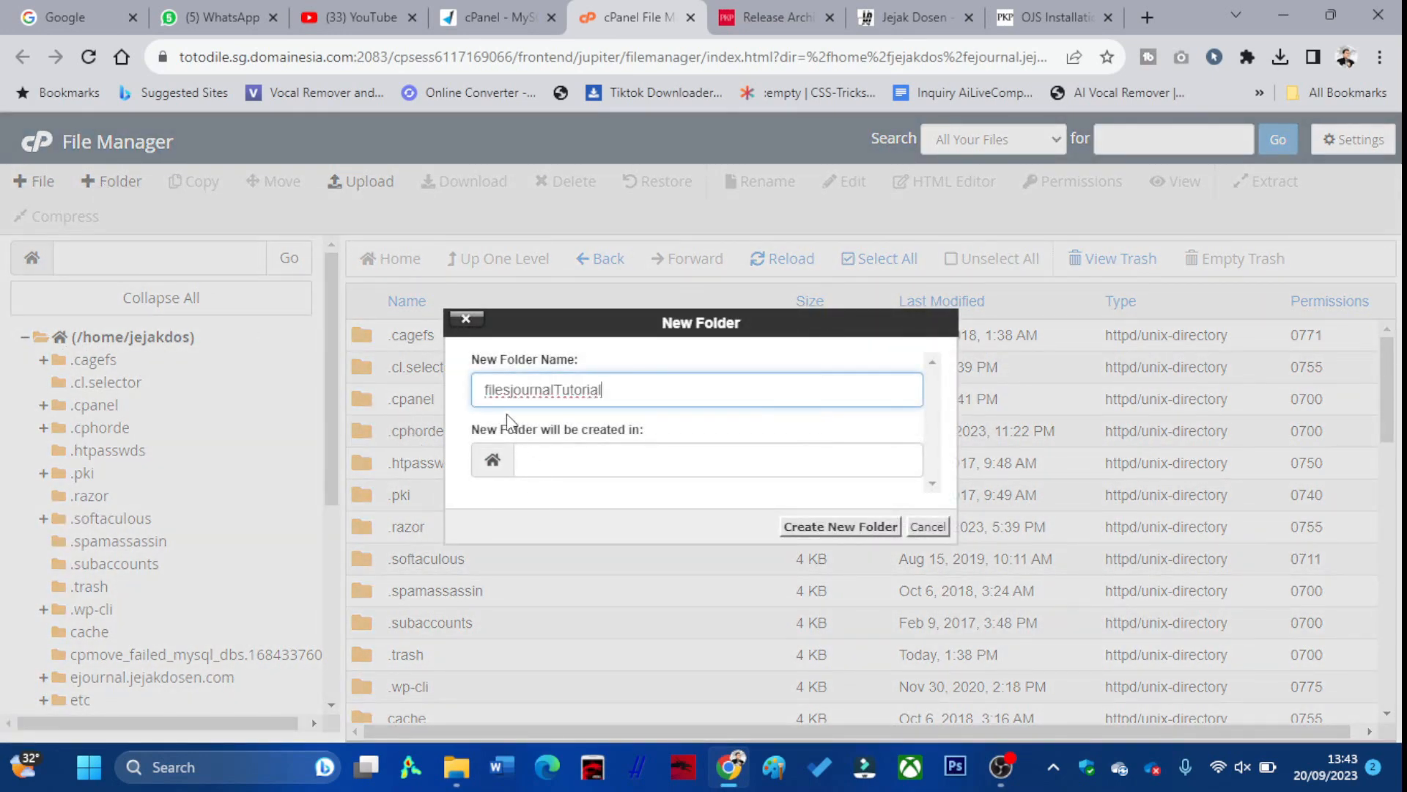
drag(629, 392, 444, 392)
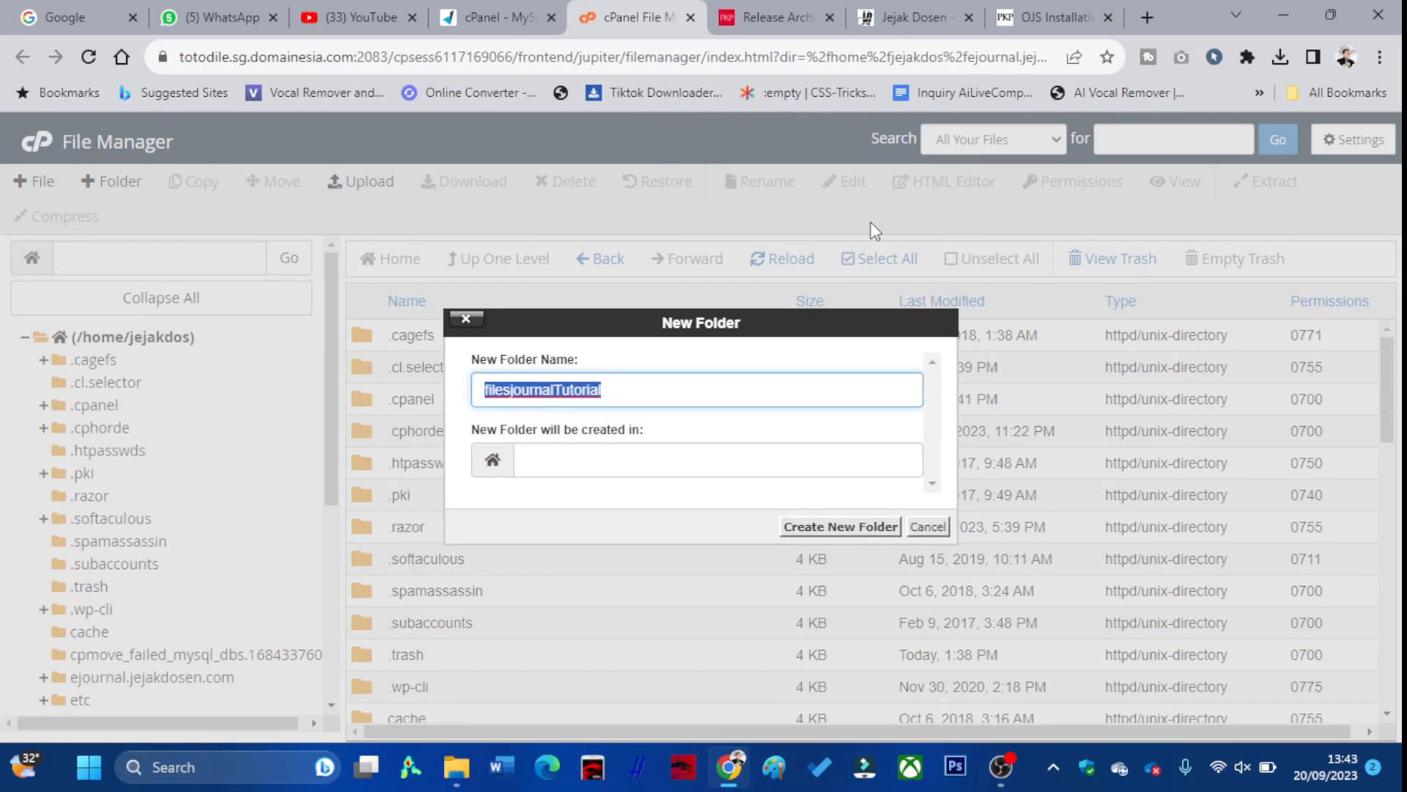
click(1030, 10)
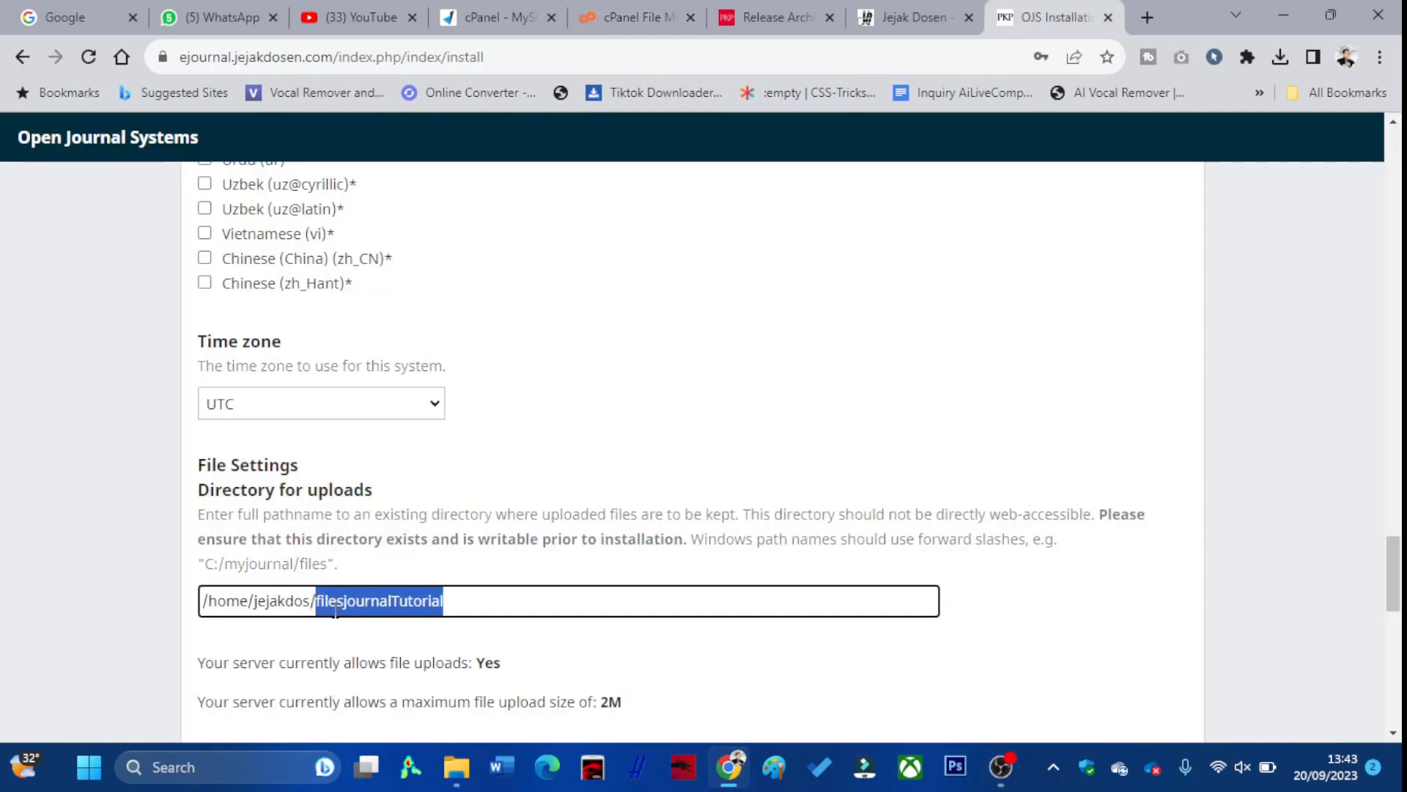
click(605, 20)
click(635, 374)
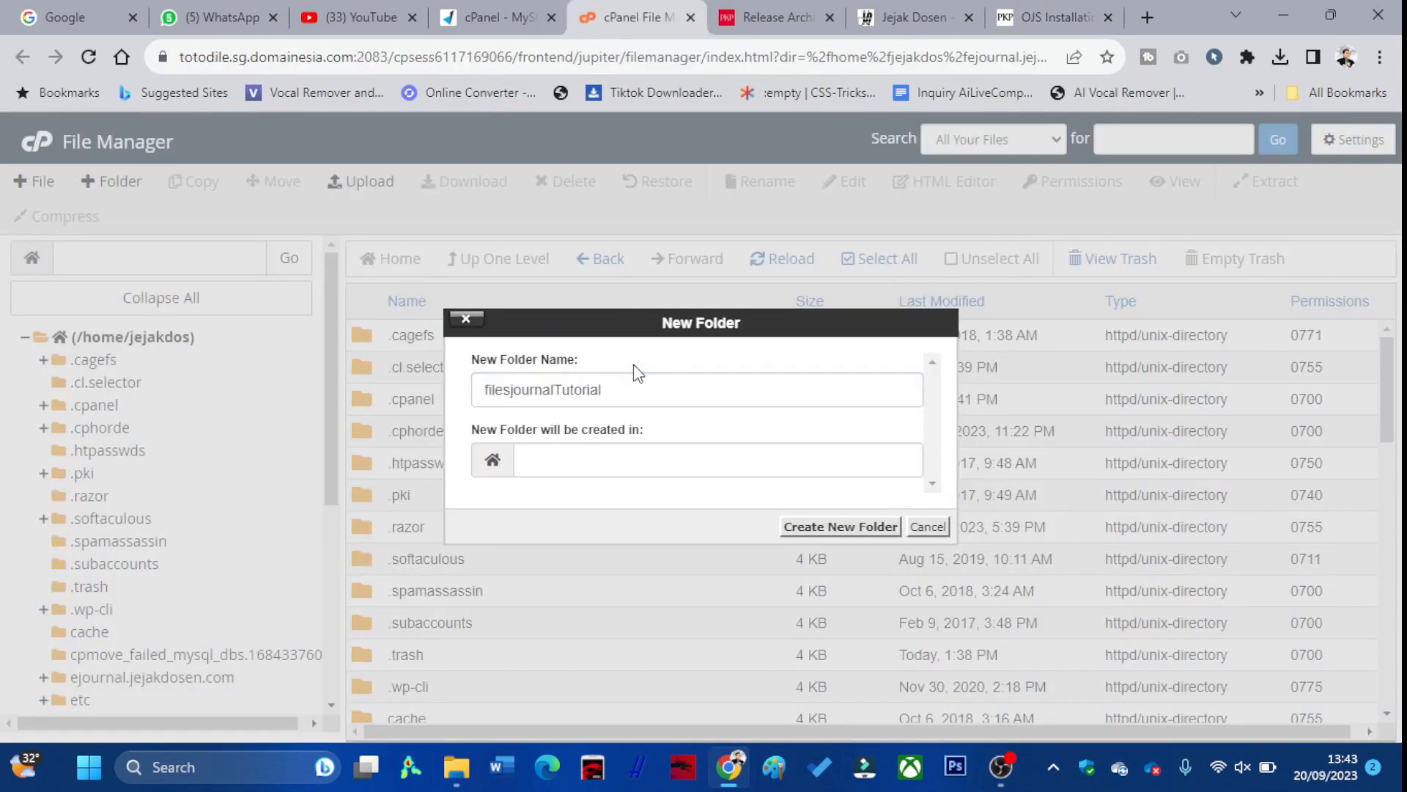
click(819, 528)
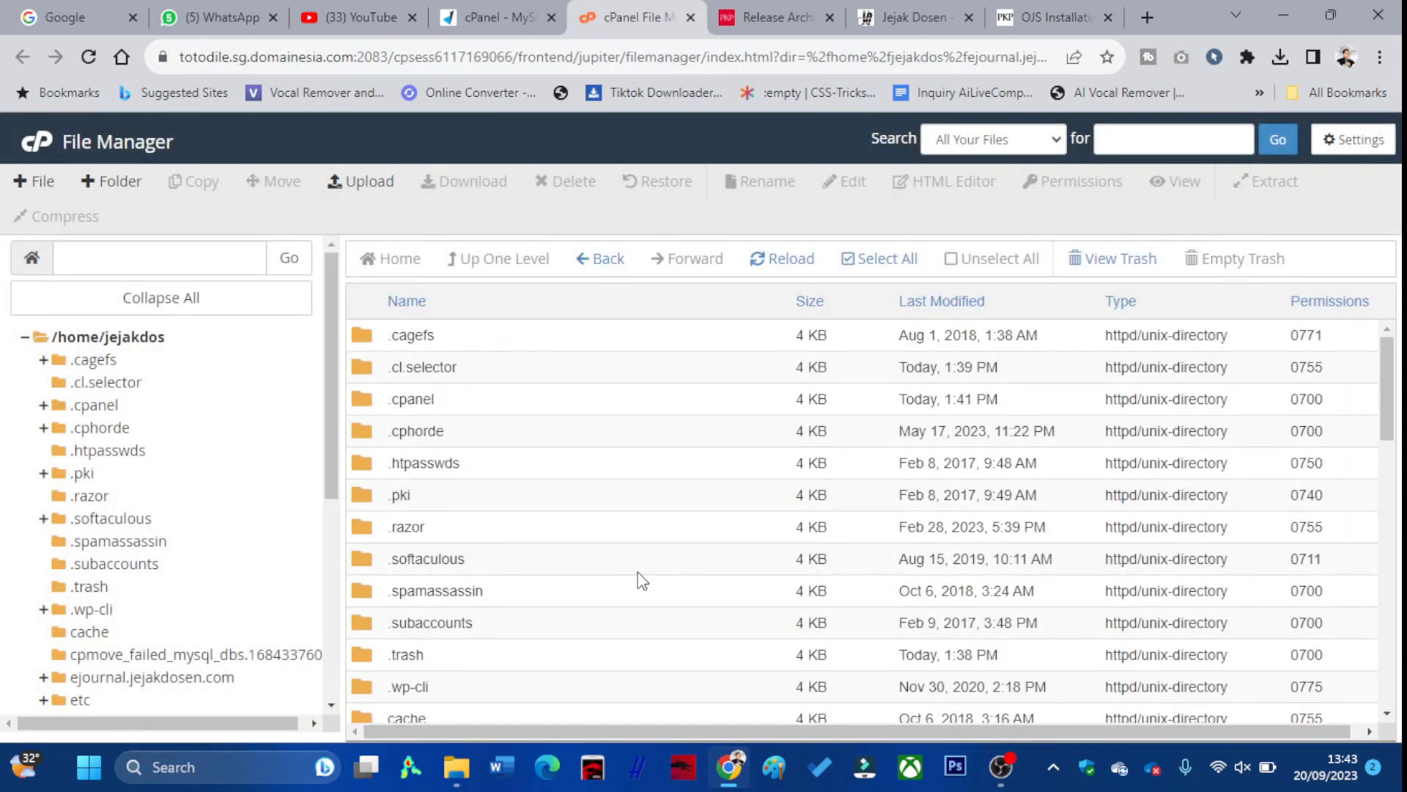
scroll(587, 575, down, 4)
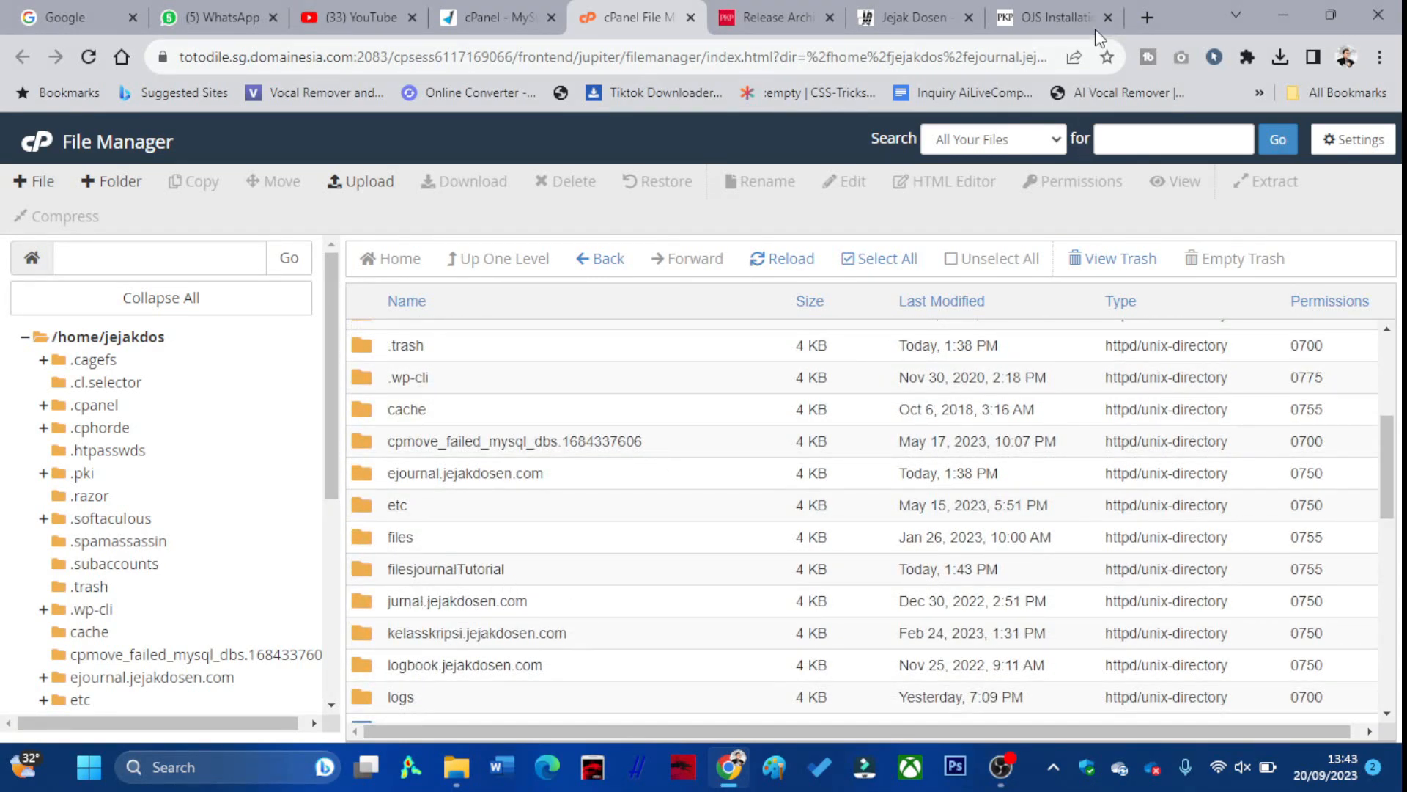
click(1046, 4)
Paste jejakdos_userTutorial from cPanel into the installer's database Username field
scroll(557, 377, down, 8)
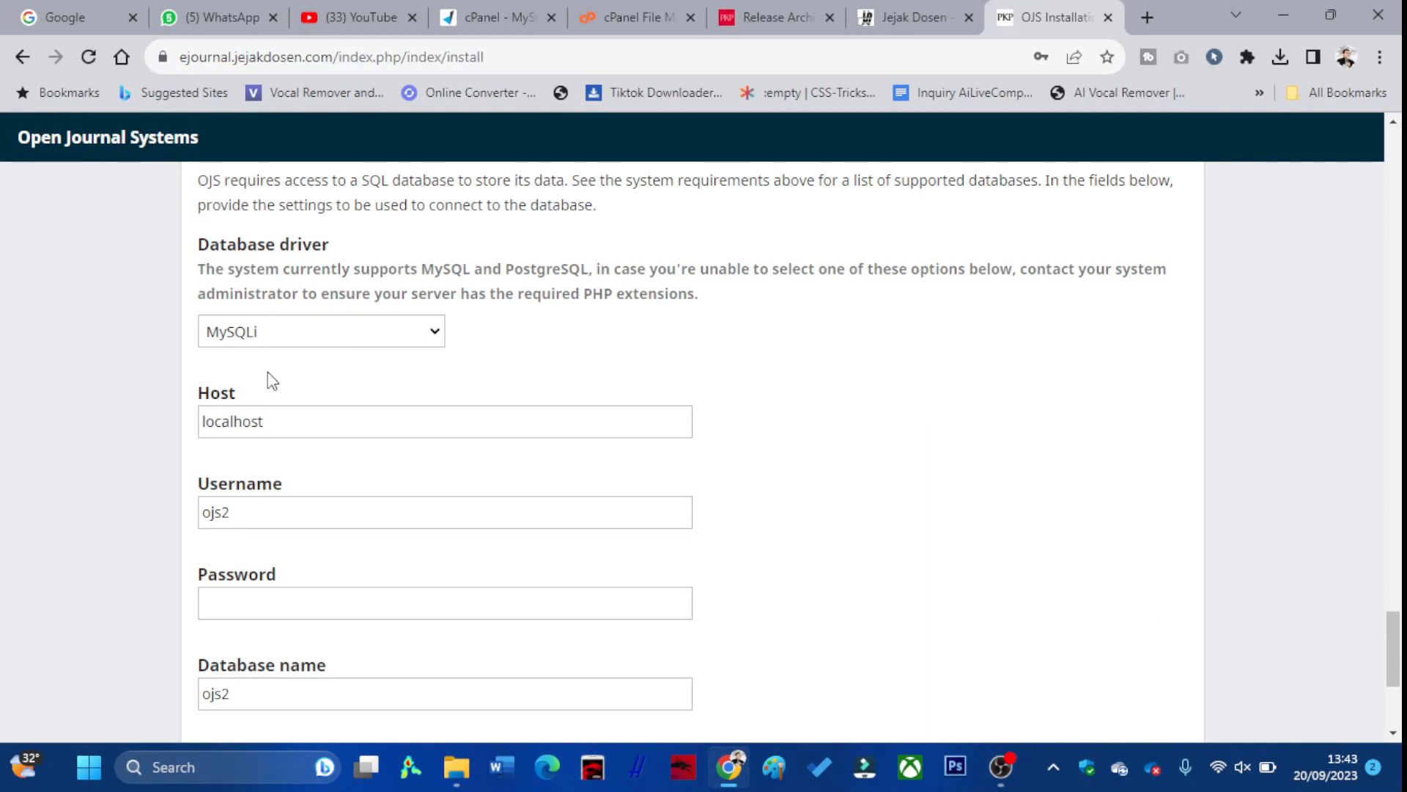
scroll(271, 380, down, 1)
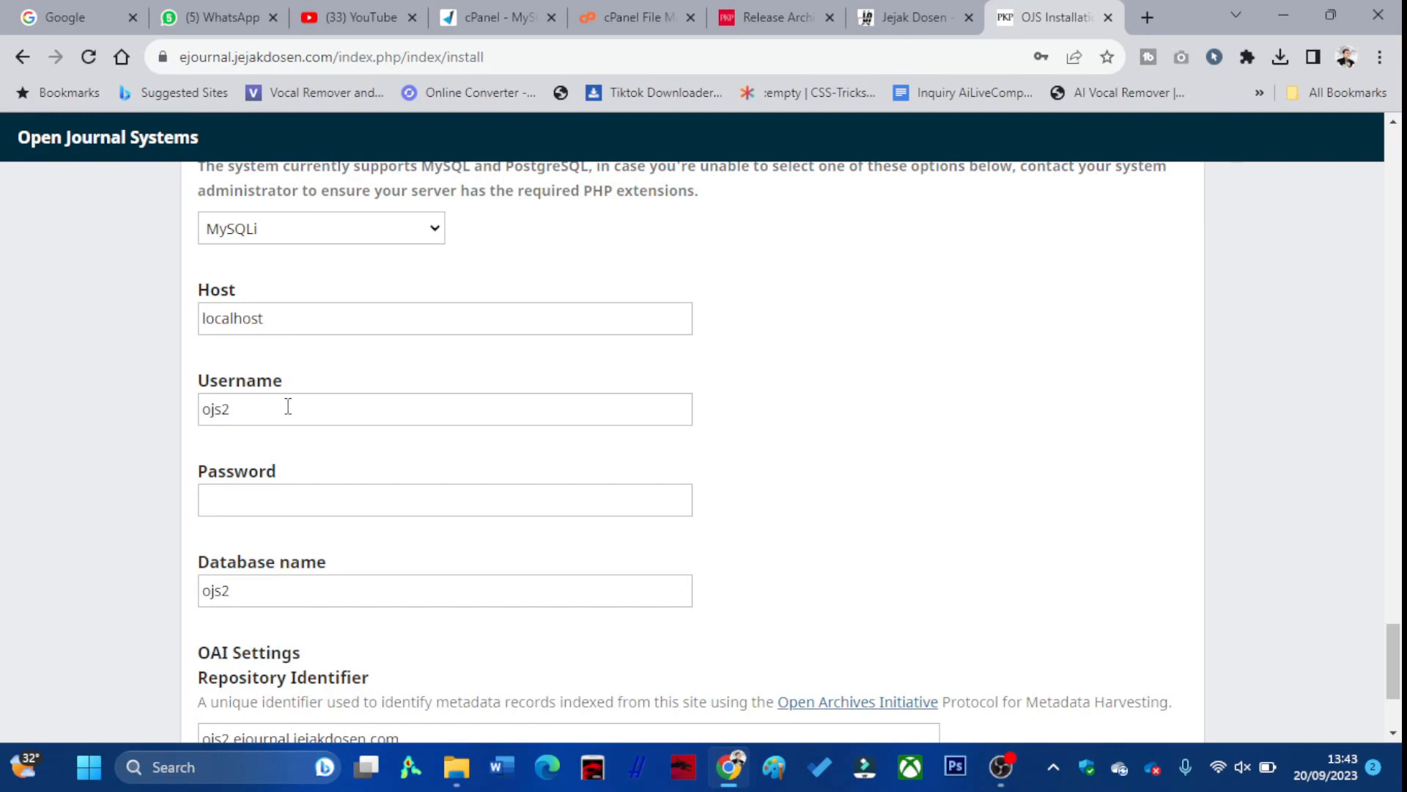
click(478, 16)
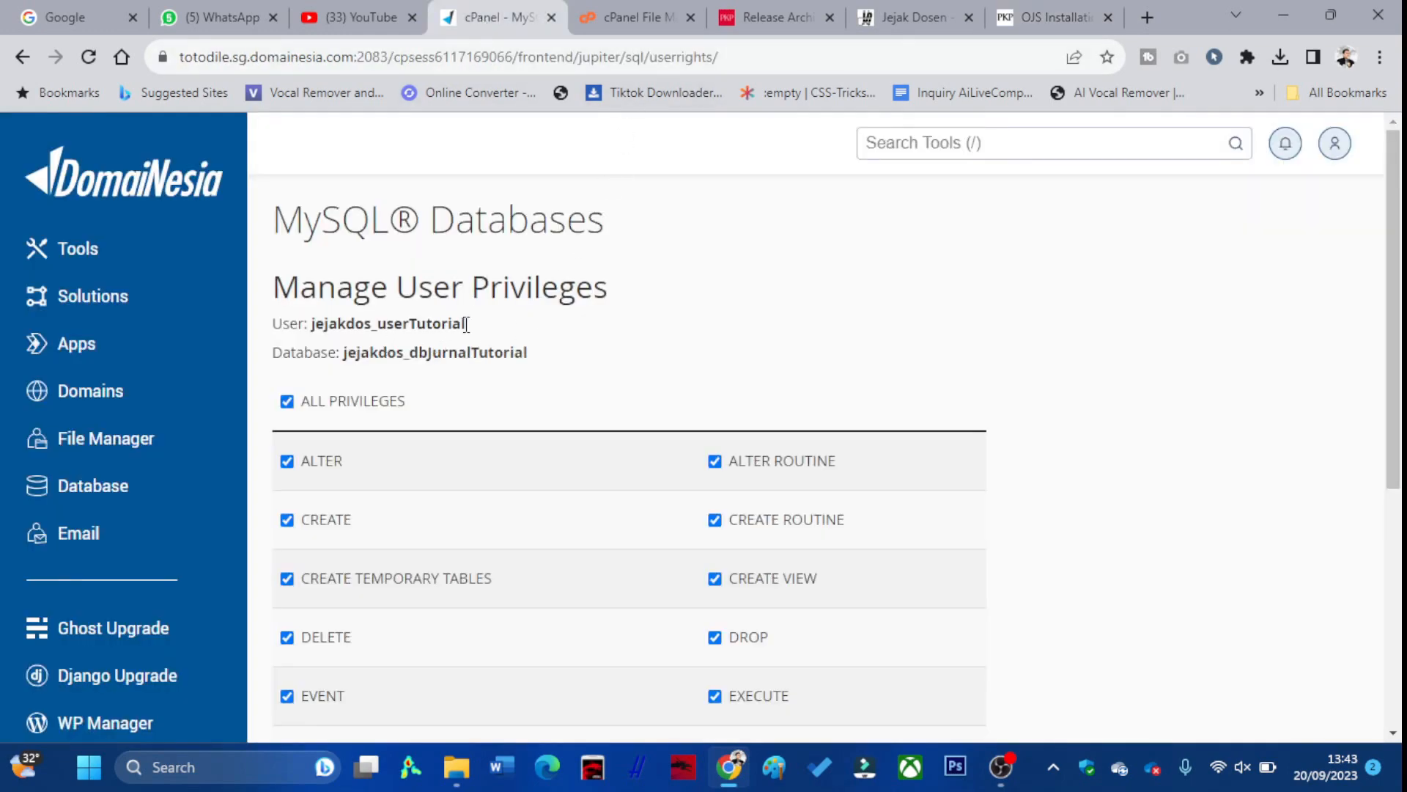
drag(466, 323, 313, 327)
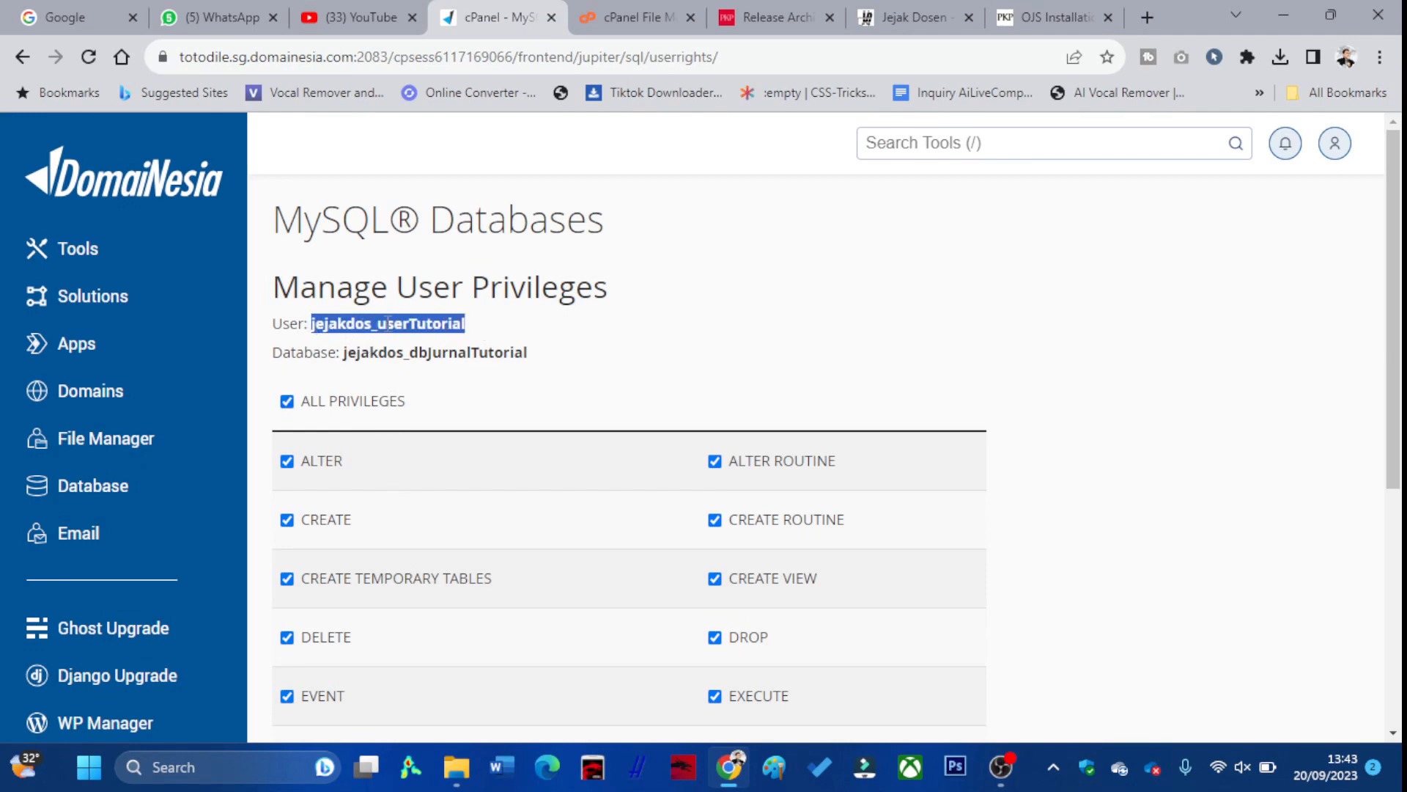
click(480, 327)
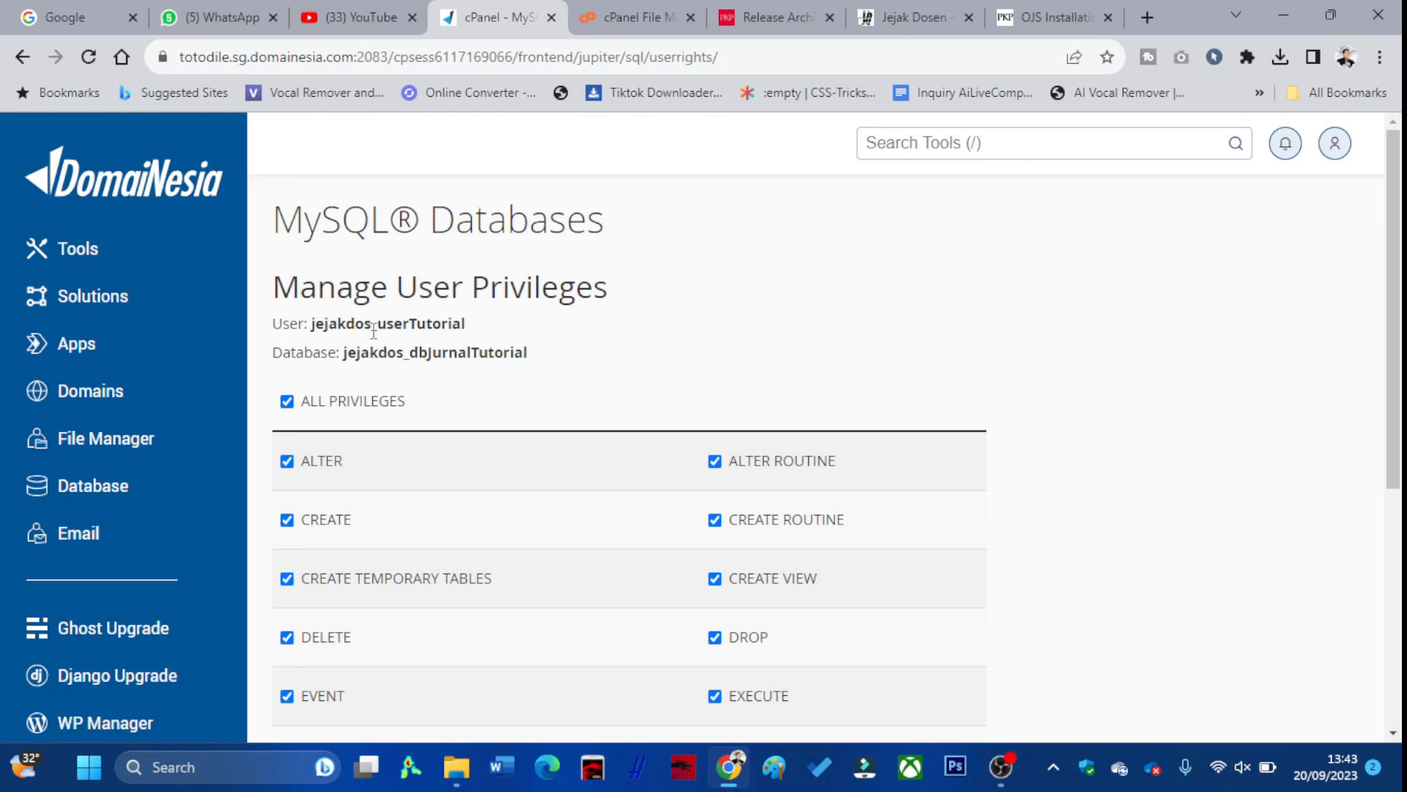
drag(313, 323, 469, 327)
key(ctrl+c)
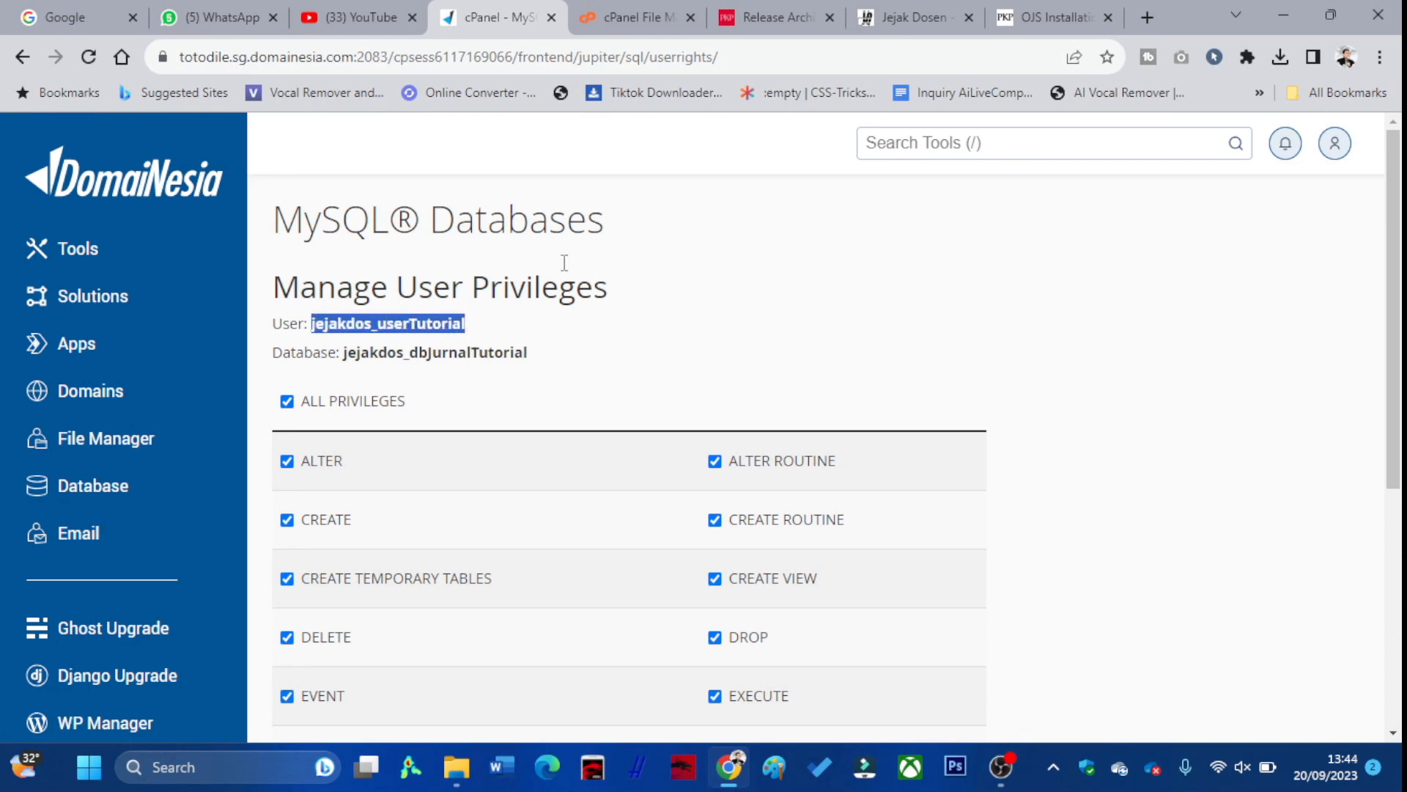
click(657, 32)
click(1033, 20)
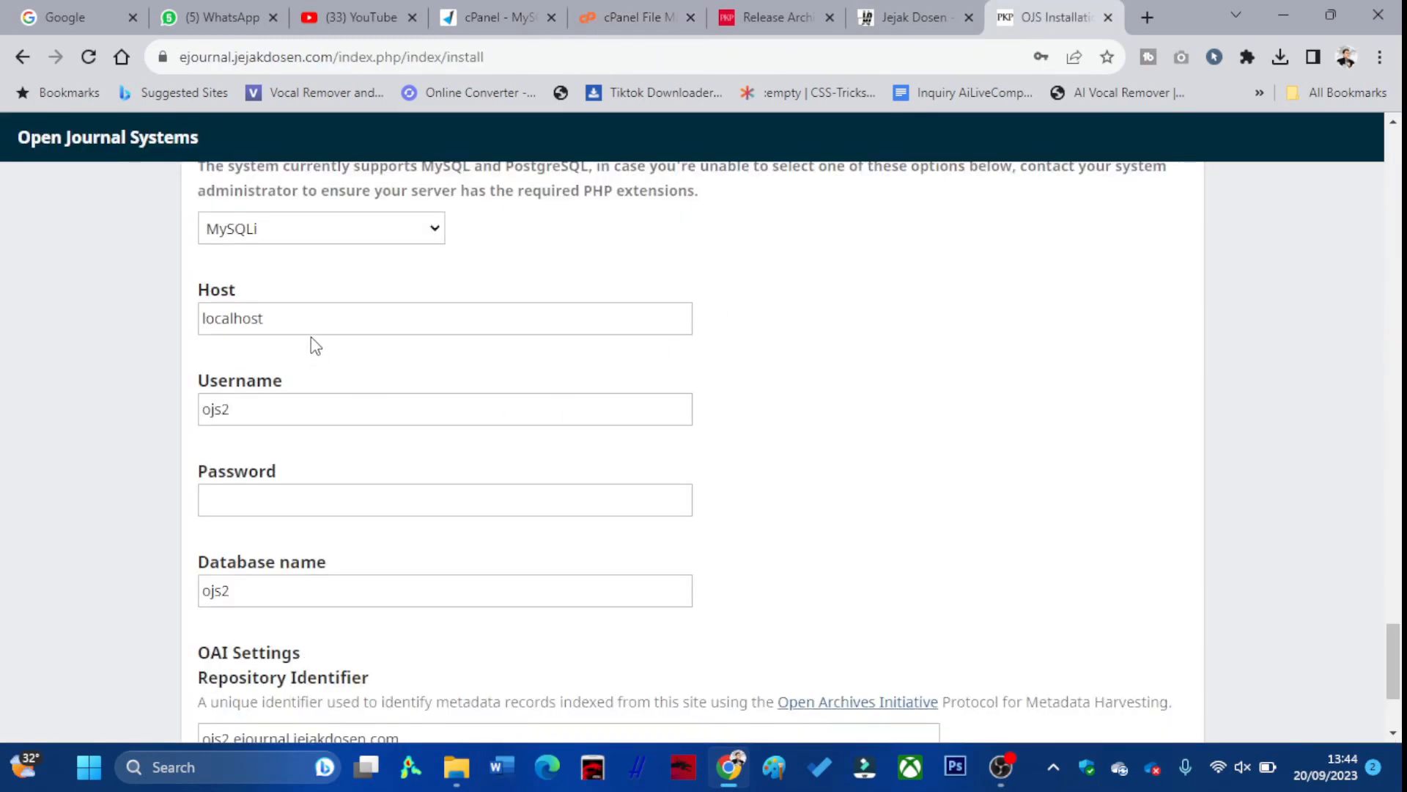
click(315, 408)
key(ctrl+a)
key(ctrl+v)
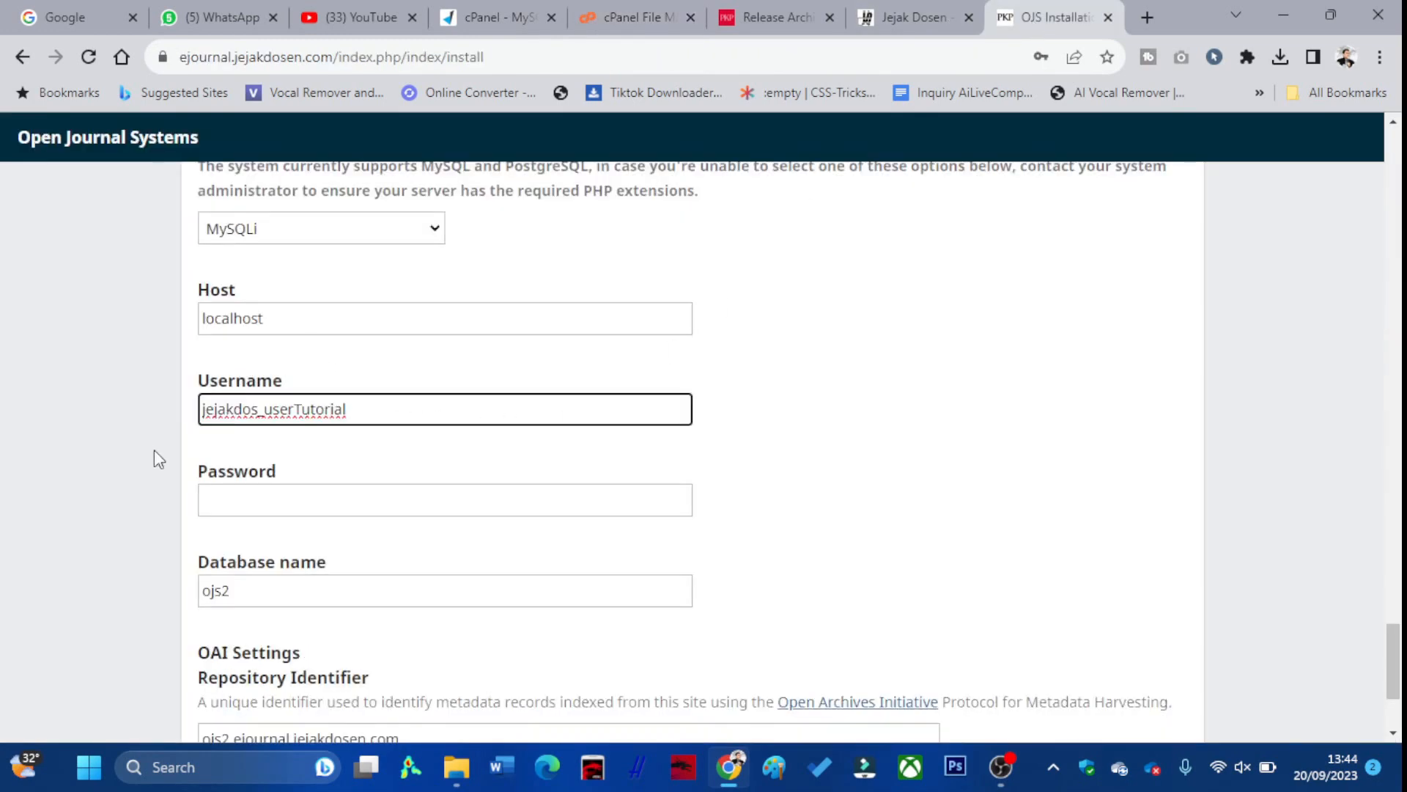
Type the database user's password and paste jejakdos_dbJurnalTutorial as the database name
click(330, 506)
text(••)
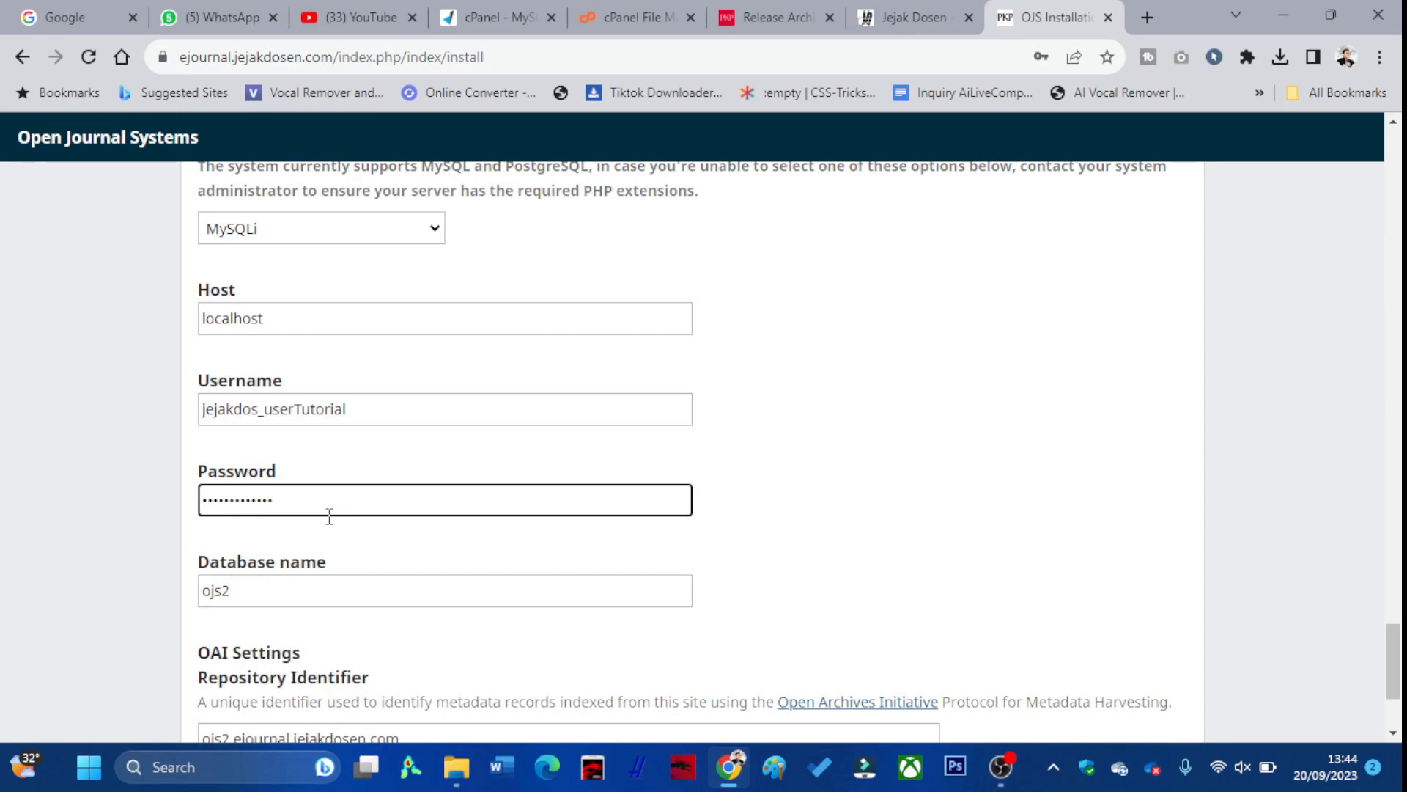
scroll(450, 465, down, 2)
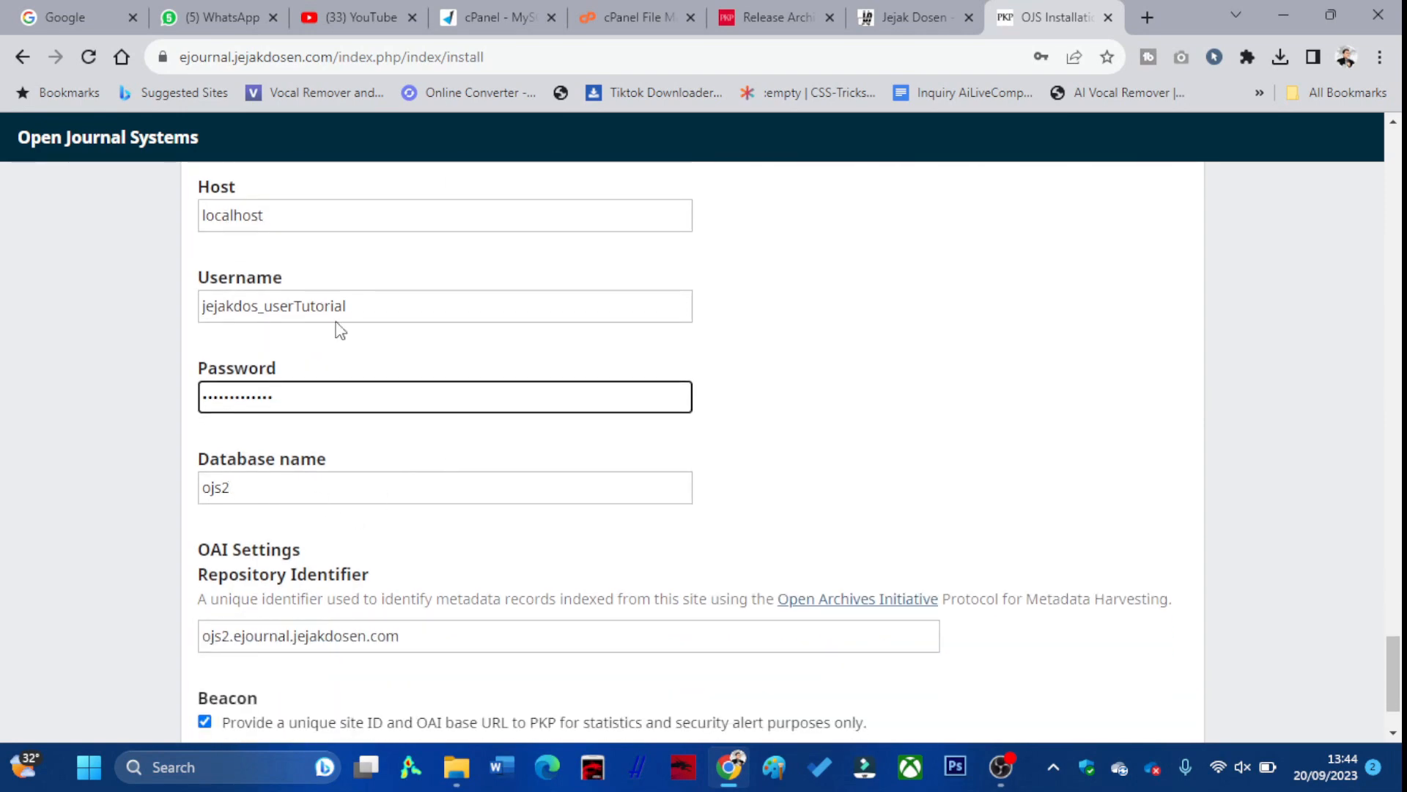
click(505, 26)
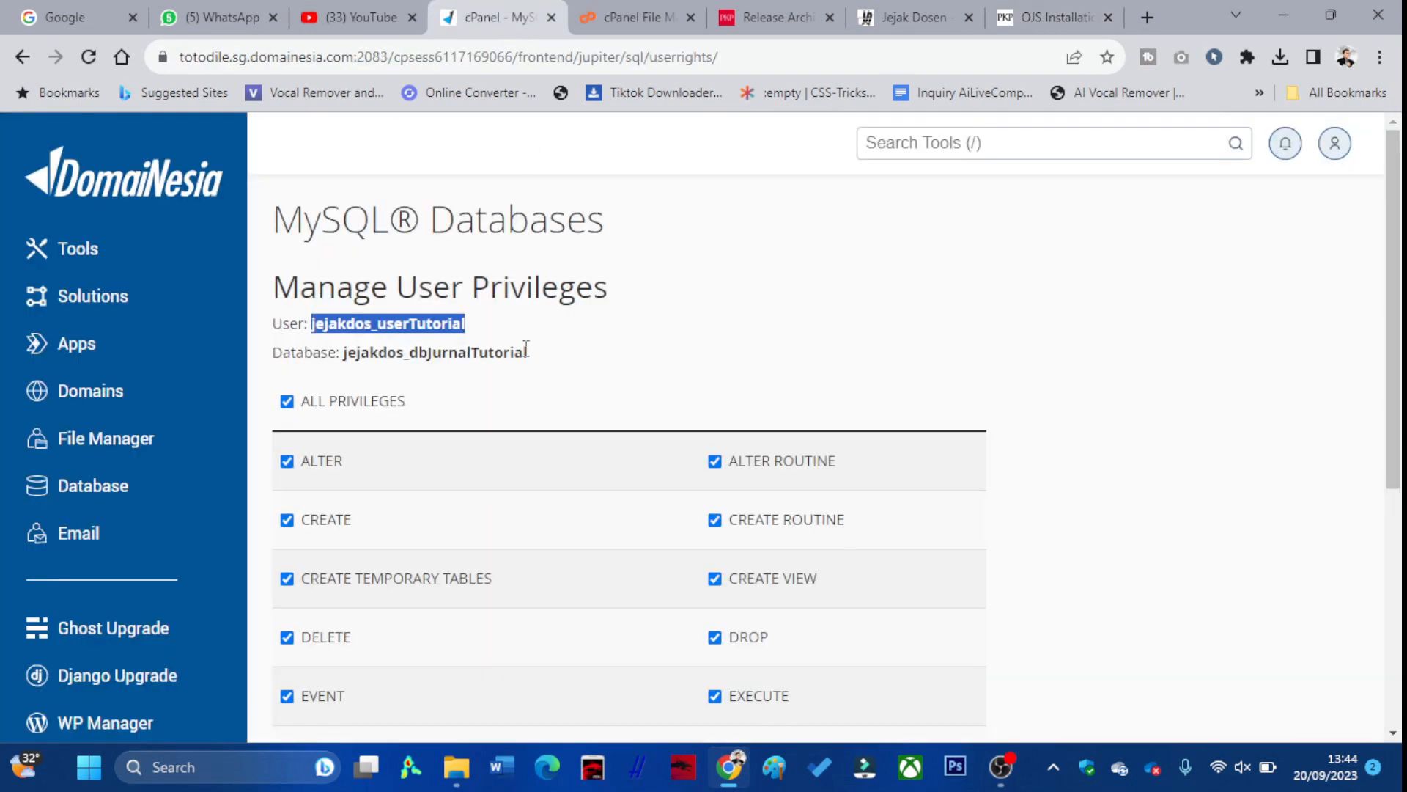
drag(528, 353, 354, 357)
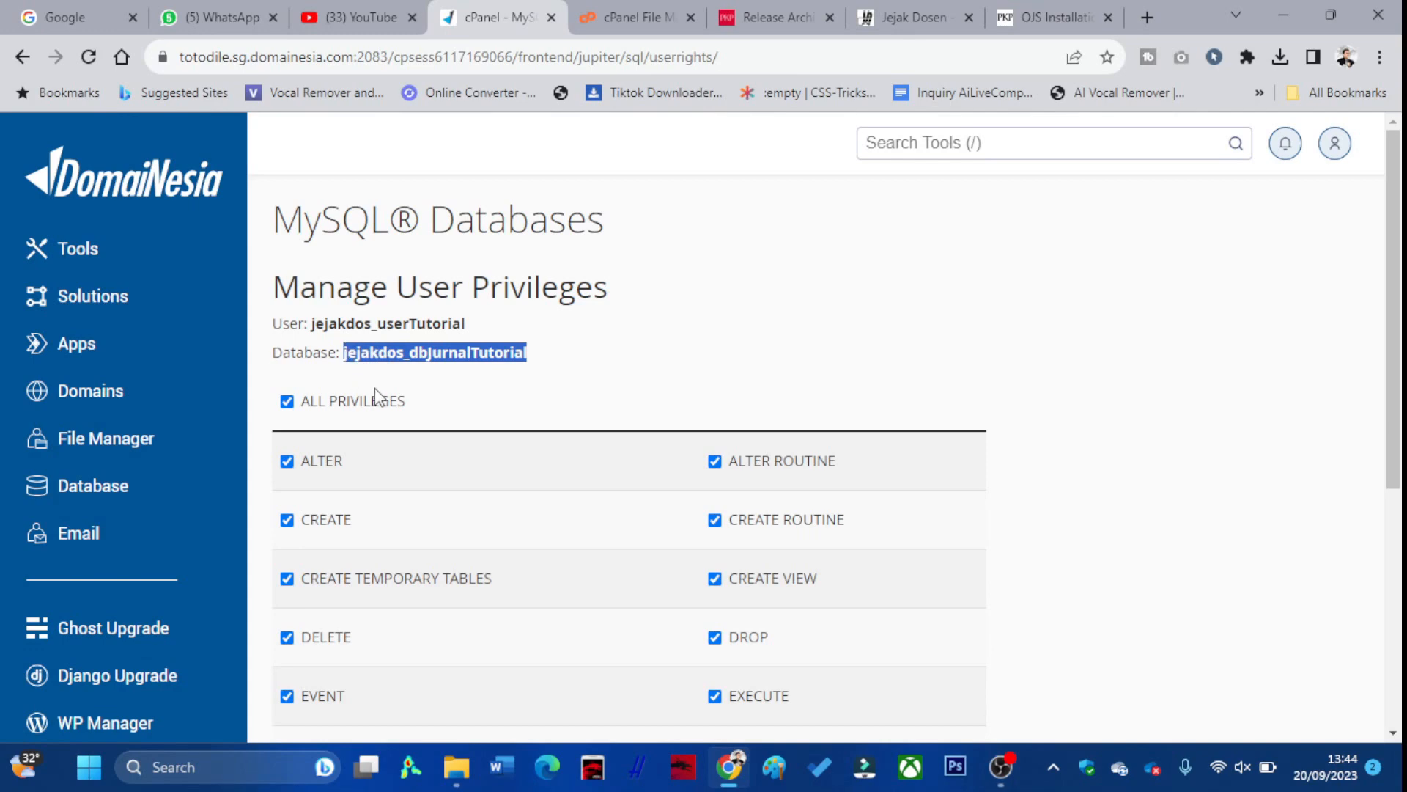
key(ctrl+9)
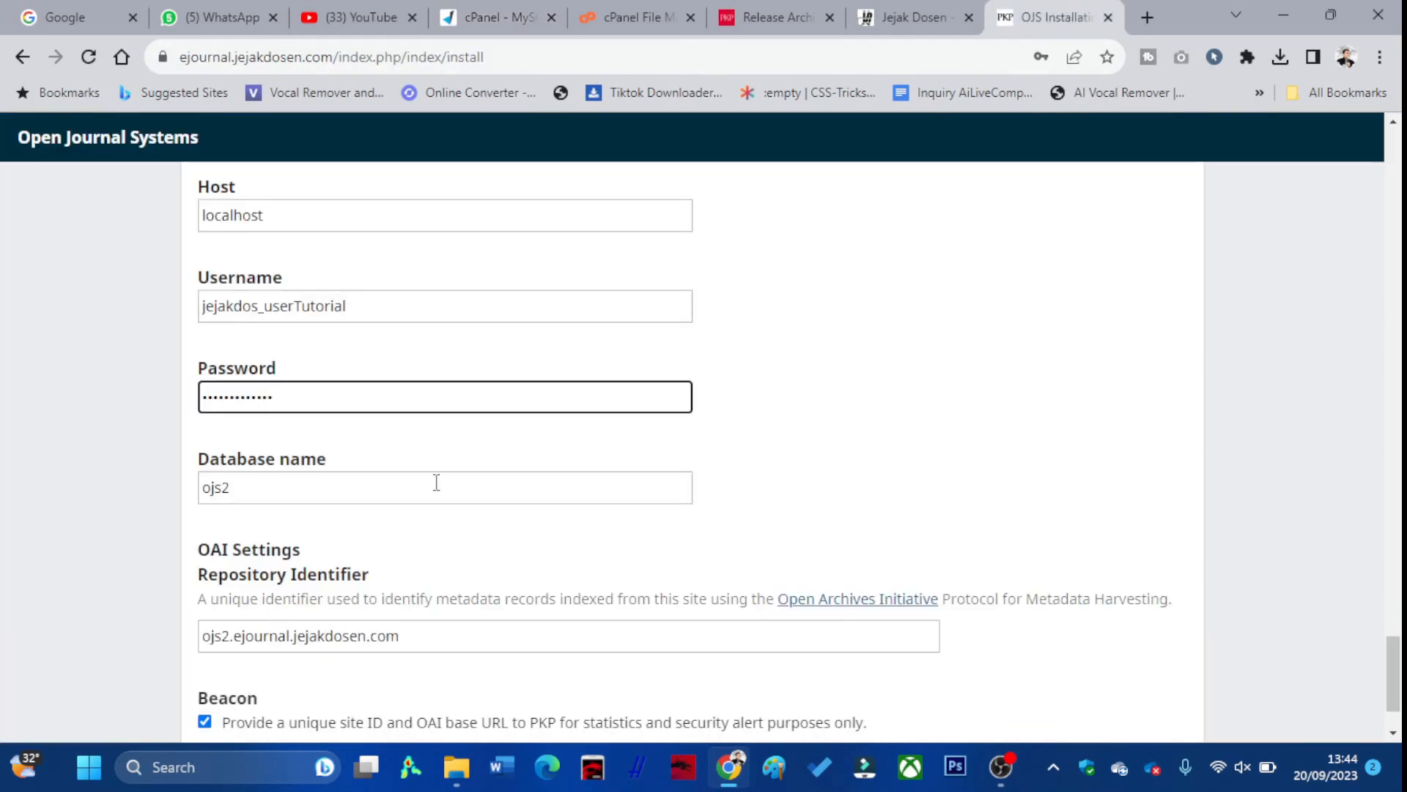
click(370, 495)
drag(370, 495, 172, 482)
text(jejakdos_dbJurnalTutorial)
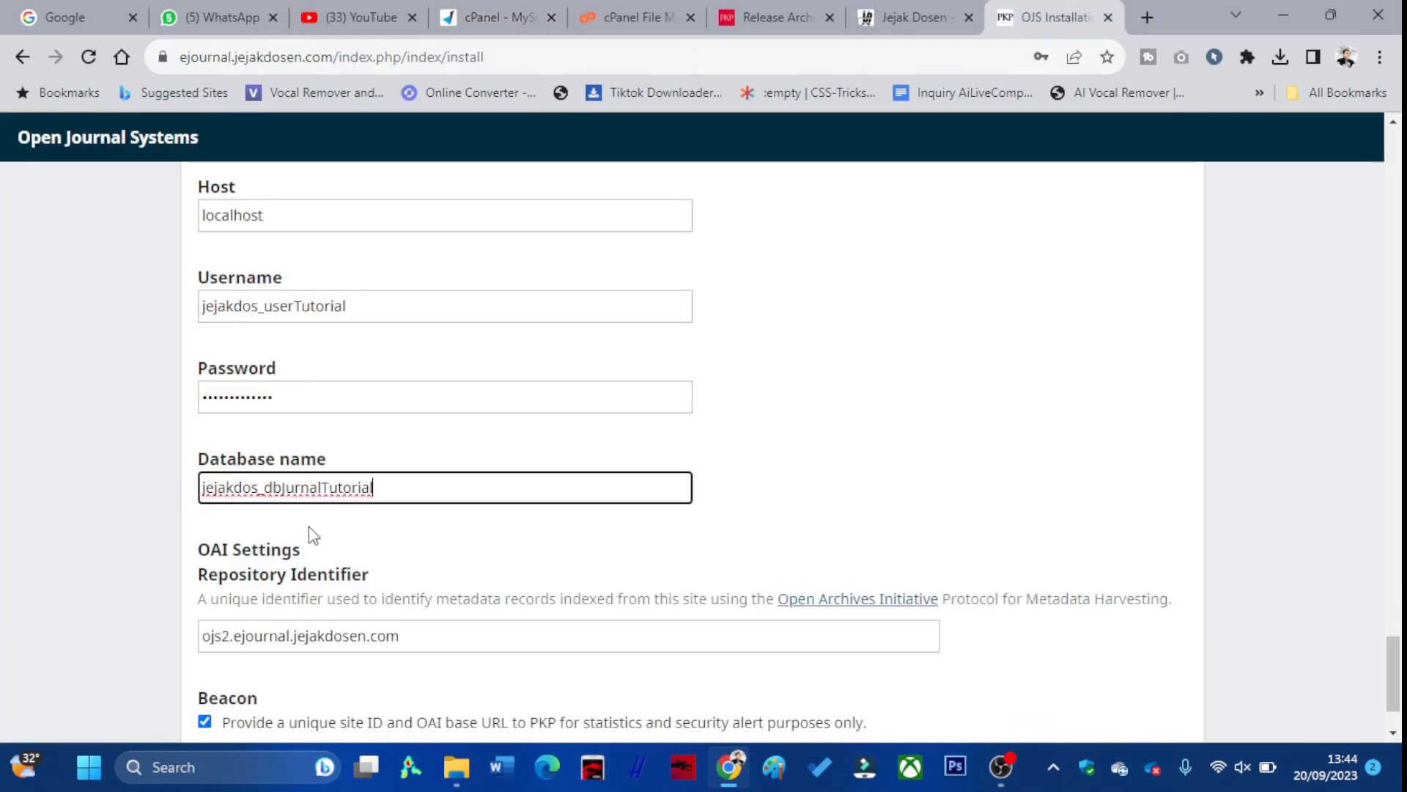
scroll(476, 510, down, 2)
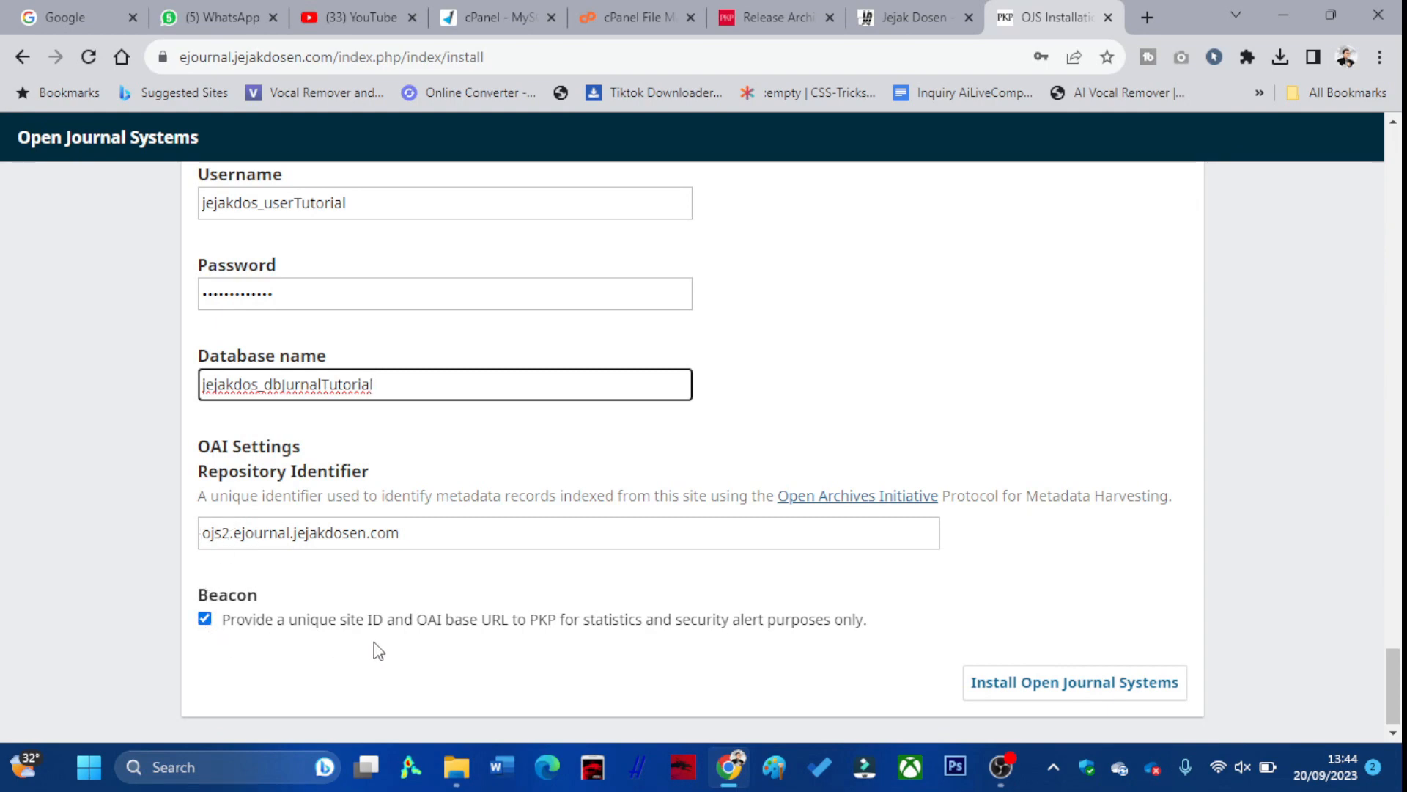
scroll(477, 540, up, 7)
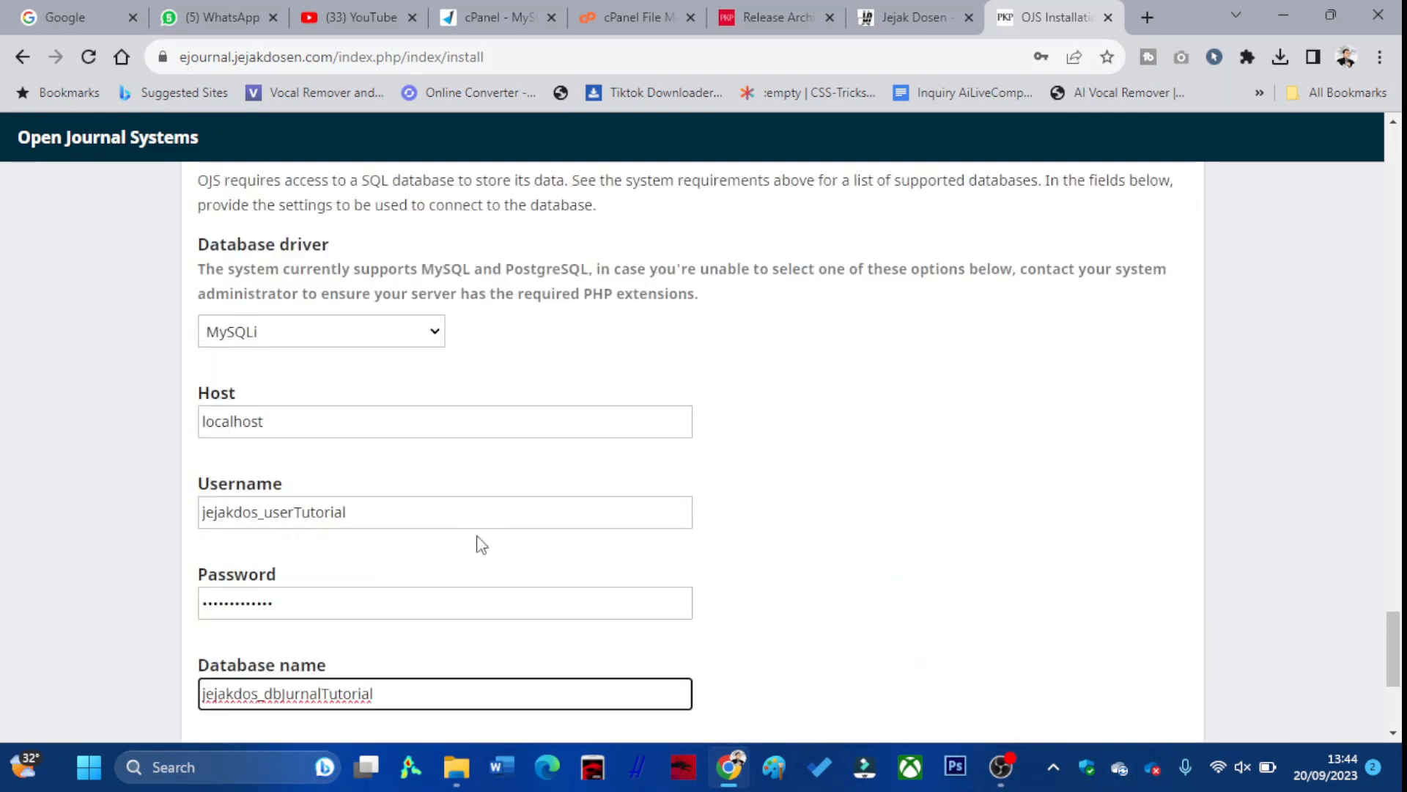
scroll(481, 543, up, 4)
scroll(477, 542, down, 10)
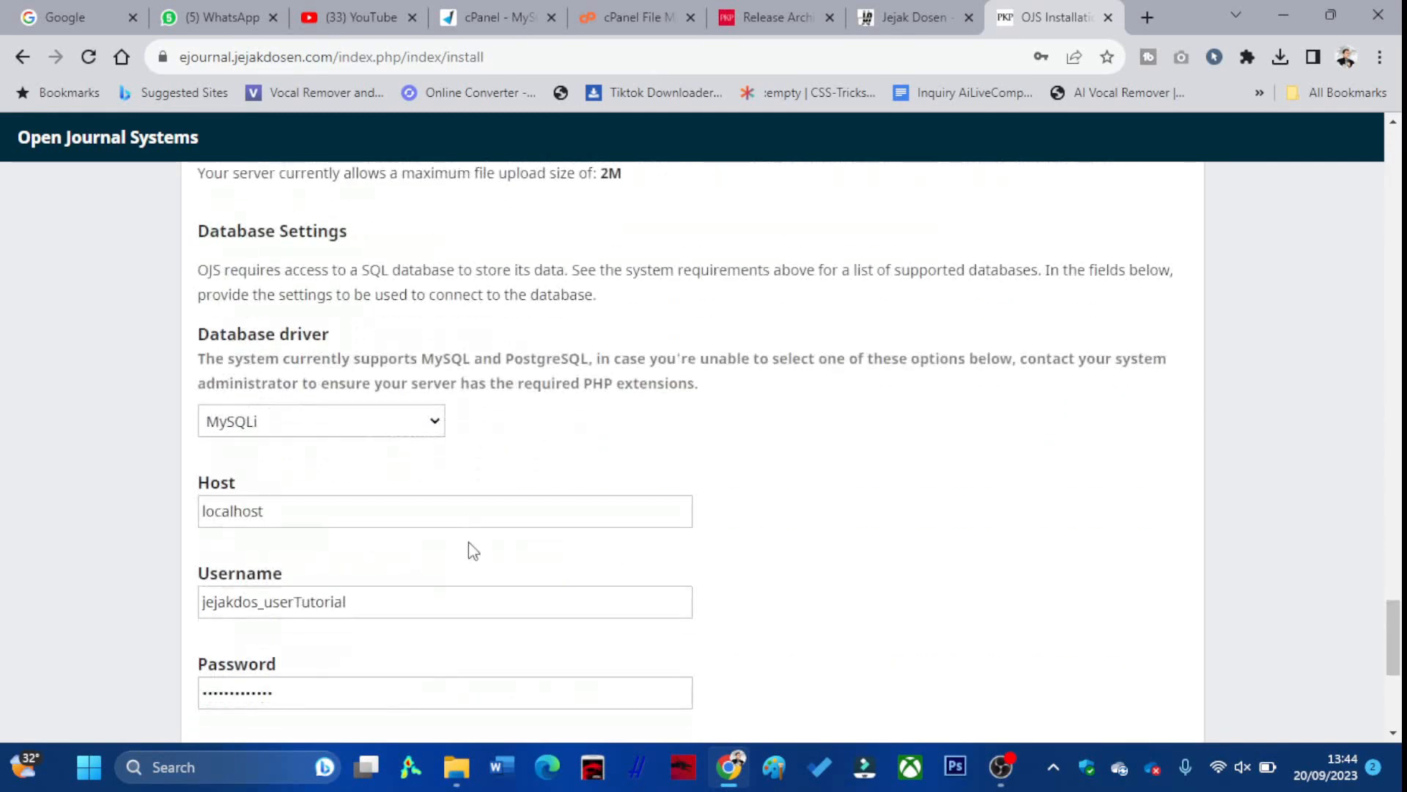
Run the Open Journal Systems installation, decline saving the browser password, and go to login
click(1083, 689)
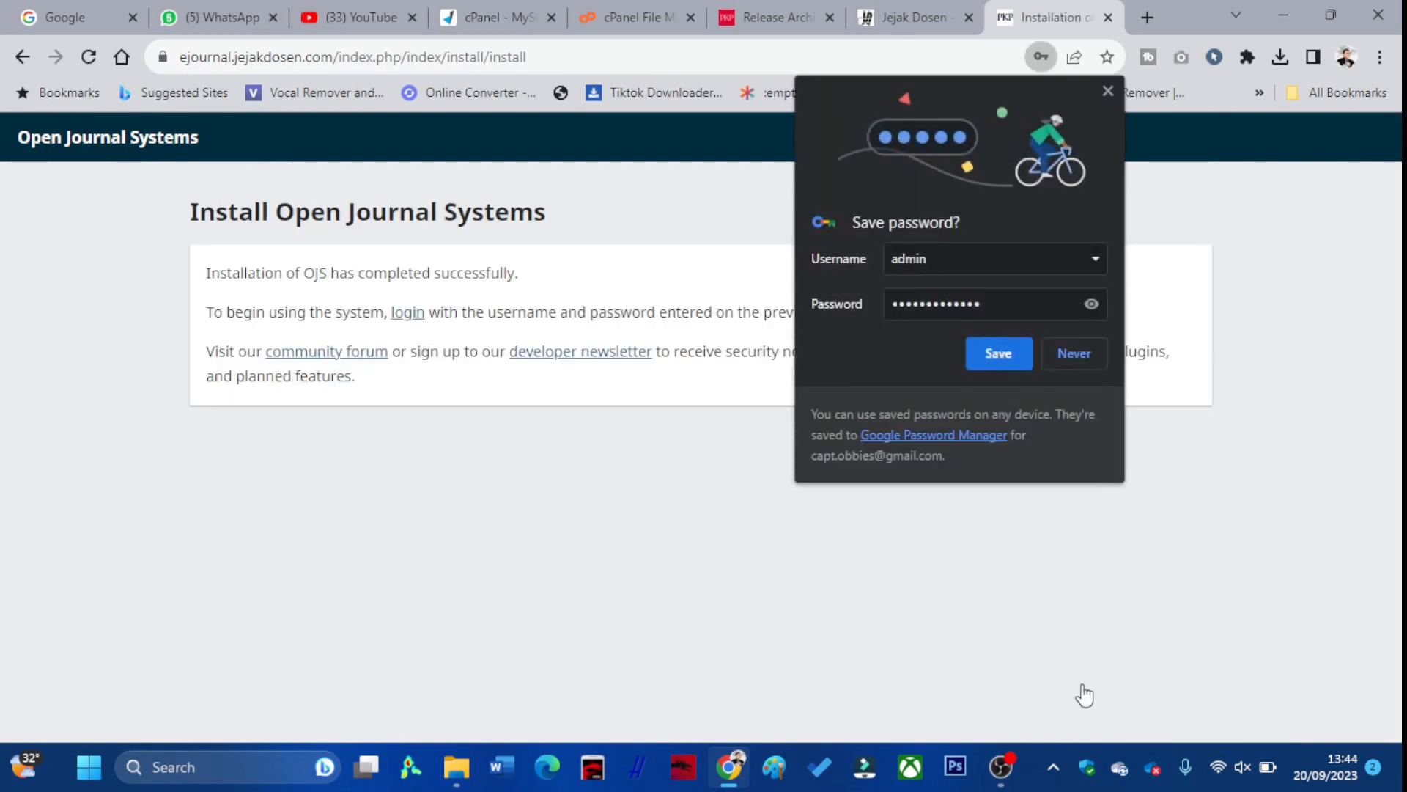
click(1060, 359)
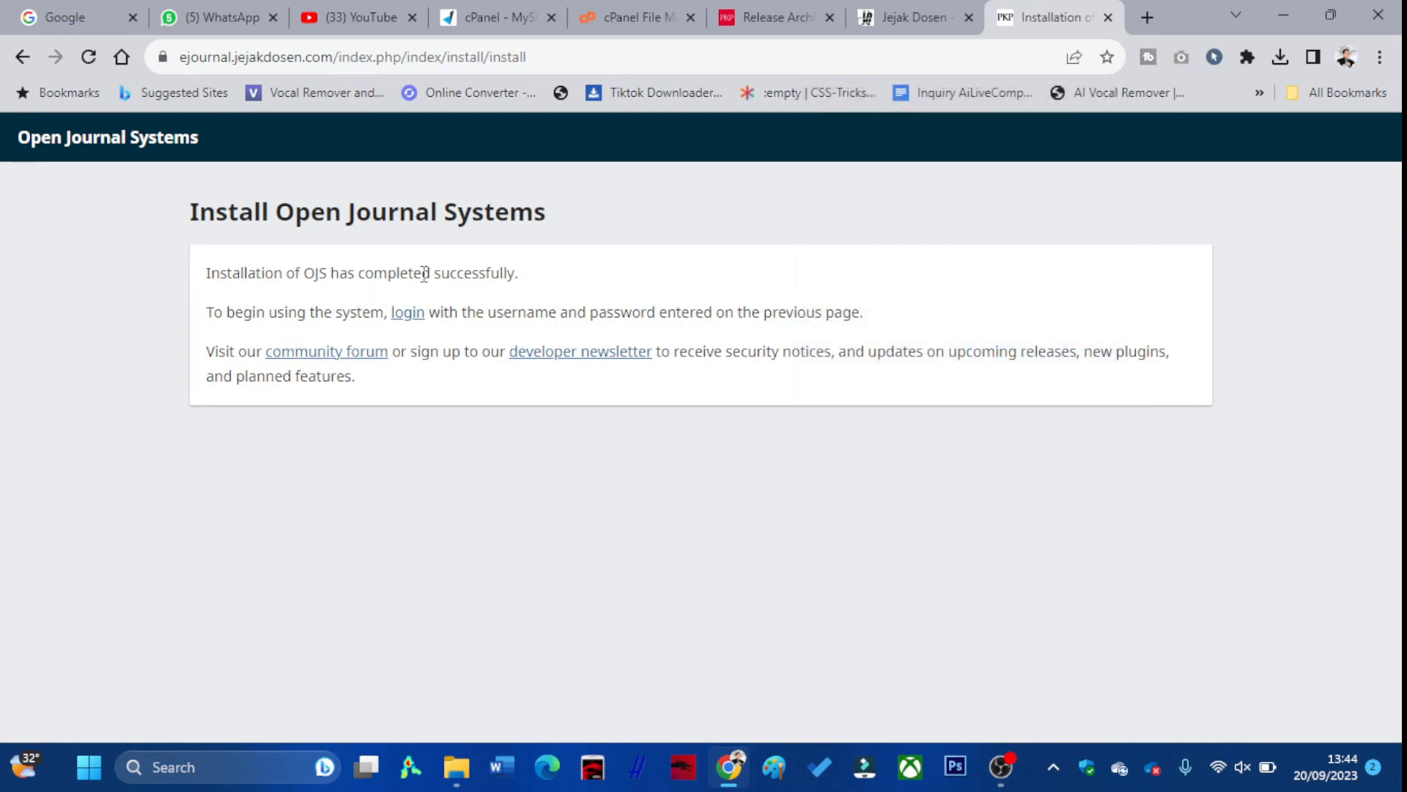
click(402, 322)
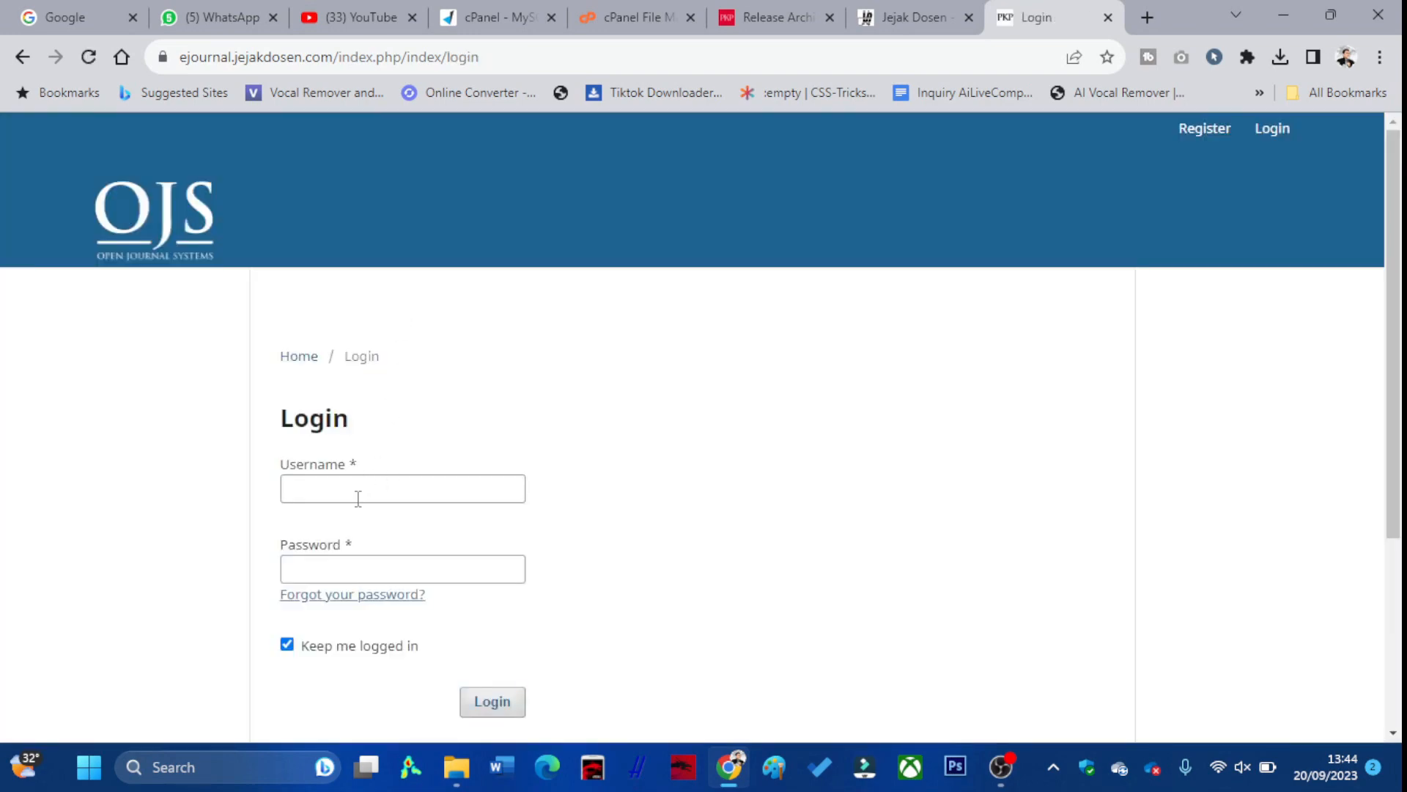
Log in to Open Journal Systems as admin with the administrator password
click(357, 491)
text(admin)
key(Tab)
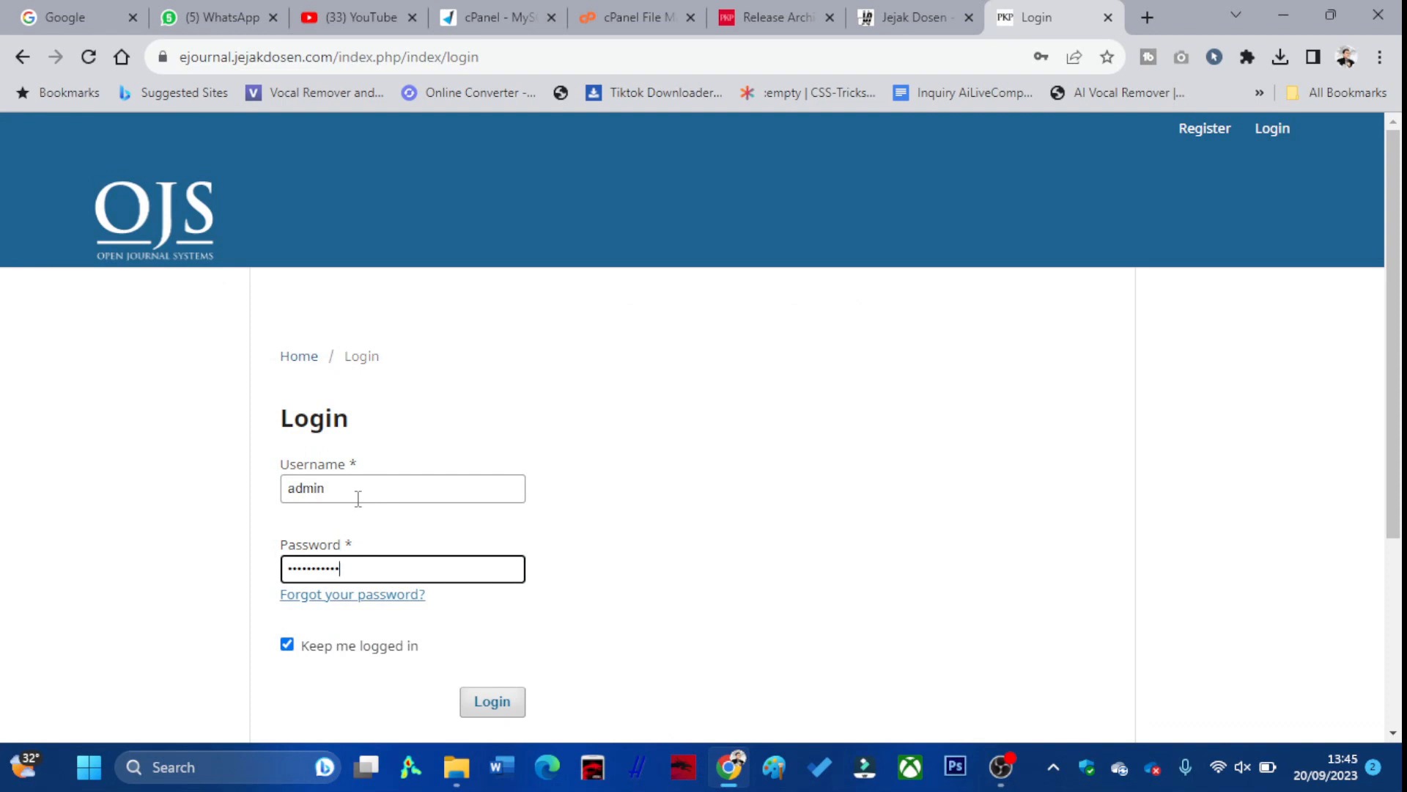
key(Return)
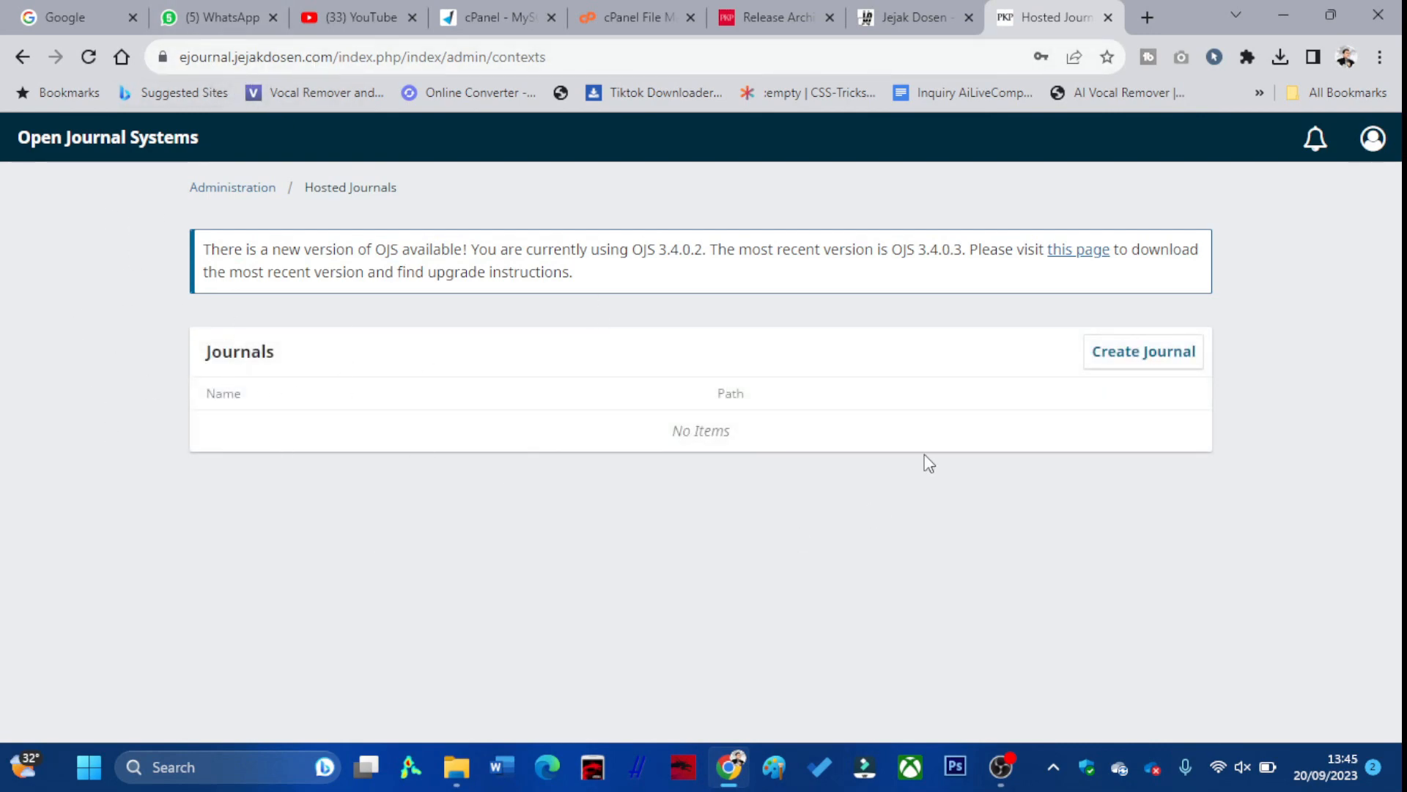
Start a new journal titled TutorialJurnal and copy the title into the Indonesian field
click(1151, 355)
click(447, 304)
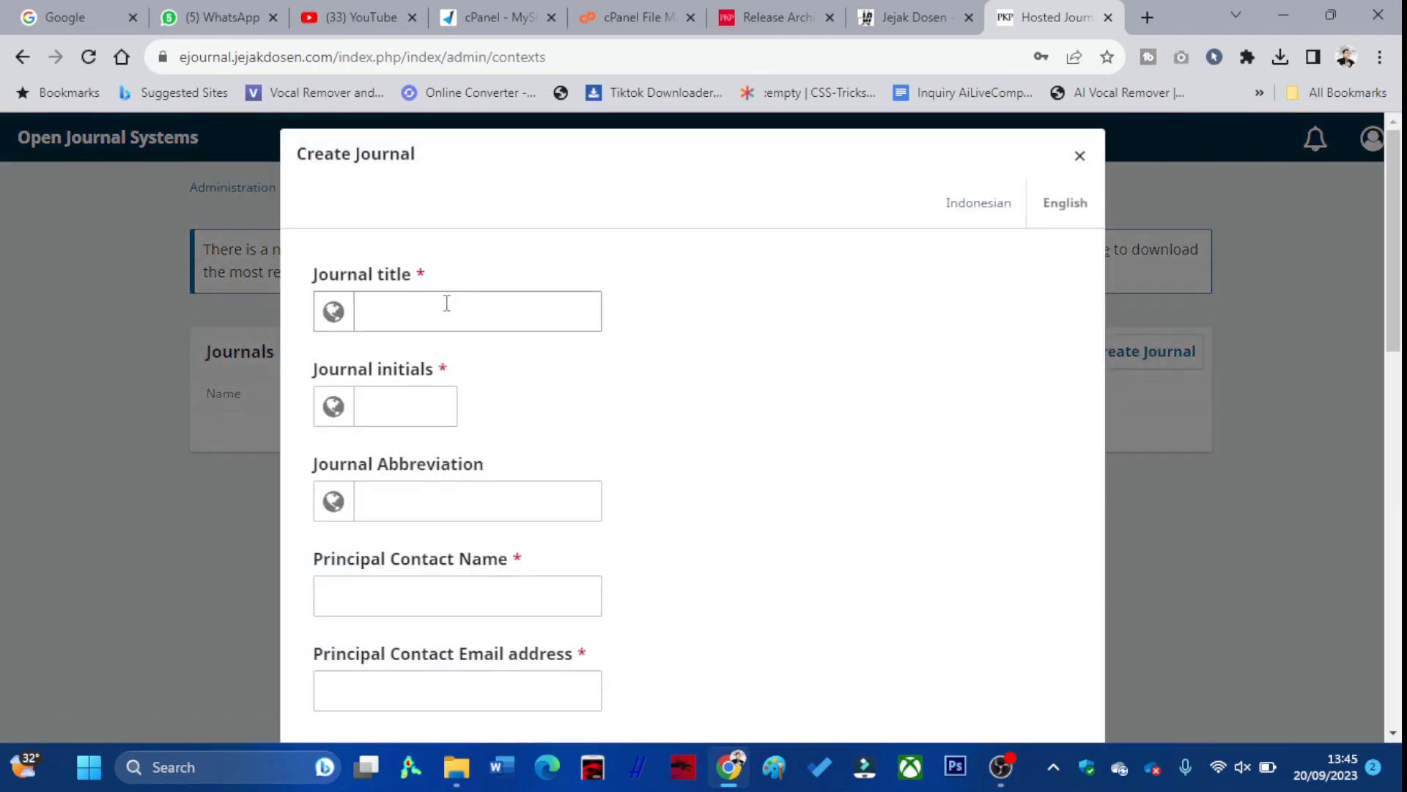
text(TutorialJurnal)
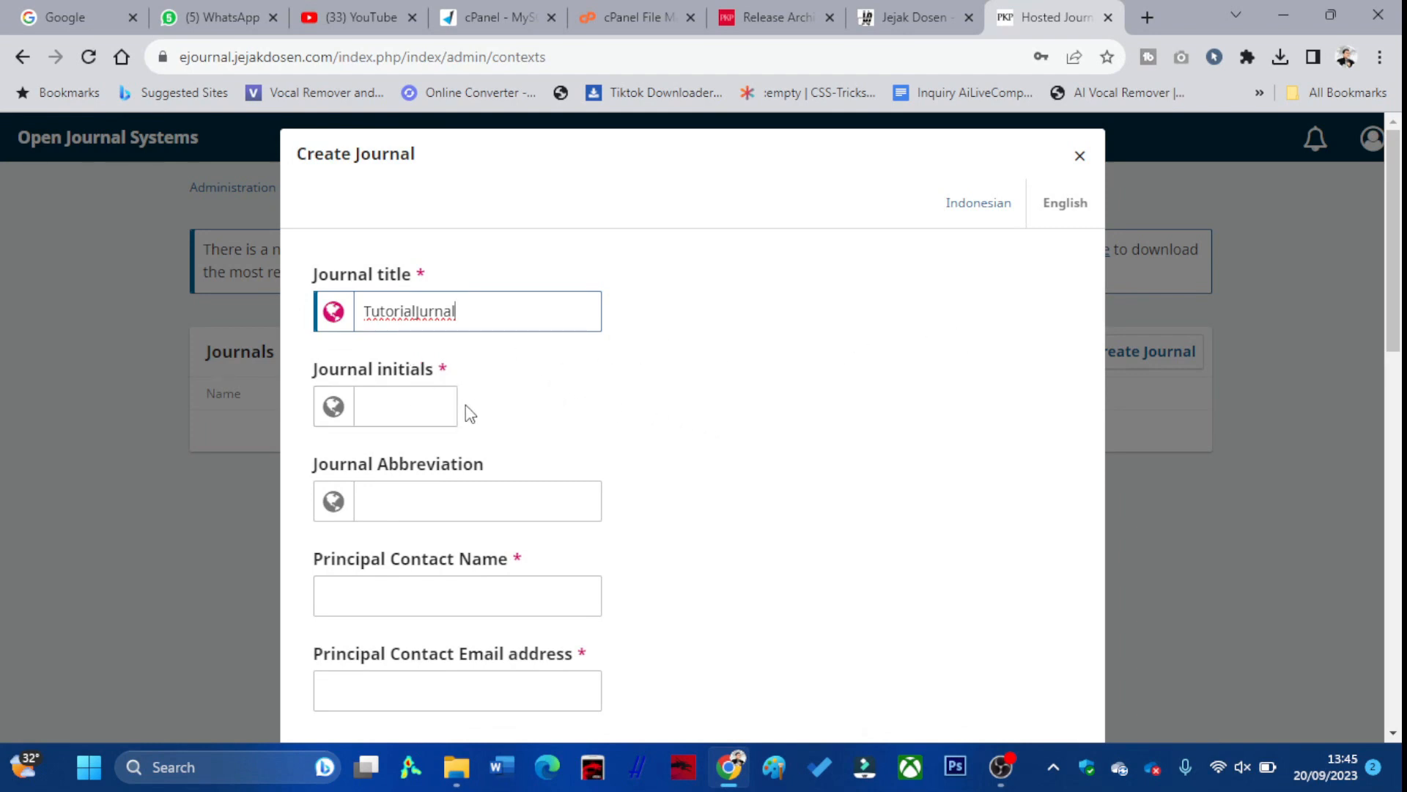
scroll(466, 423, down, 1)
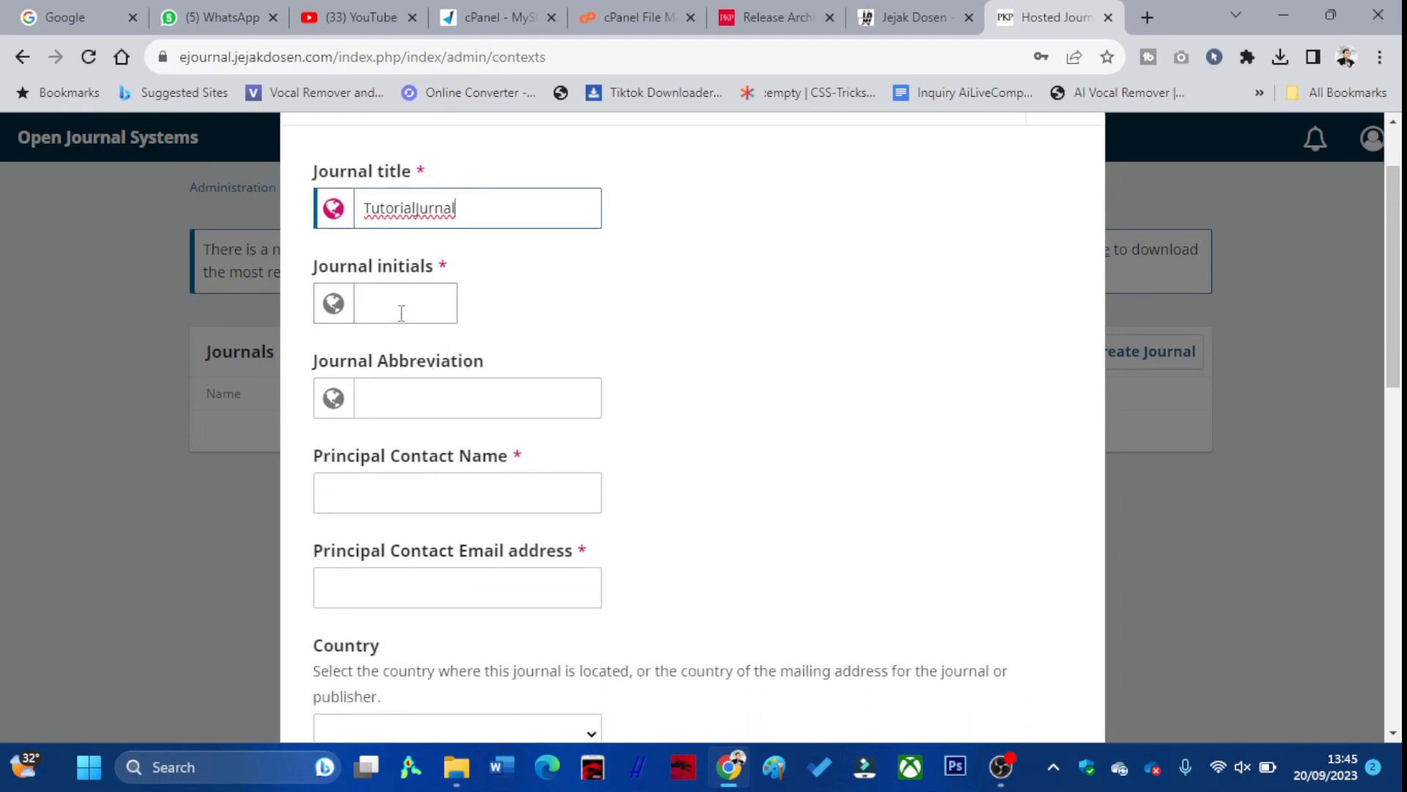
scroll(425, 313, up, 1)
click(986, 210)
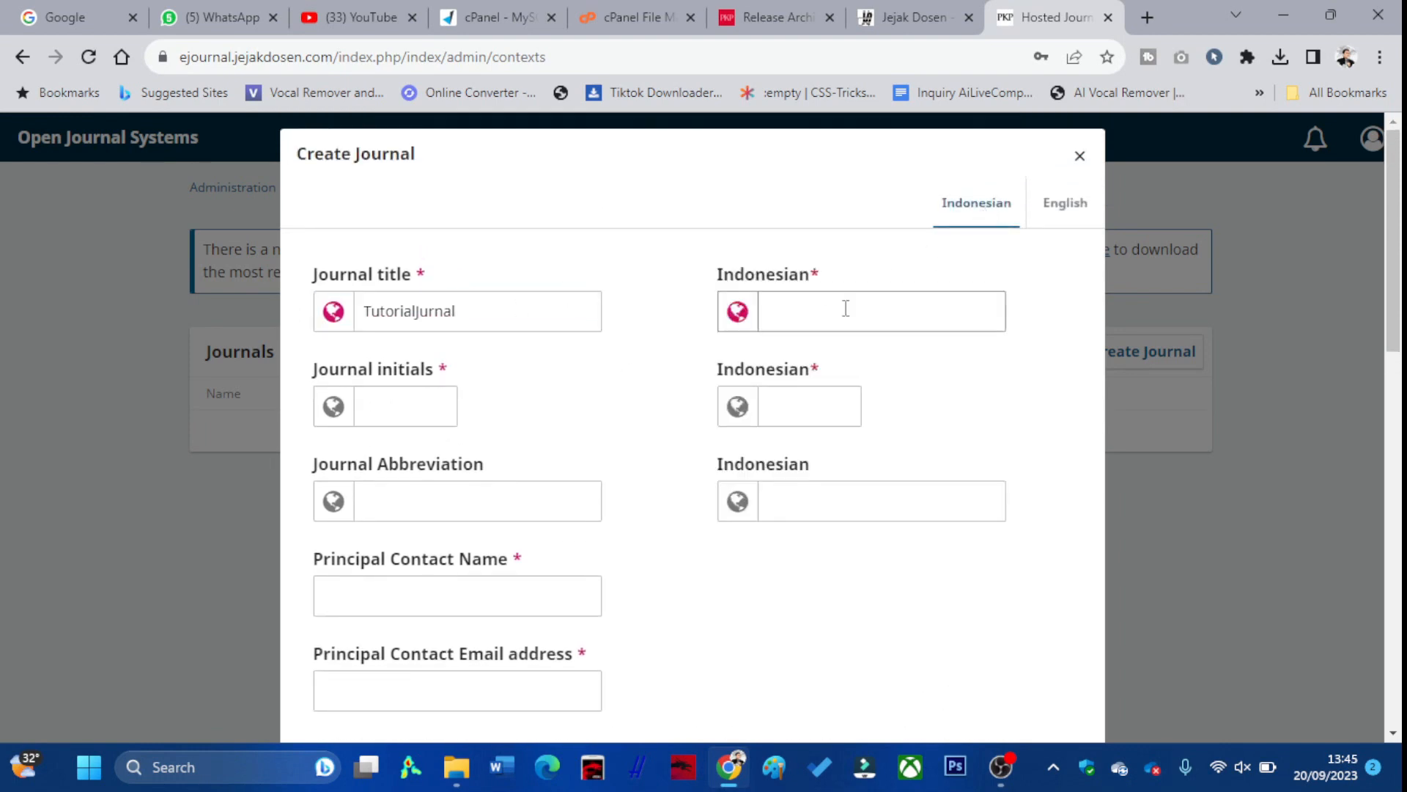
drag(511, 331, 326, 306)
key(ctrl+c)
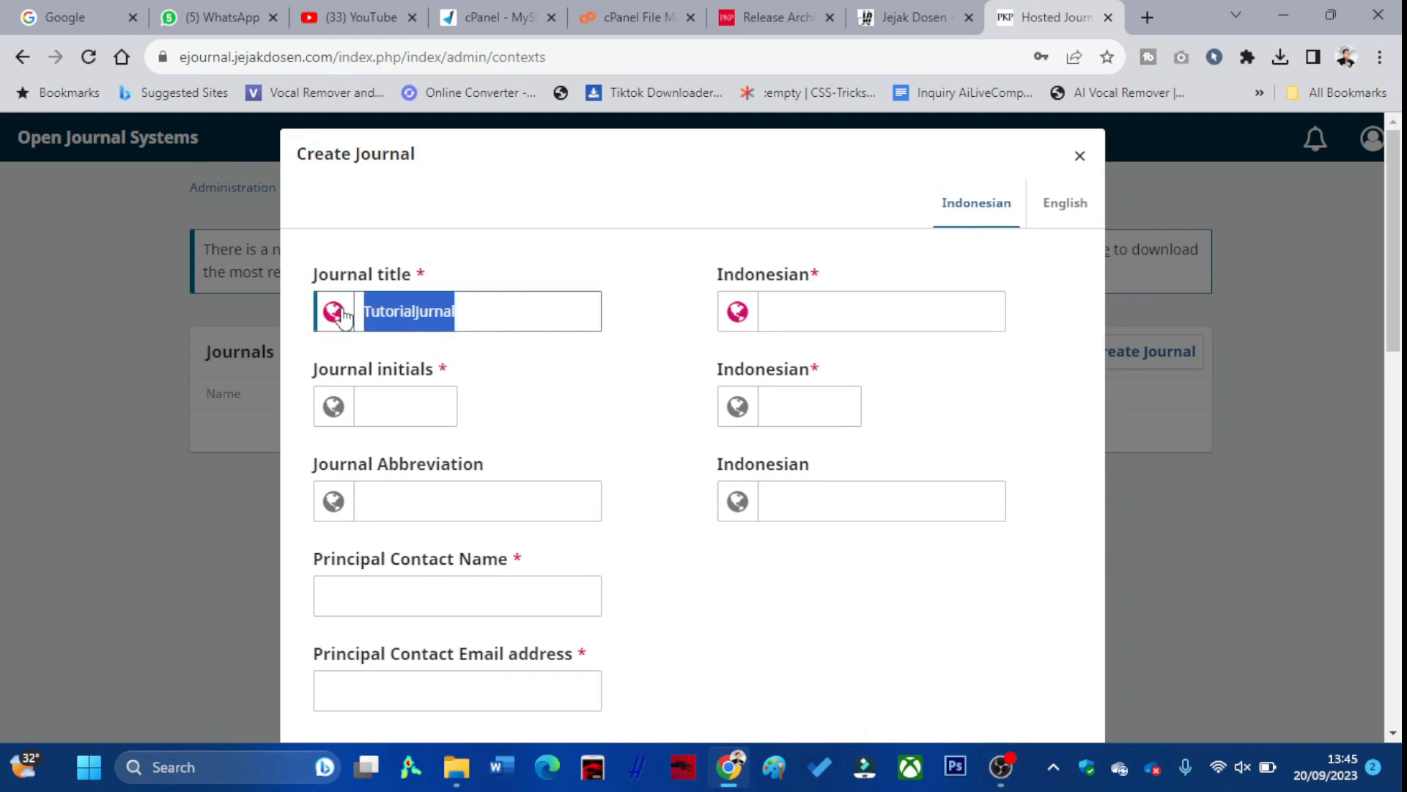
click(801, 323)
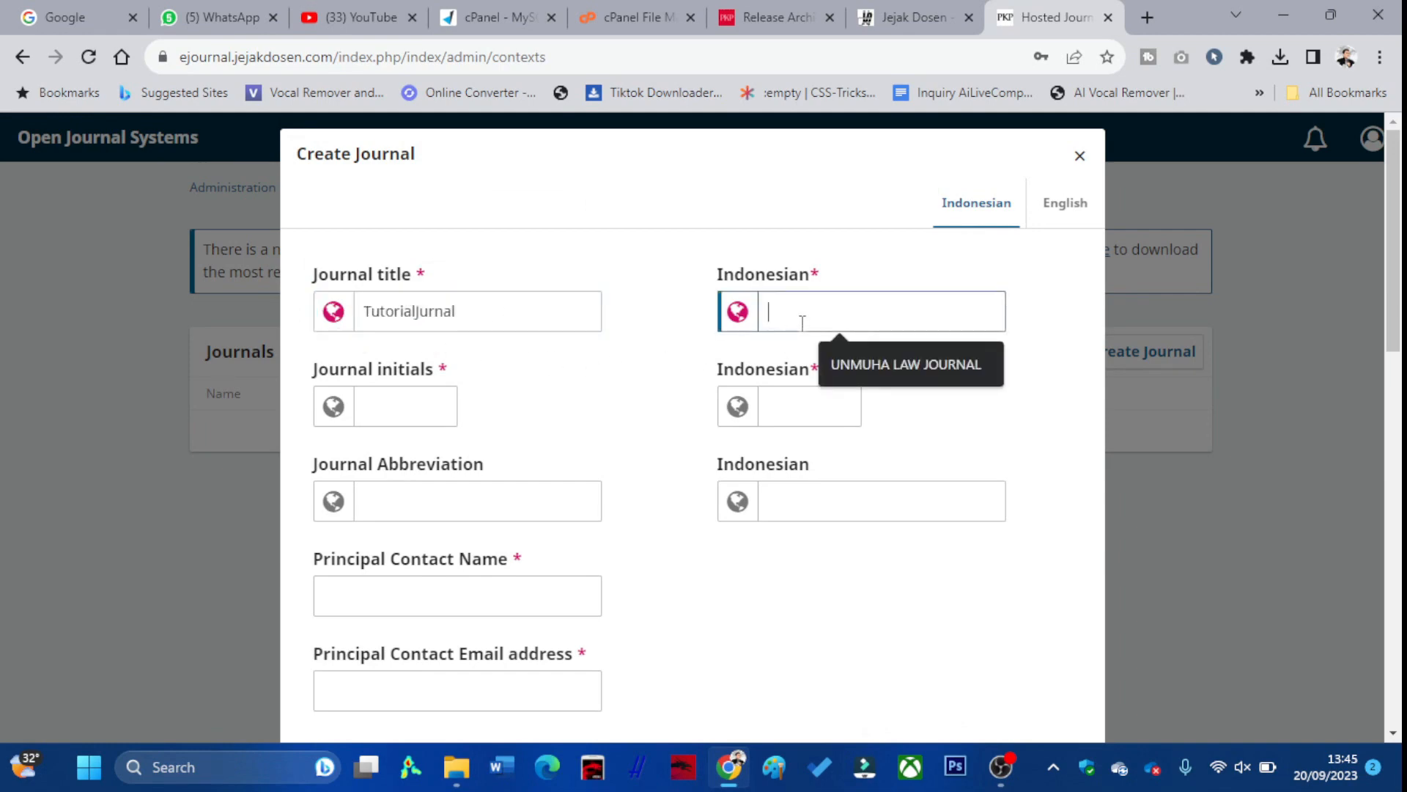
key(ctrl+v)
Enter initials TJ and abbreviation J.T in both the English and Indonesian fields
click(431, 412)
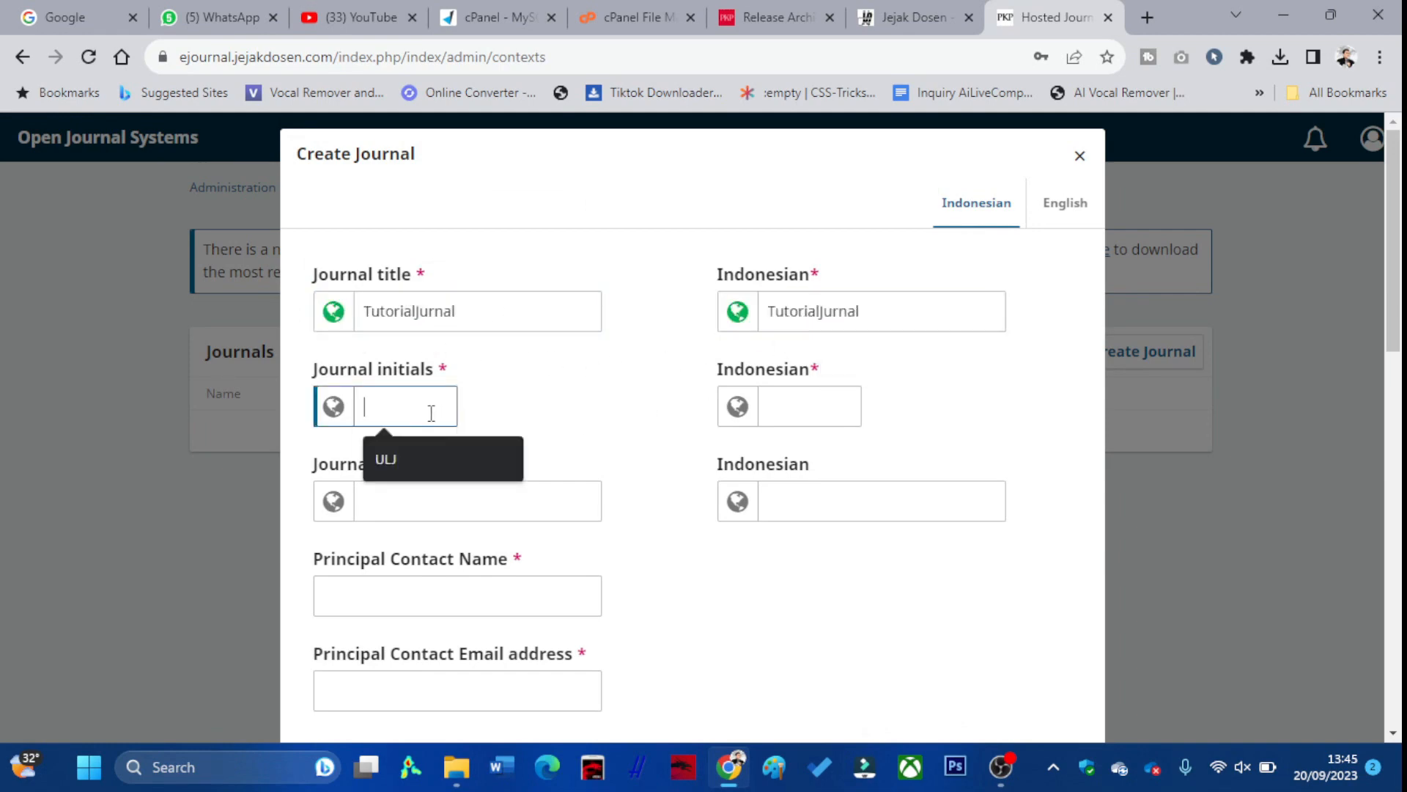
text(TJ)
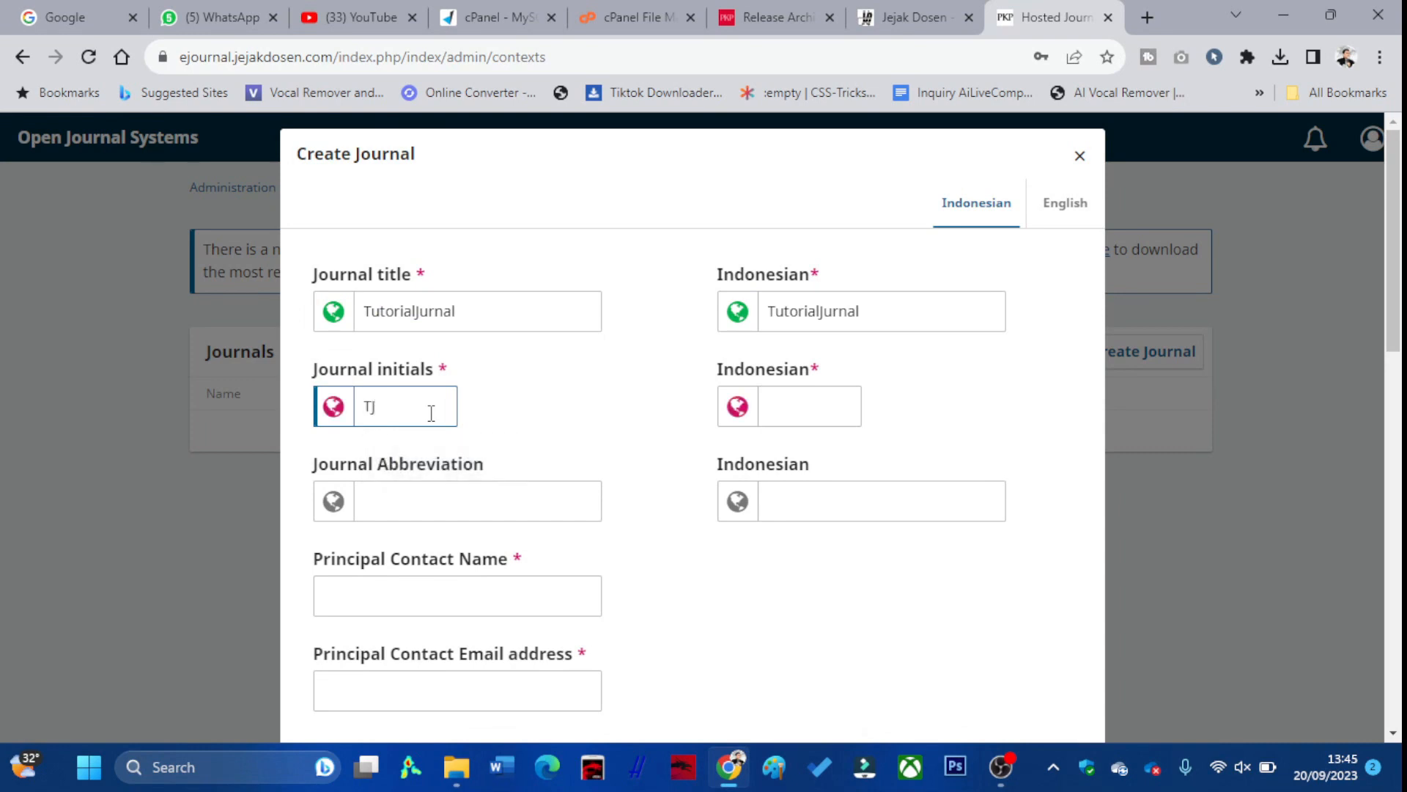
click(807, 423)
text(TJ)
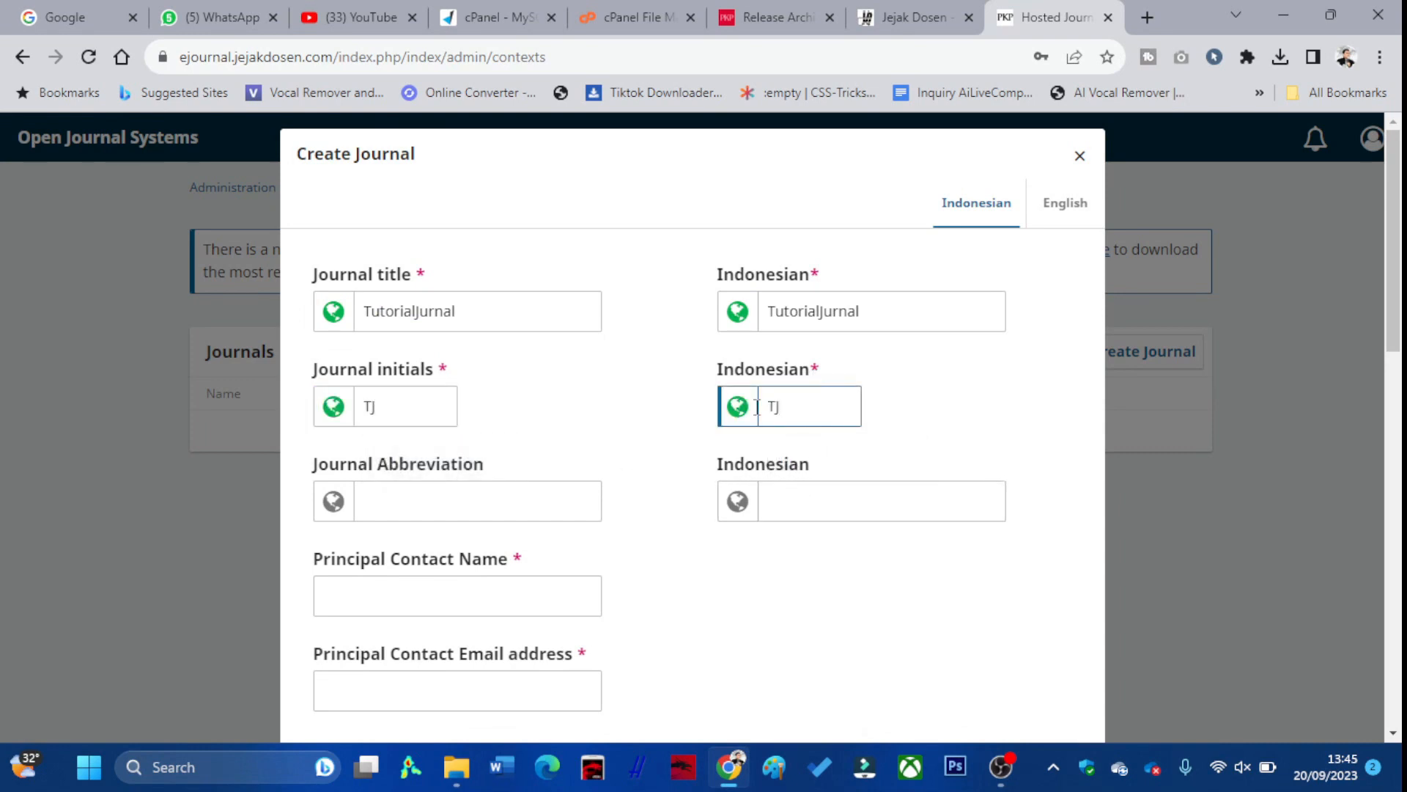
click(500, 514)
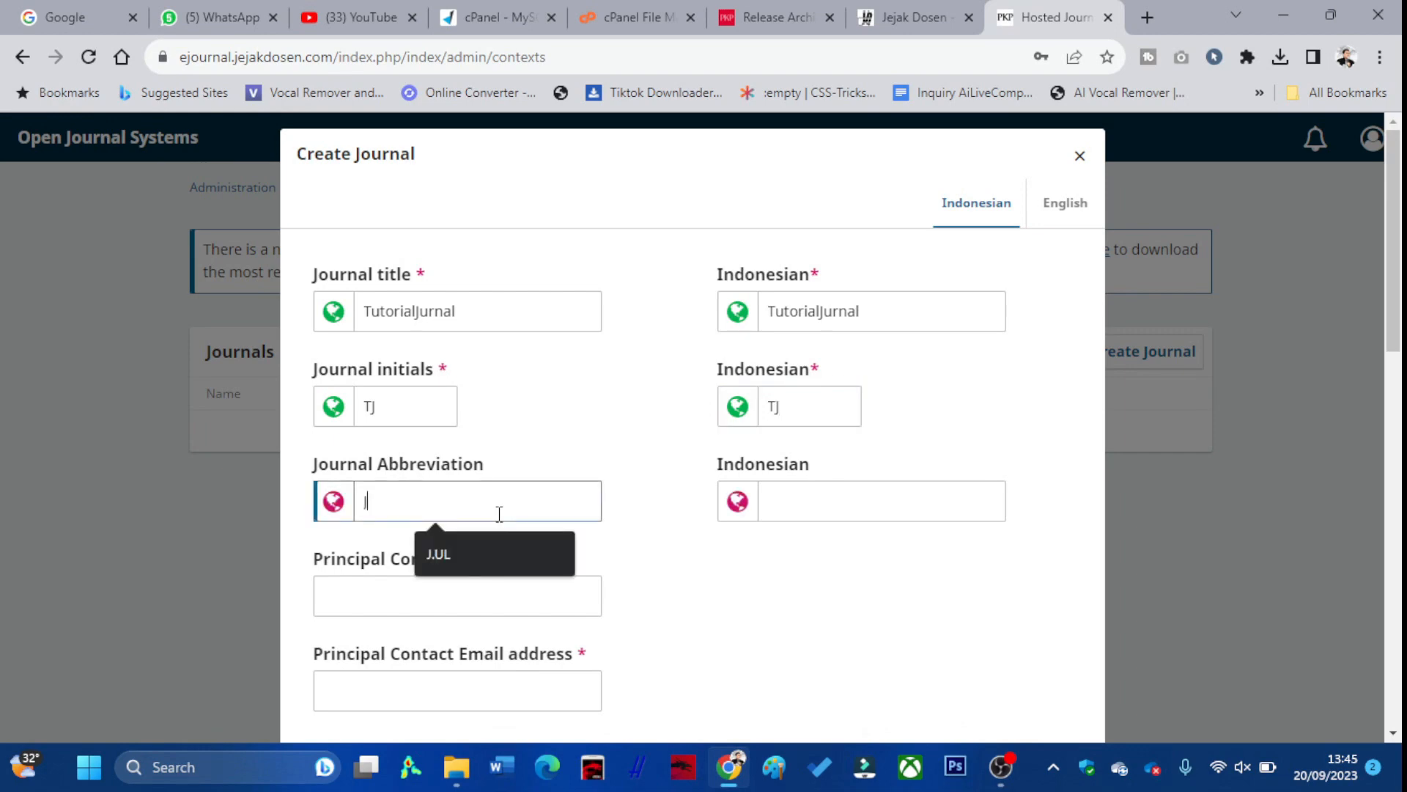
text(J.T)
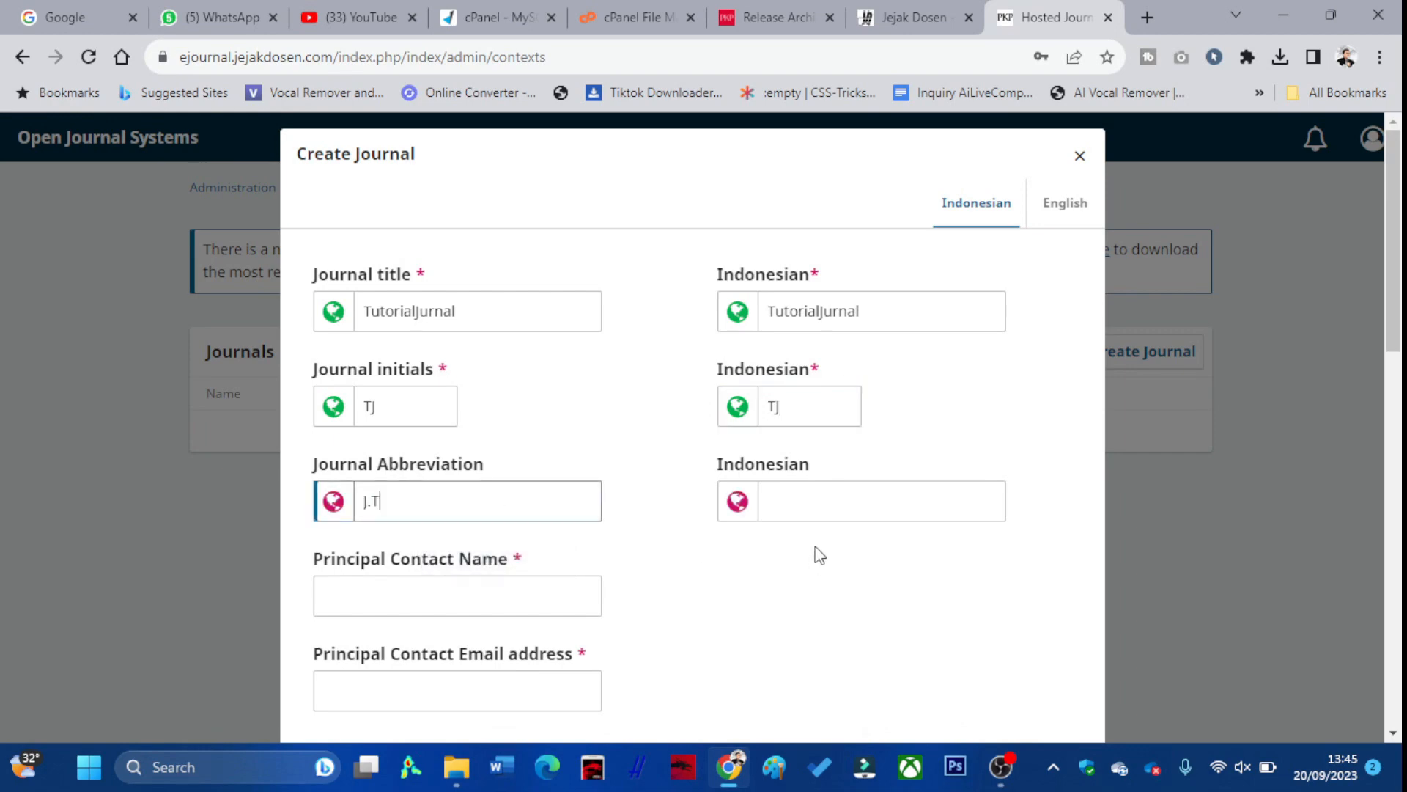
click(807, 507)
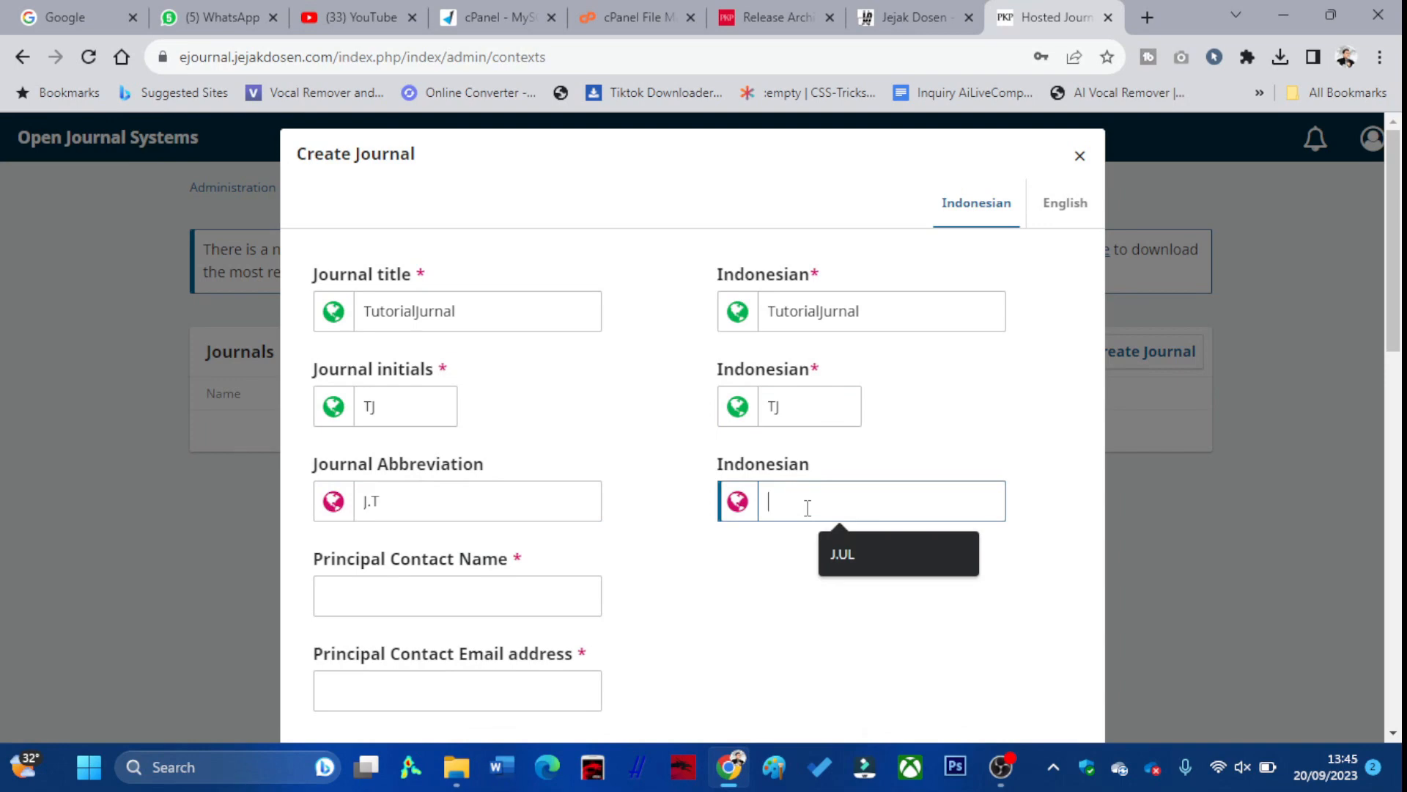
text(J.T)
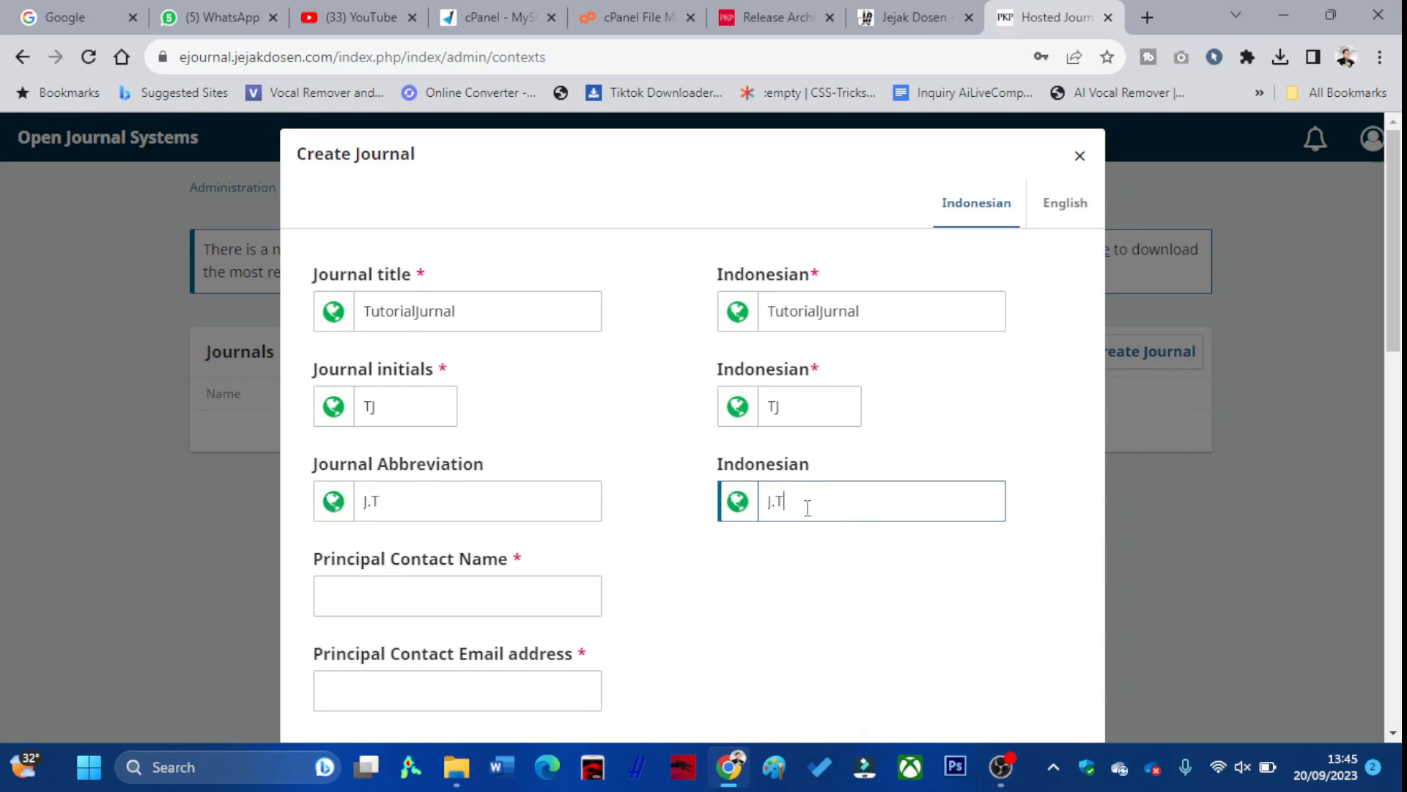
Autofill the principal contact's name, e-mail and country, and set the URL path to jt
scroll(463, 618, down, 3)
click(439, 396)
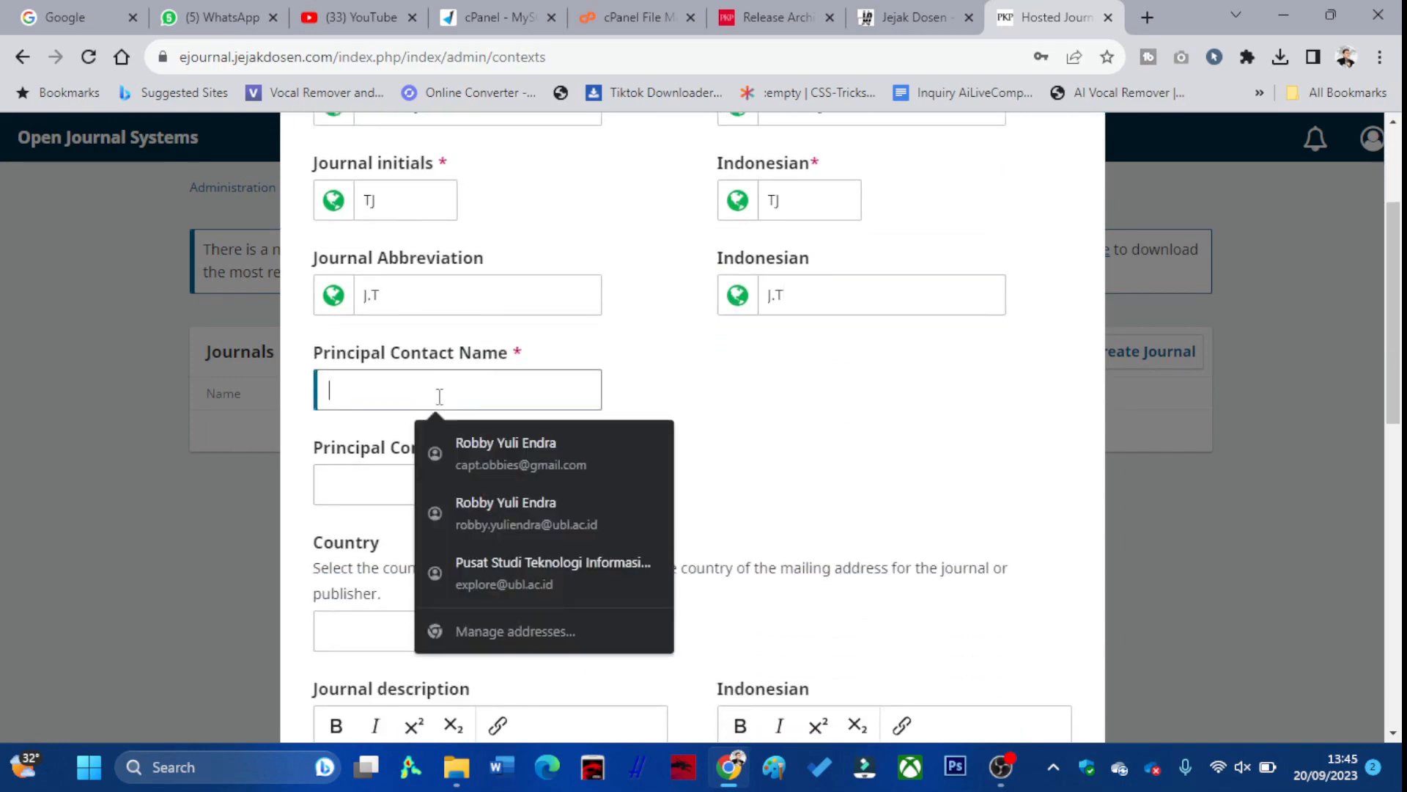
text(Robby)
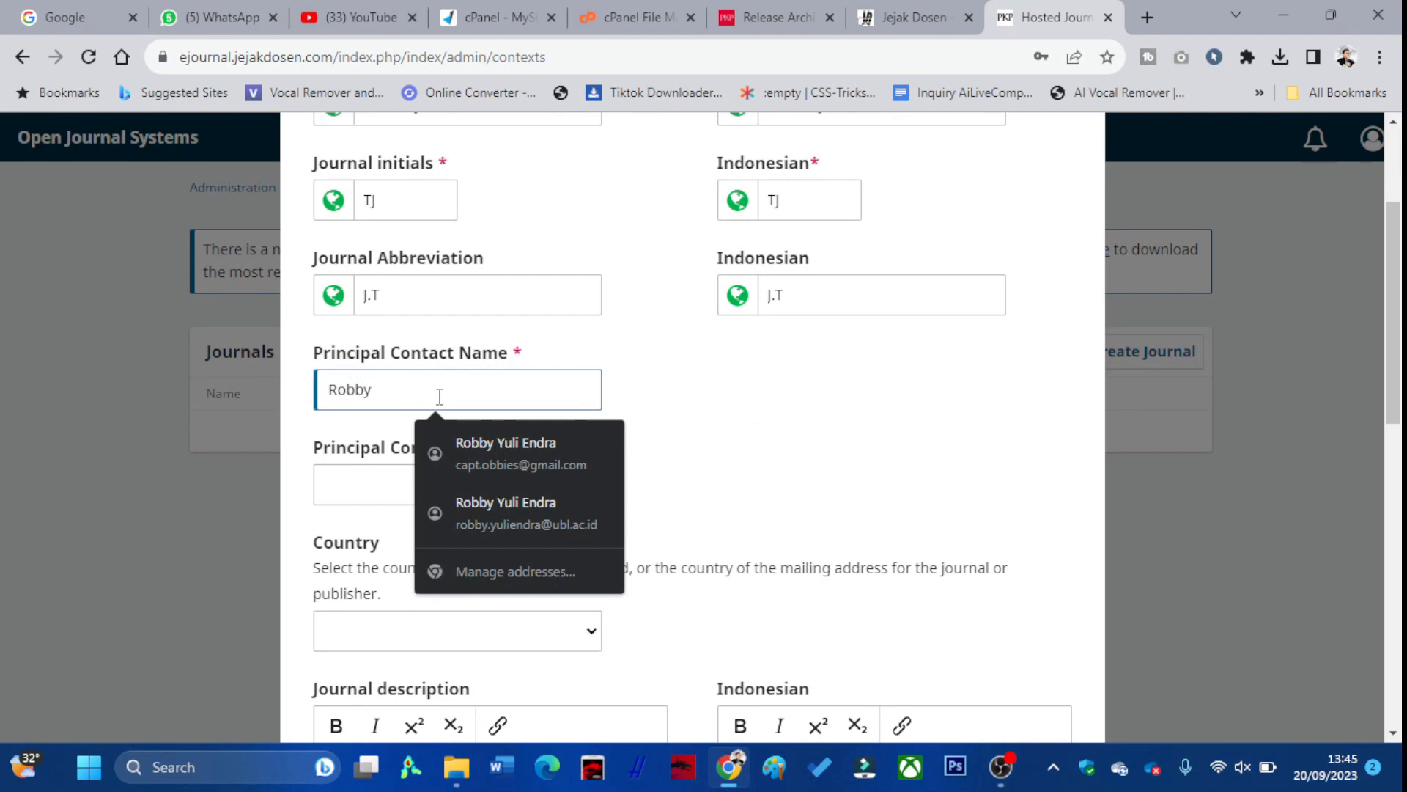
click(521, 436)
scroll(539, 505, down, 1)
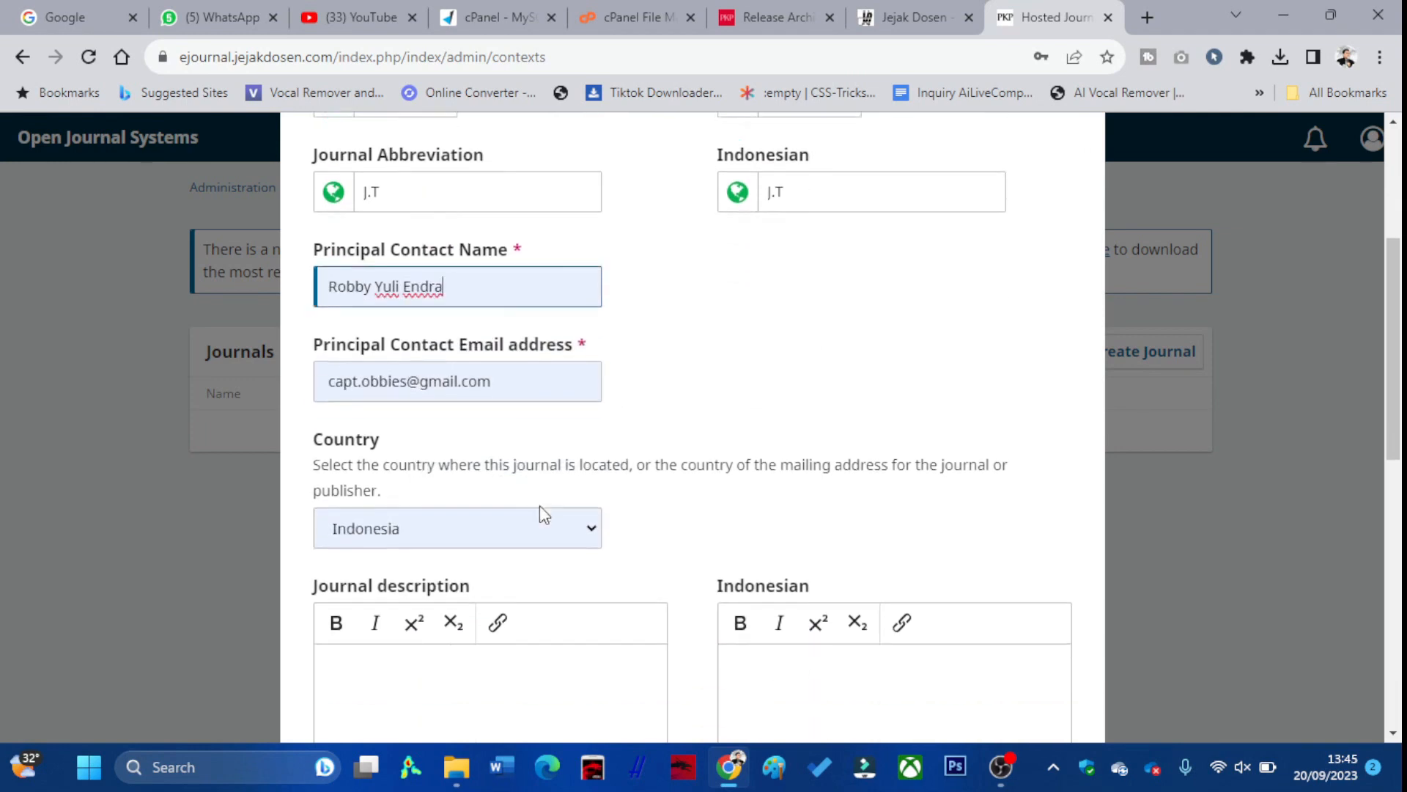
scroll(528, 486, up, 1)
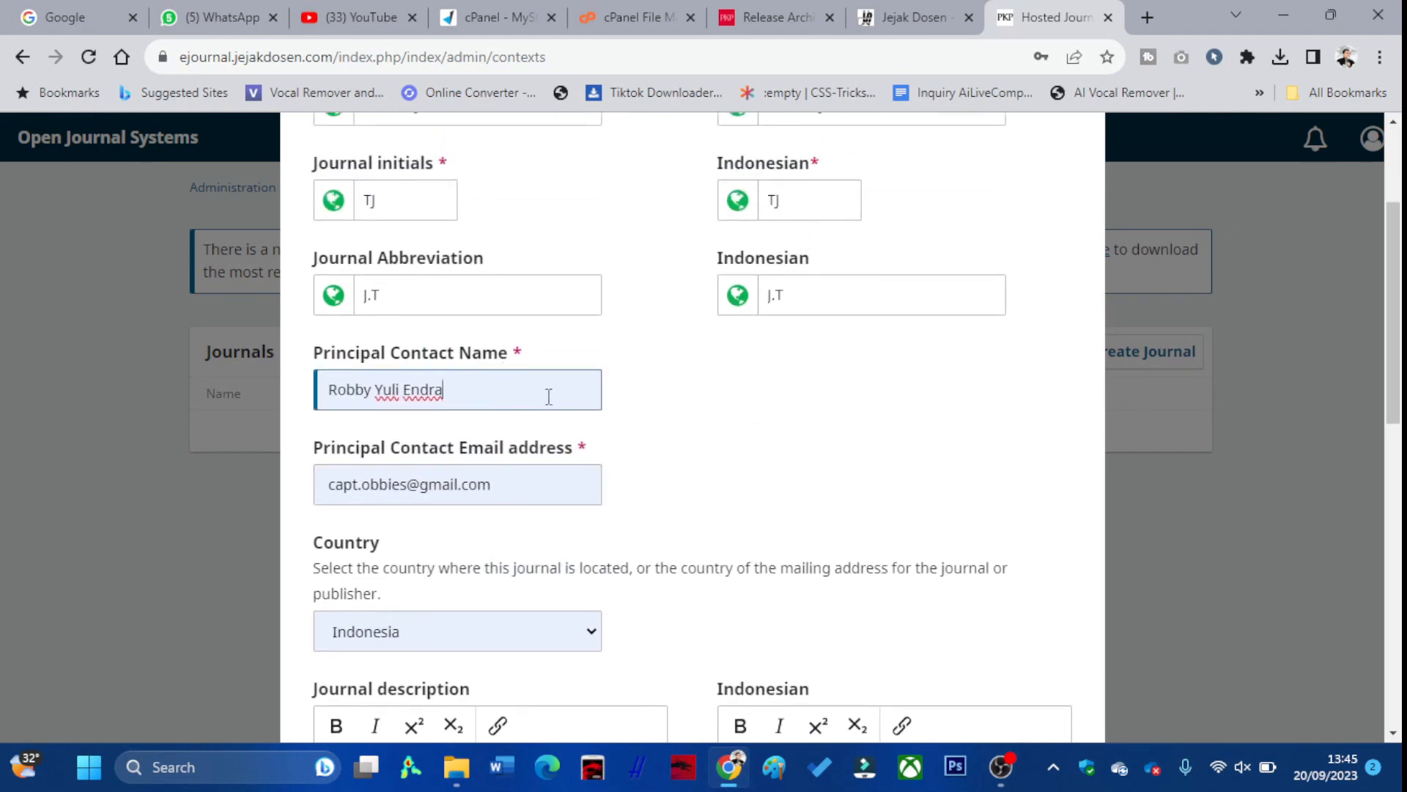
scroll(459, 415, down, 3)
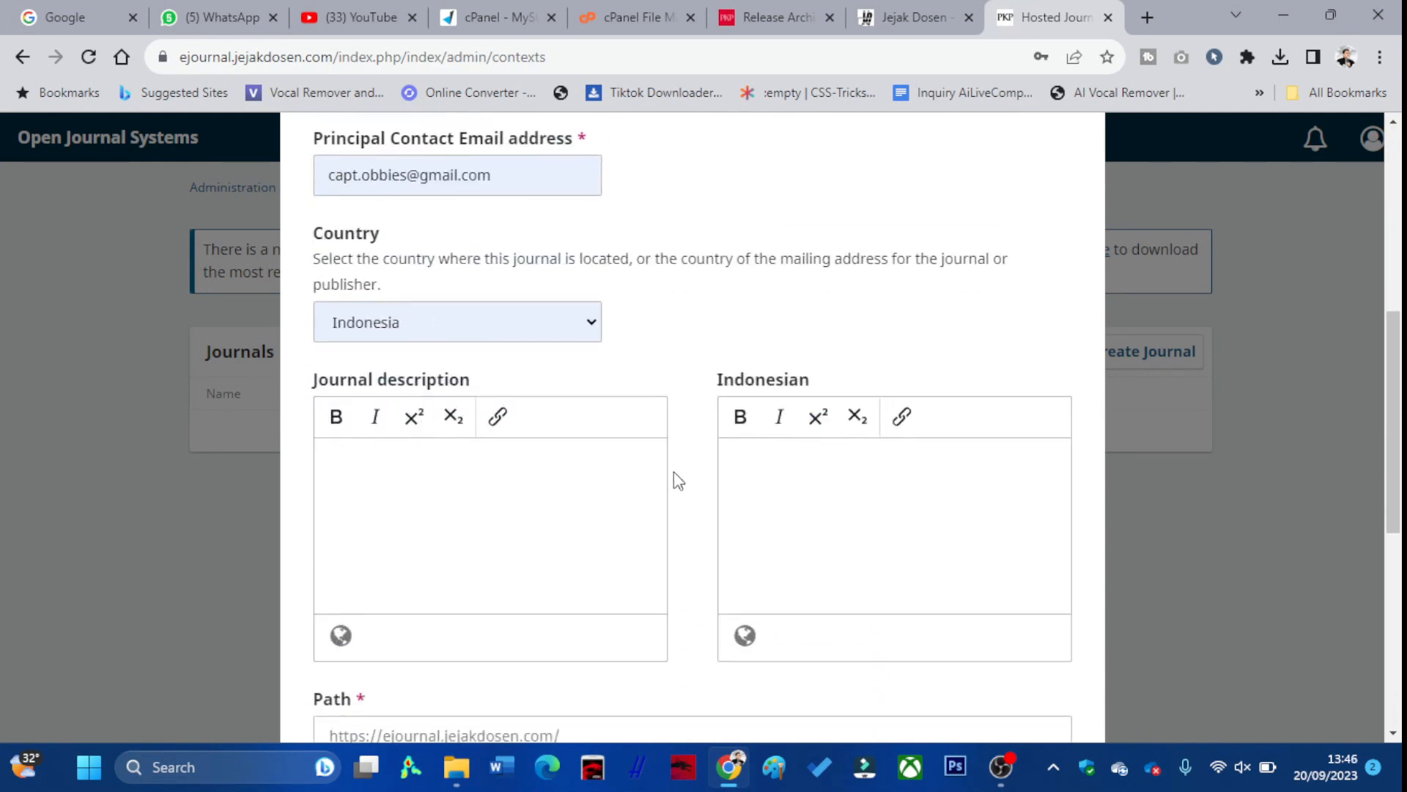
scroll(679, 482, down, 2)
click(614, 531)
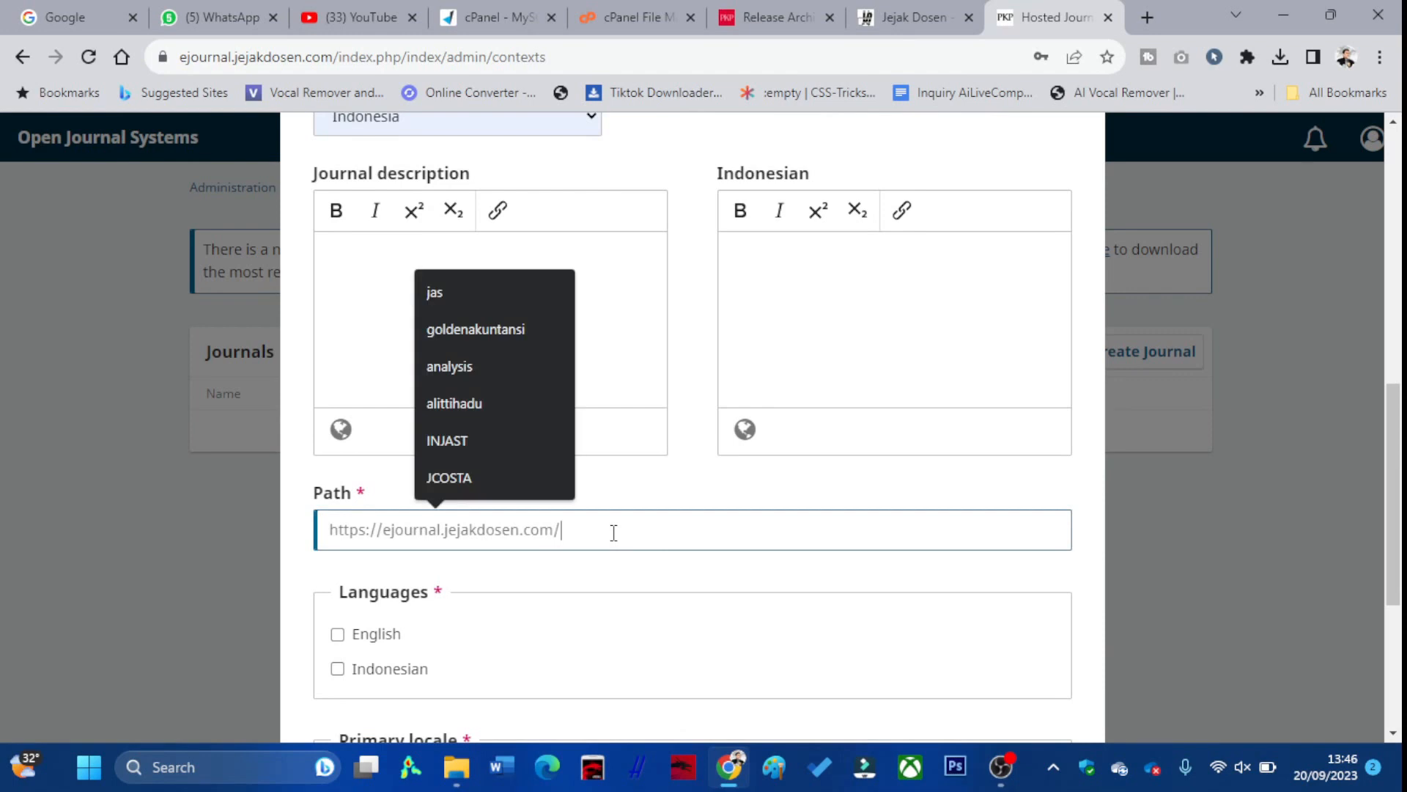
text(jt)
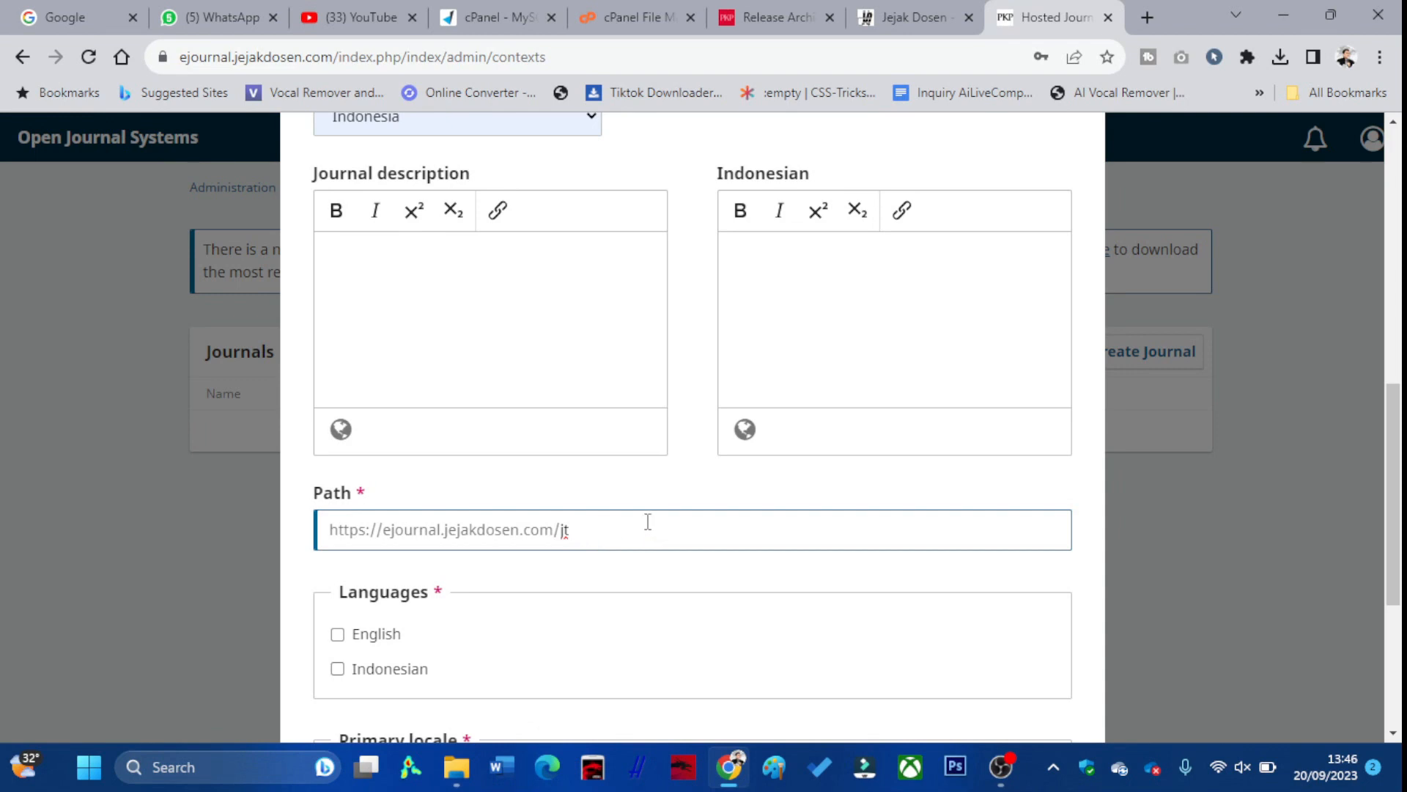
Enable English as journal language and primary locale, make the journal public, and save
scroll(647, 521, down, 1)
click(376, 535)
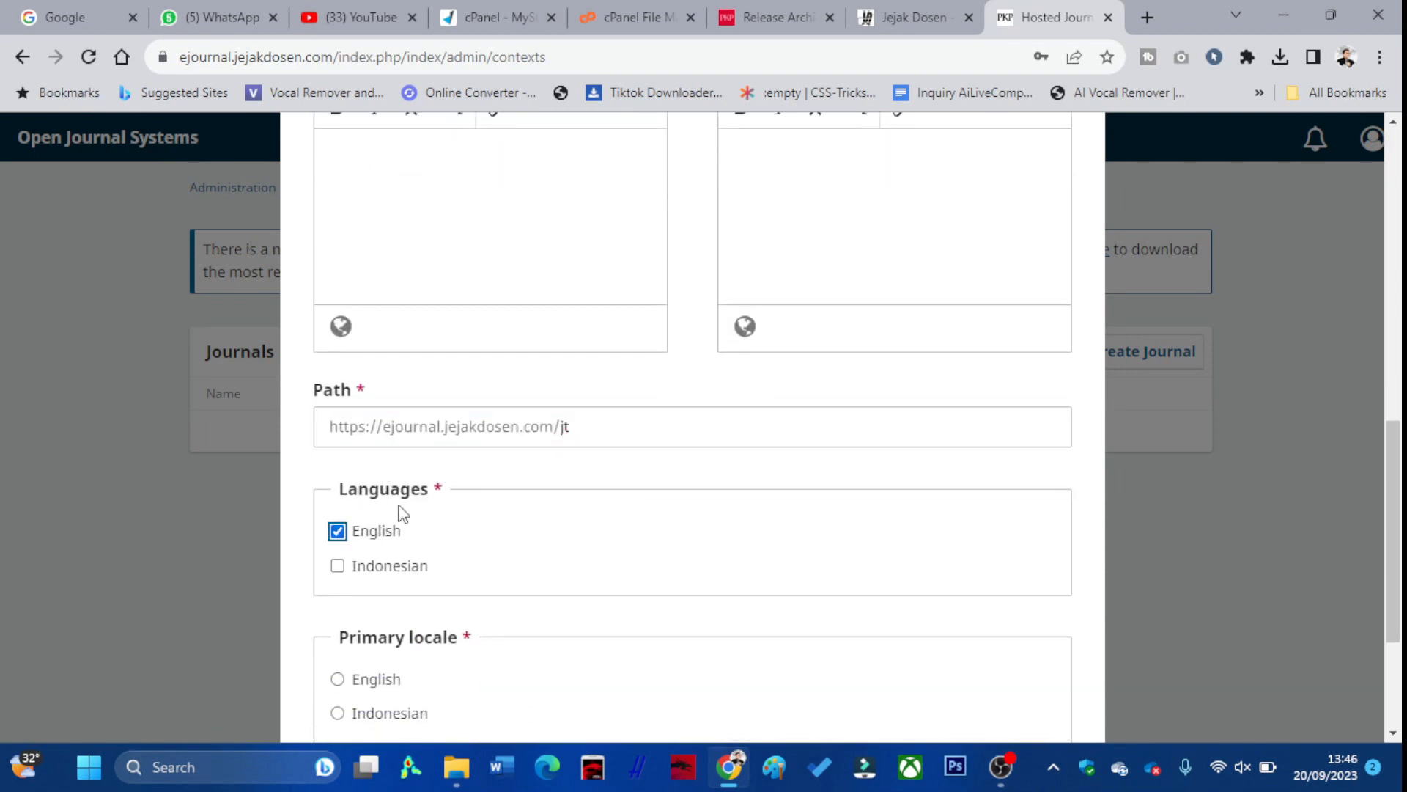
scroll(432, 509, down, 3)
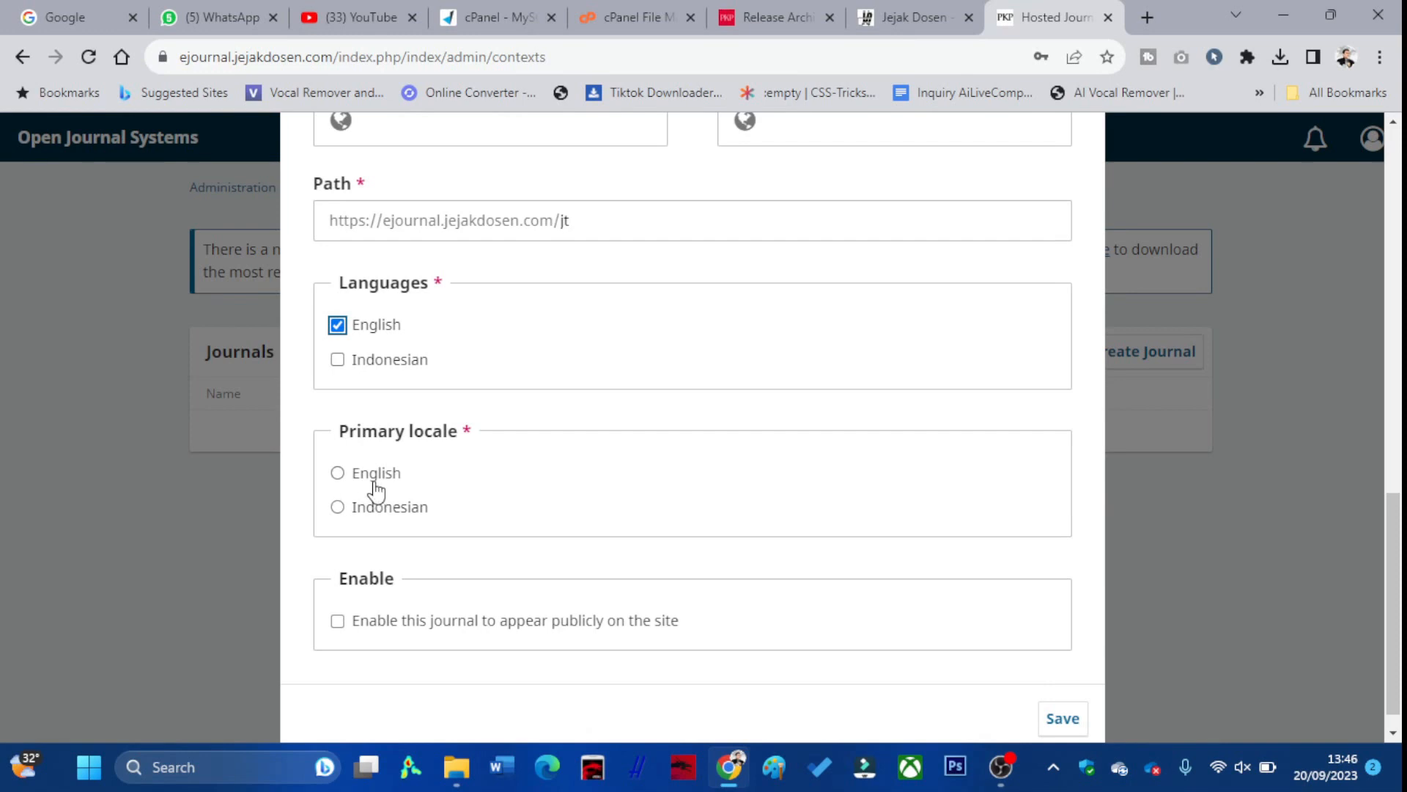
click(376, 480)
click(337, 626)
scroll(597, 526, down, 1)
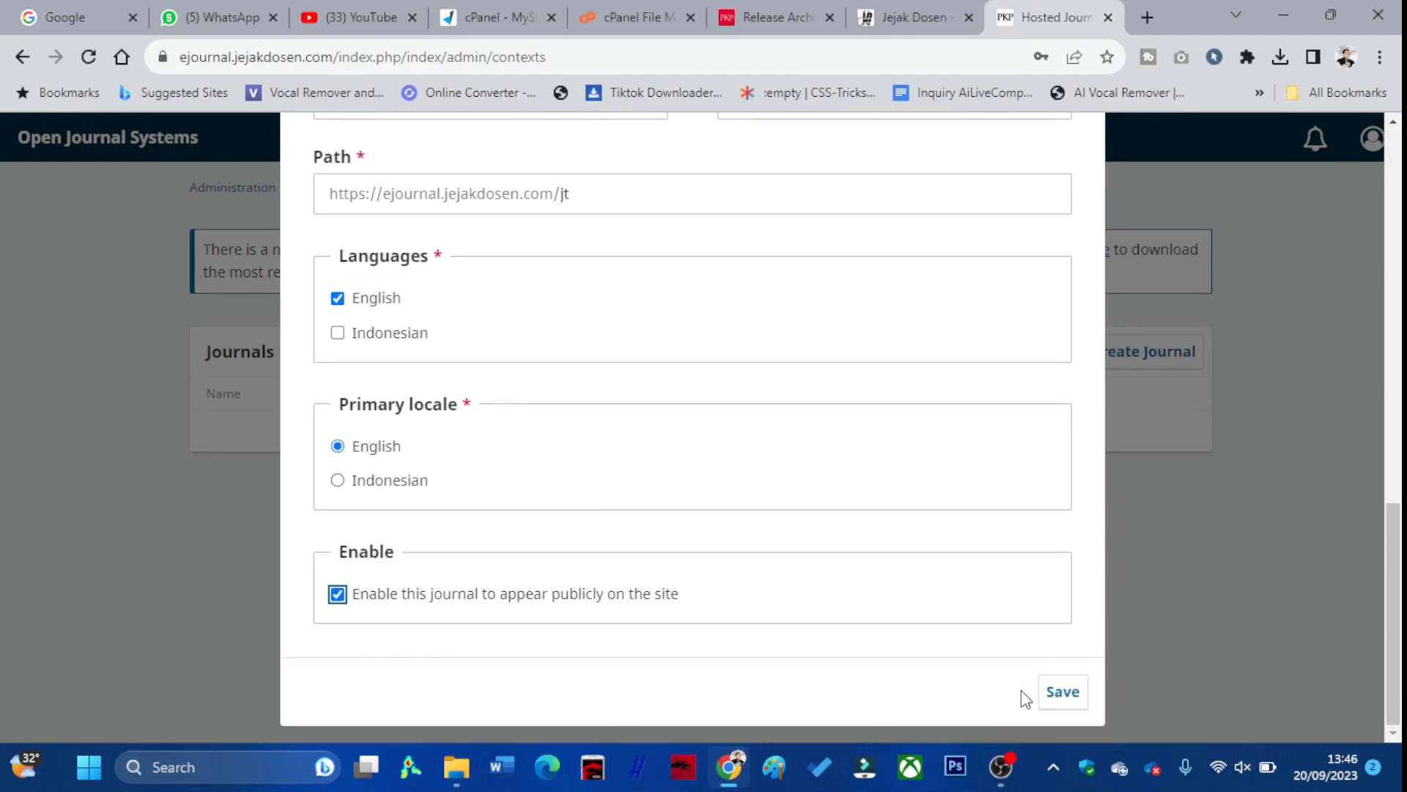
scroll(579, 612, up, 3)
scroll(580, 612, down, 3)
click(1068, 692)
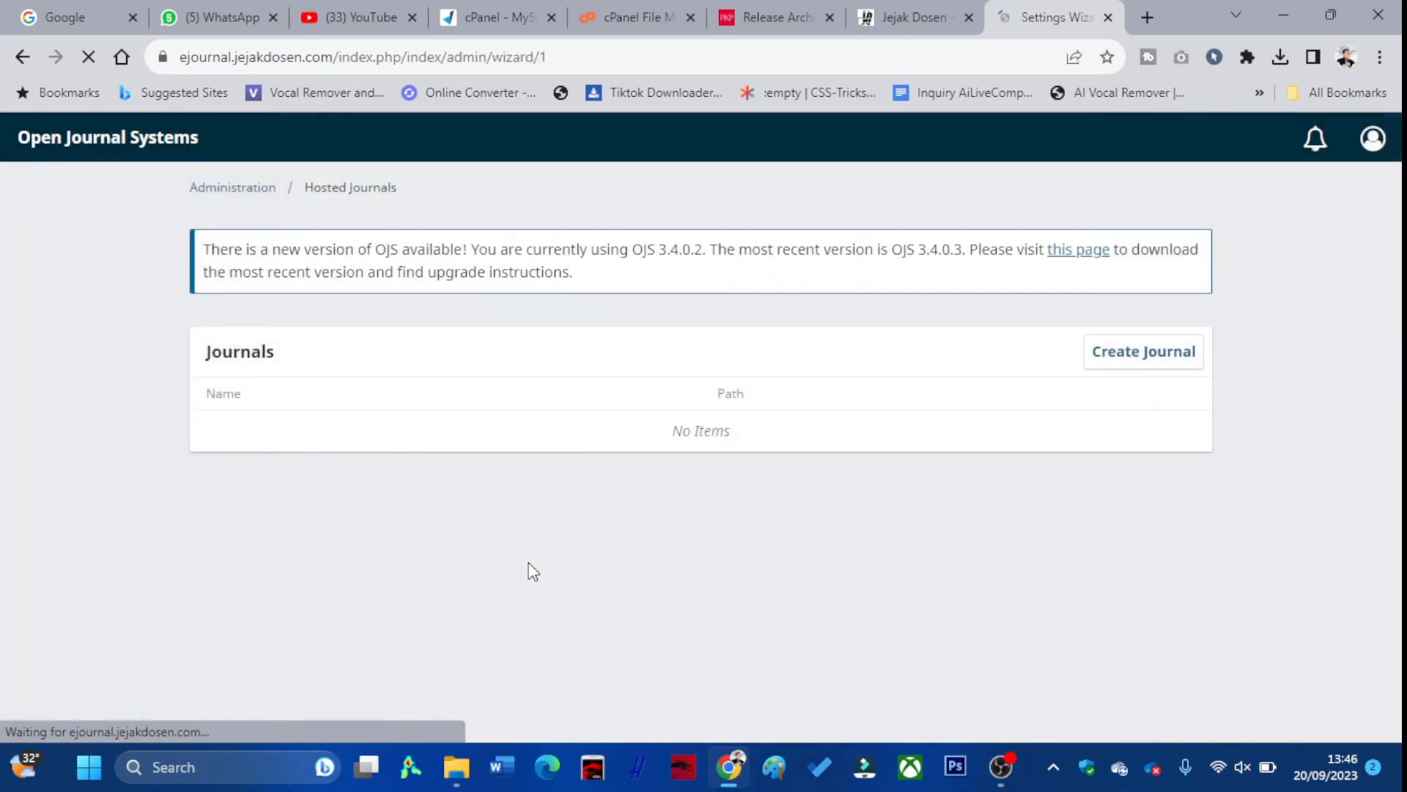
Scroll through TutorialJurnal's loaded Settings Wizard and bring up the journal switcher list
scroll(513, 570, down, 2)
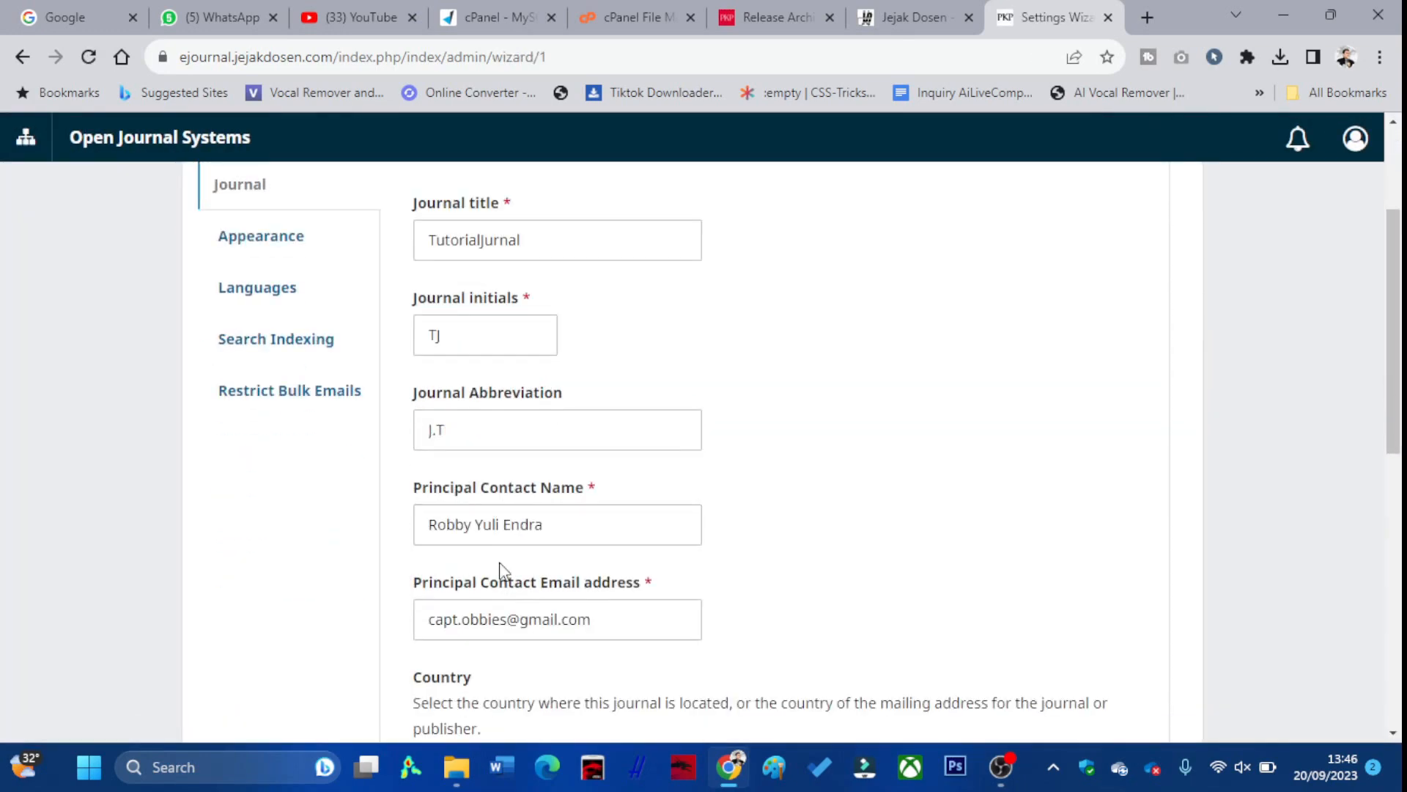
scroll(484, 542, up, 2)
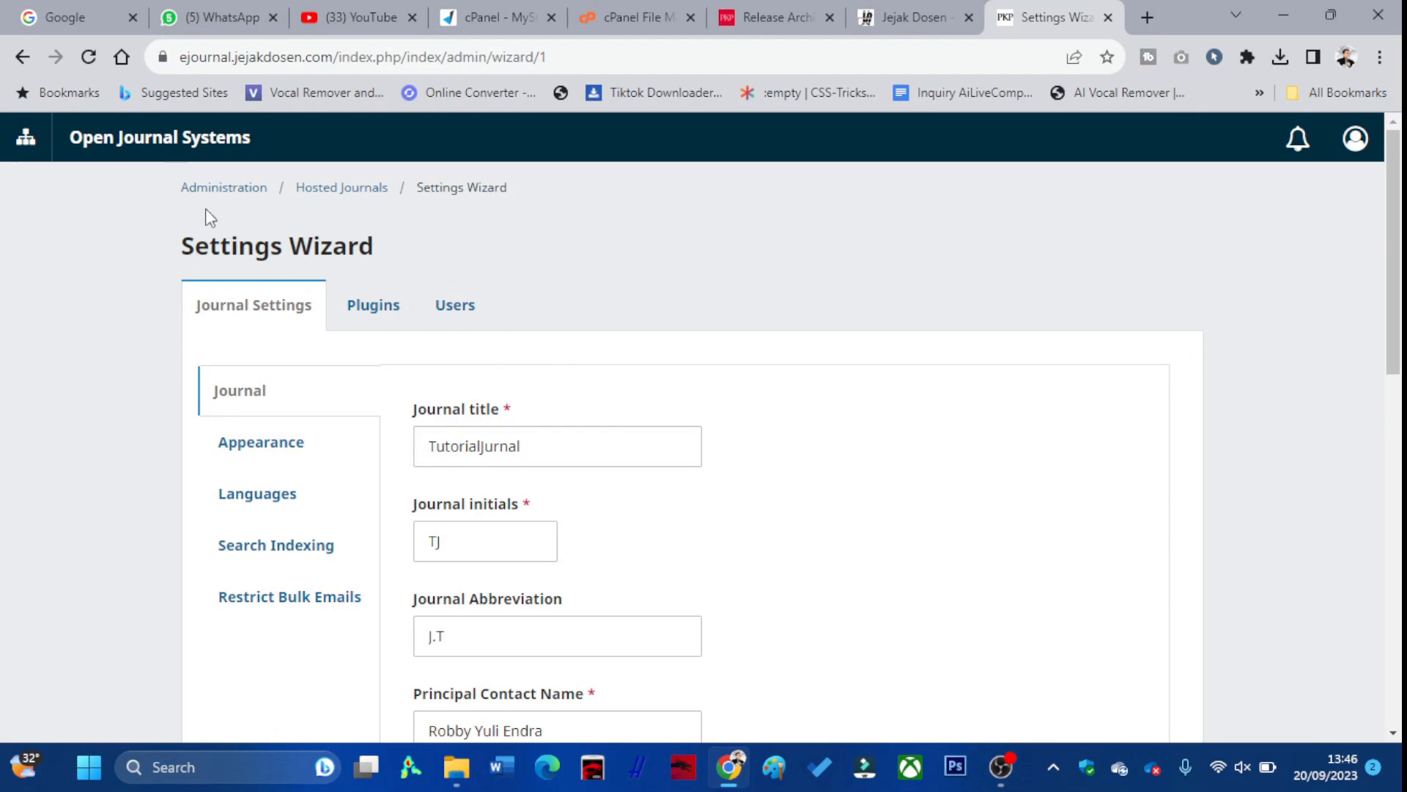
click(27, 138)
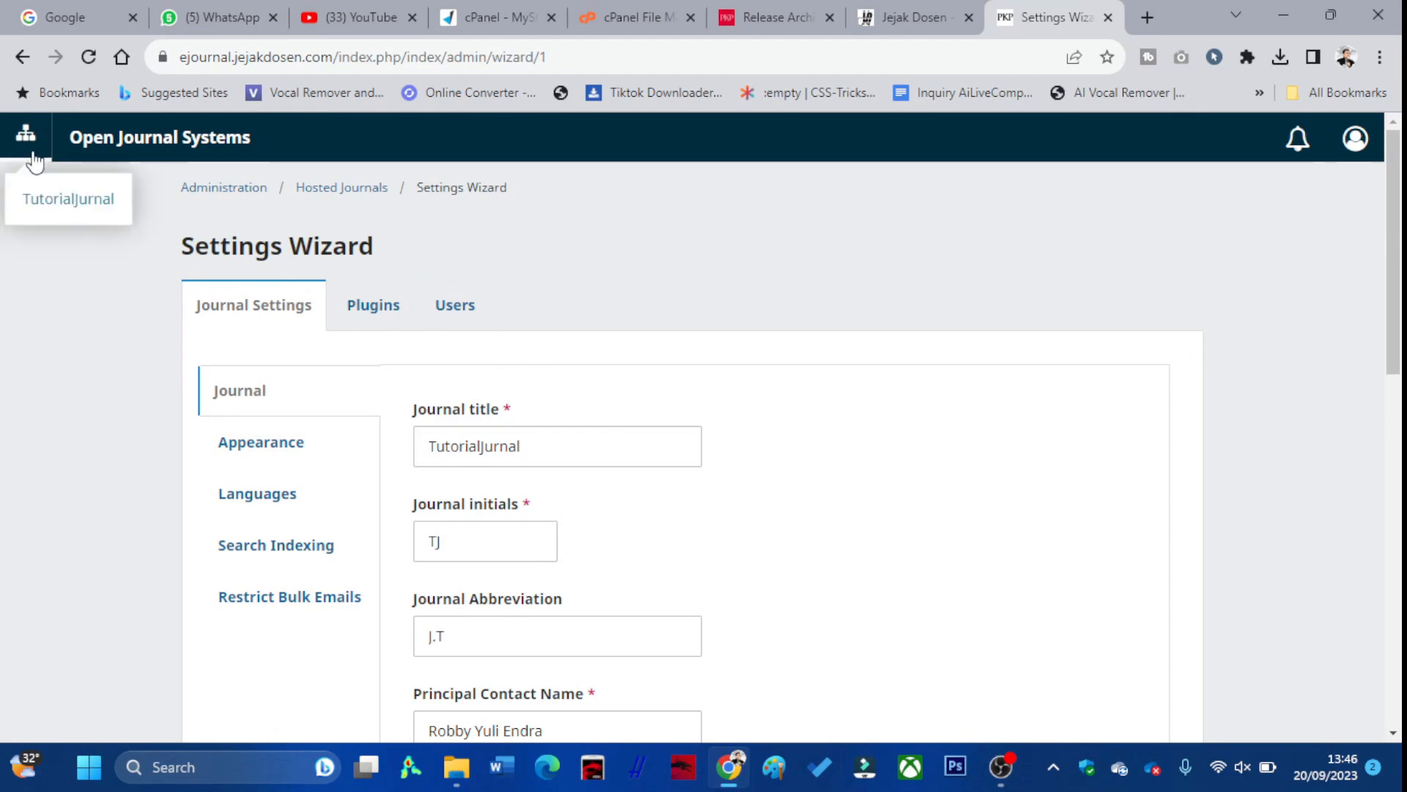
Enter TutorialJurnal's dashboard, open its homepage in a new tab, then return to Submissions
click(54, 218)
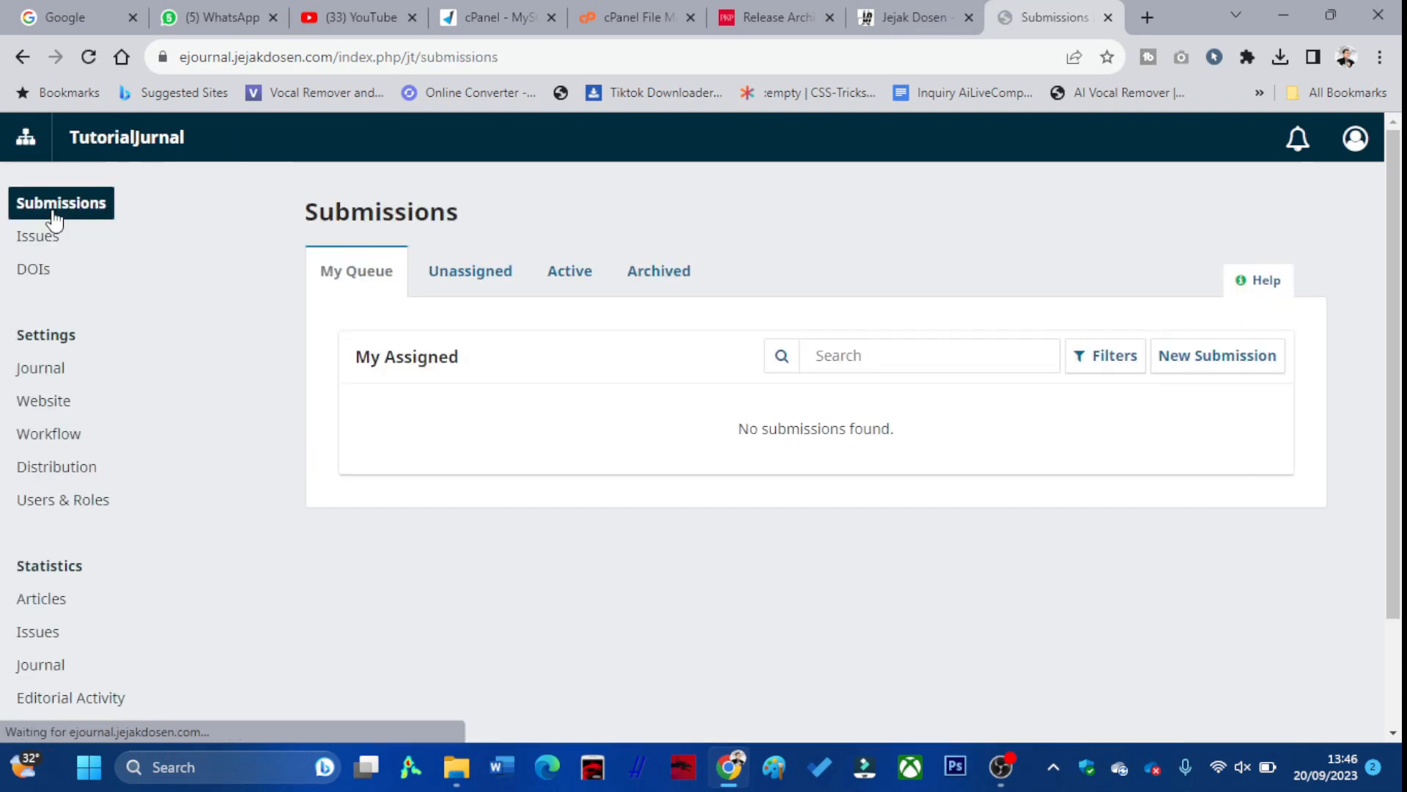
right_click(106, 155)
click(120, 156)
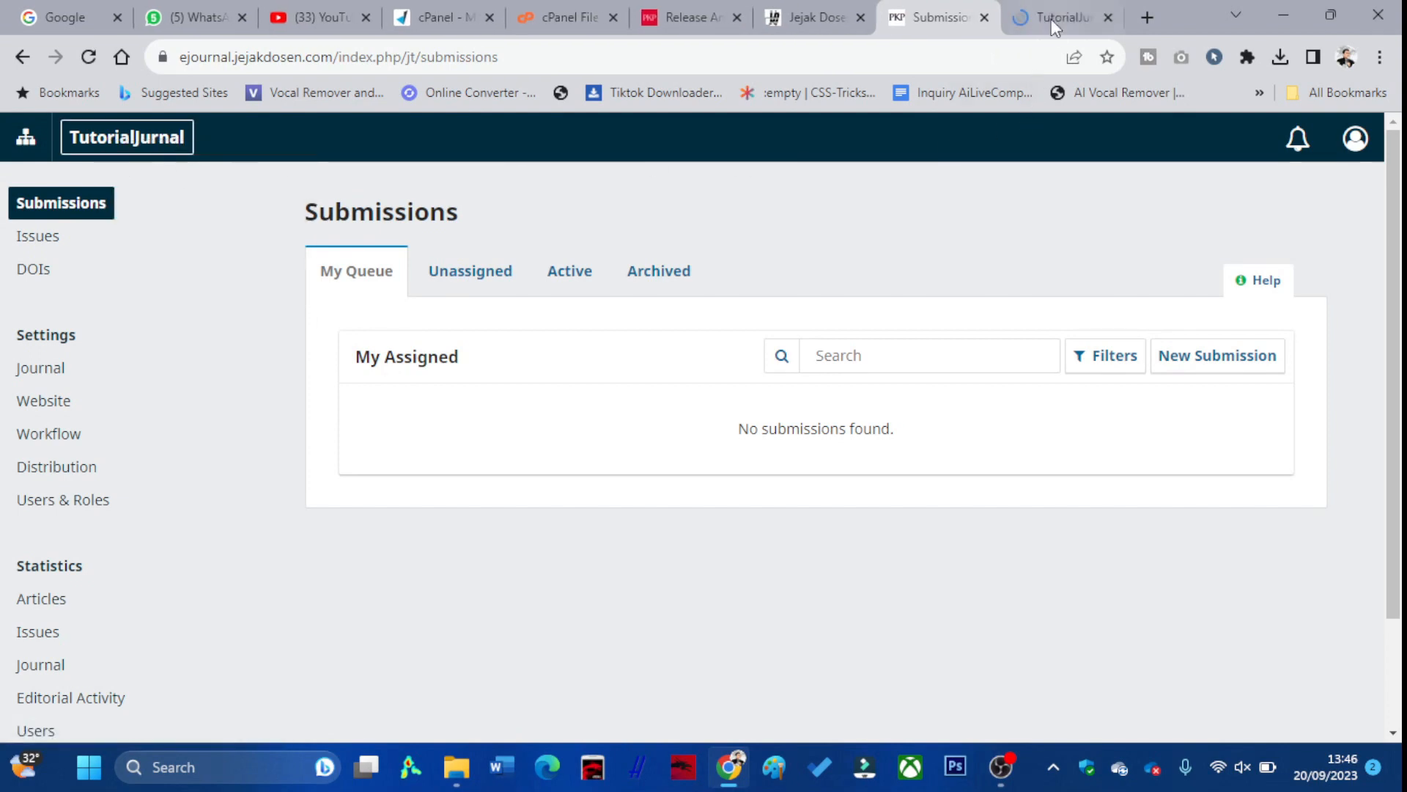
click(1050, 19)
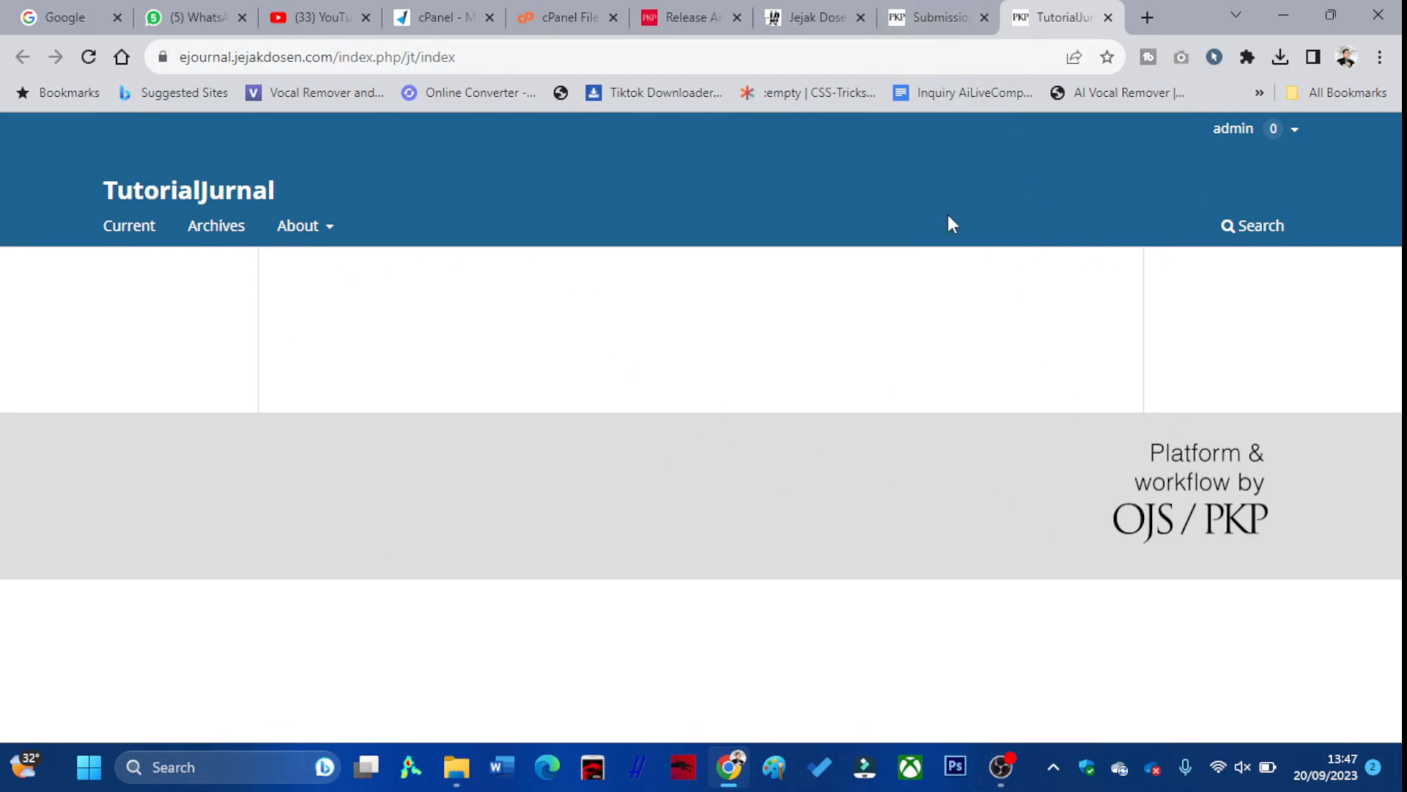
click(953, 30)
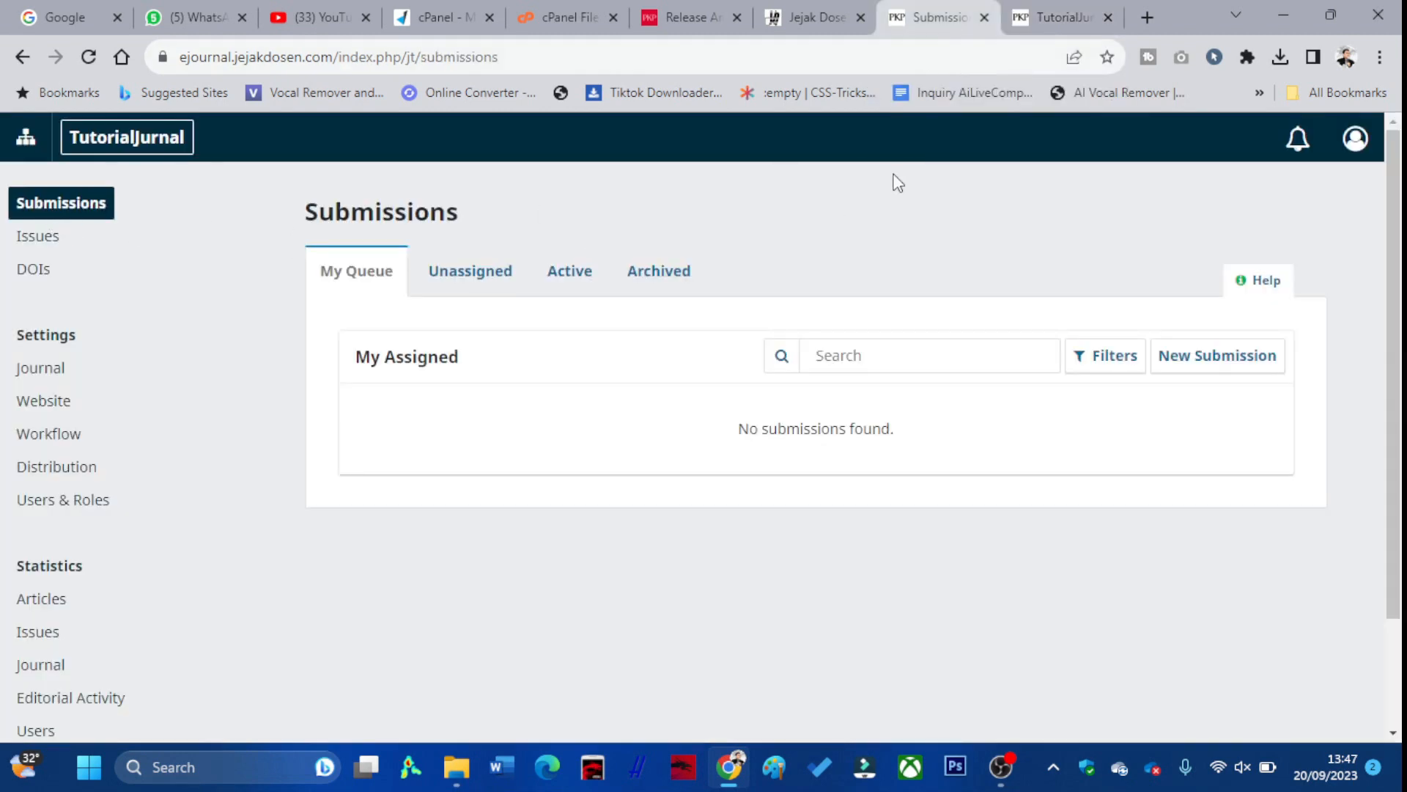
click(1059, 17)
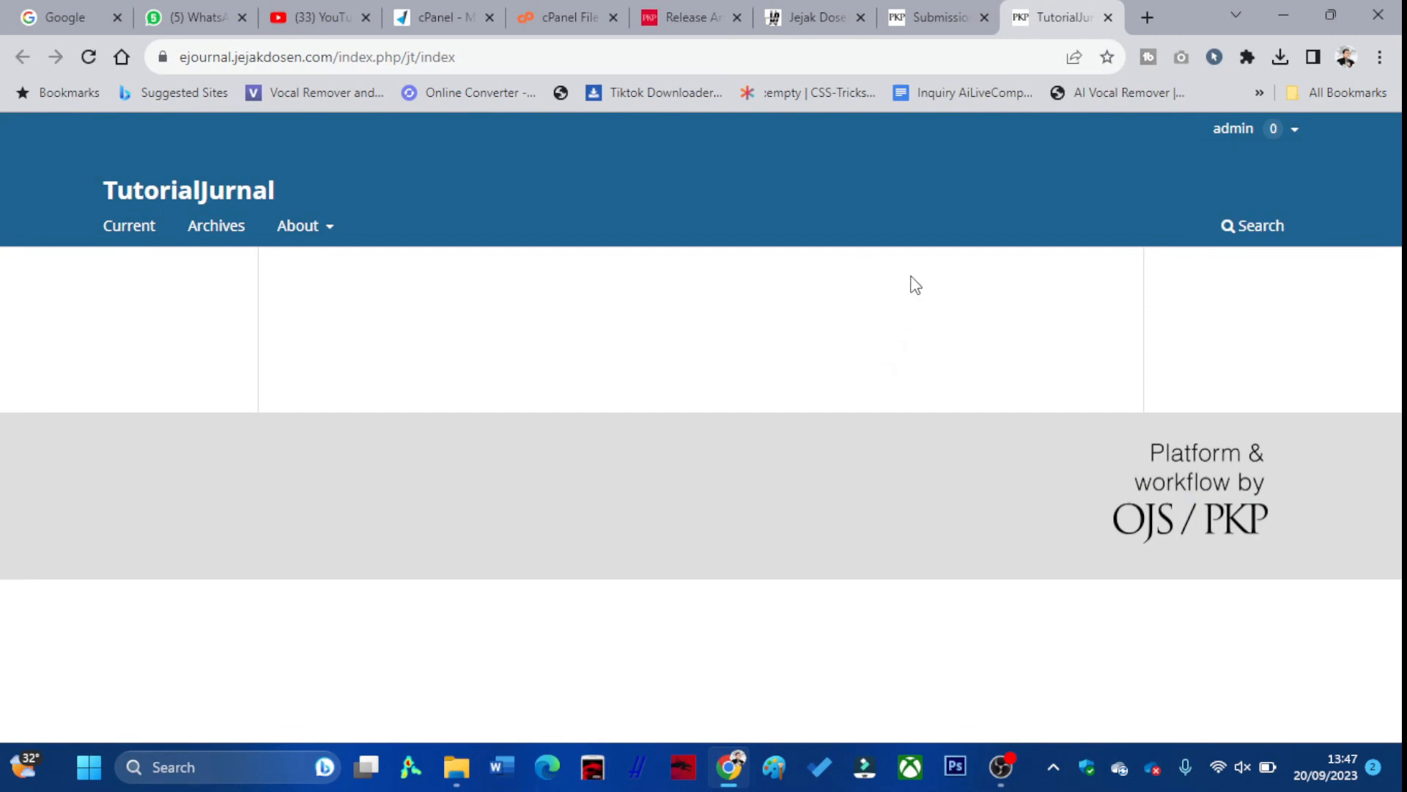
mouse_move(927, 25)
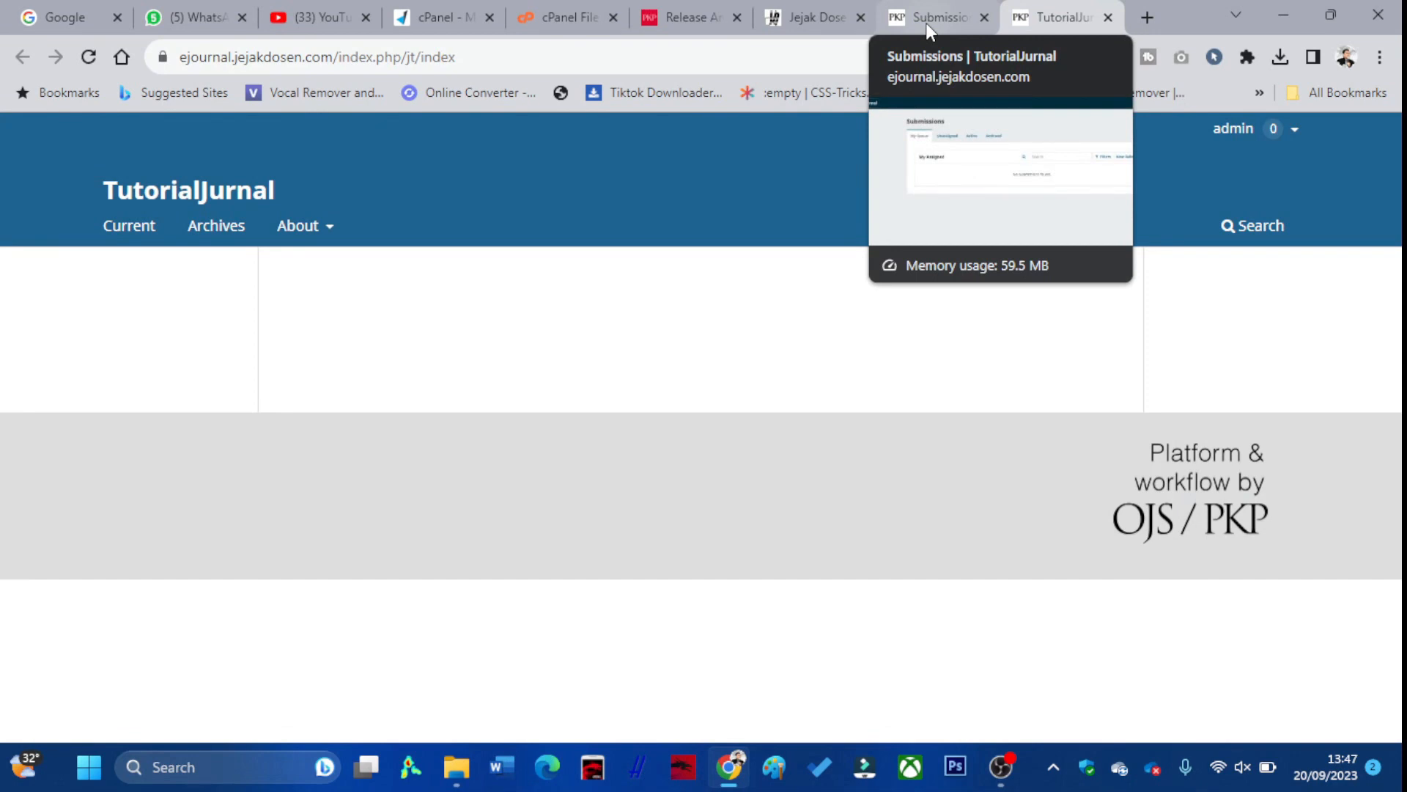
click(907, 31)
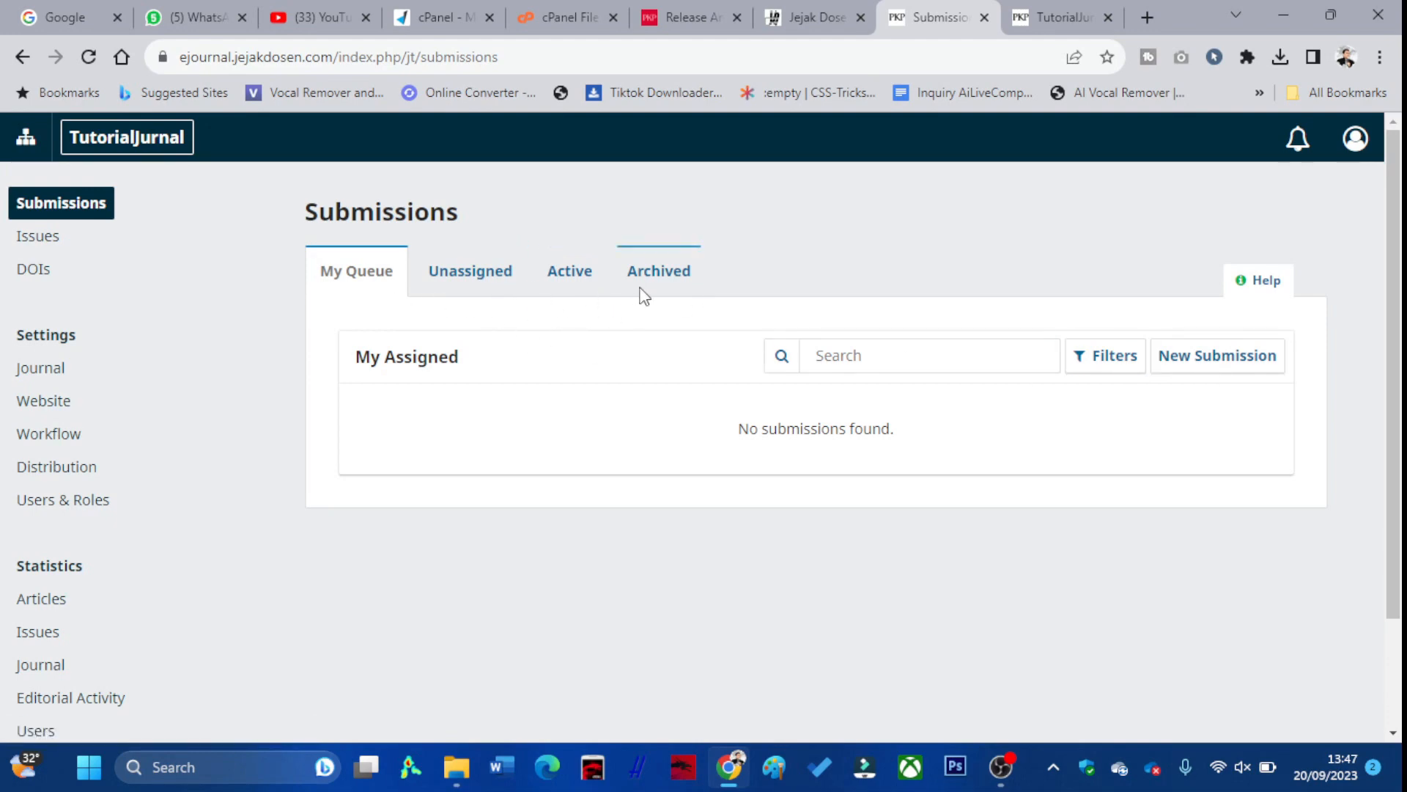
View the empty Issues list, then the DOIs page with its missing-prefix warning
click(49, 242)
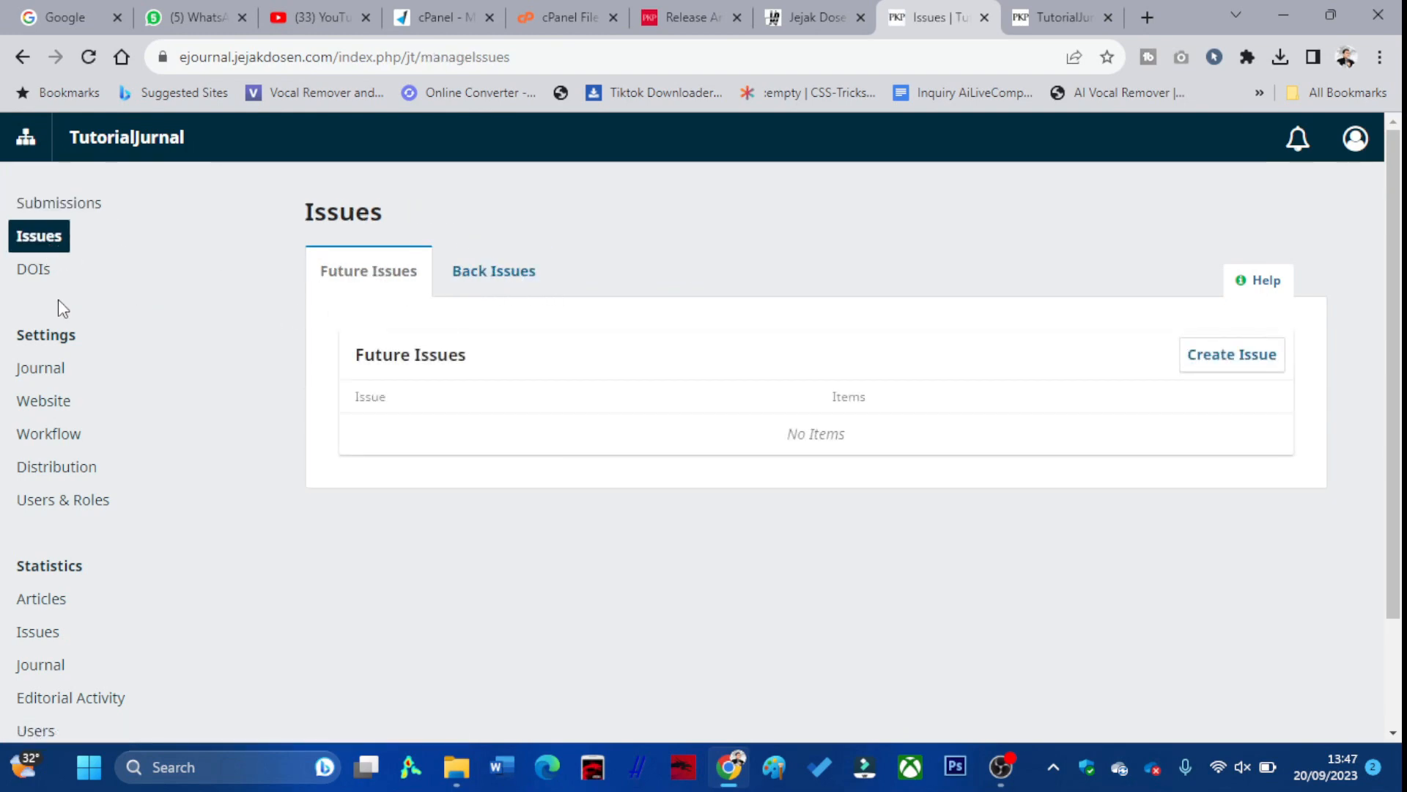
click(36, 283)
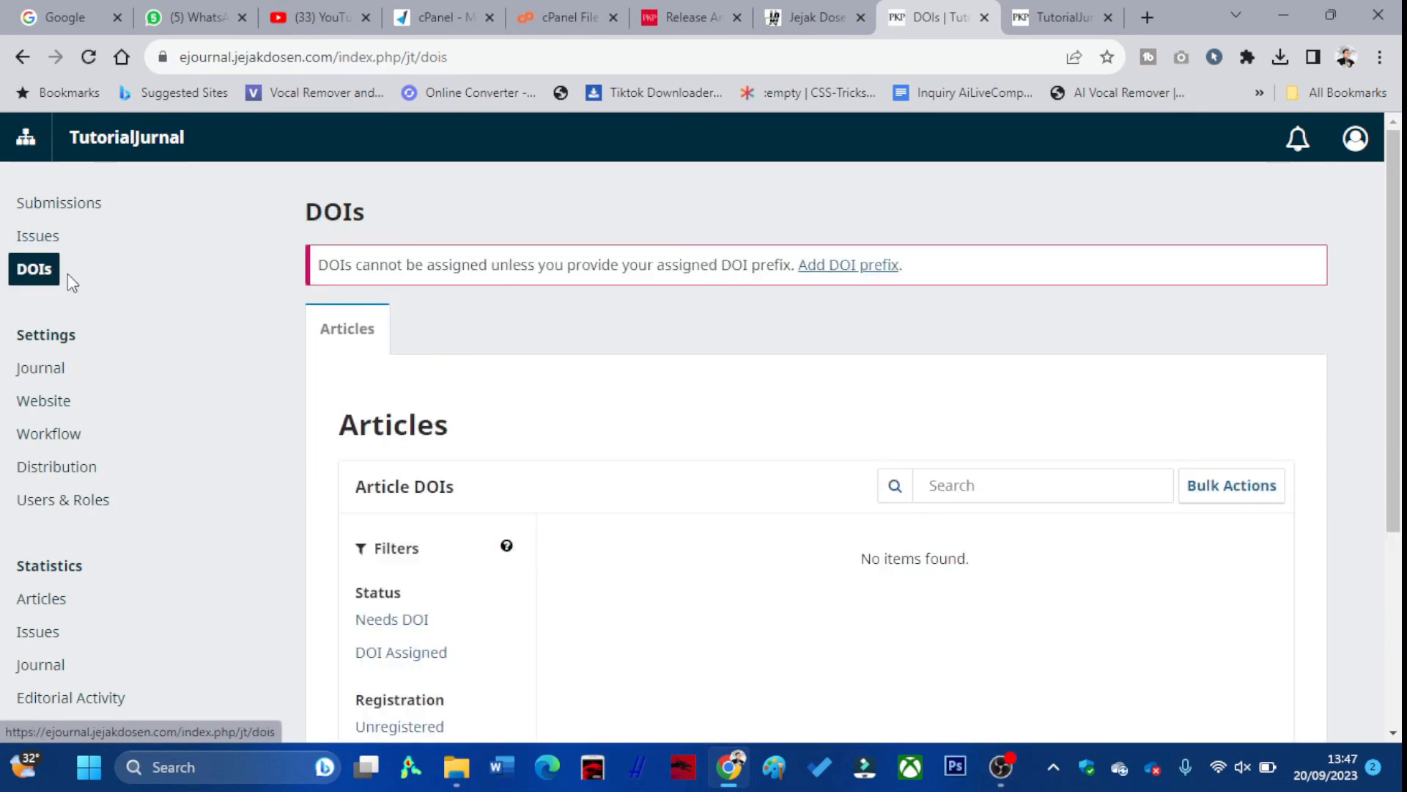
scroll(490, 367, down, 1)
scroll(489, 366, down, 2)
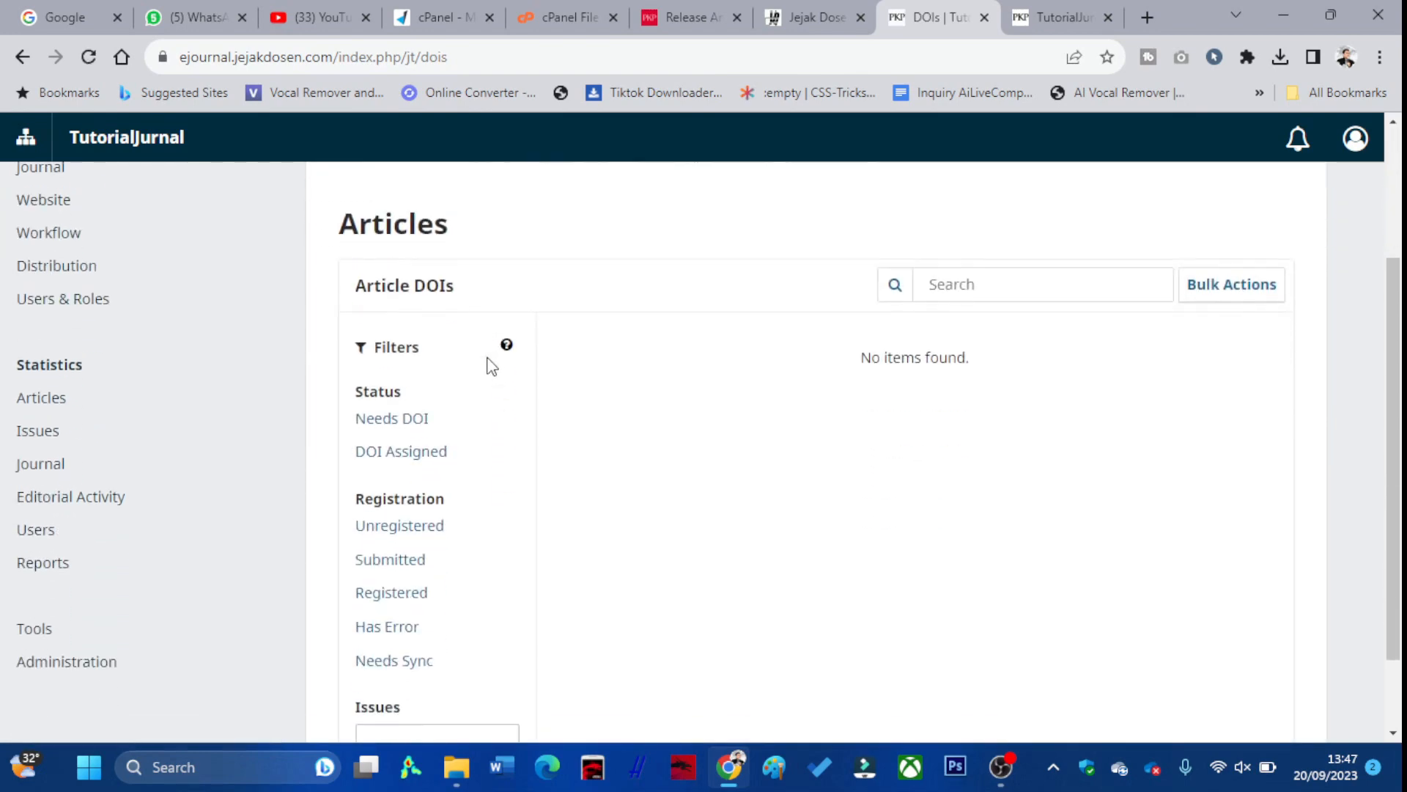
scroll(429, 440, up, 3)
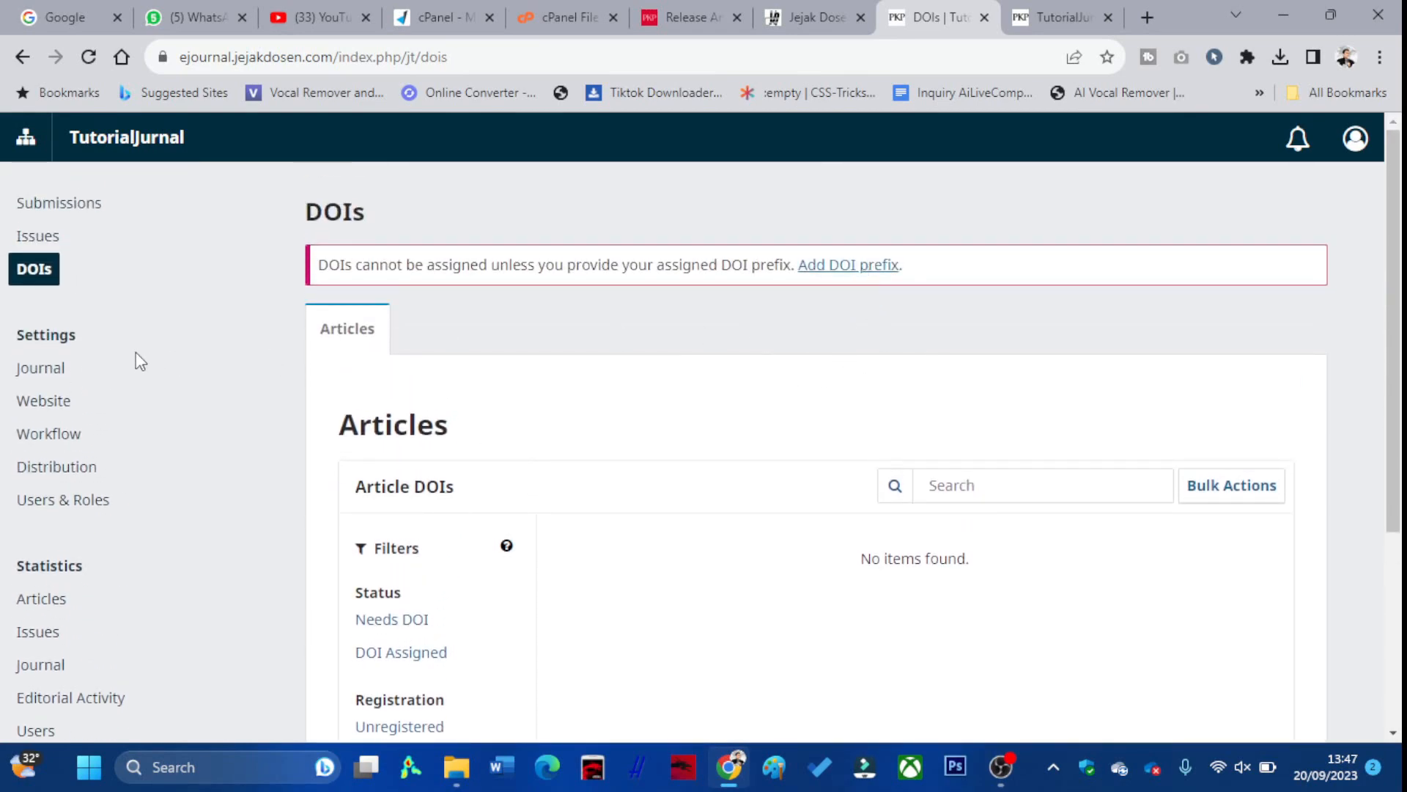
click(36, 375)
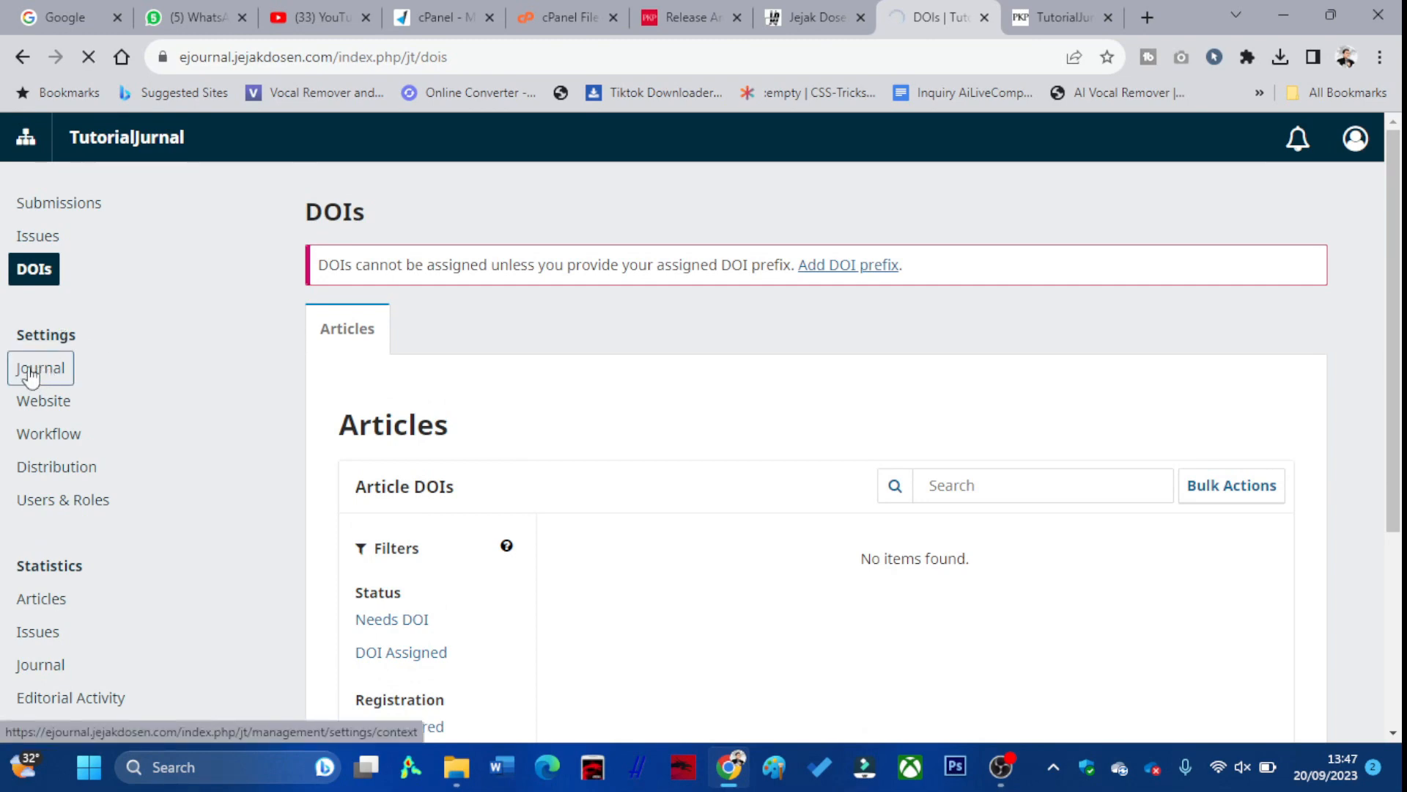
Confirm Indonesia as the masthead country, then review the Contact, Sections and Categories tabs
scroll(662, 408, down, 5)
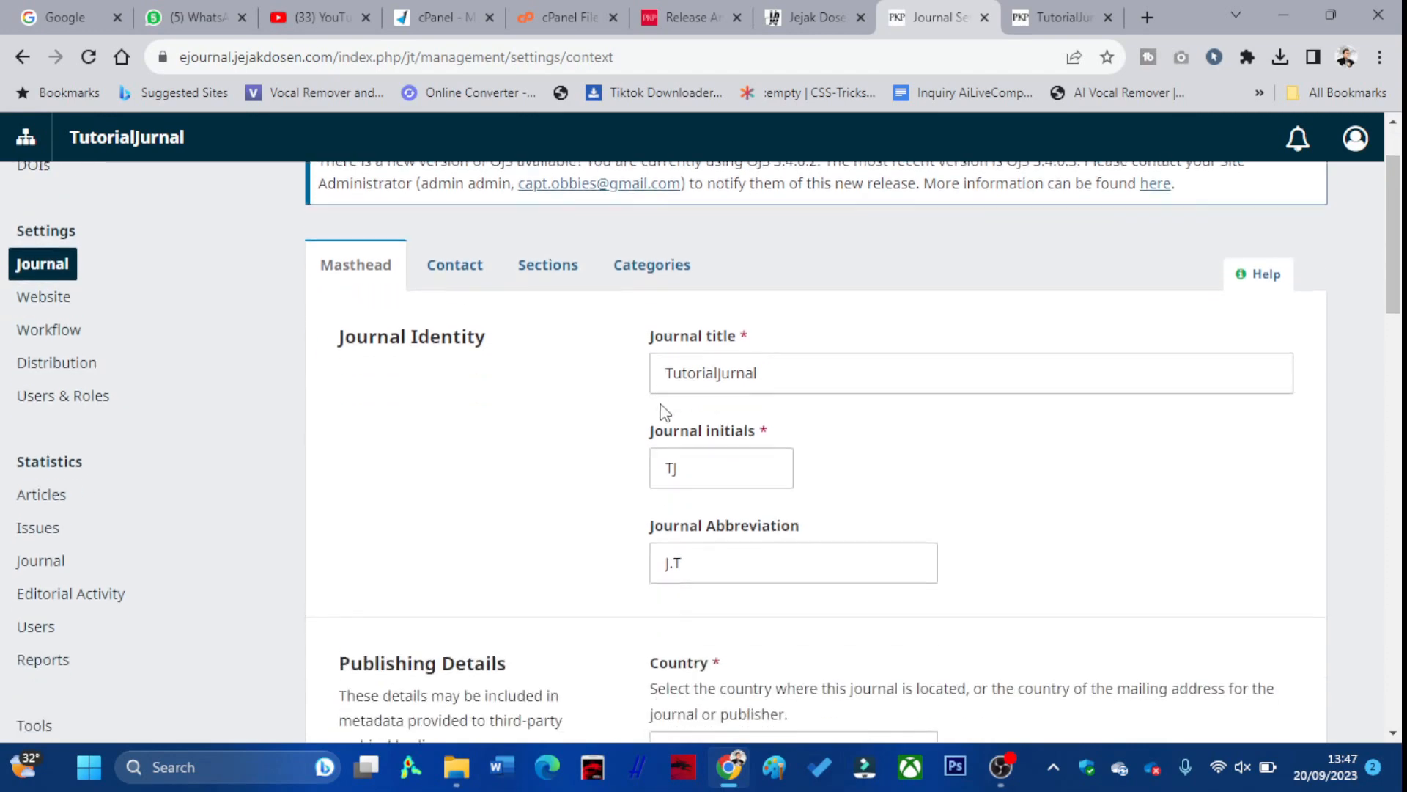
click(809, 445)
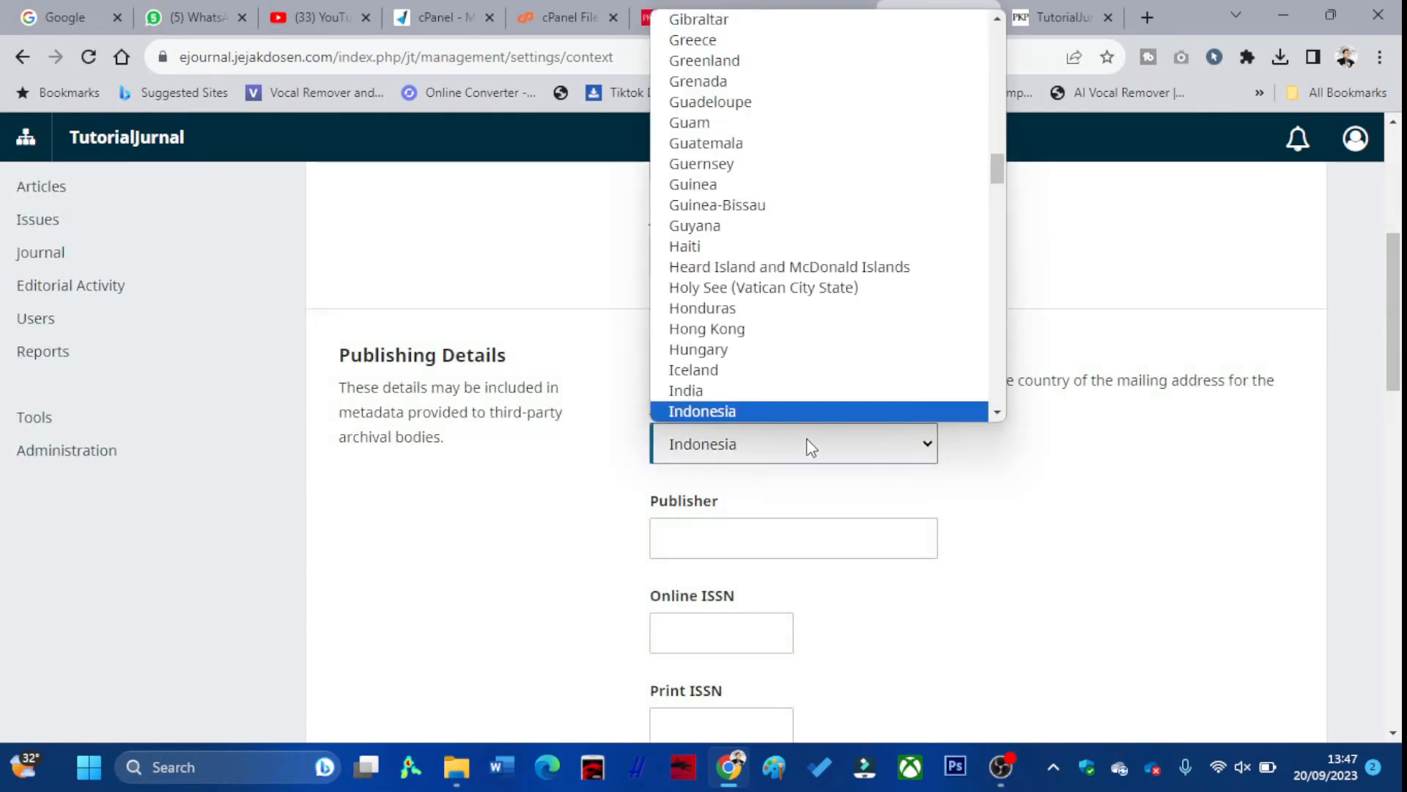
click(809, 444)
scroll(784, 440, down, 10)
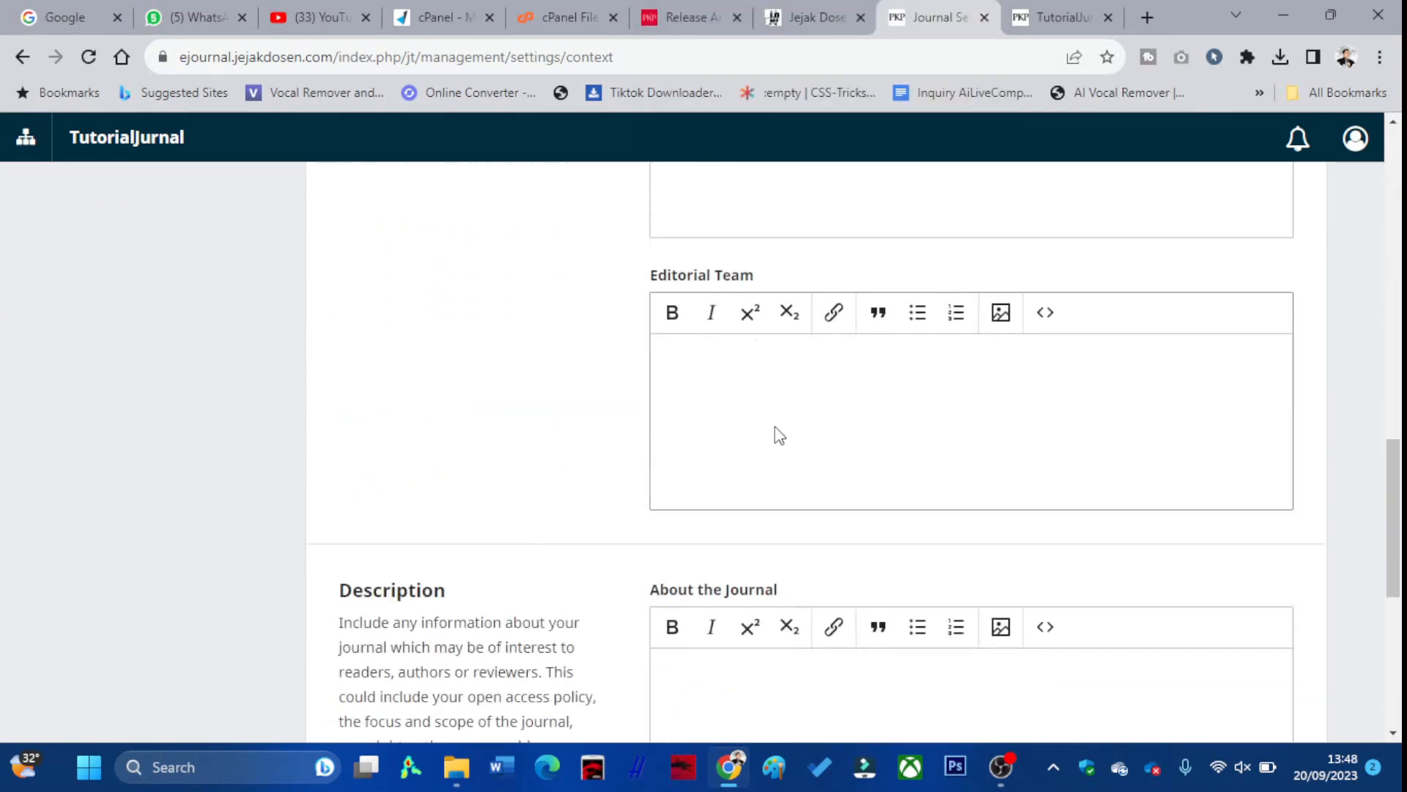
scroll(772, 433, down, 7)
scroll(769, 414, up, 7)
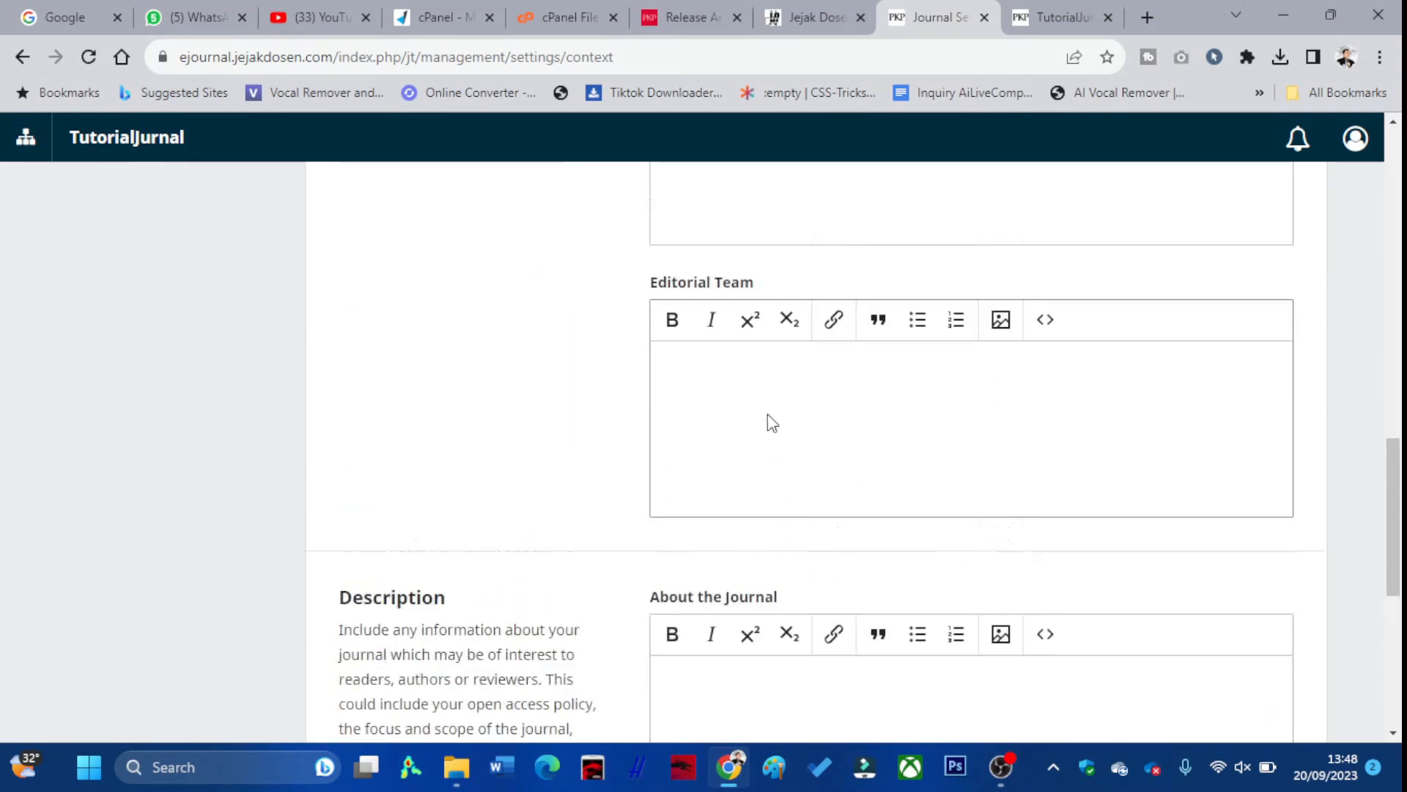
scroll(772, 423, up, 15)
click(453, 387)
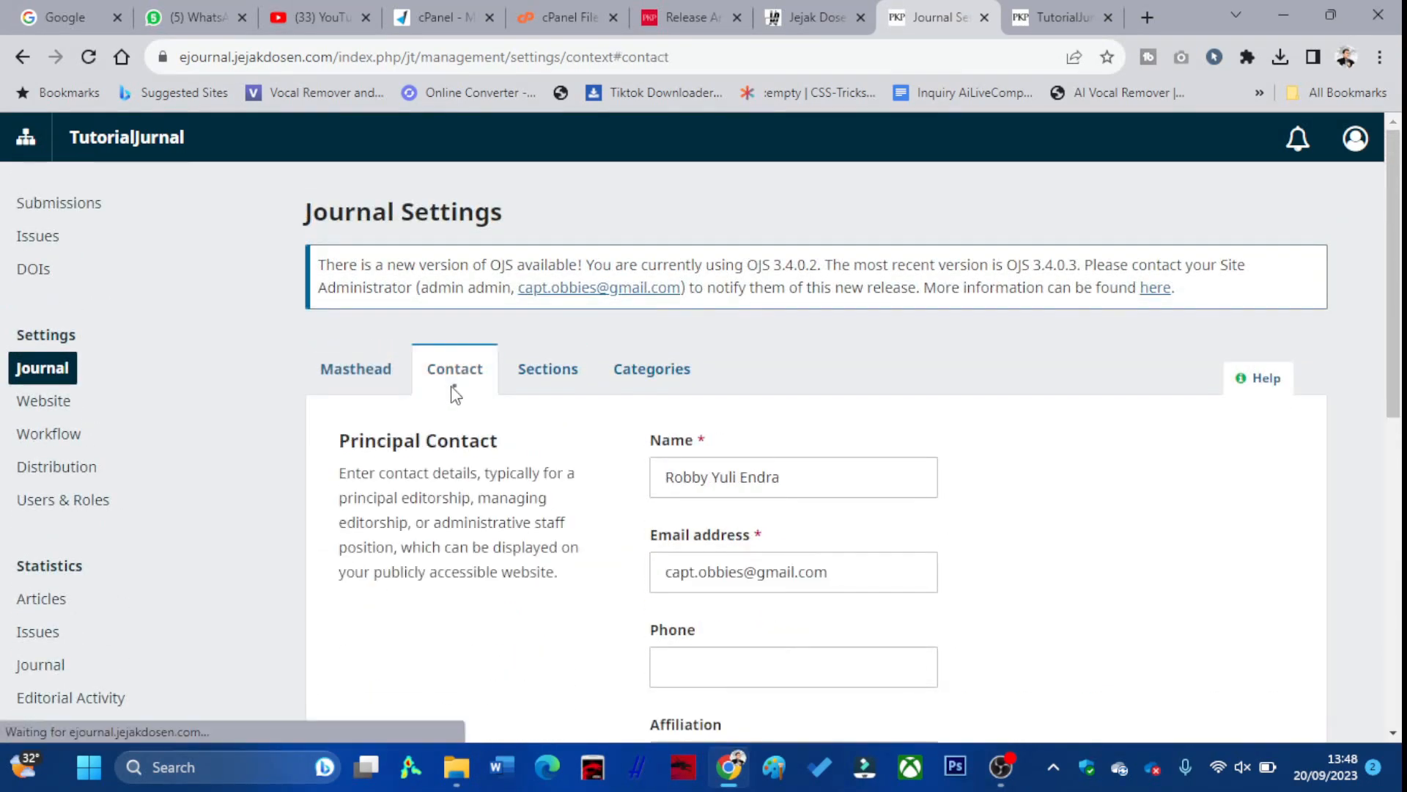
scroll(584, 405, down, 9)
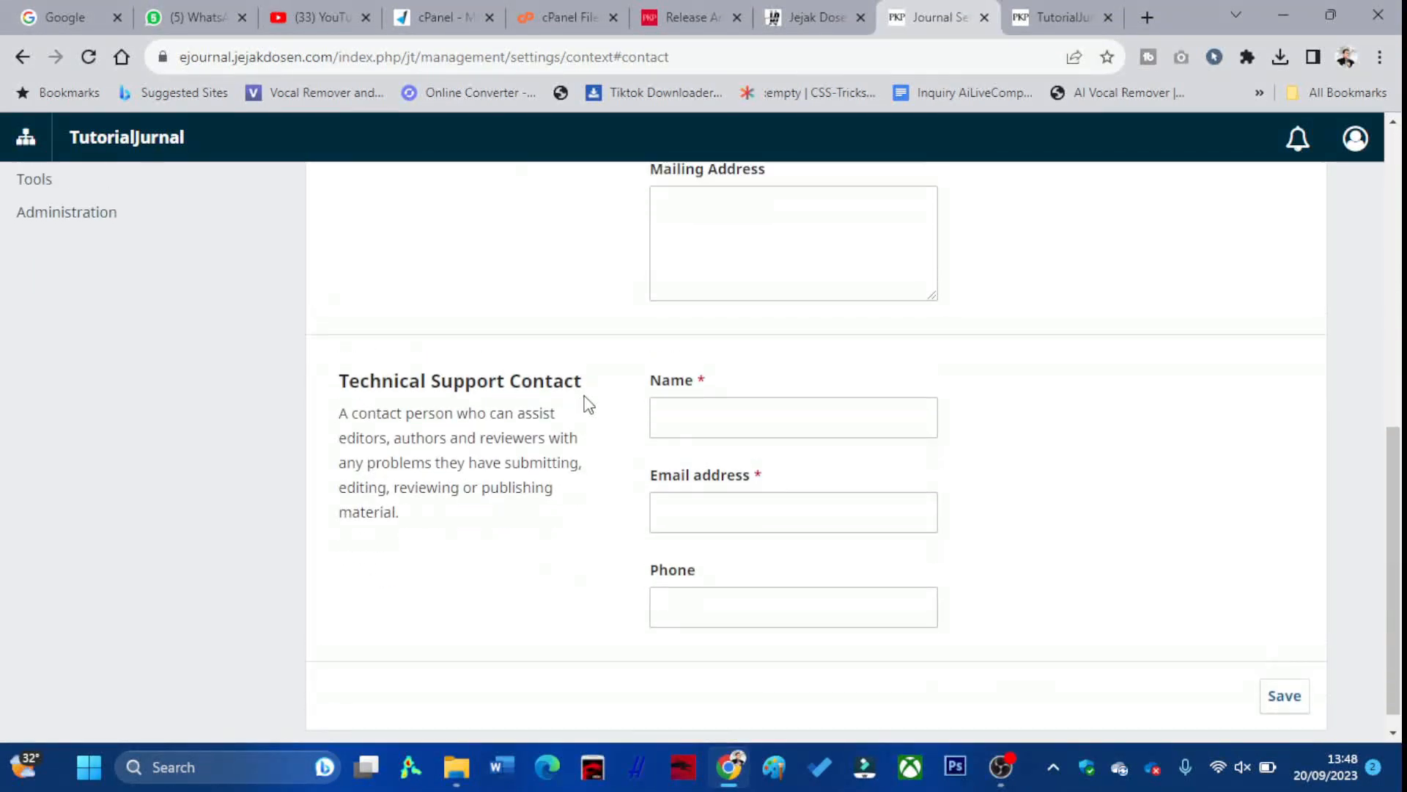
scroll(584, 406, up, 10)
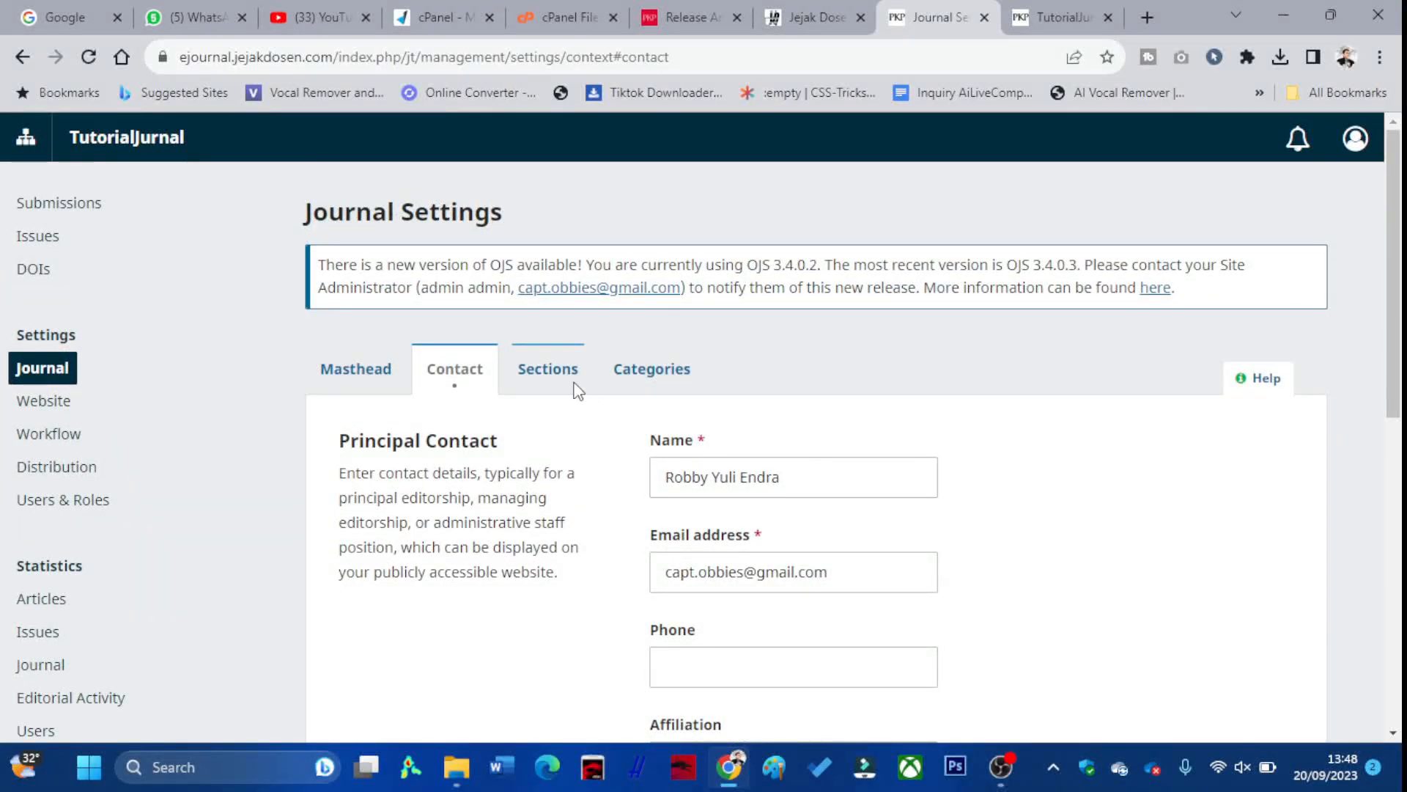
click(578, 391)
click(637, 391)
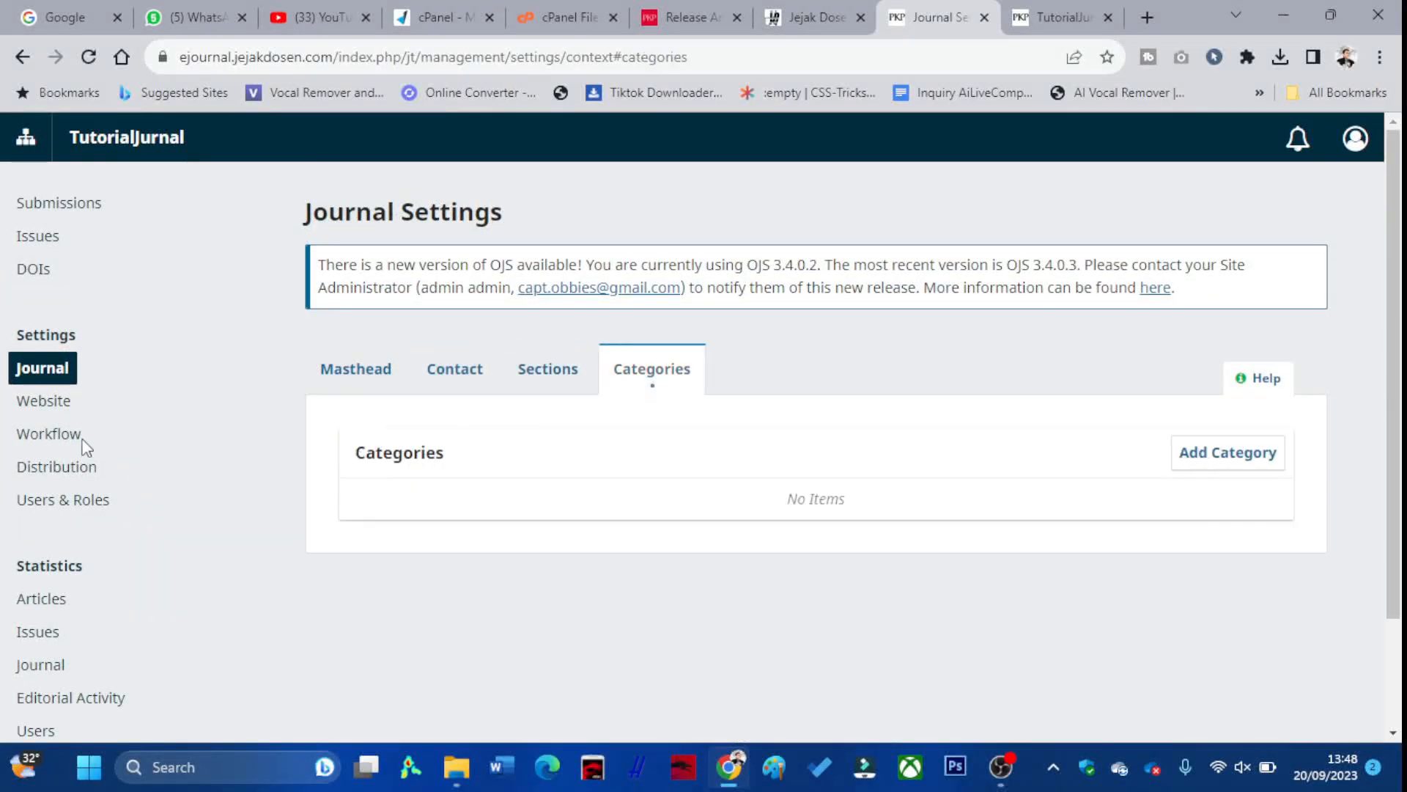
click(63, 412)
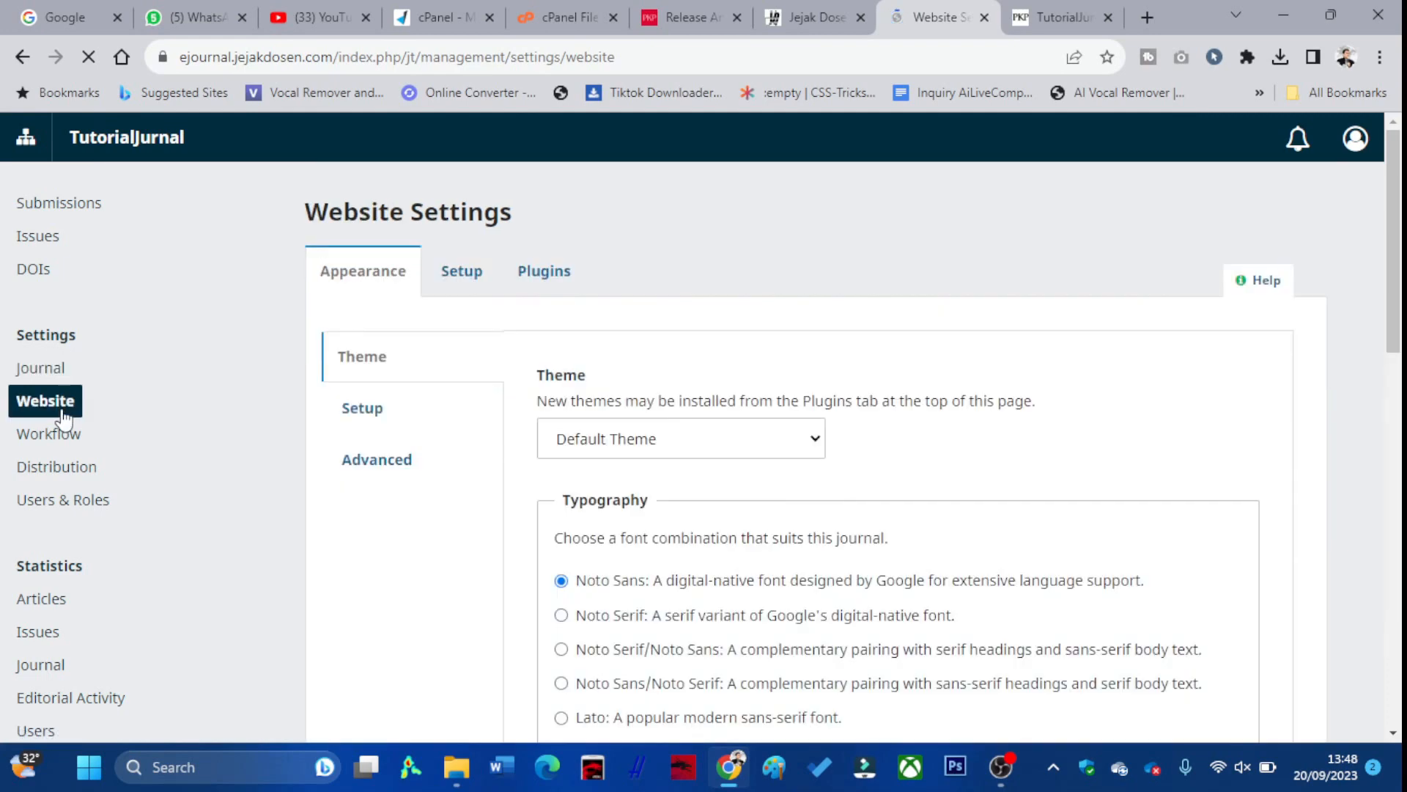
Look through the Appearance options for logo, thumbnails and advanced settings
click(374, 415)
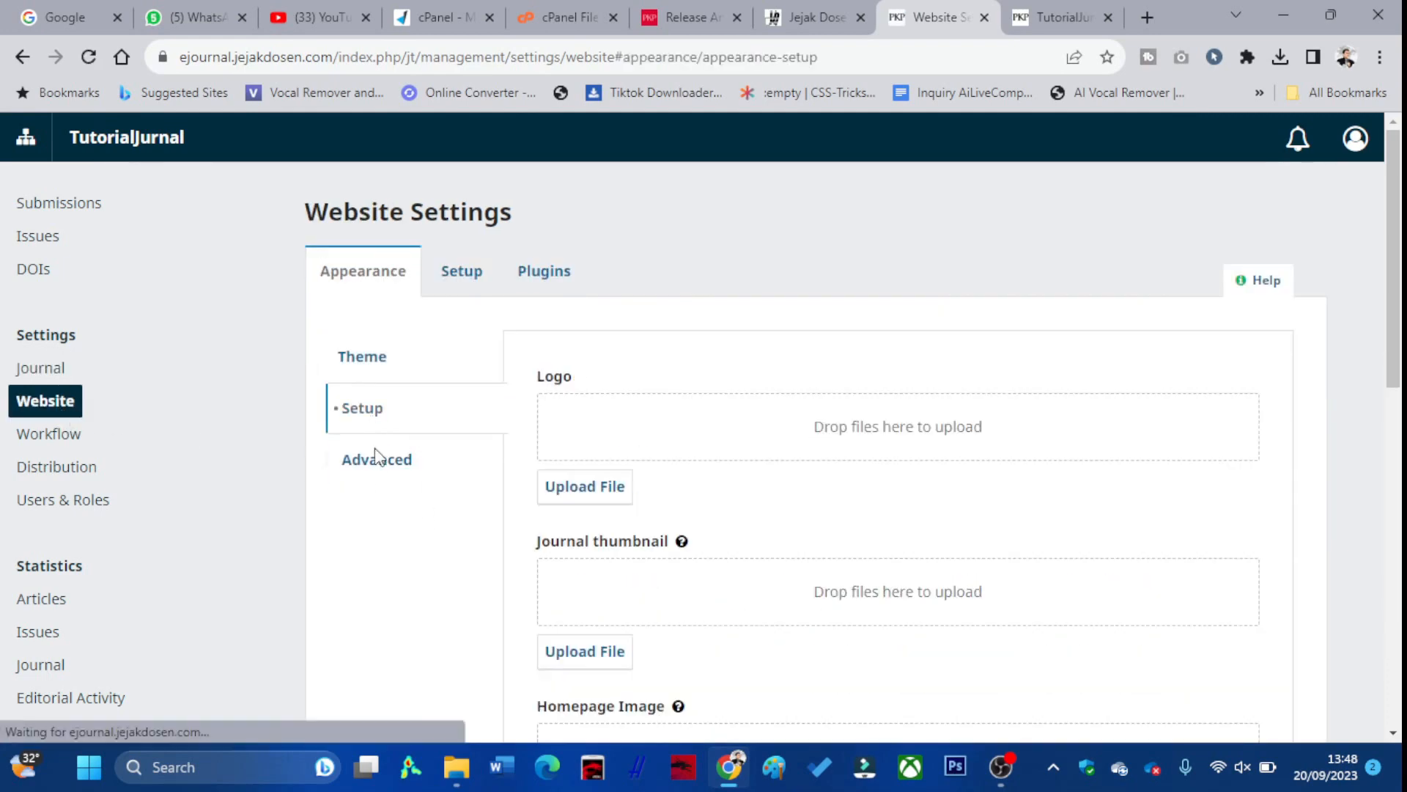
click(375, 459)
scroll(381, 471, down, 3)
scroll(381, 471, down, 3)
scroll(381, 472, up, 5)
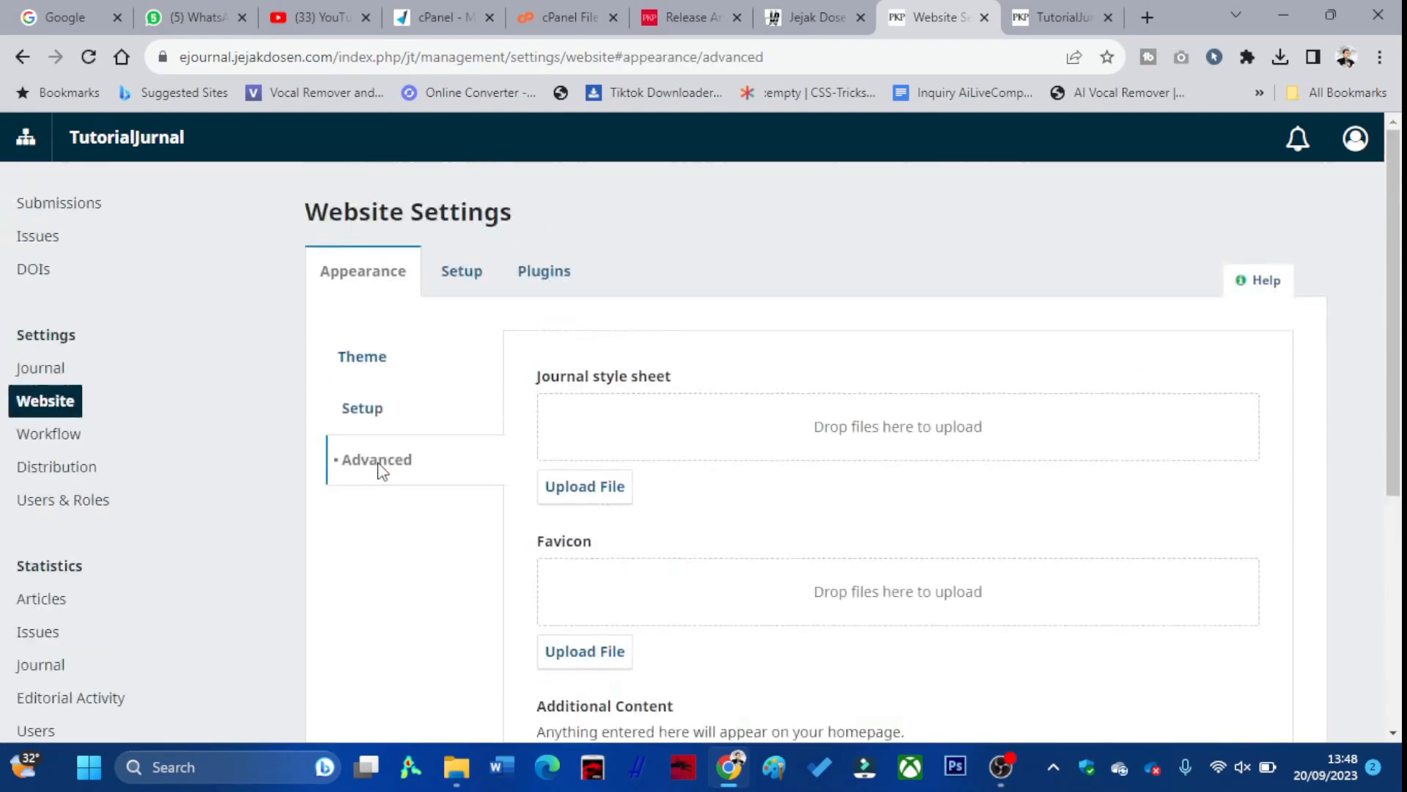
Browse Setup panels: languages, navigation, announcements, lists, privacy statement, and date and time formats
click(470, 282)
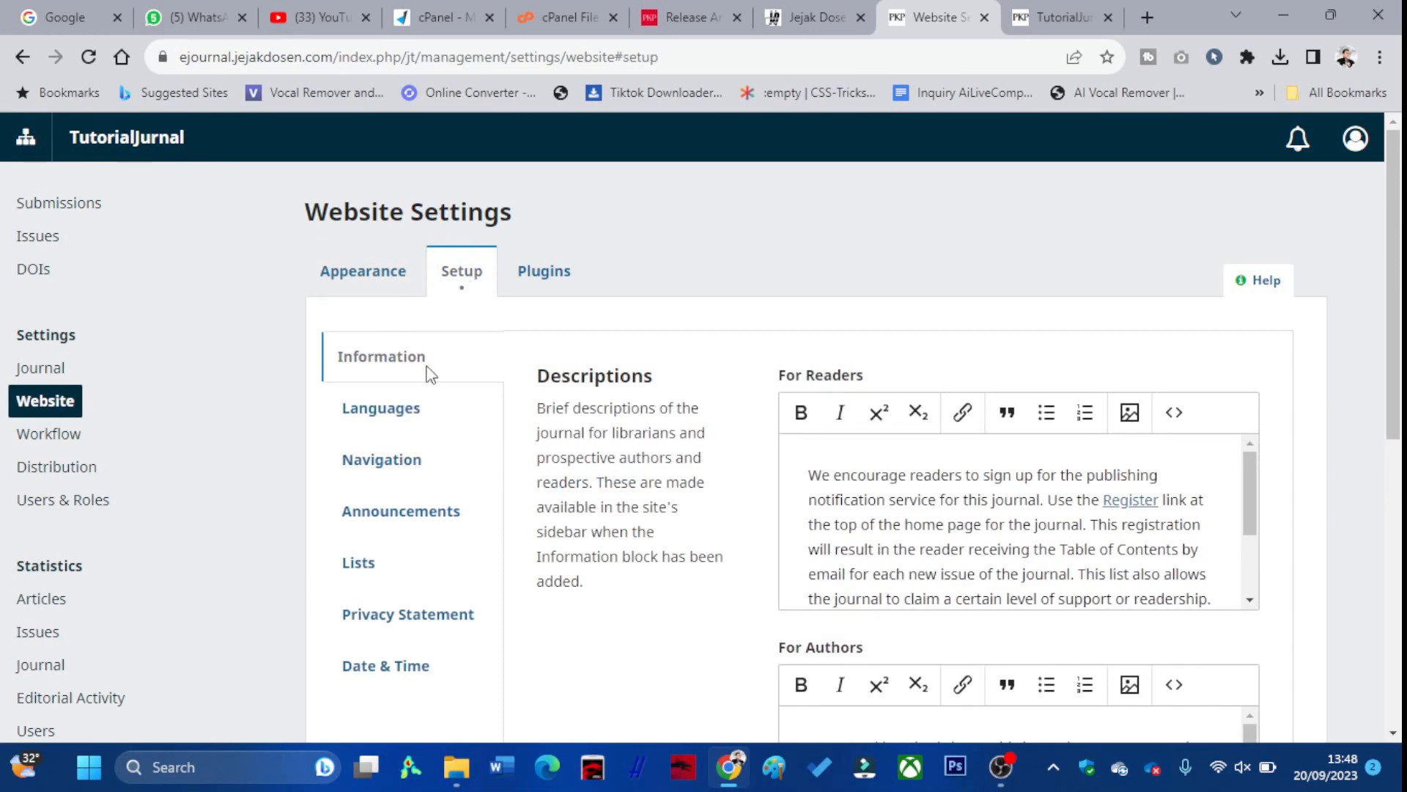
click(416, 409)
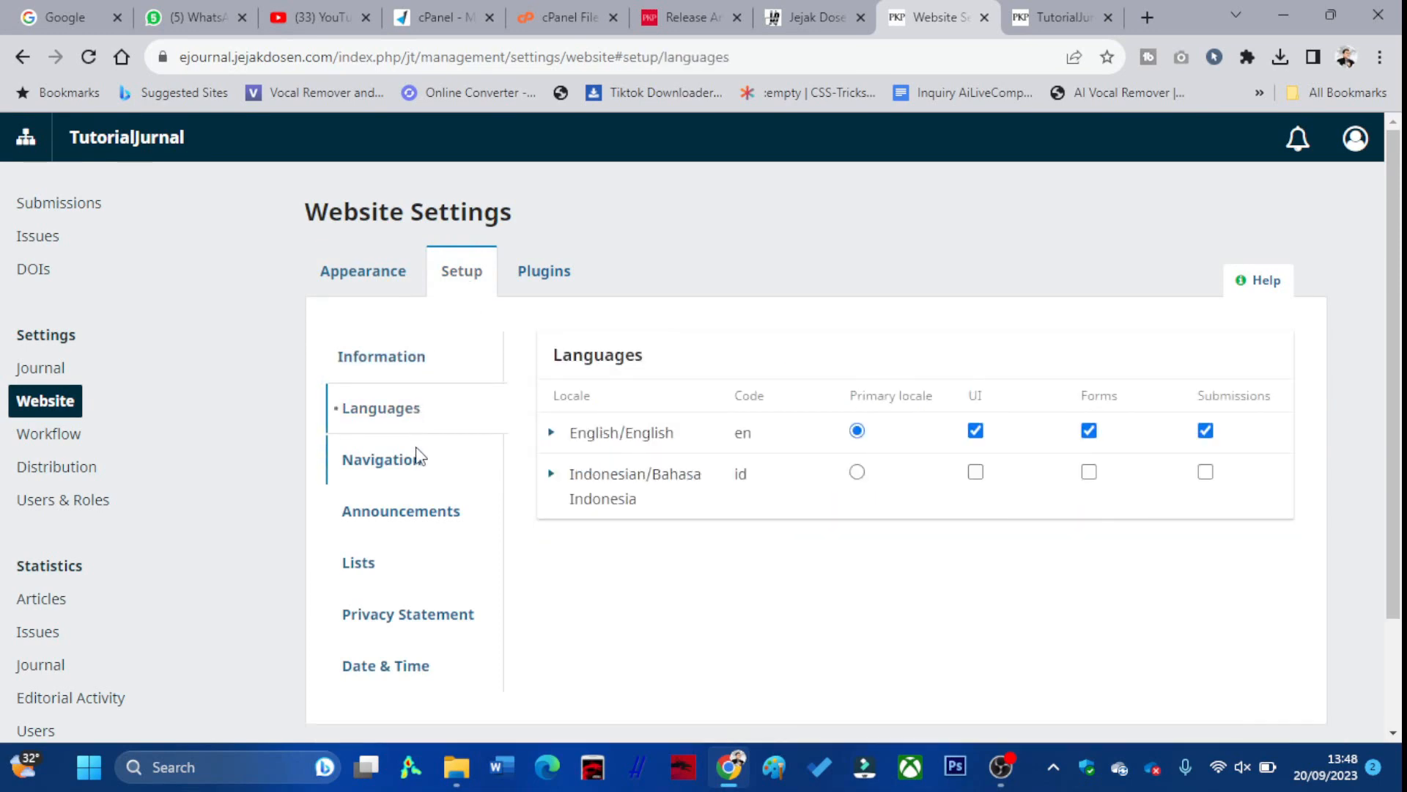
click(417, 459)
scroll(417, 465, down, 1)
click(419, 412)
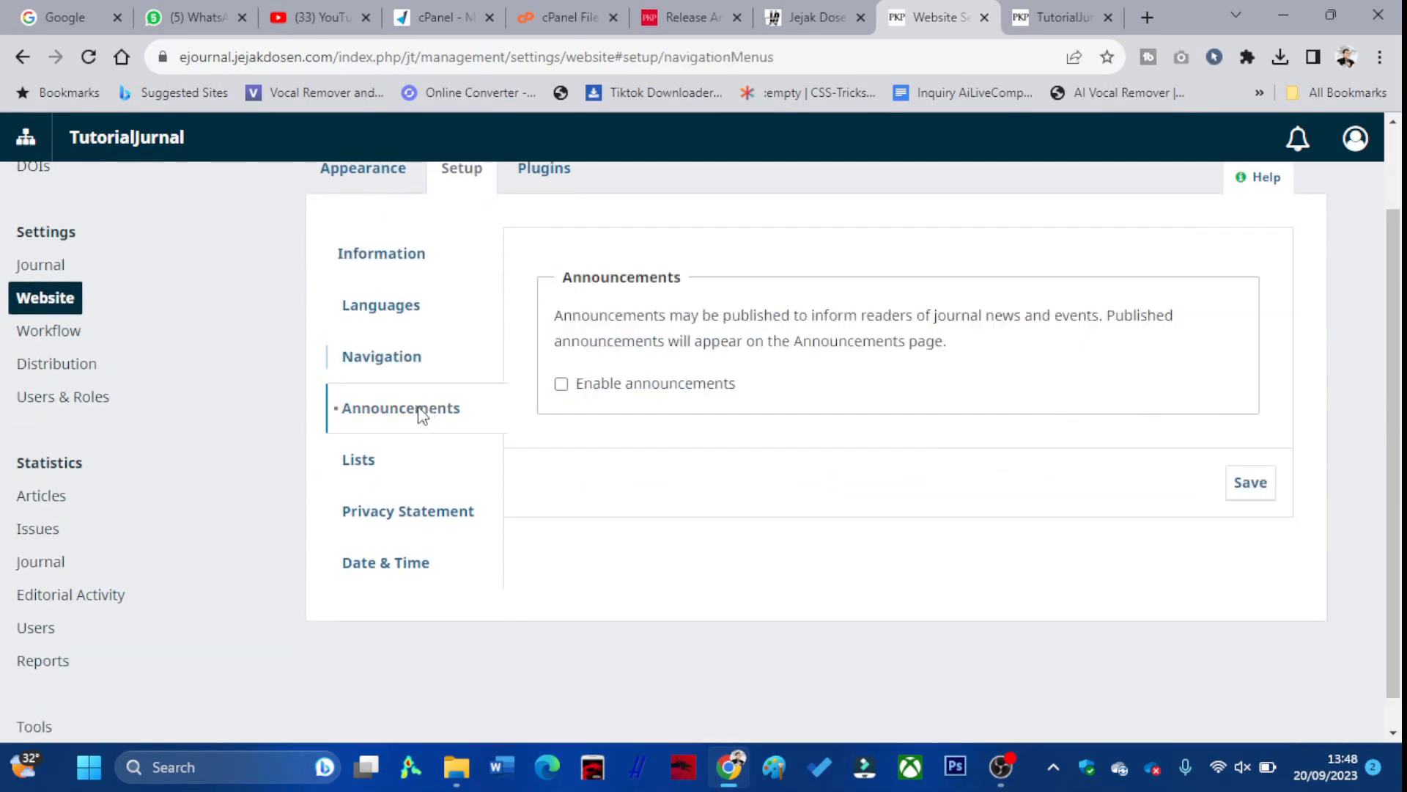
click(357, 473)
click(371, 509)
click(380, 569)
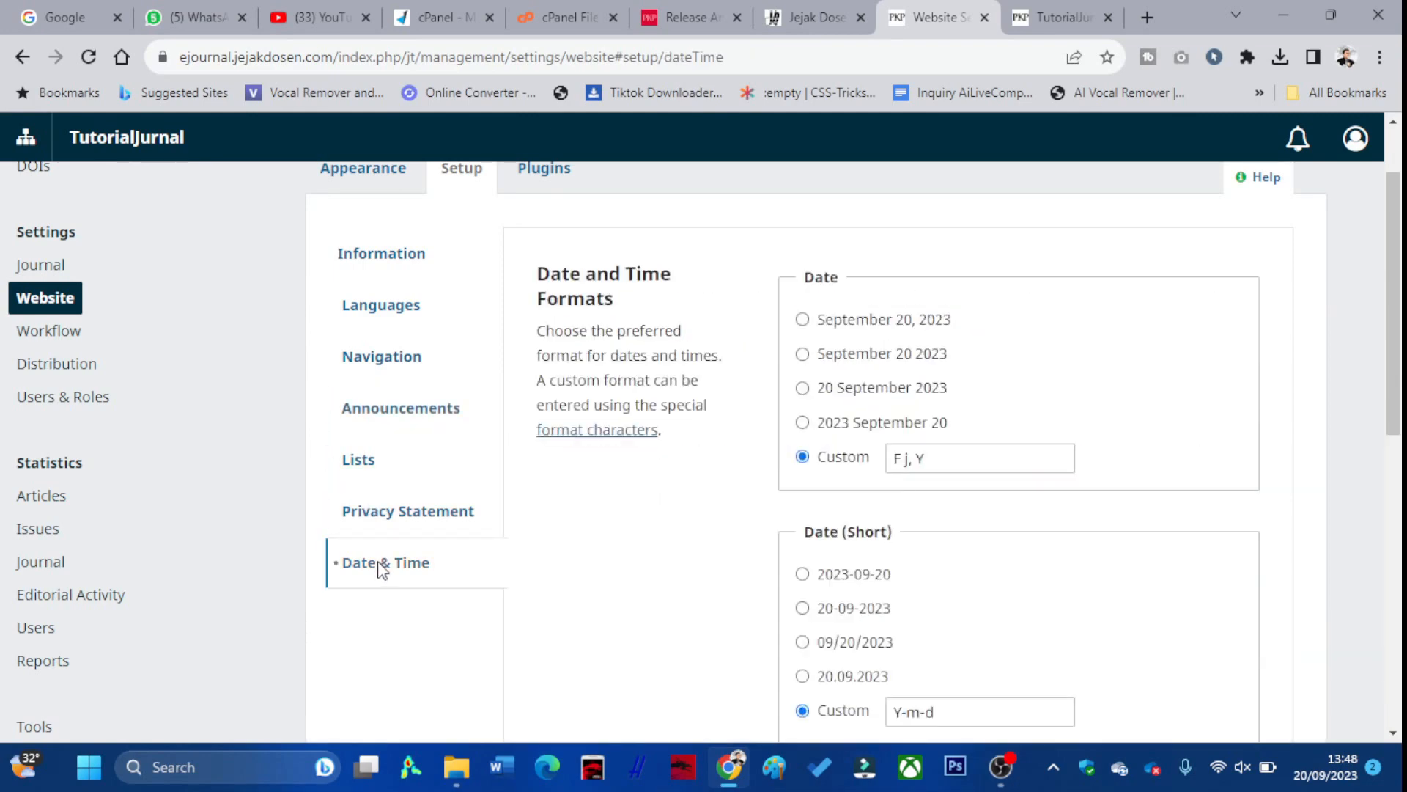
scroll(592, 547, down, 5)
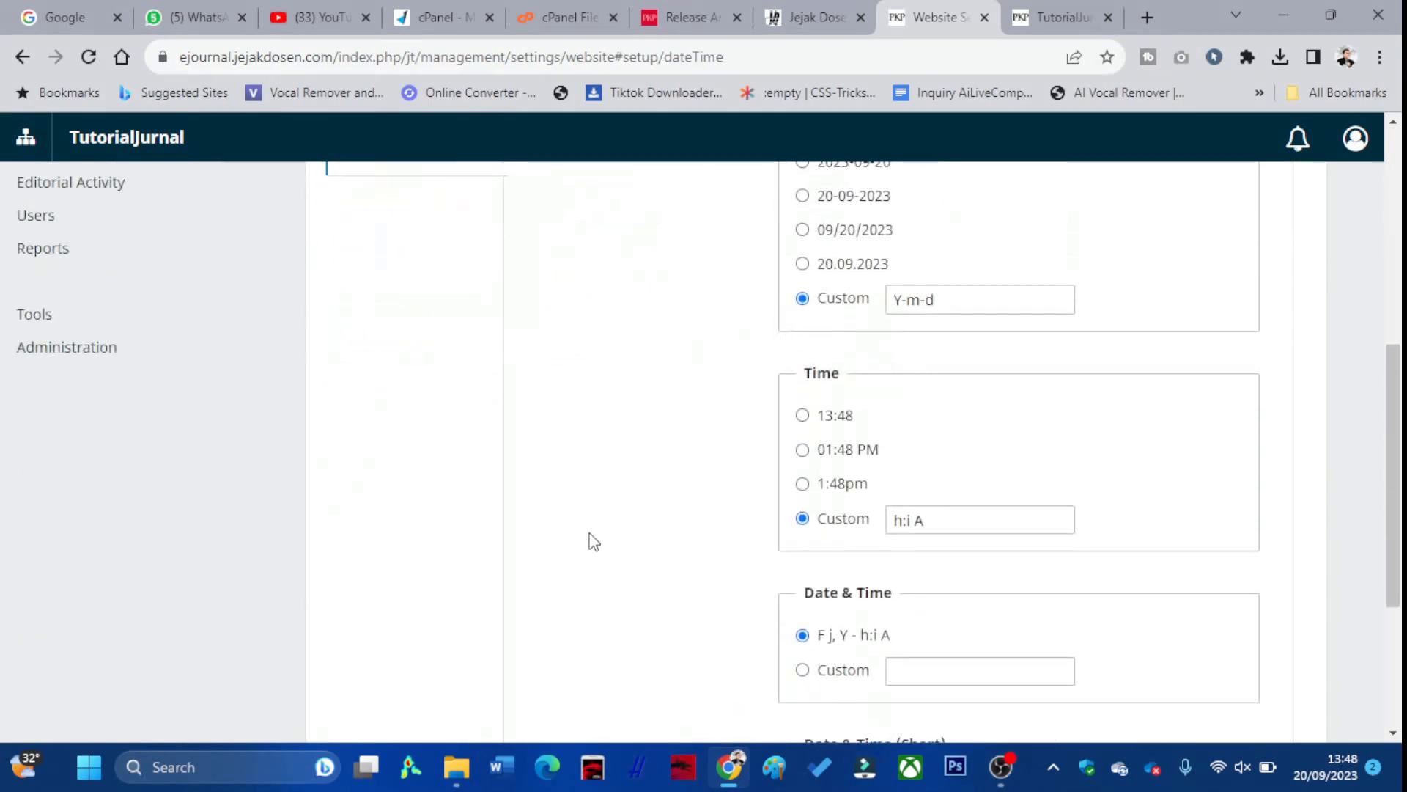
scroll(586, 528, up, 7)
Scroll through the full list of TutorialJurnal's installed plugins
click(569, 288)
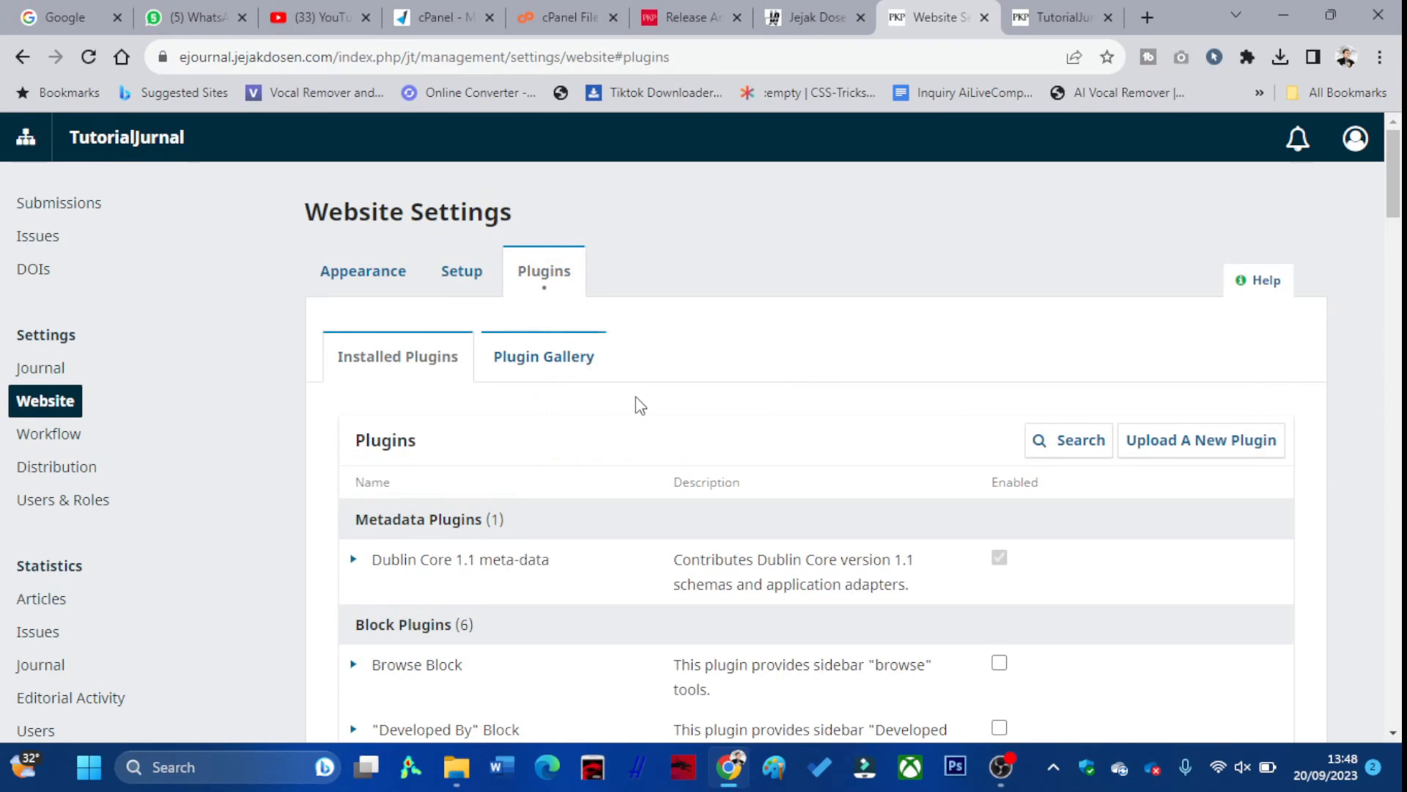
scroll(796, 564, down, 3)
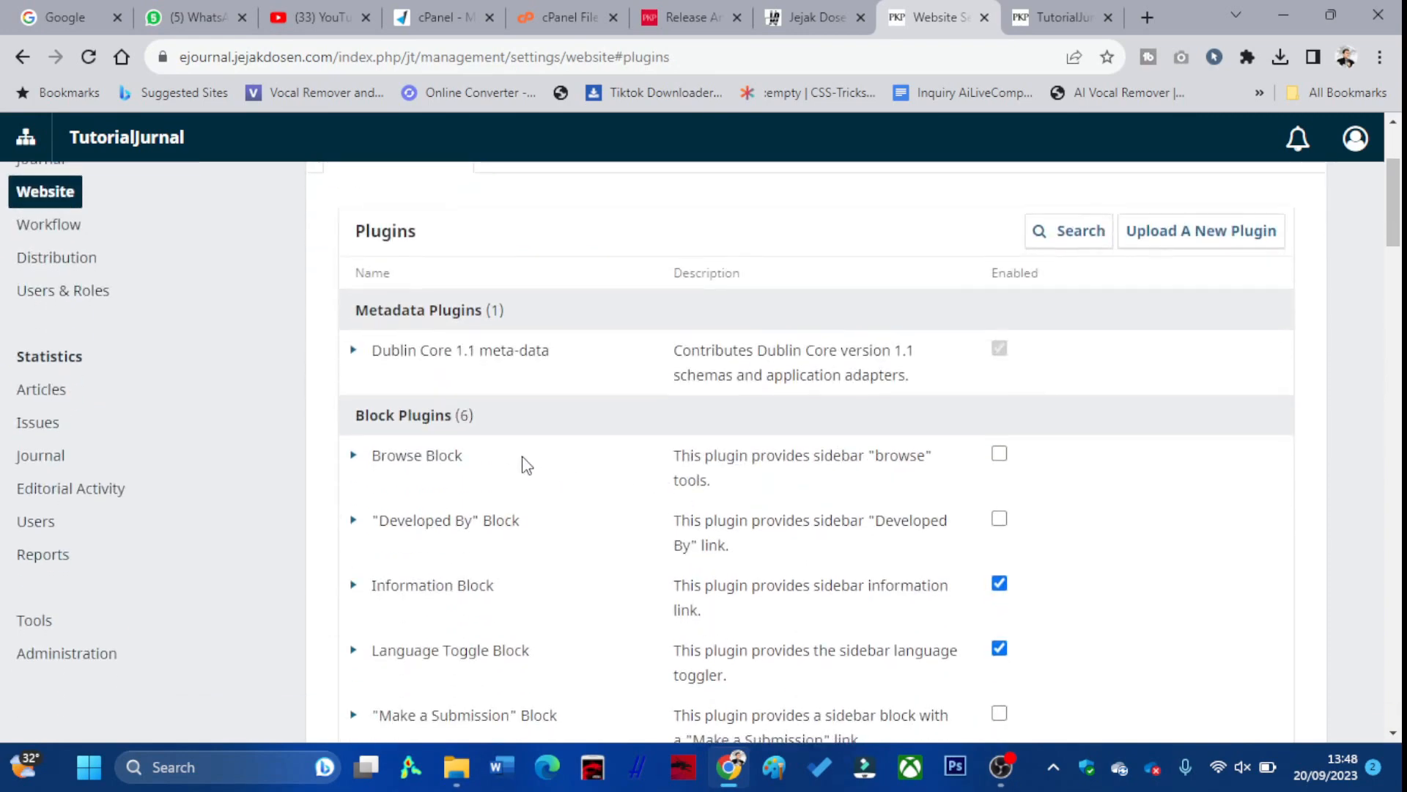
scroll(522, 462, down, 3)
scroll(520, 463, down, 4)
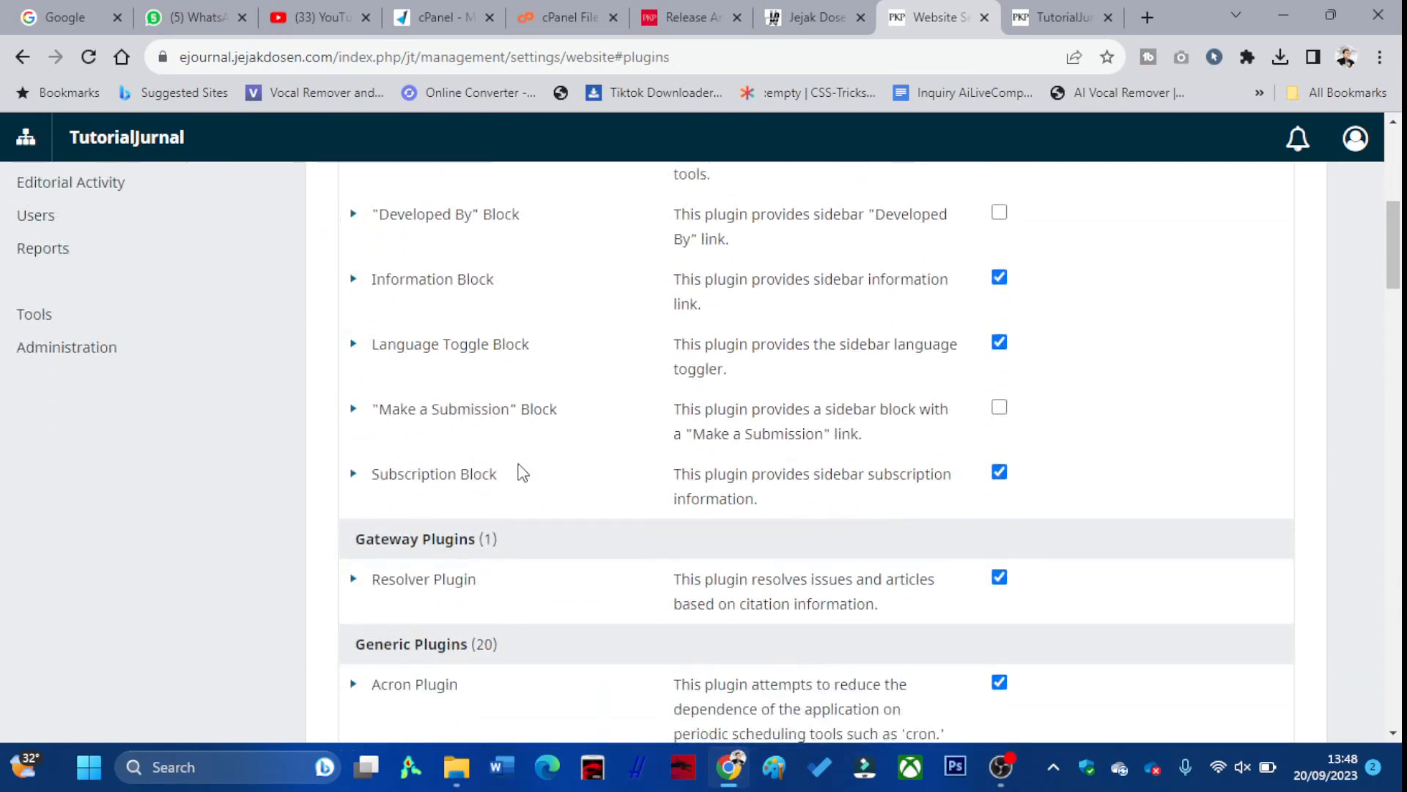
scroll(522, 469, down, 3)
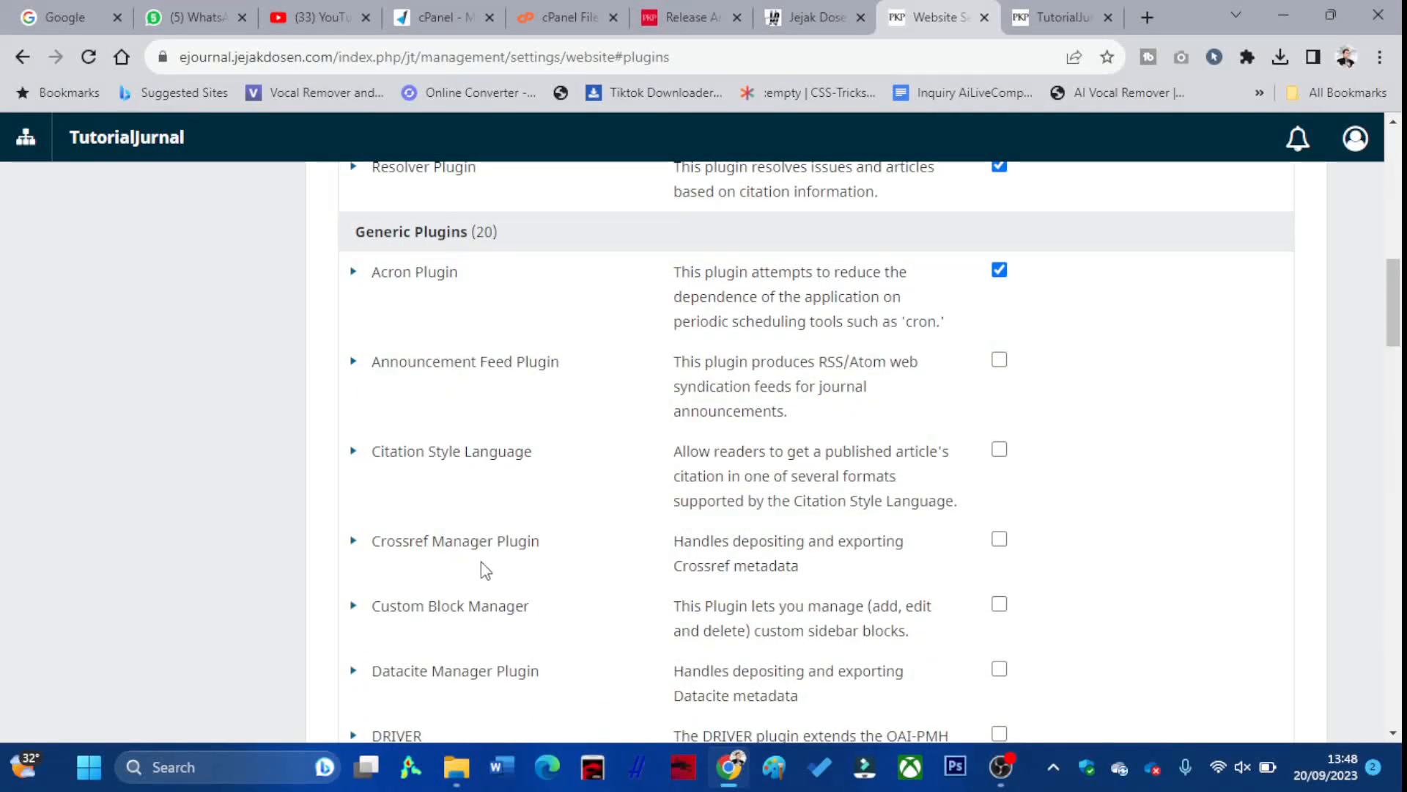
scroll(971, 565, down, 2)
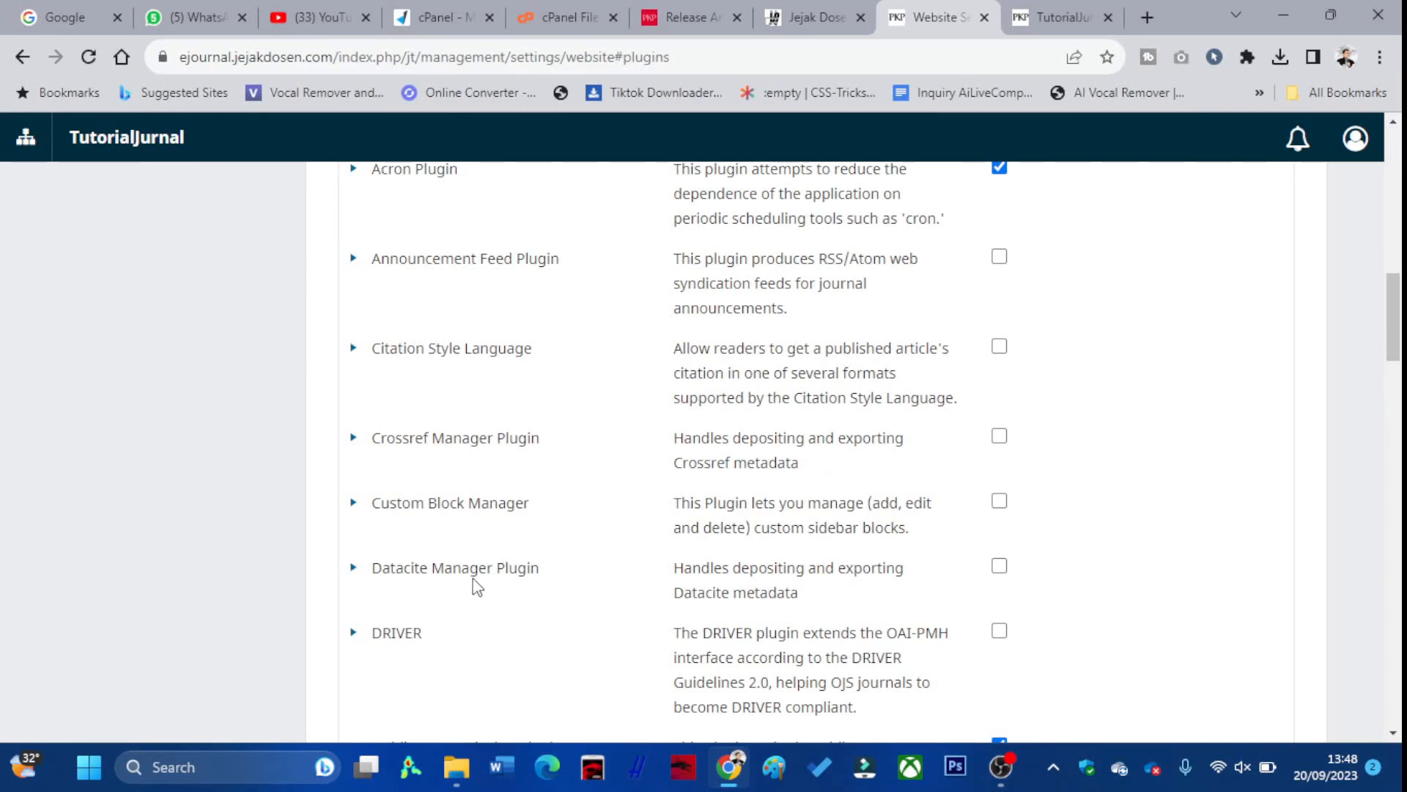
scroll(1012, 551, down, 4)
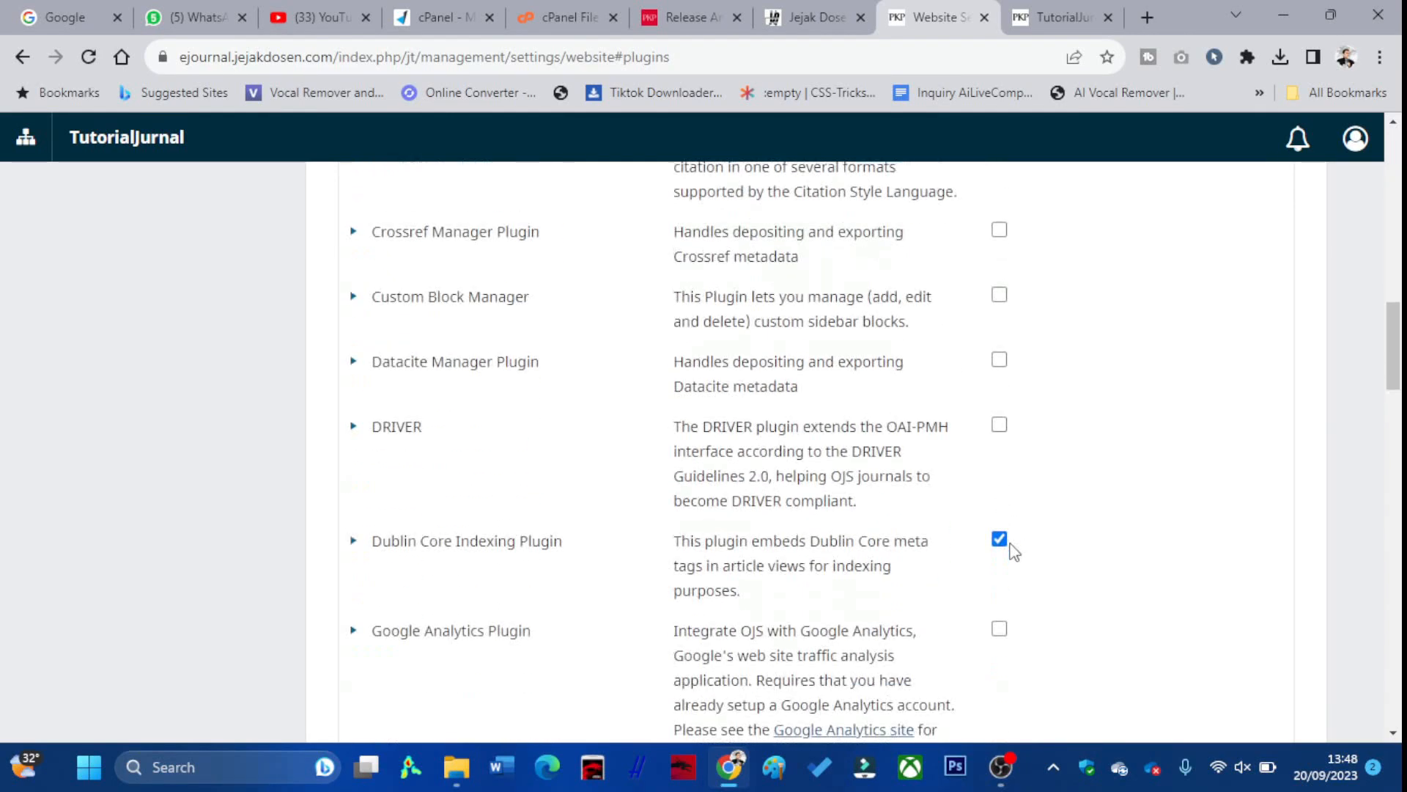
scroll(1000, 381, down, 8)
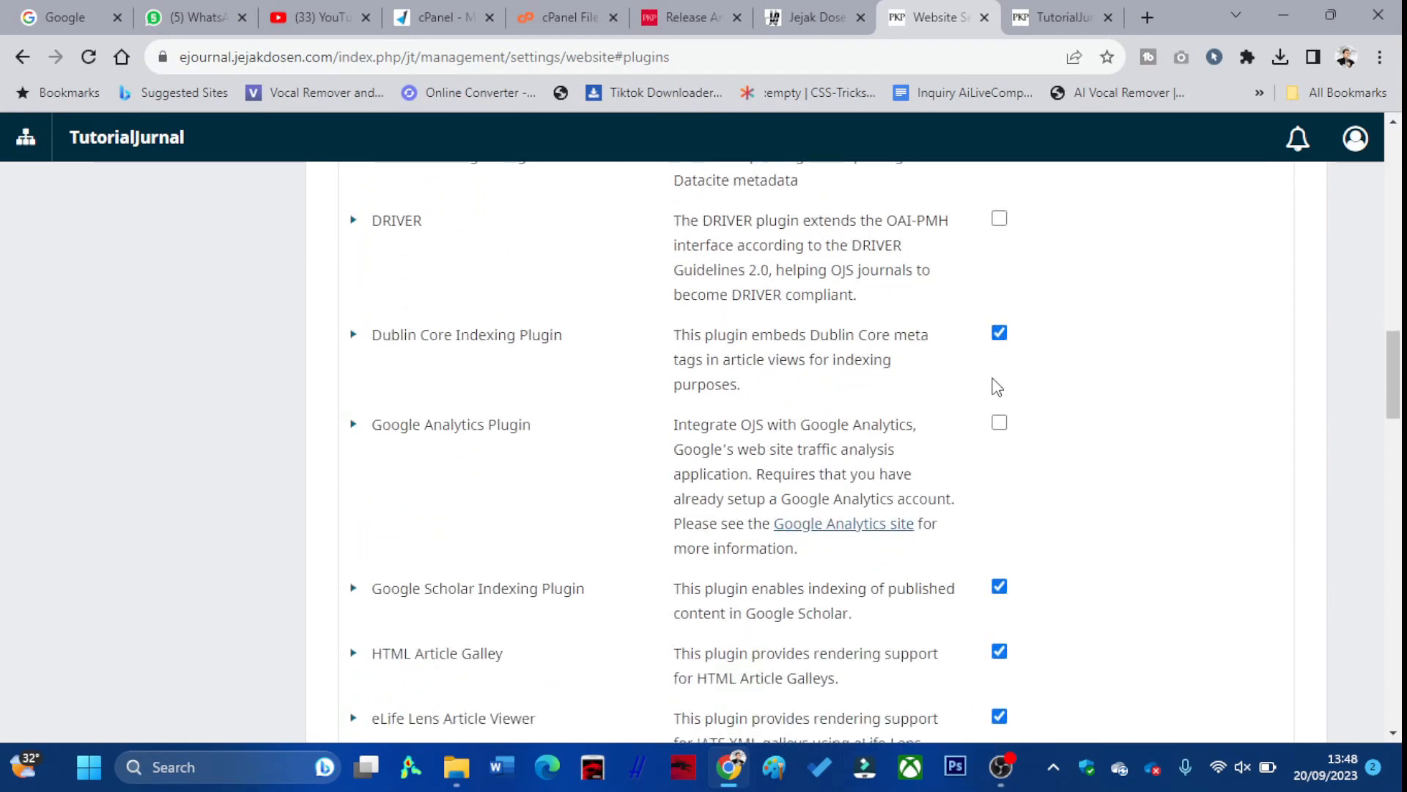
scroll(999, 385, down, 8)
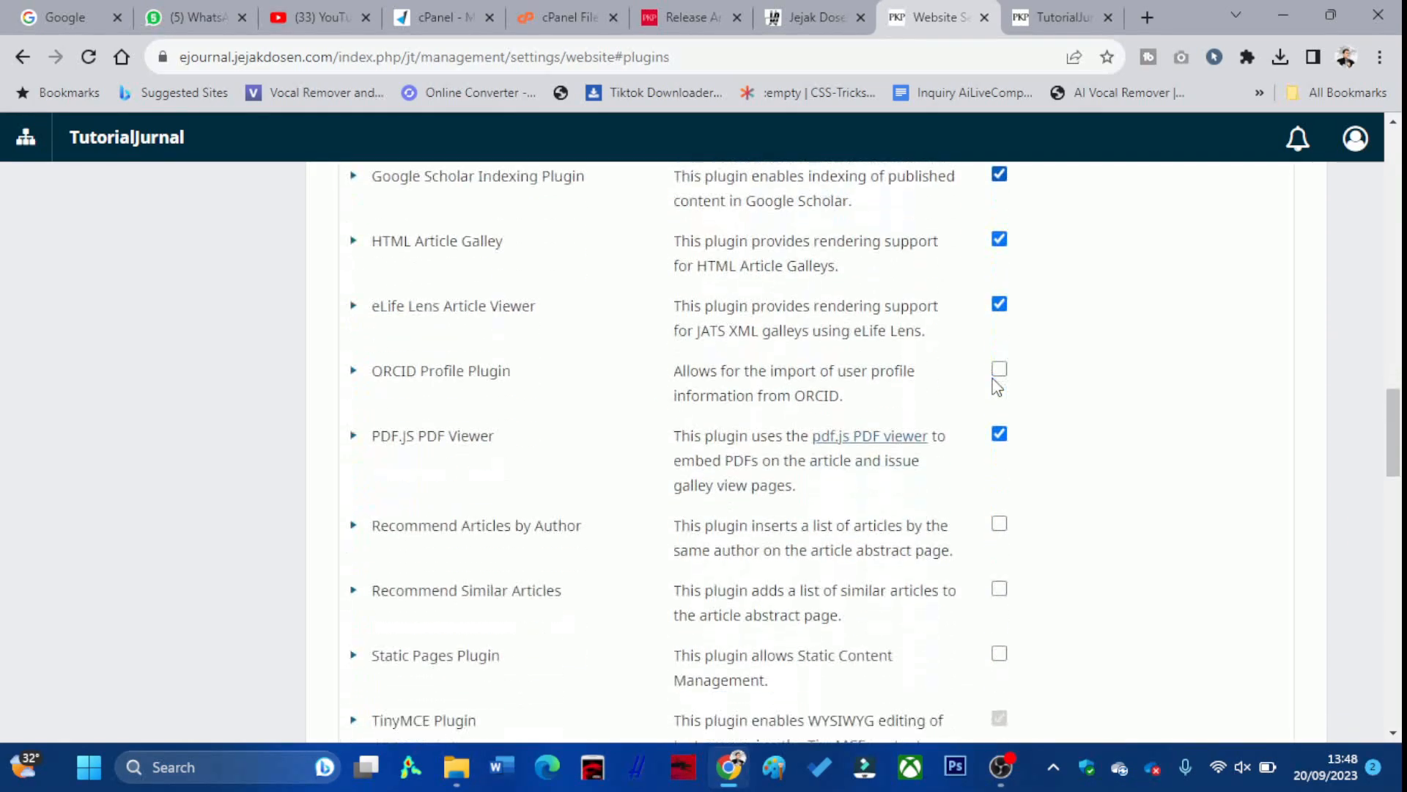
scroll(997, 384, down, 8)
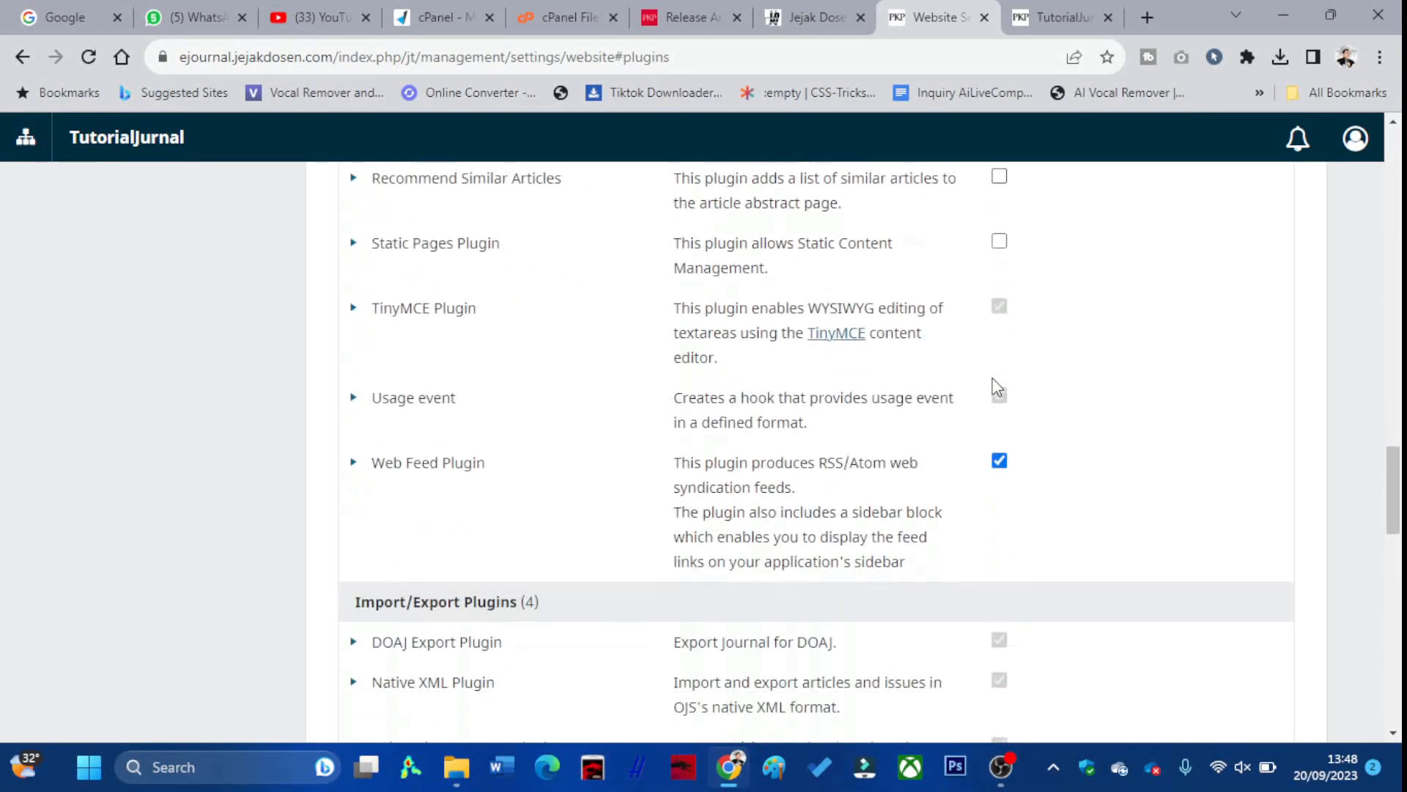
scroll(993, 386, down, 8)
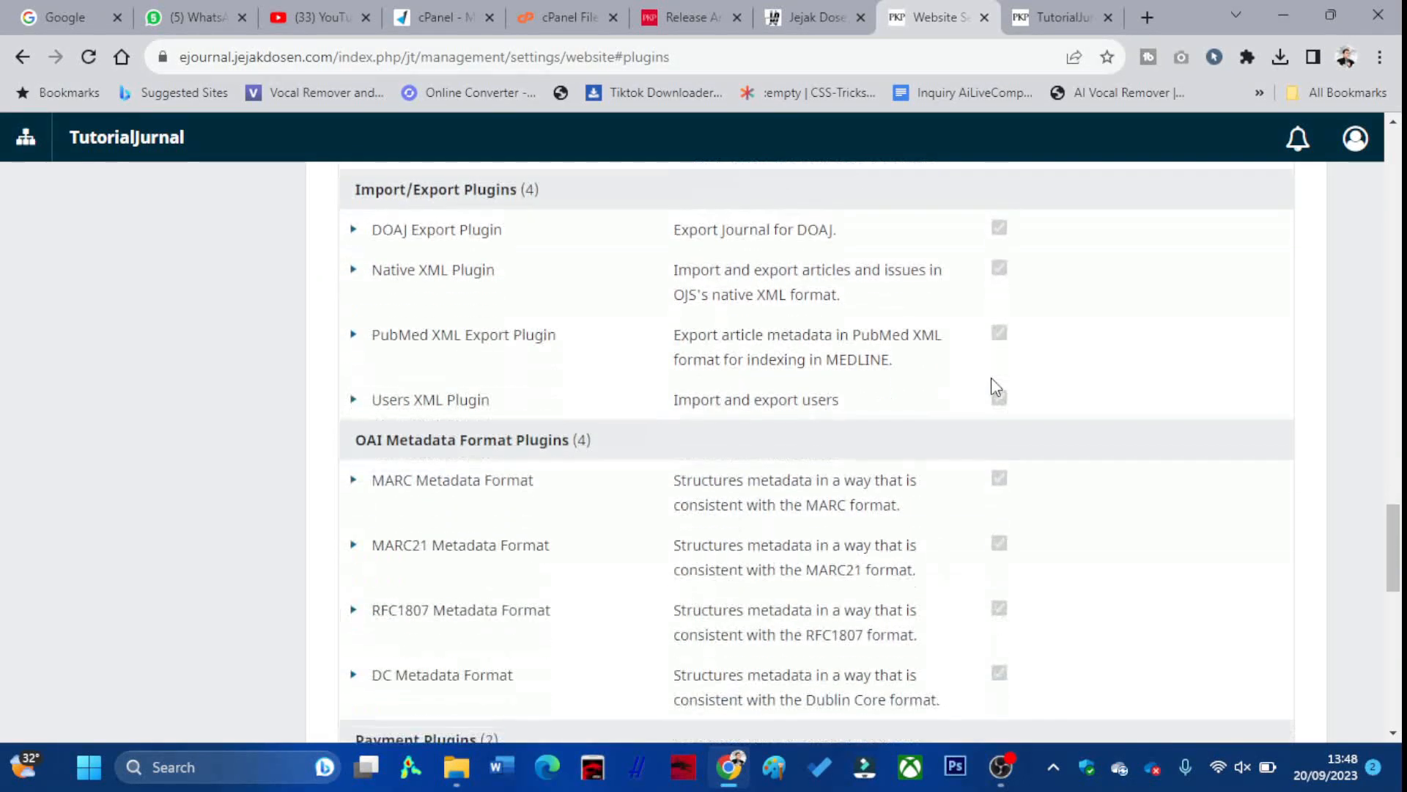
scroll(992, 389, down, 12)
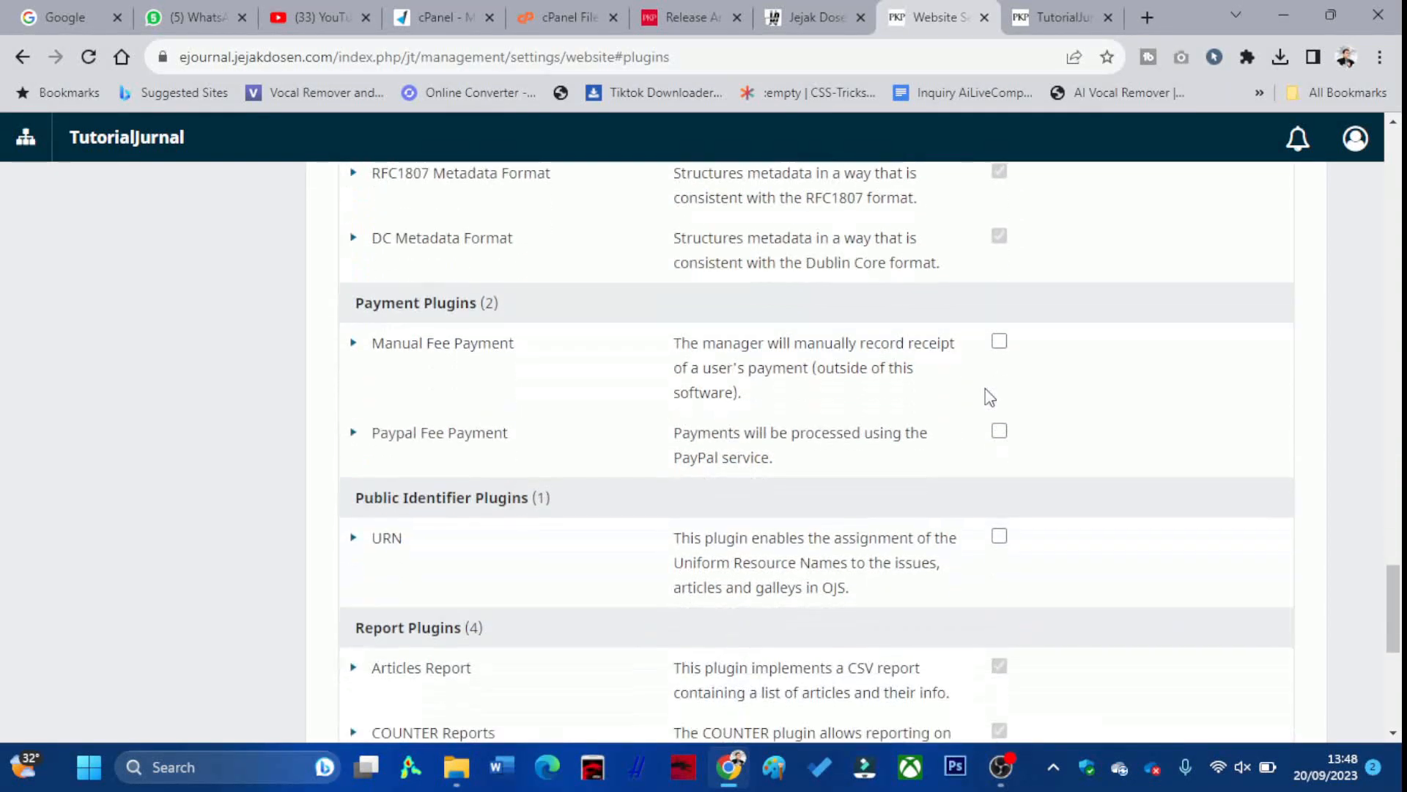
scroll(999, 443, down, 3)
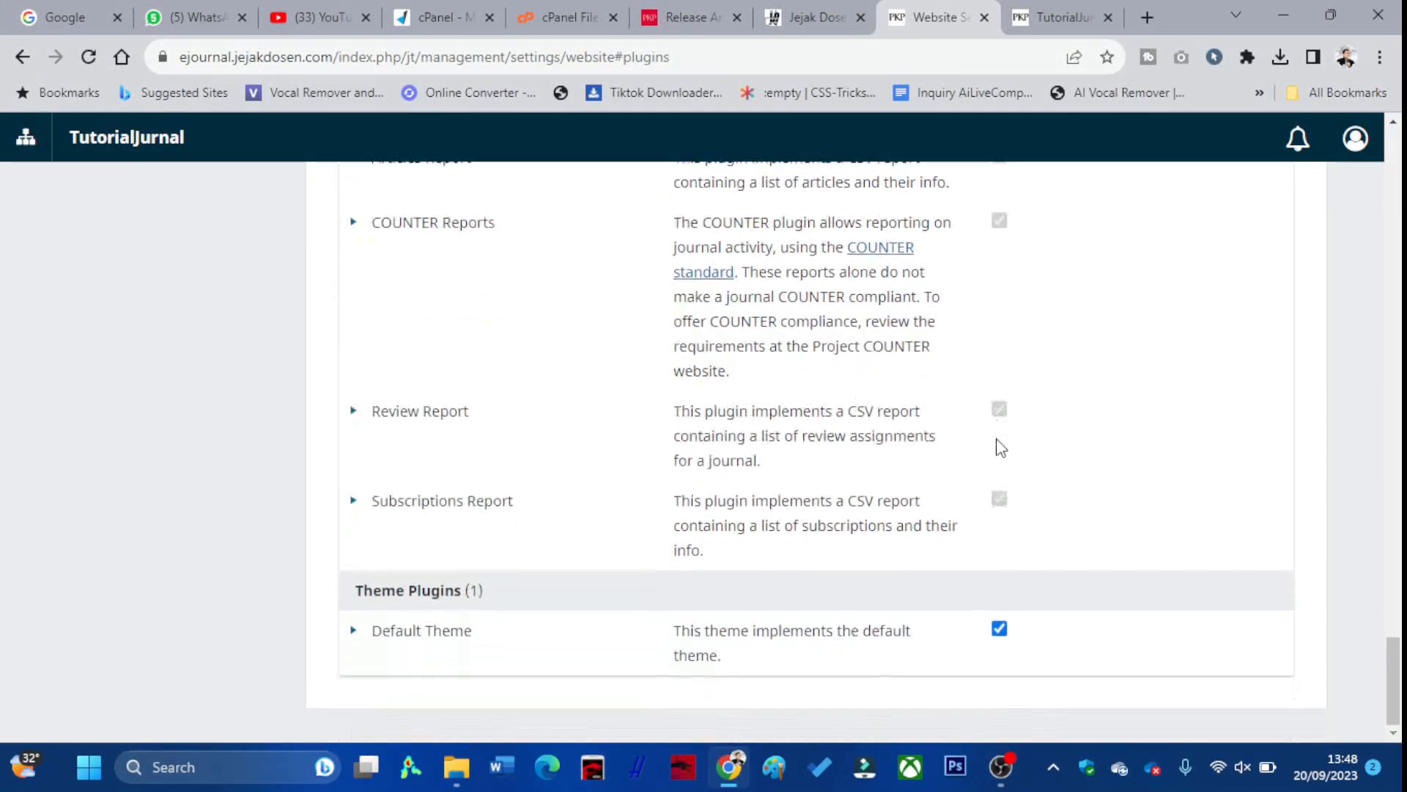
scroll(731, 432, up, 20)
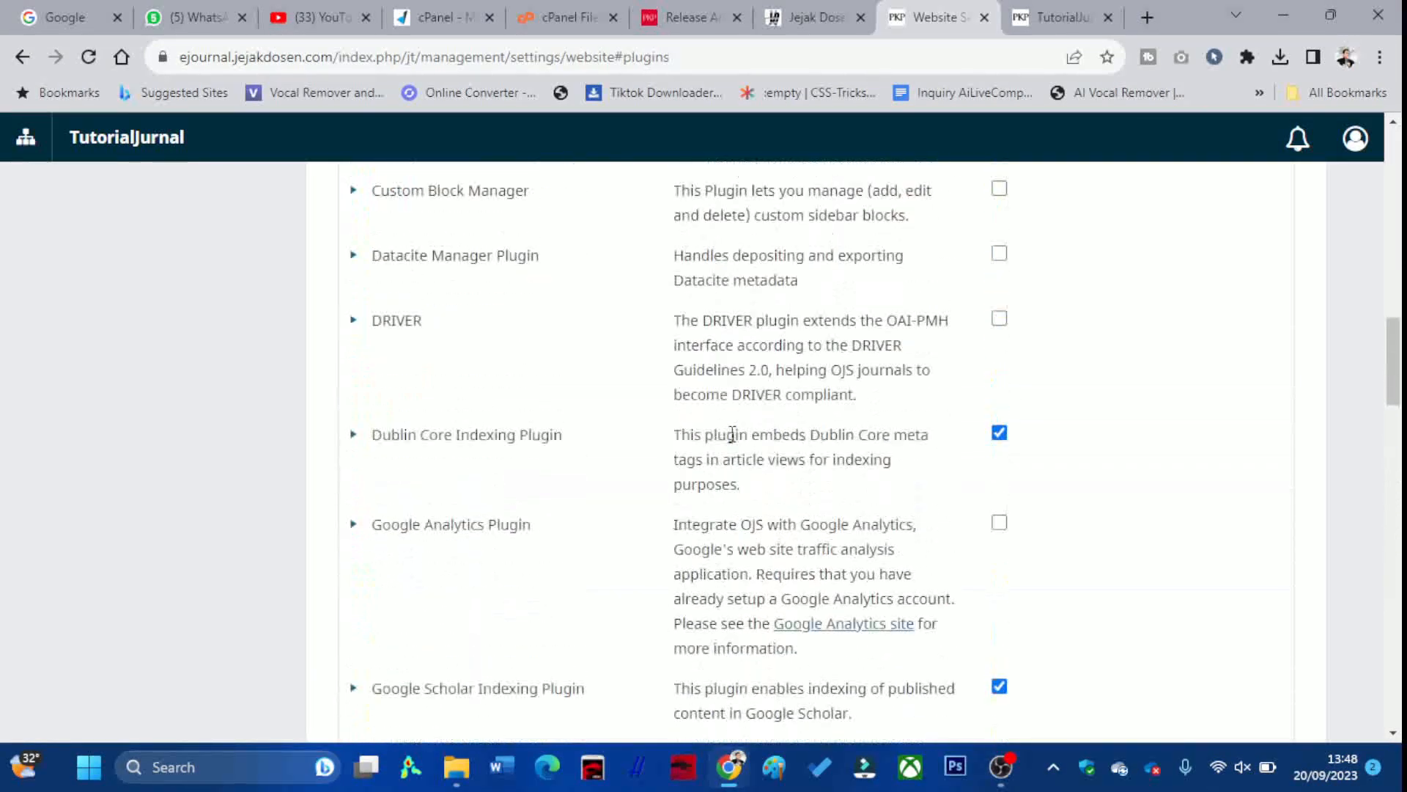
scroll(730, 431, up, 5)
Browse the Plugin Gallery of plugins available to install
click(522, 372)
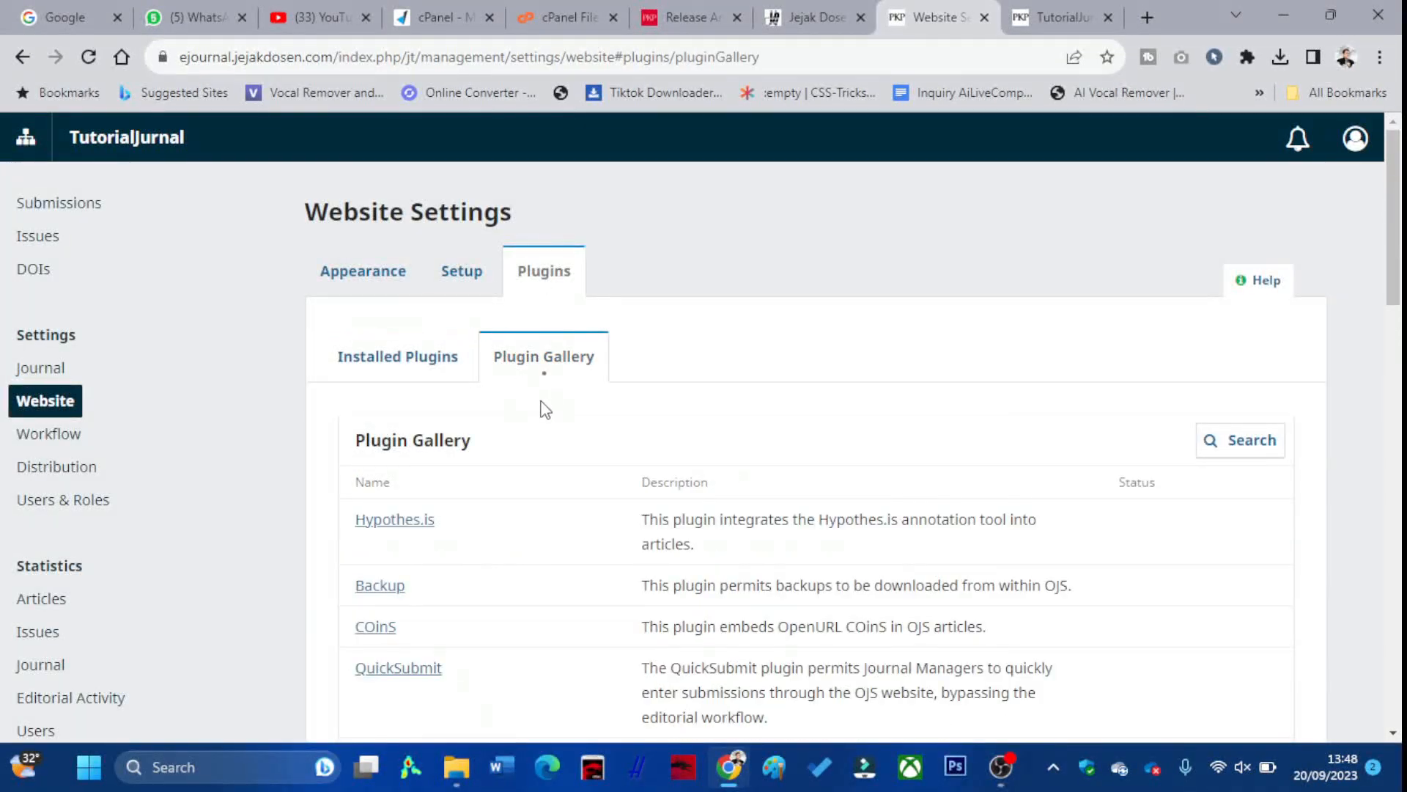
scroll(543, 409, down, 2)
scroll(543, 413, down, 5)
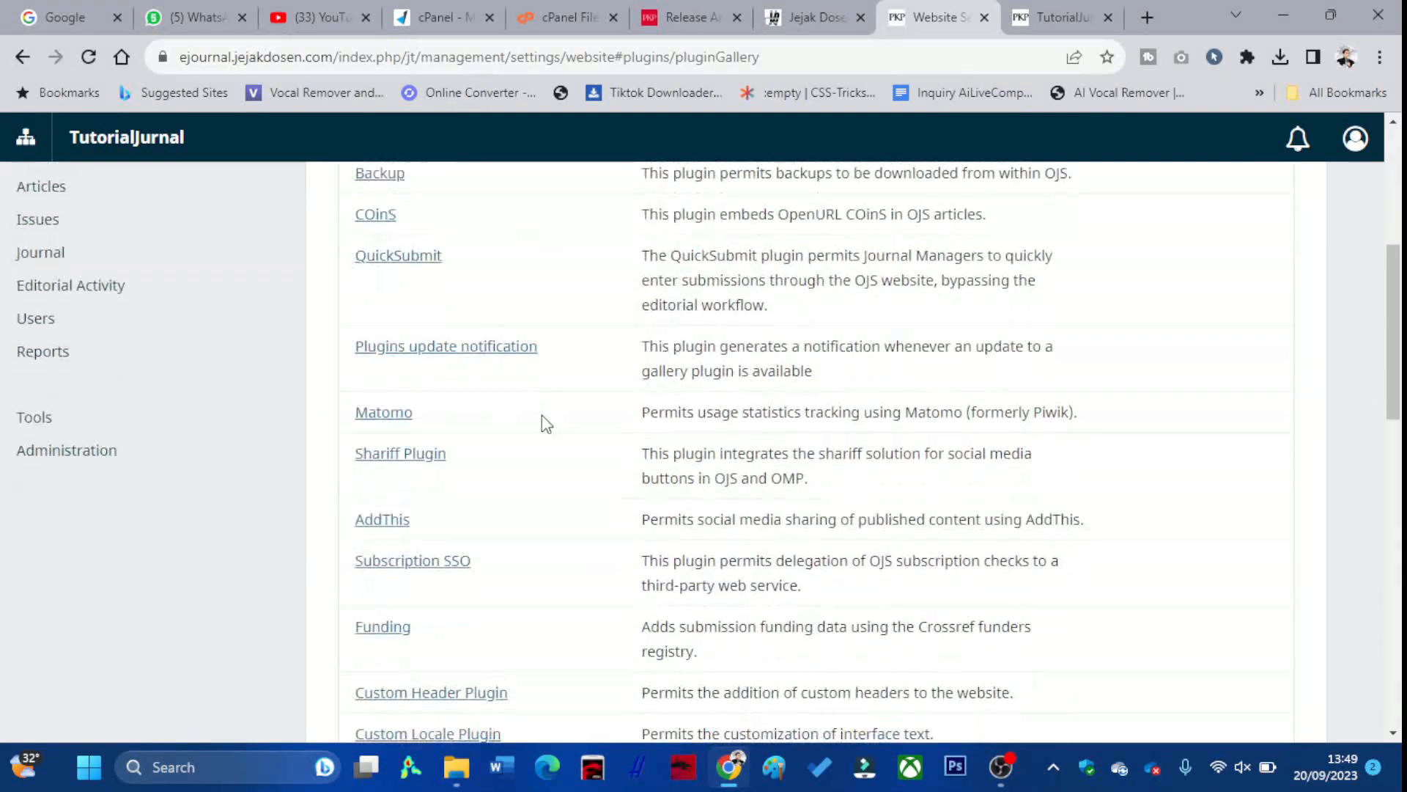
scroll(543, 414, down, 1)
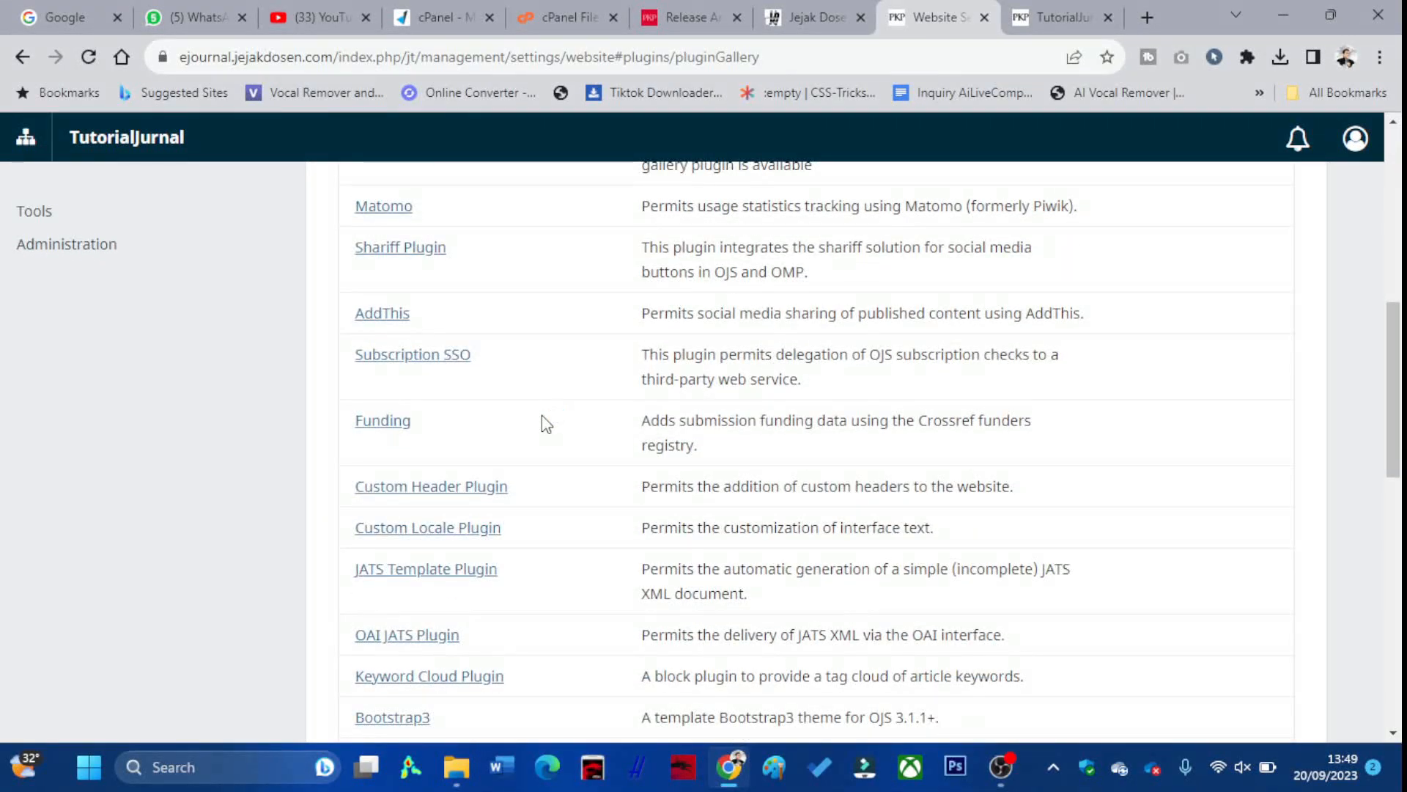
scroll(542, 415, down, 2)
scroll(543, 414, down, 5)
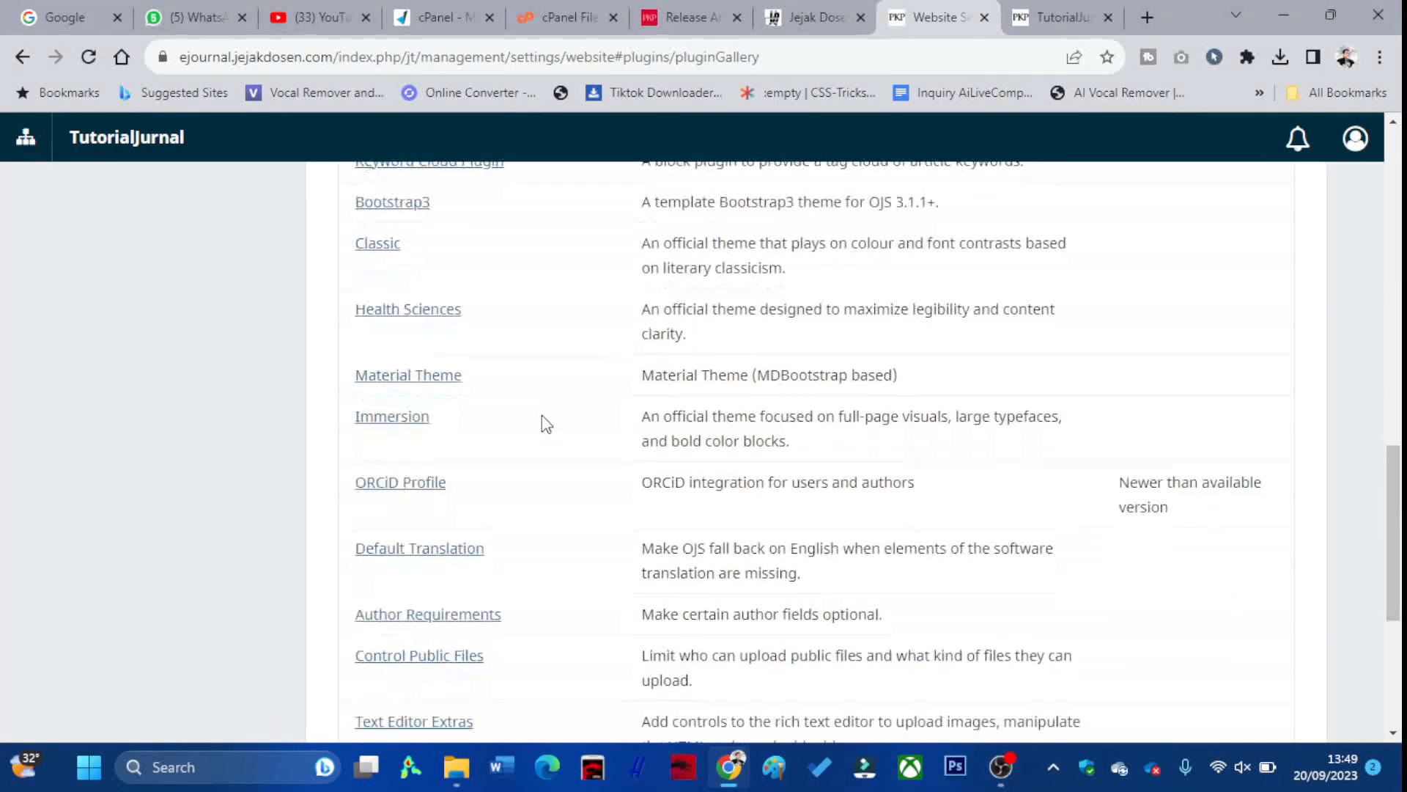
scroll(543, 415, down, 3)
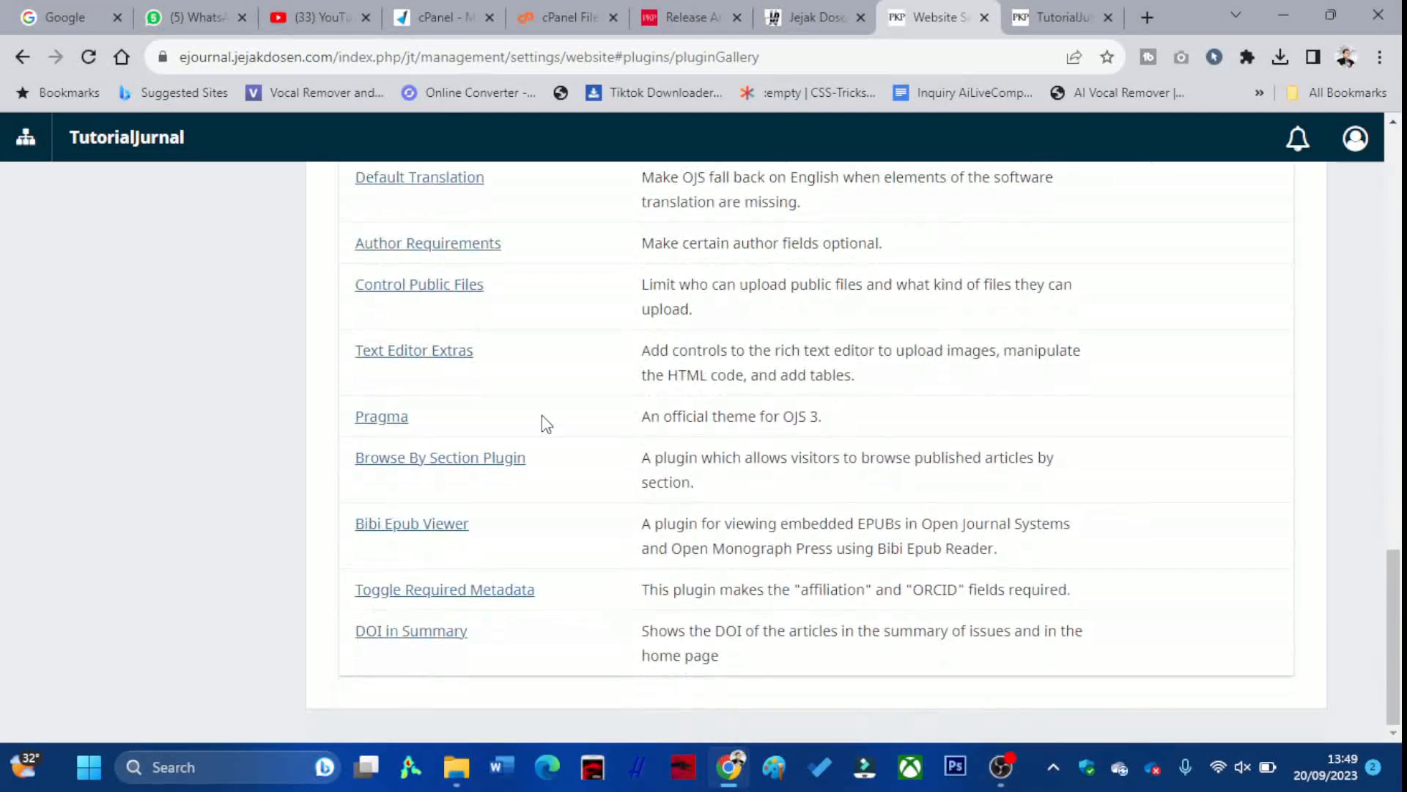
scroll(543, 415, up, 17)
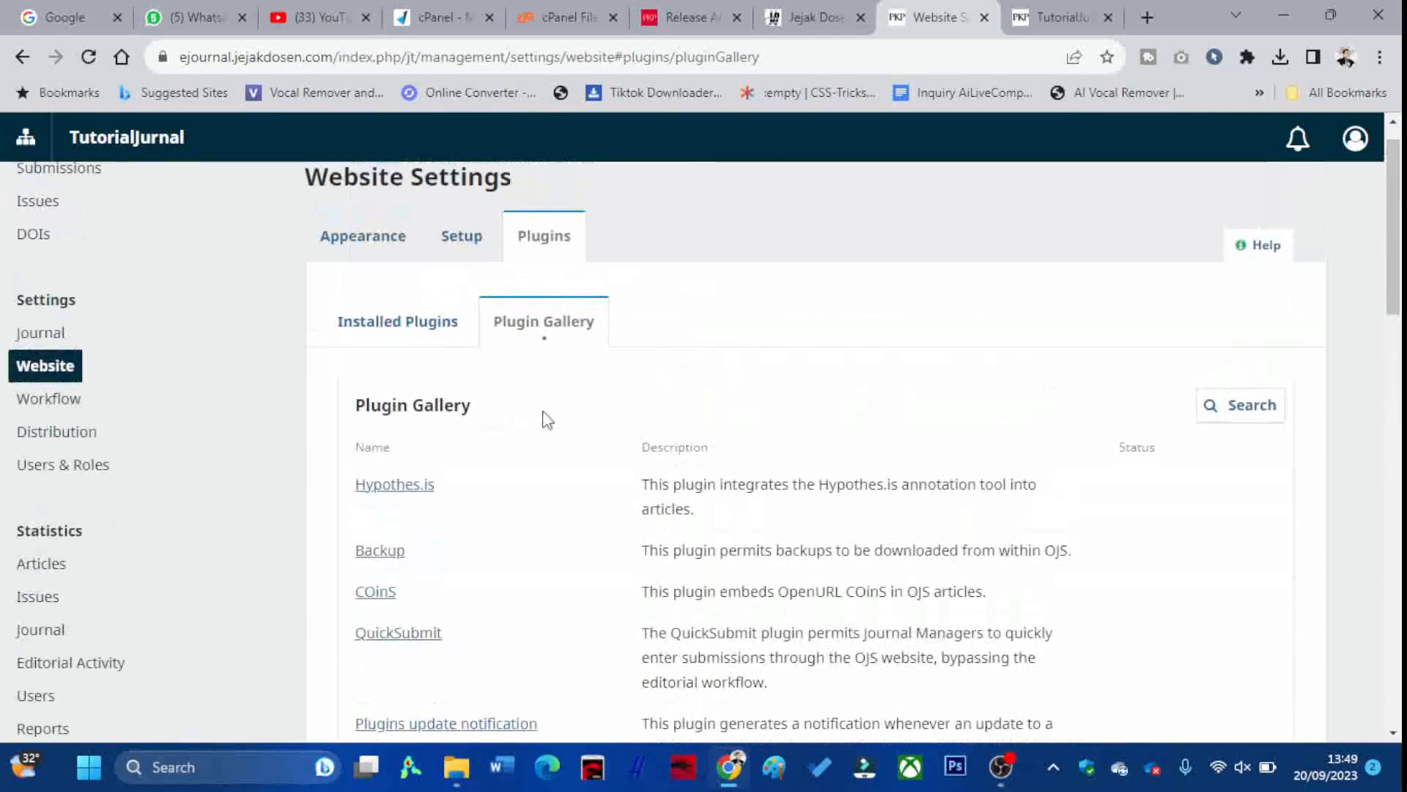
click(35, 442)
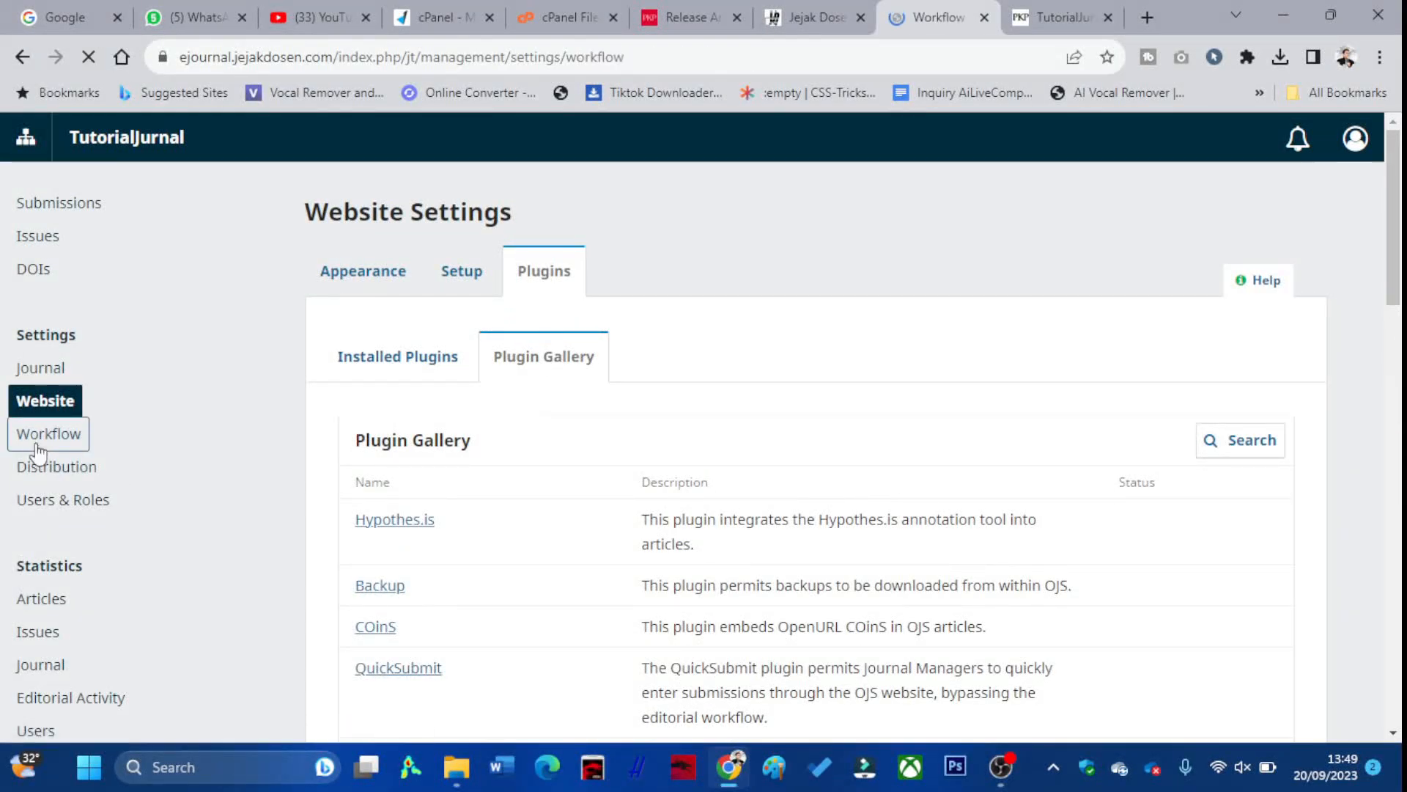
Review Workflow's author guidelines, metadata, components, review setup and publisher library
click(392, 422)
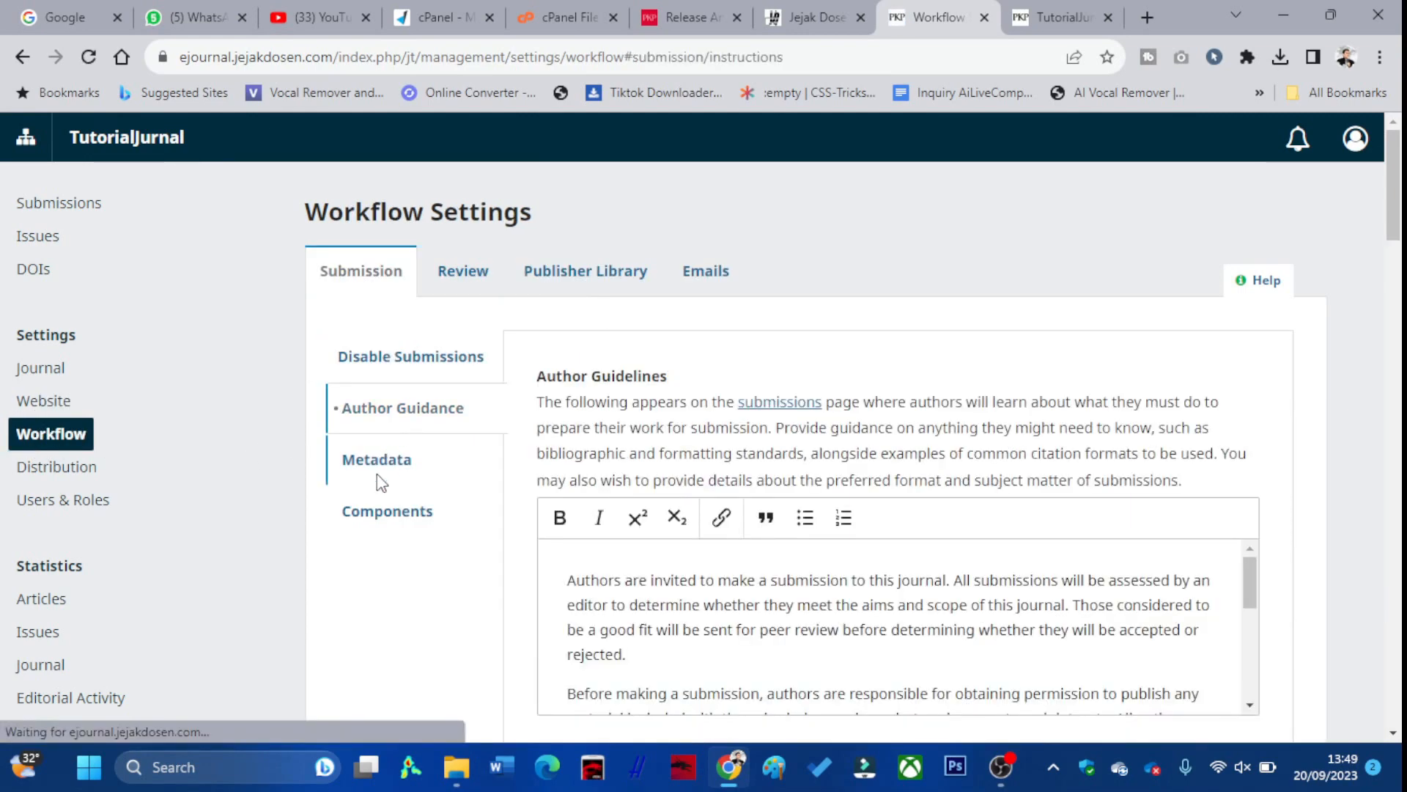
click(377, 470)
click(388, 521)
click(453, 281)
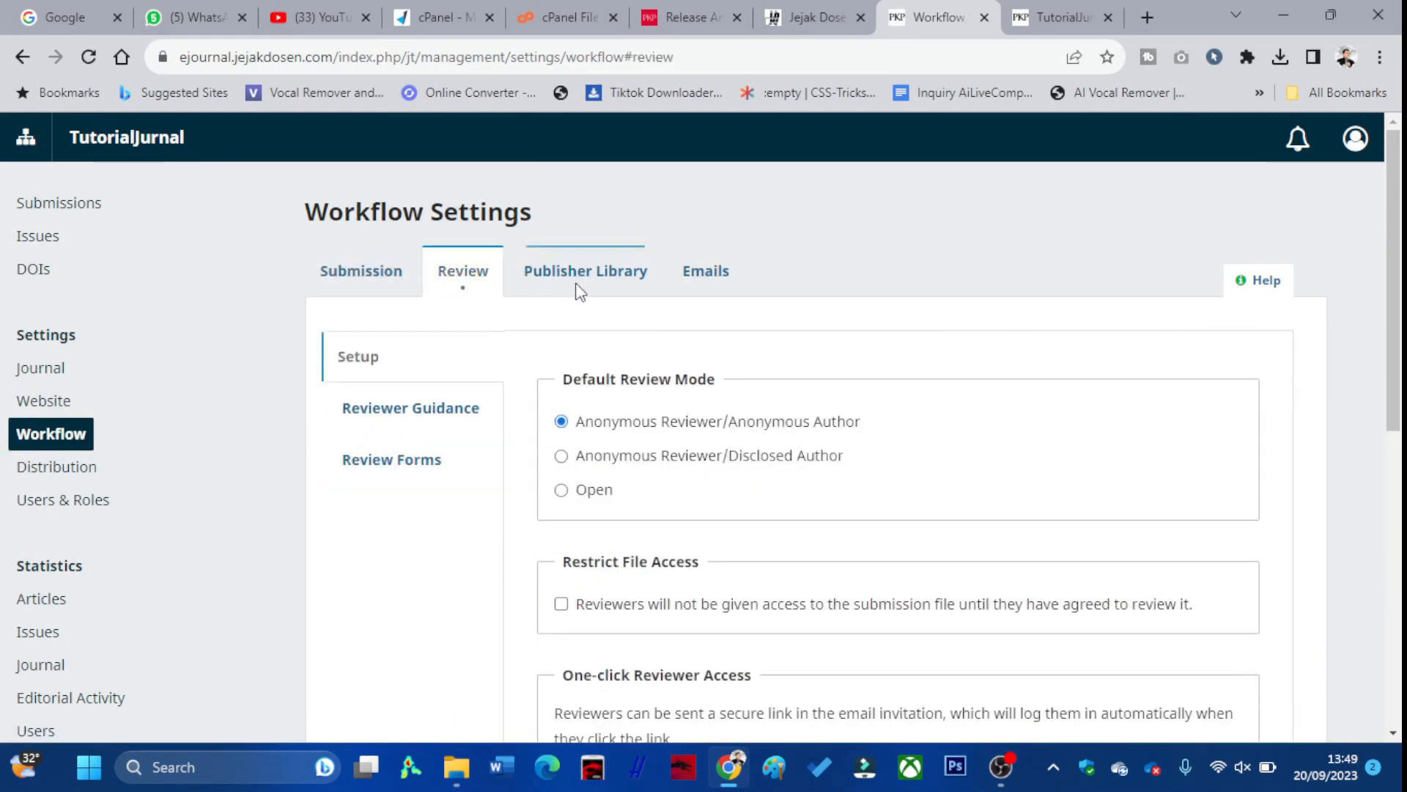
click(579, 289)
click(501, 286)
Check the Distribution DOI settings and registration agency options
click(56, 477)
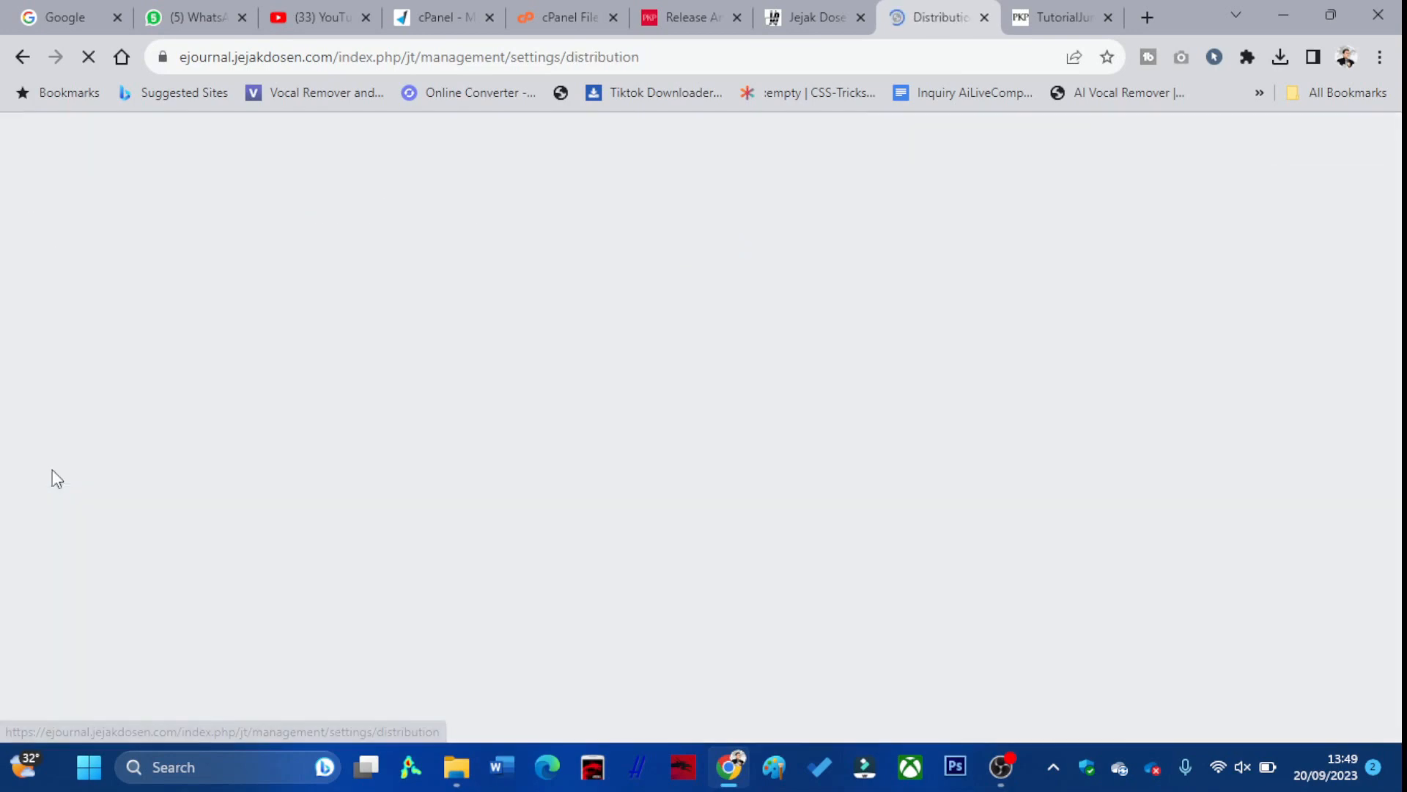
scroll(345, 486, down, 4)
scroll(351, 486, up, 4)
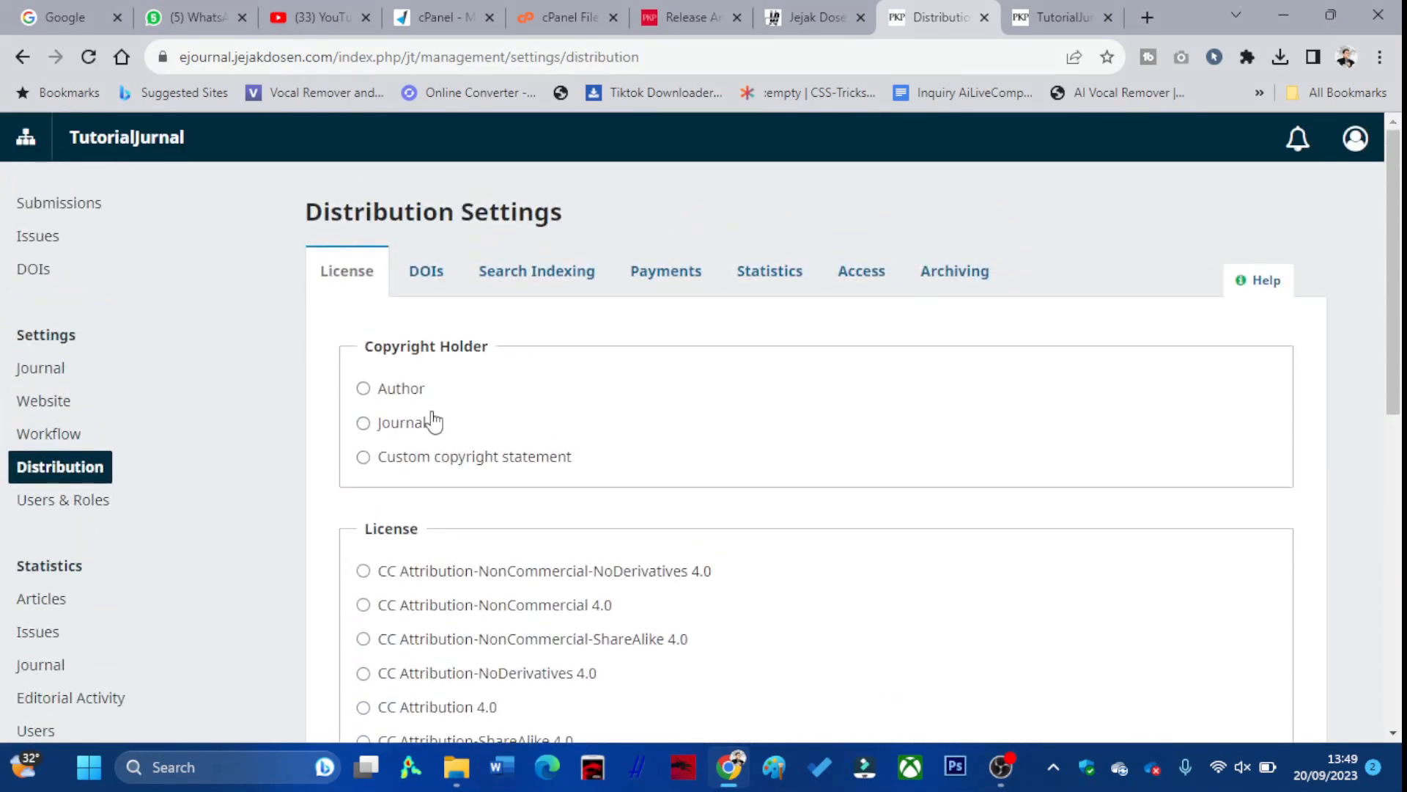
click(448, 286)
scroll(462, 431, down, 1)
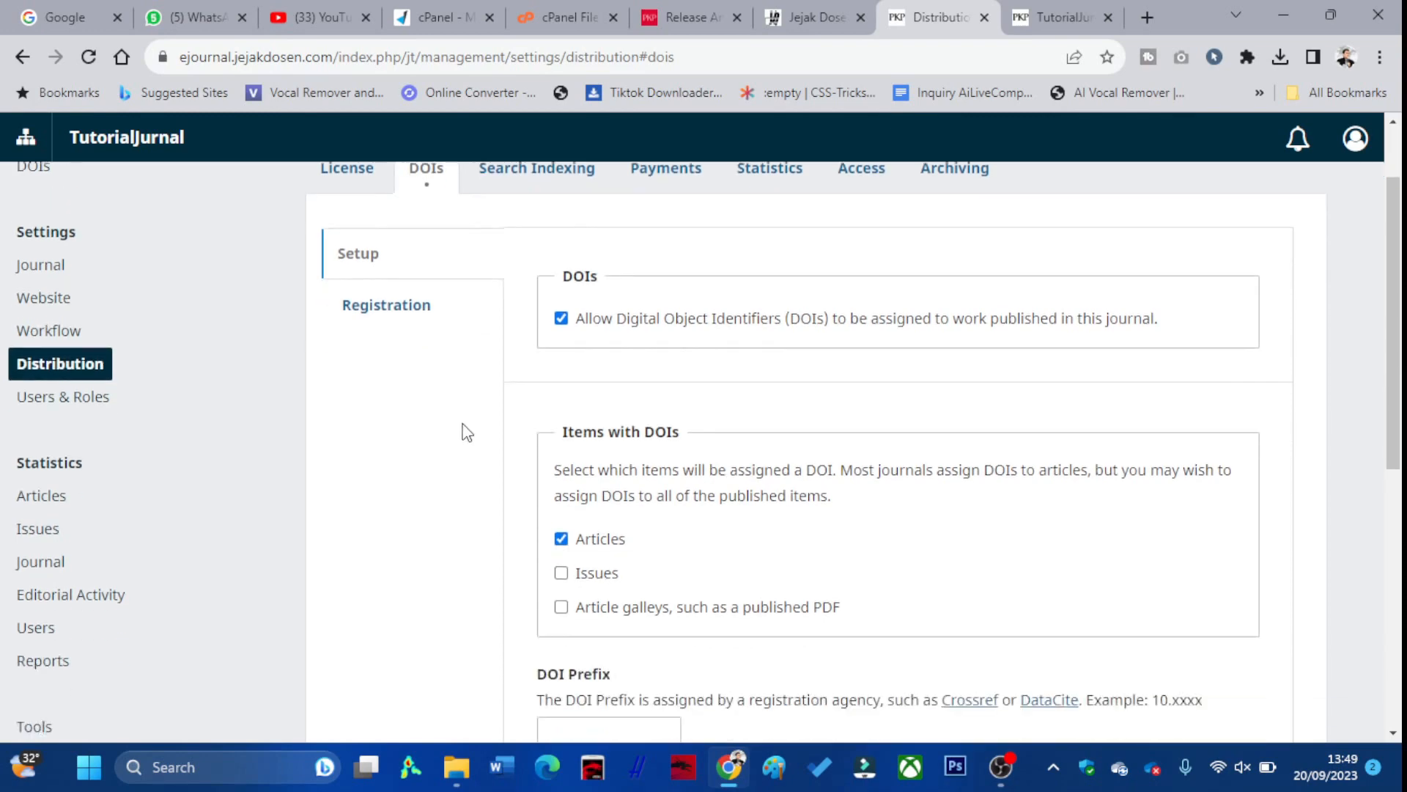
scroll(461, 430, up, 1)
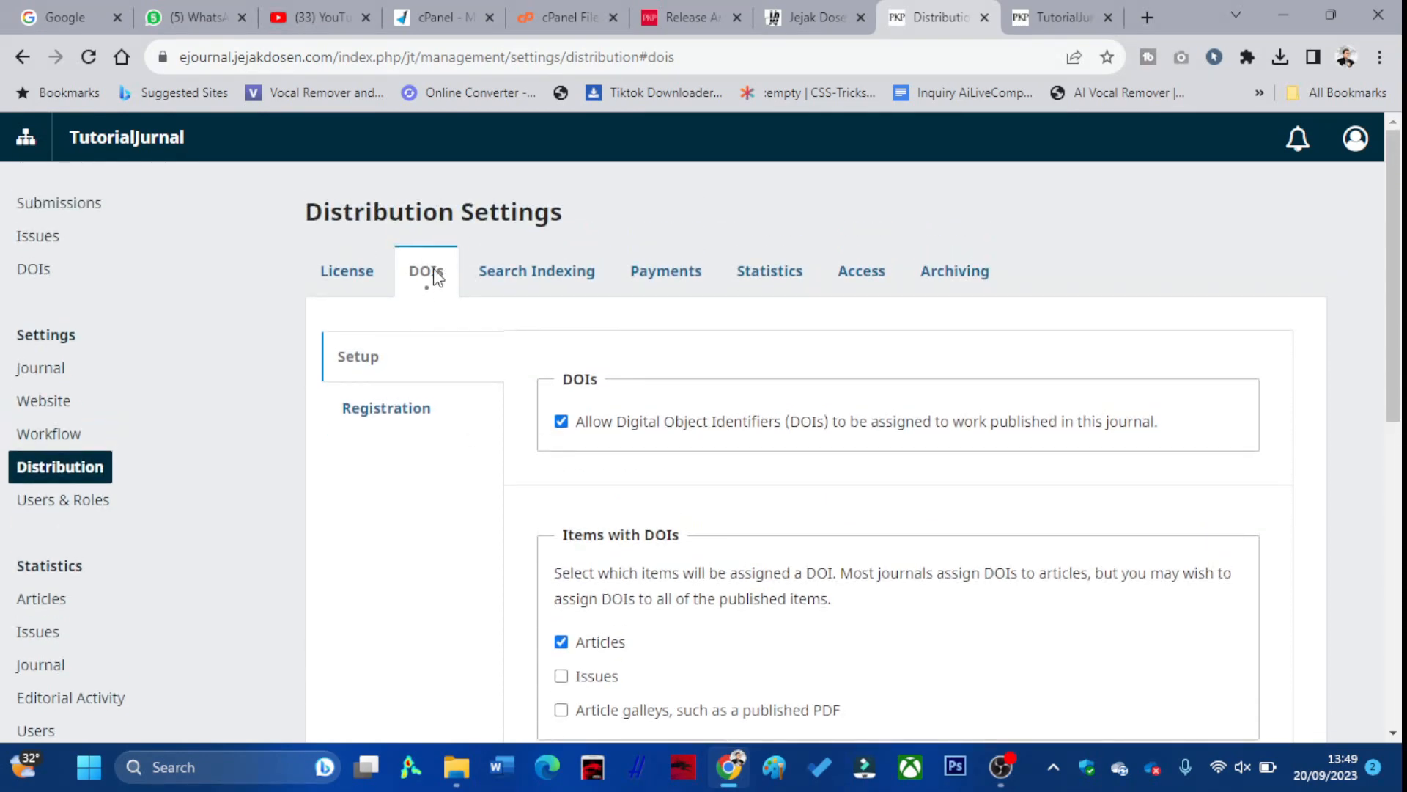
click(378, 409)
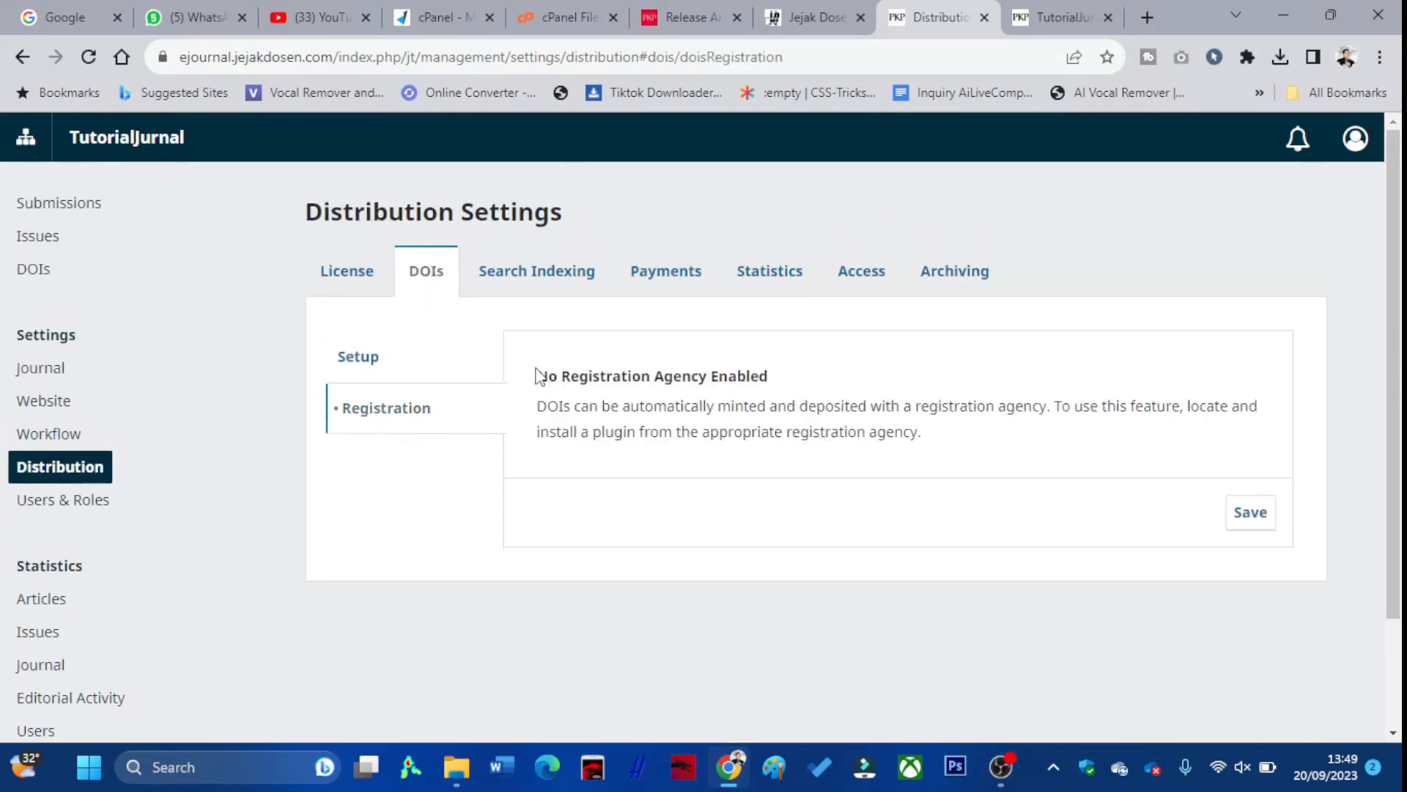
click(354, 359)
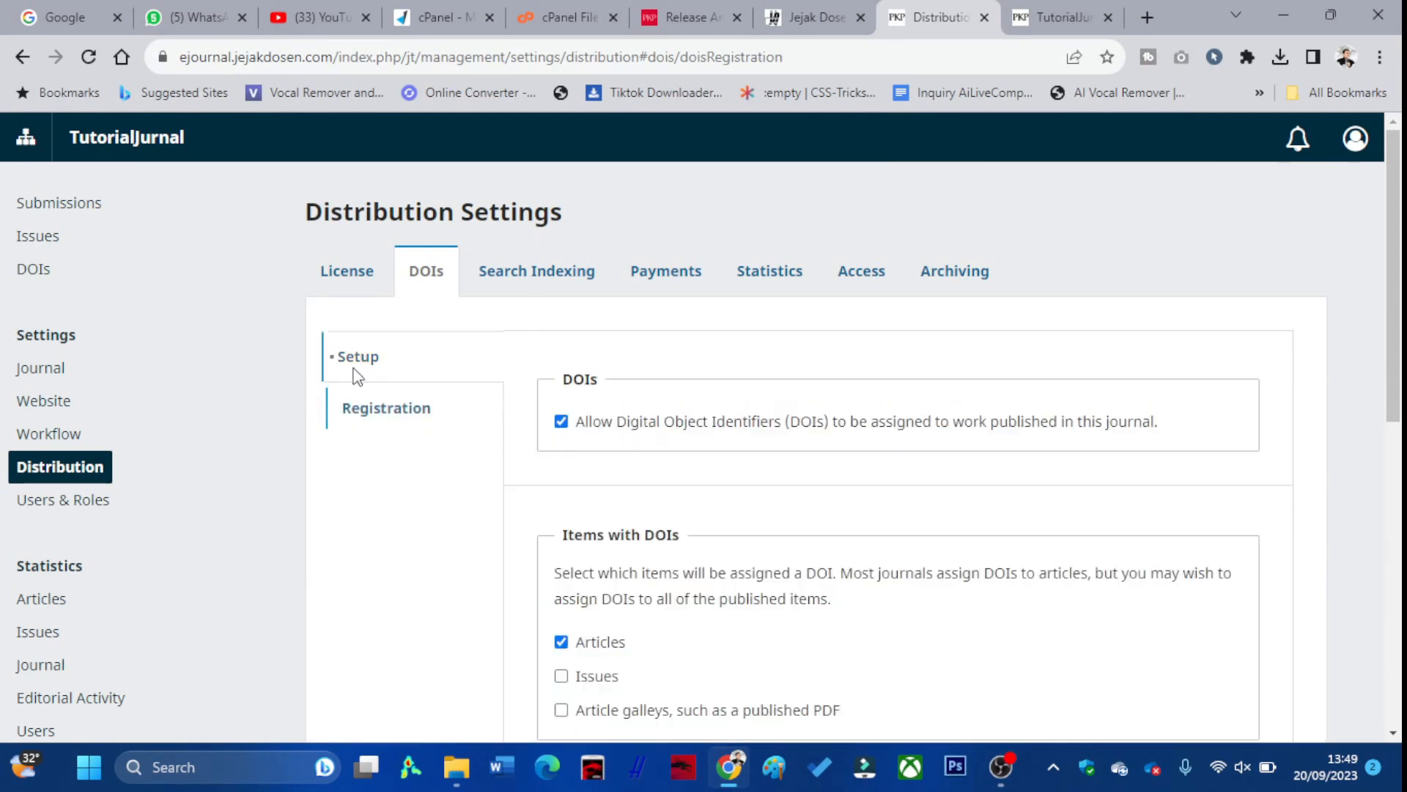
Glance at search indexing and payment settings, then recheck the DOI settings
click(532, 282)
click(665, 278)
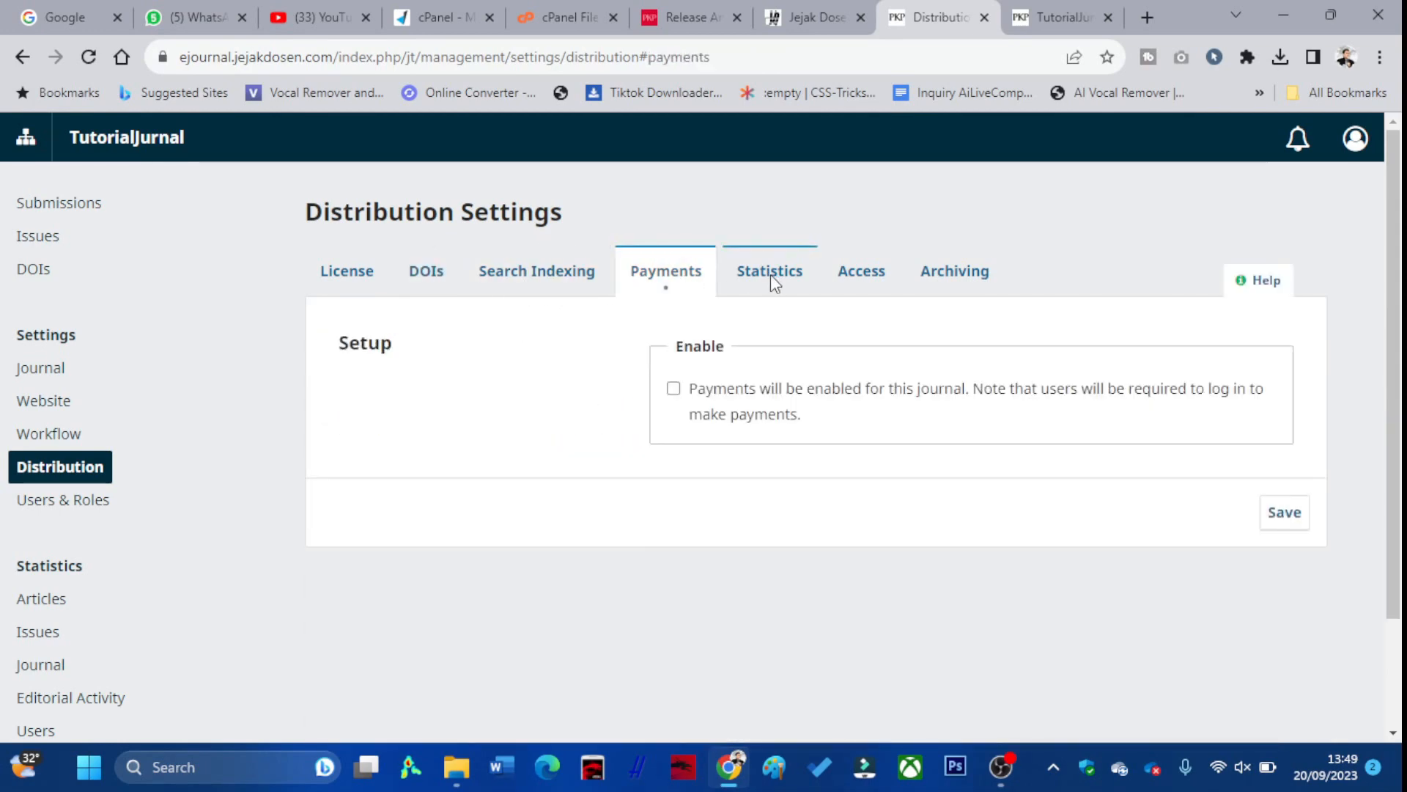
click(438, 283)
scroll(738, 324, down, 7)
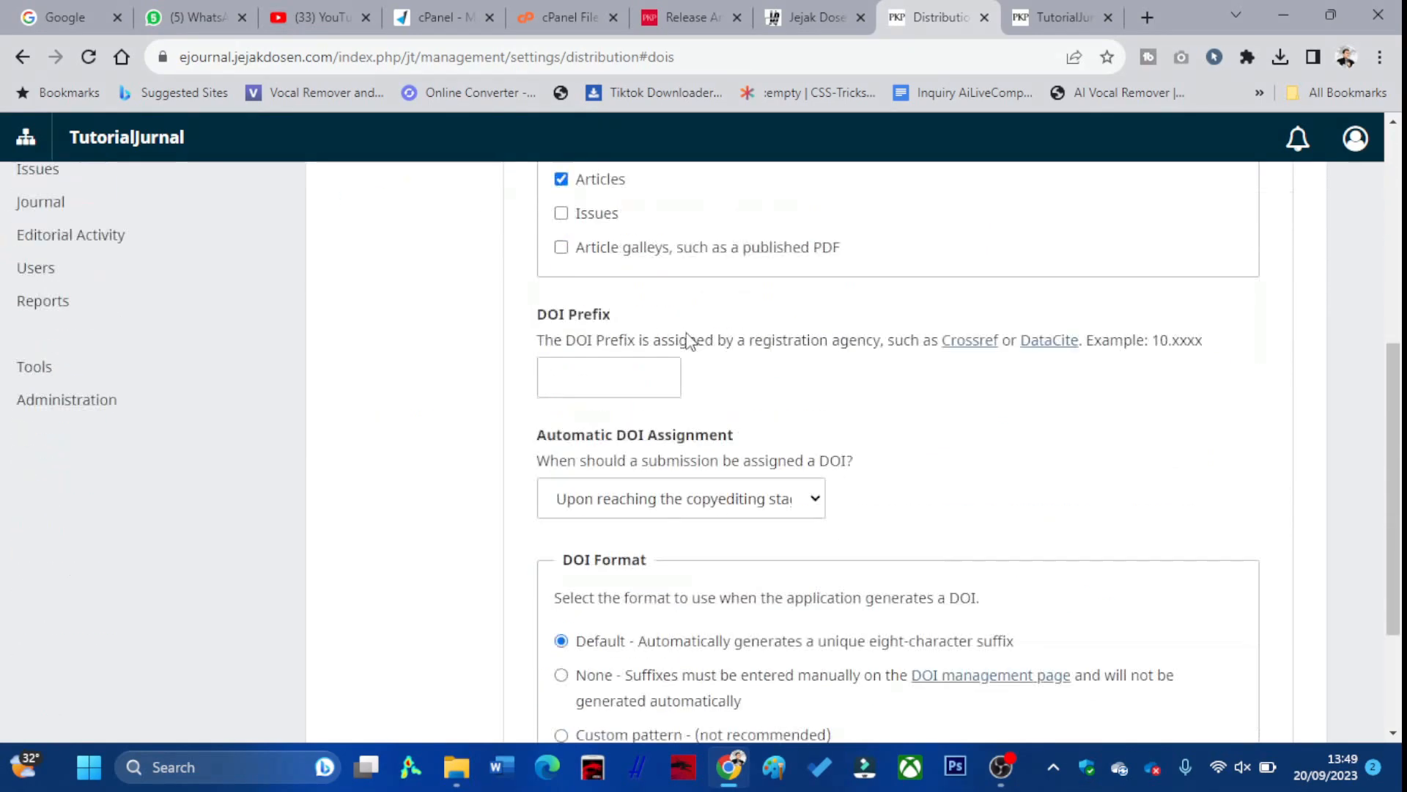
scroll(704, 381, down, 1)
scroll(409, 469, up, 3)
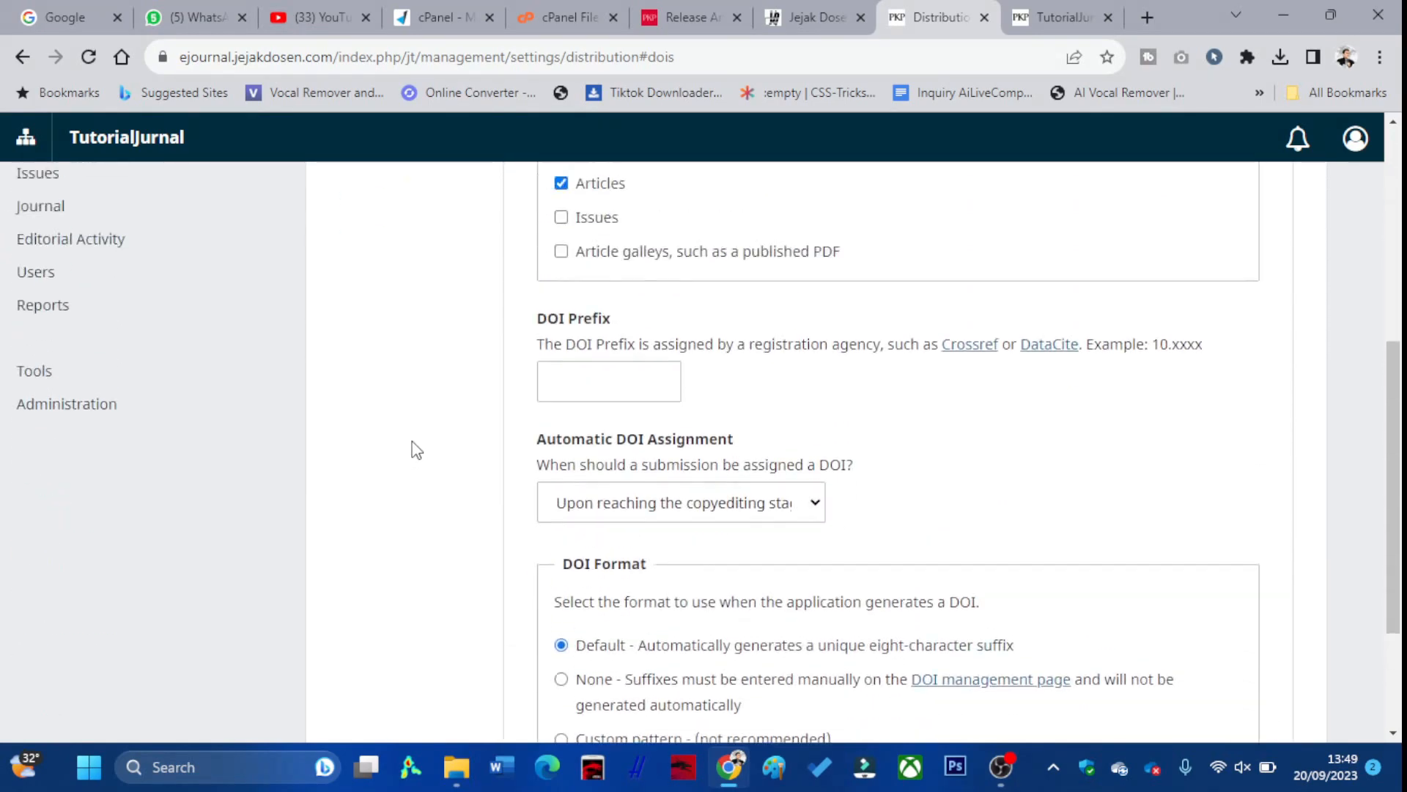
scroll(414, 447, up, 6)
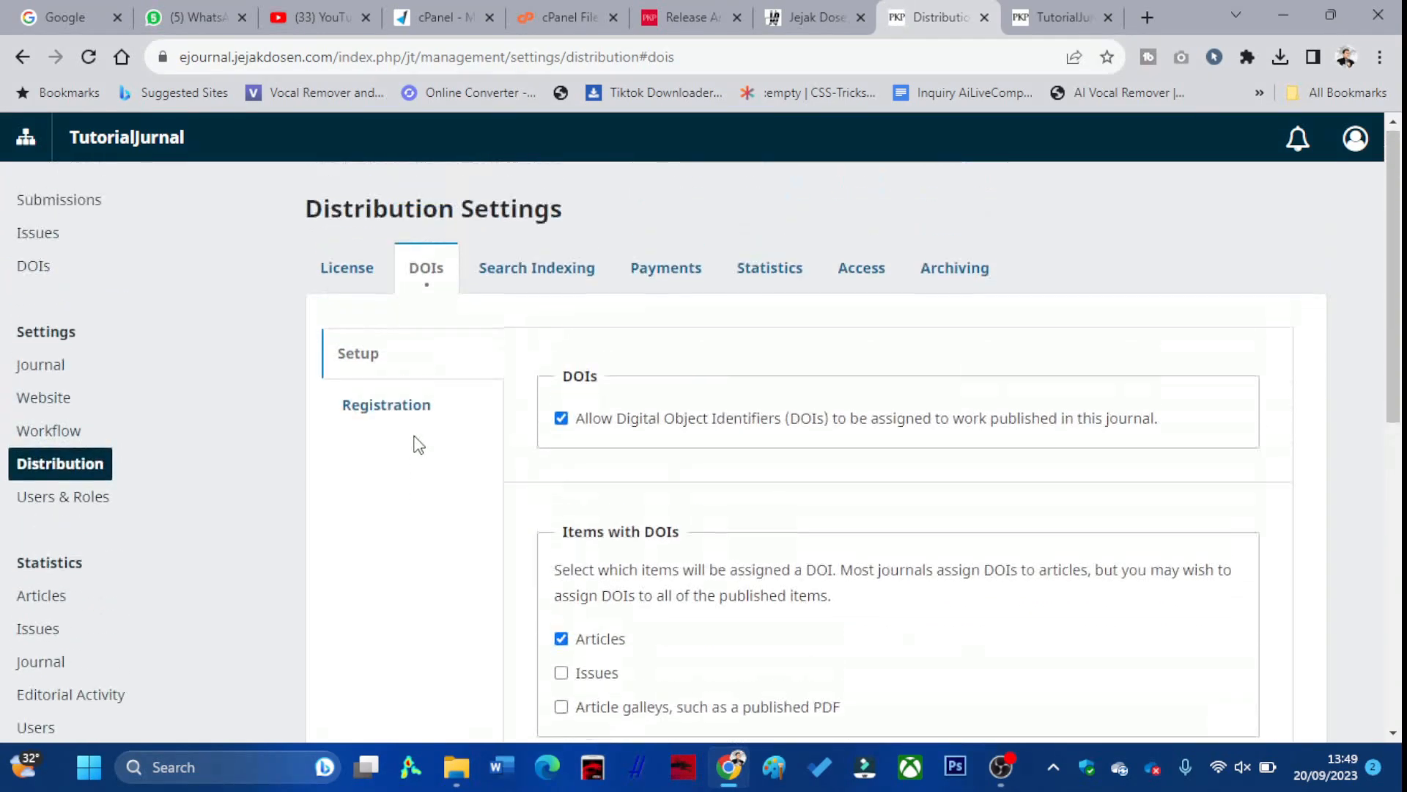
click(85, 506)
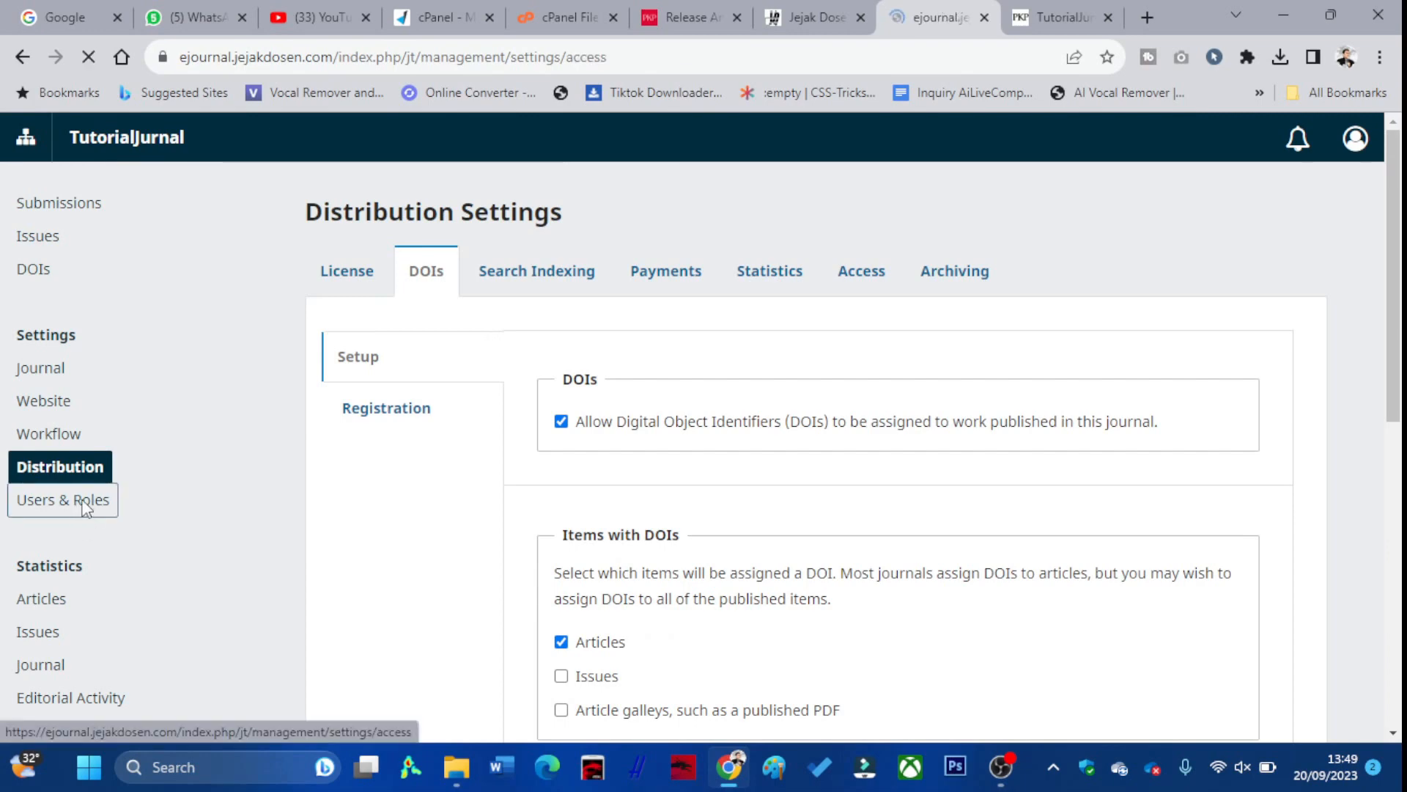
Review the empty Statistics > Articles usage chart, then bring up TutorialJurnal's public homepage
scroll(85, 505, down, 2)
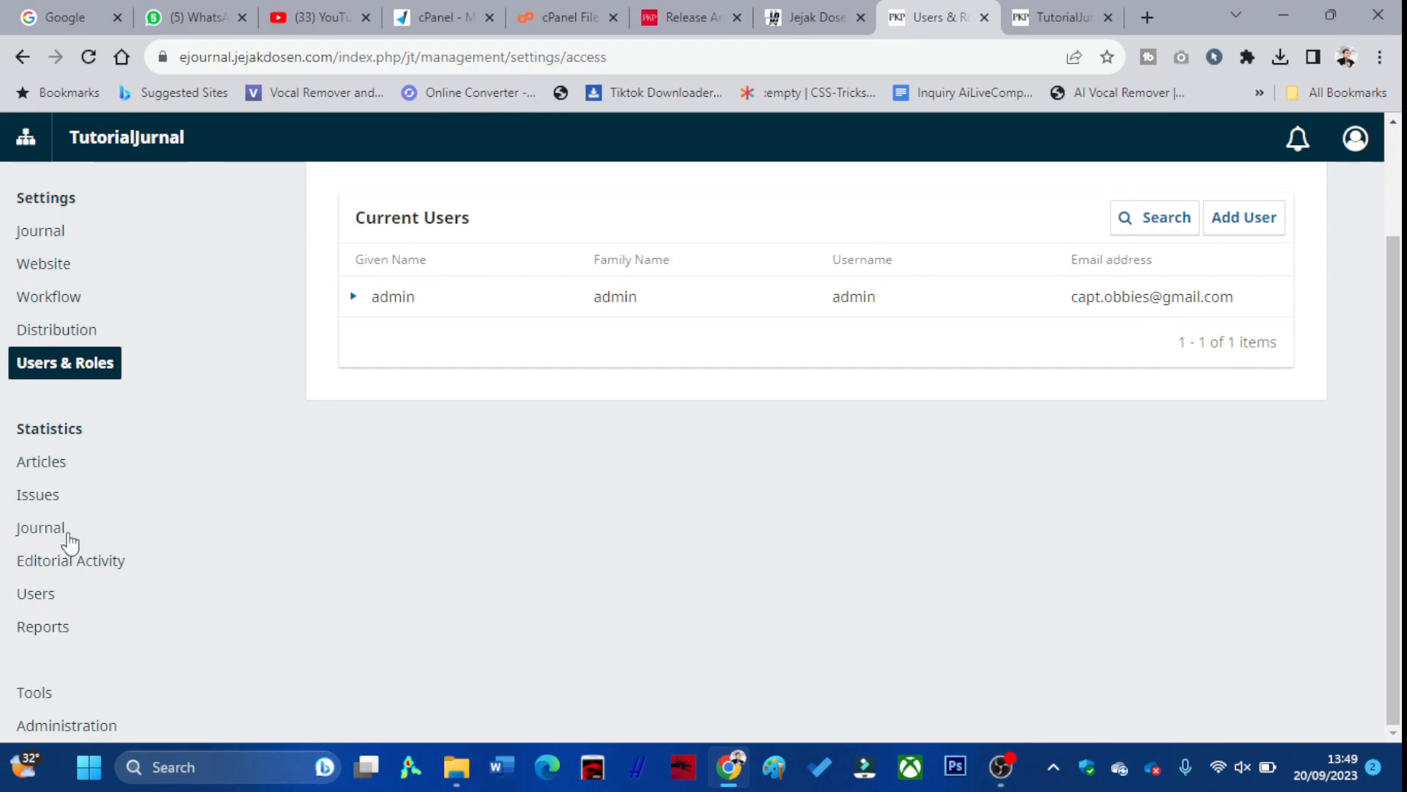
click(68, 463)
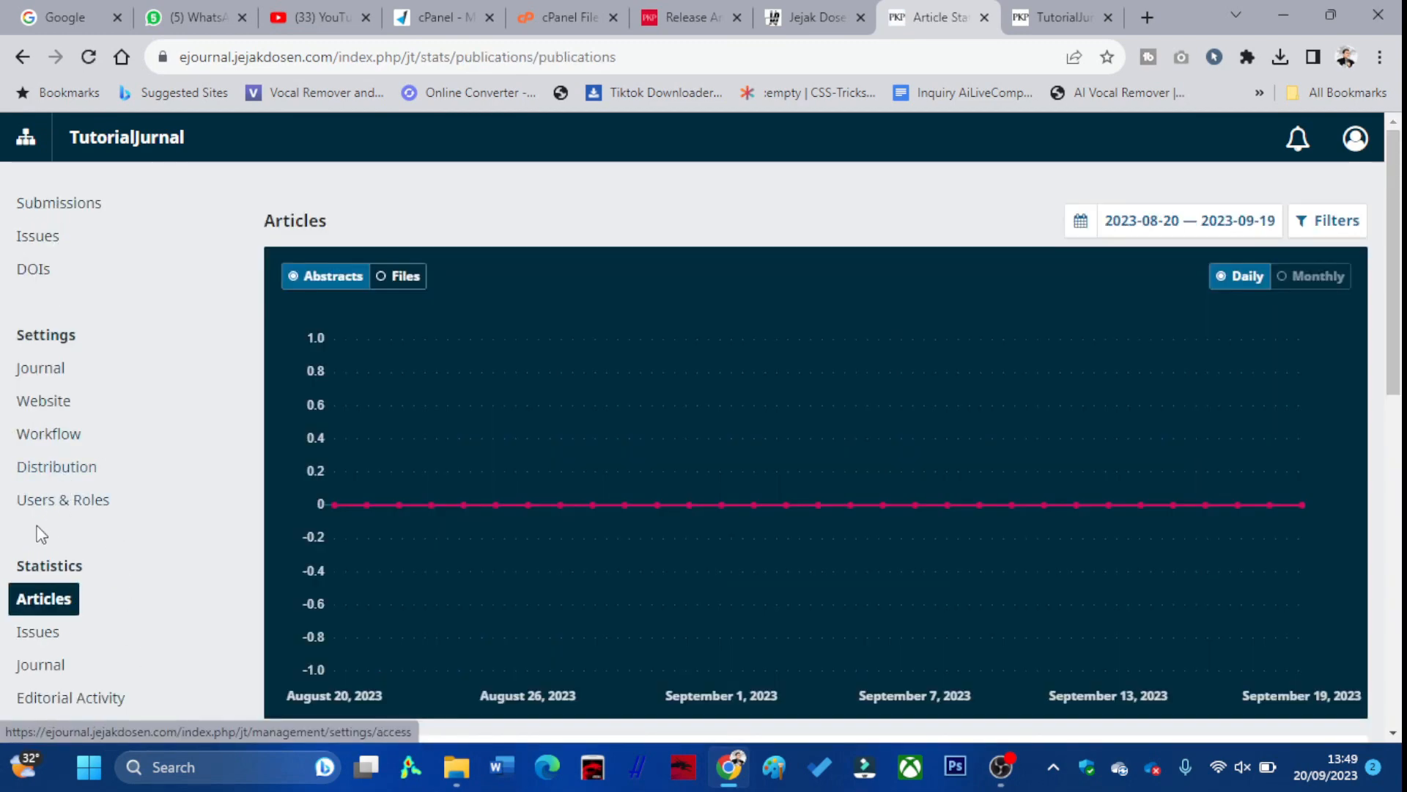
scroll(39, 582, down, 3)
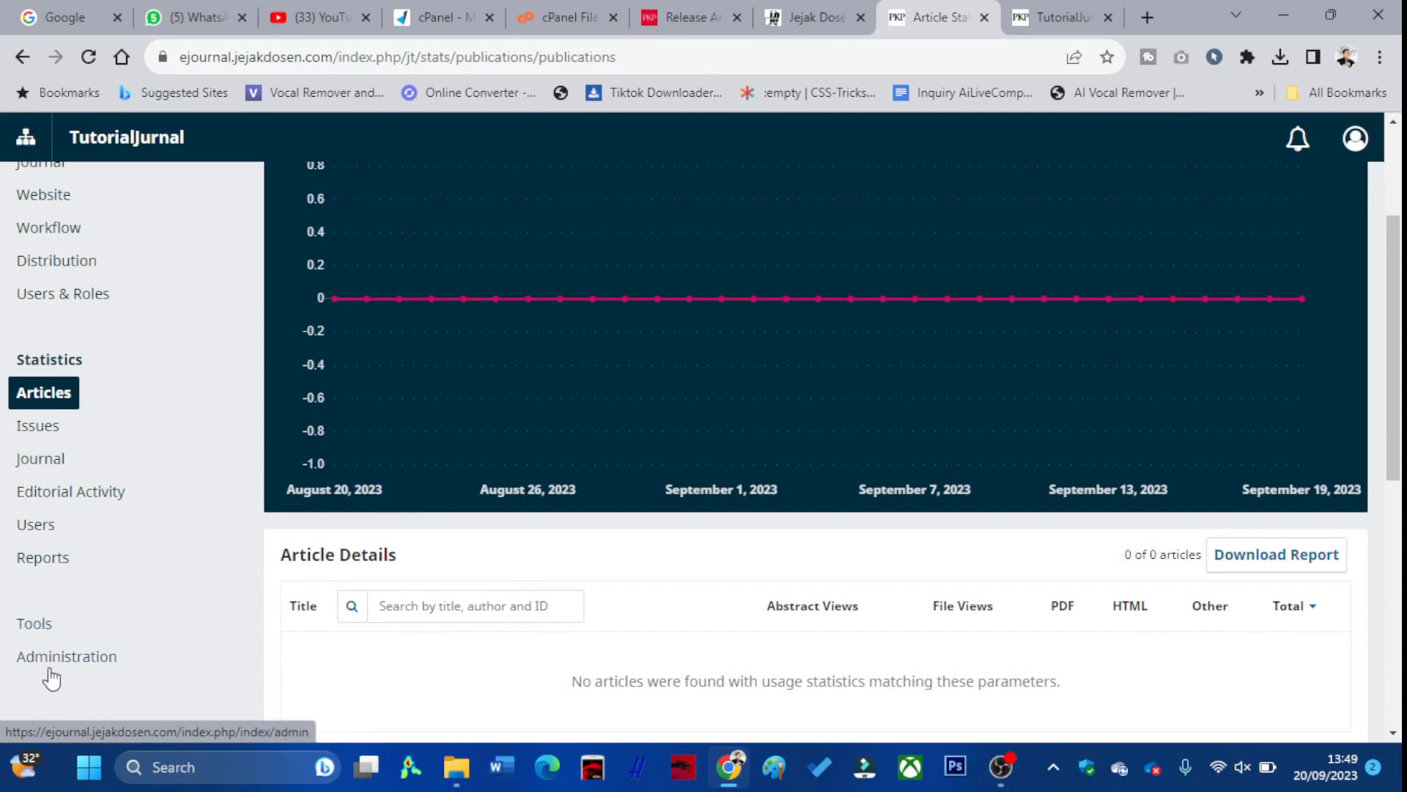
scroll(464, 587, up, 3)
click(1046, 20)
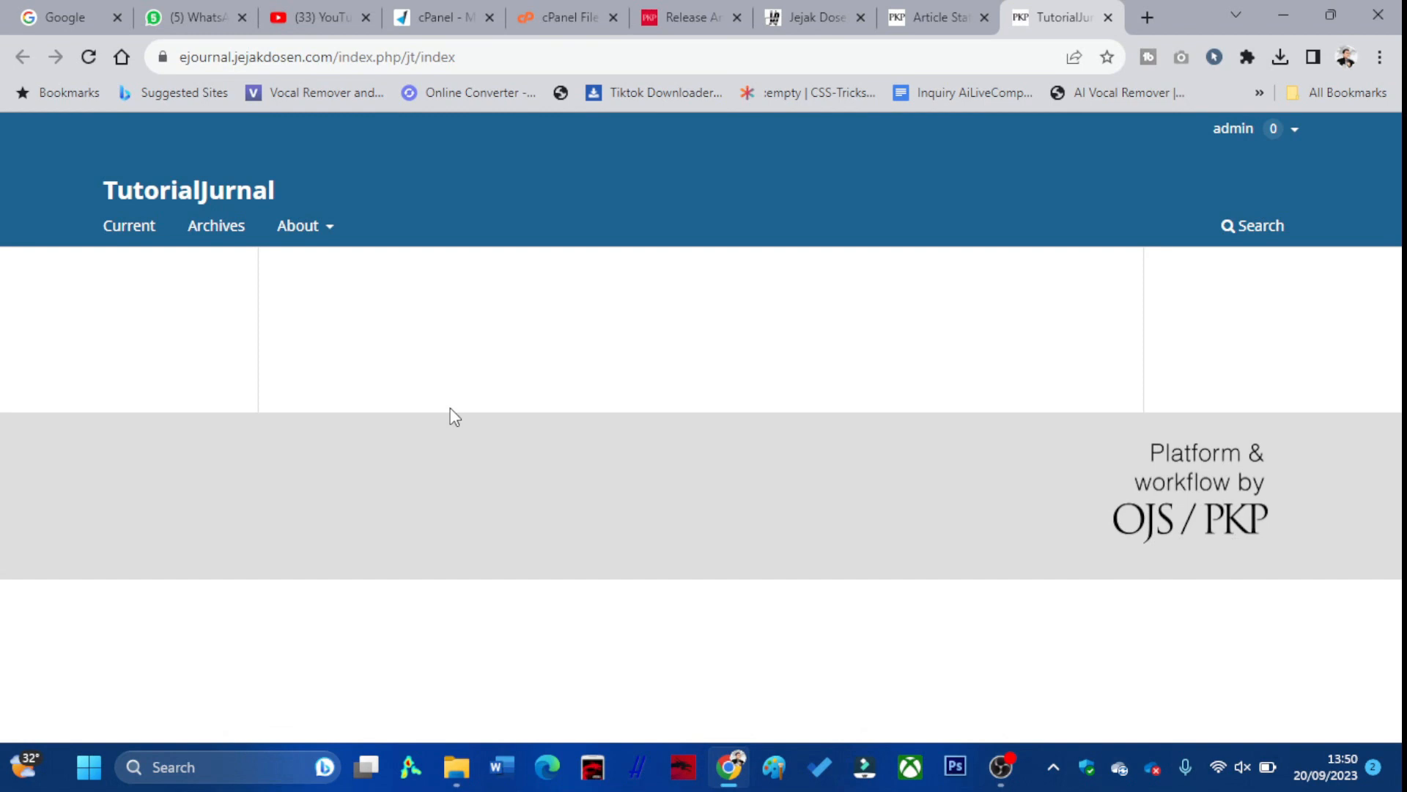
Open a new blank tab beside the TutorialJurnal home page
click(1153, 18)
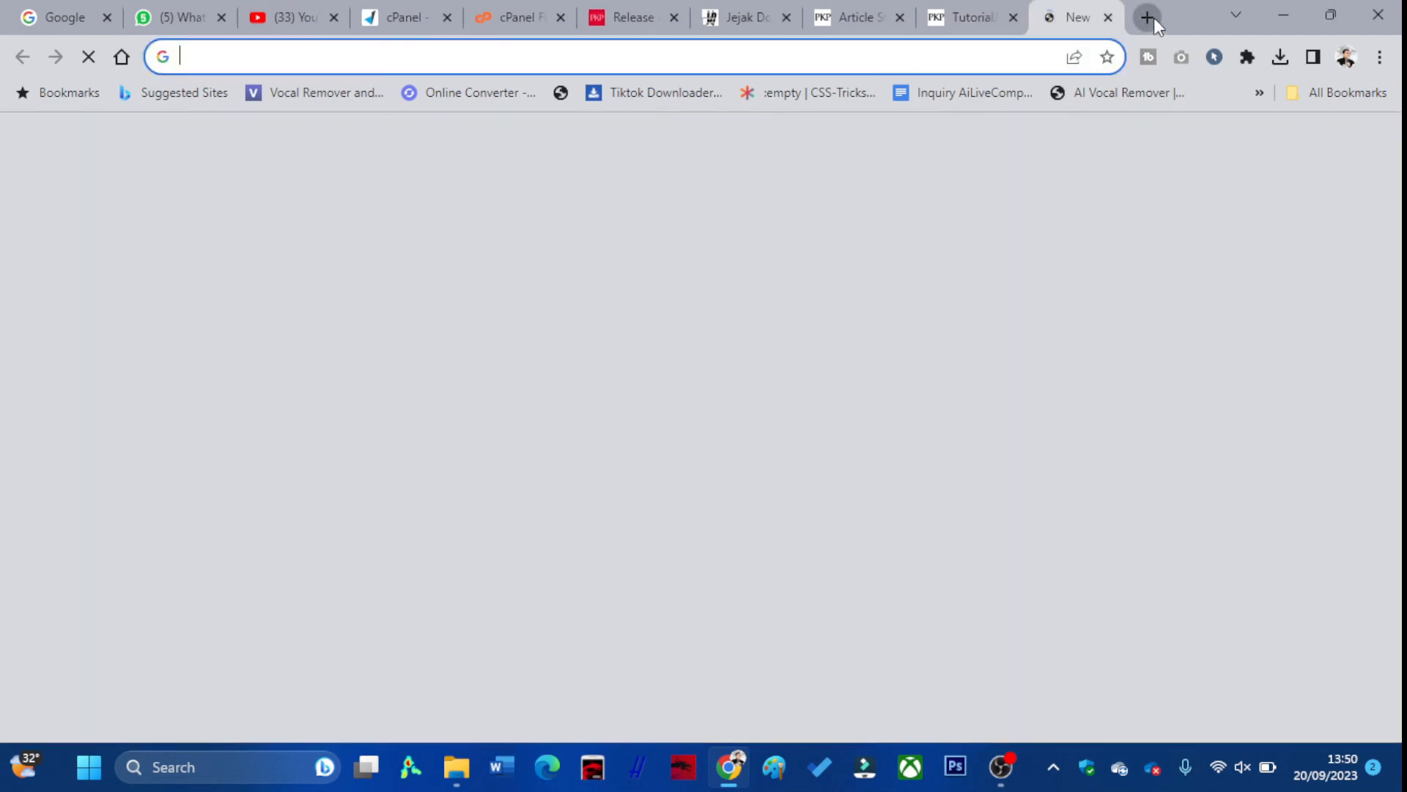
Load the ejournal.edutechjaya.com journal list from the 'ed' address-bar suggestion
text(ed)
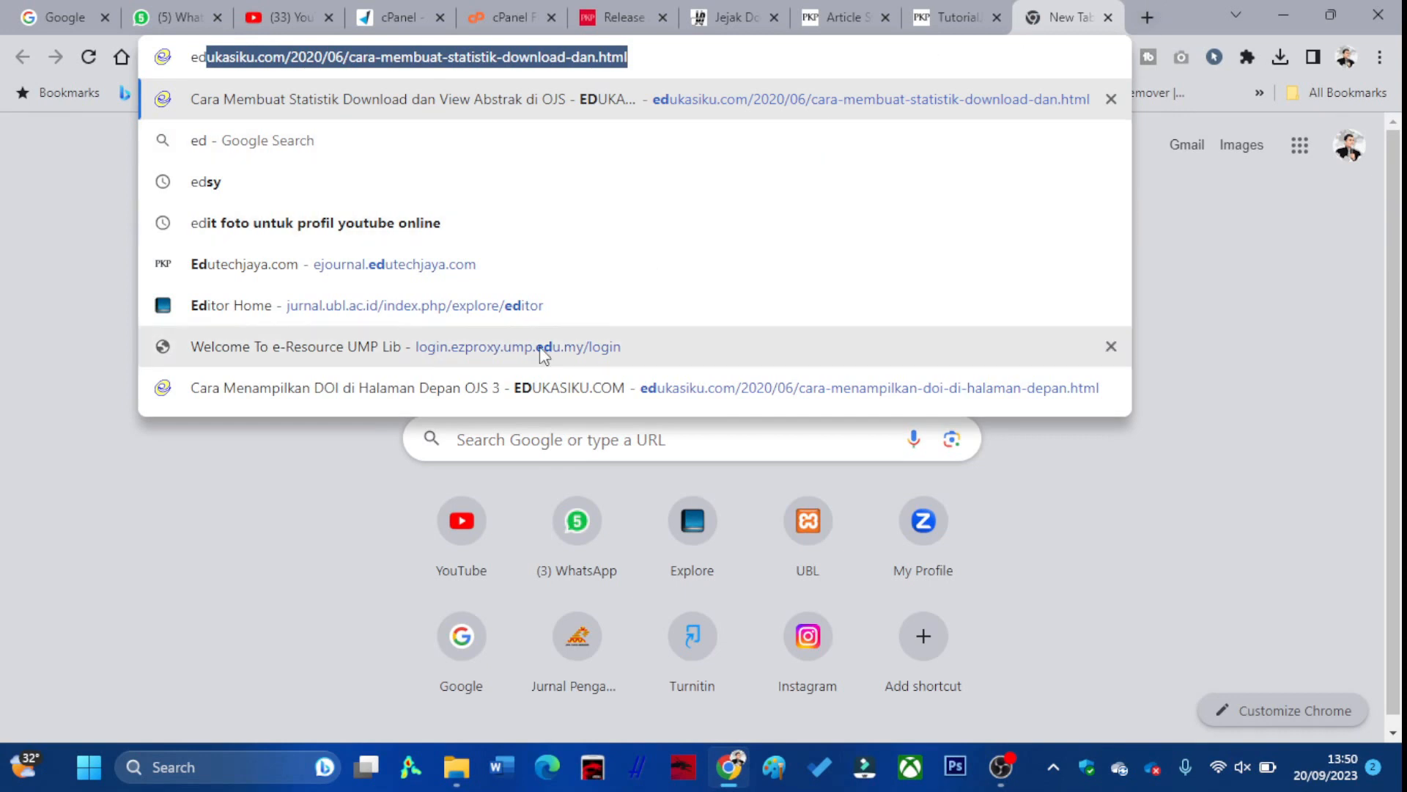
click(434, 276)
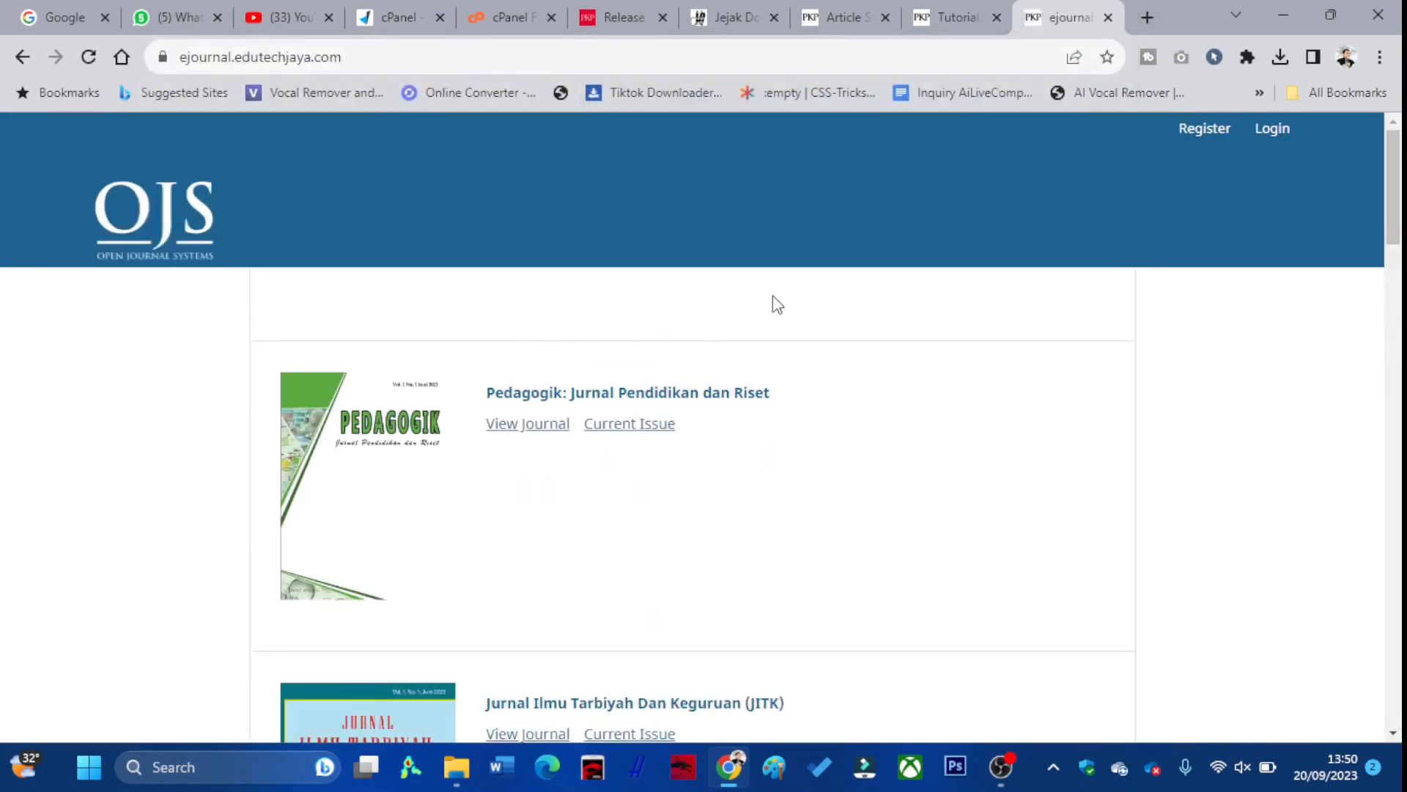
scroll(773, 303, down, 1)
Open the Pedagogik, JITK and Analysis journals in new tabs, then switch to Pedagogik
right_click(555, 336)
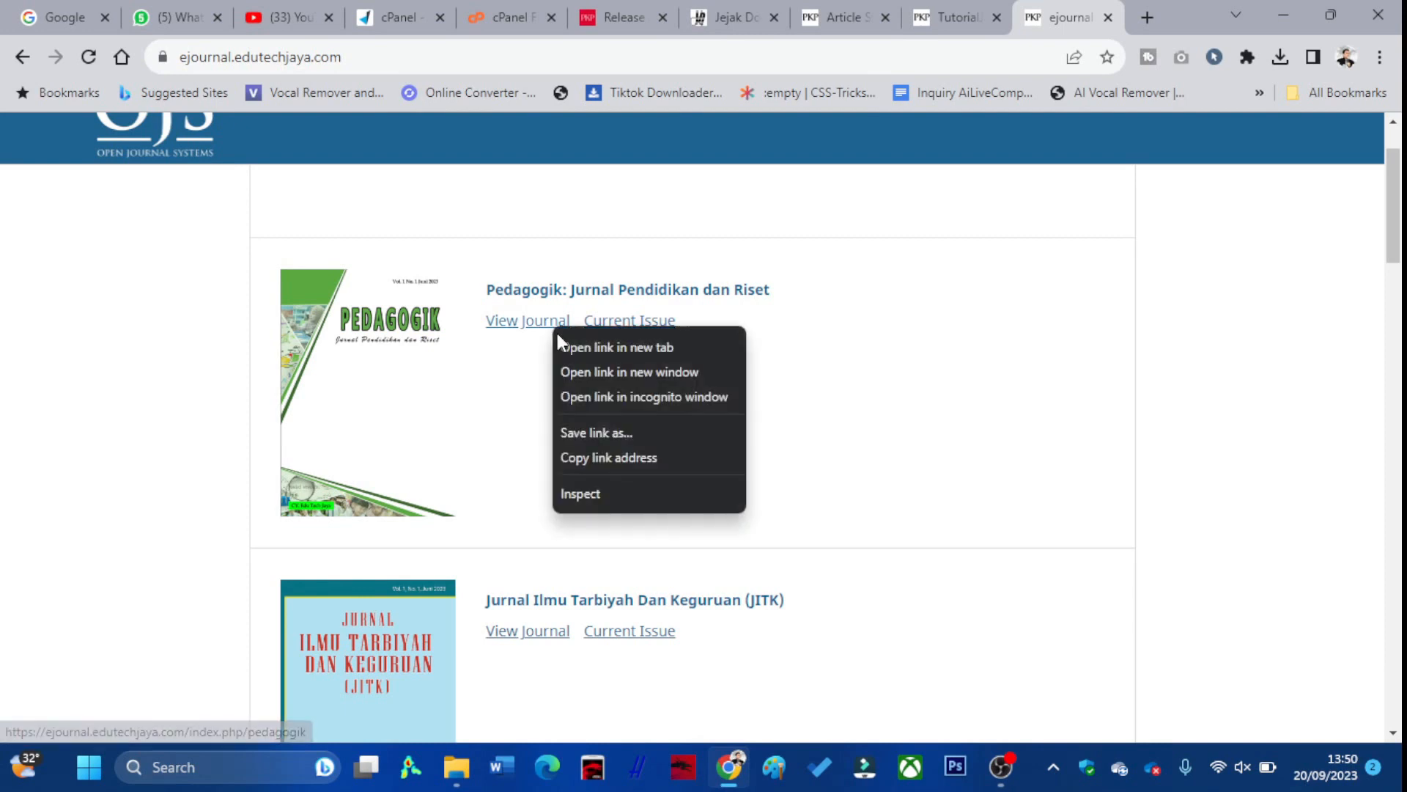
click(562, 351)
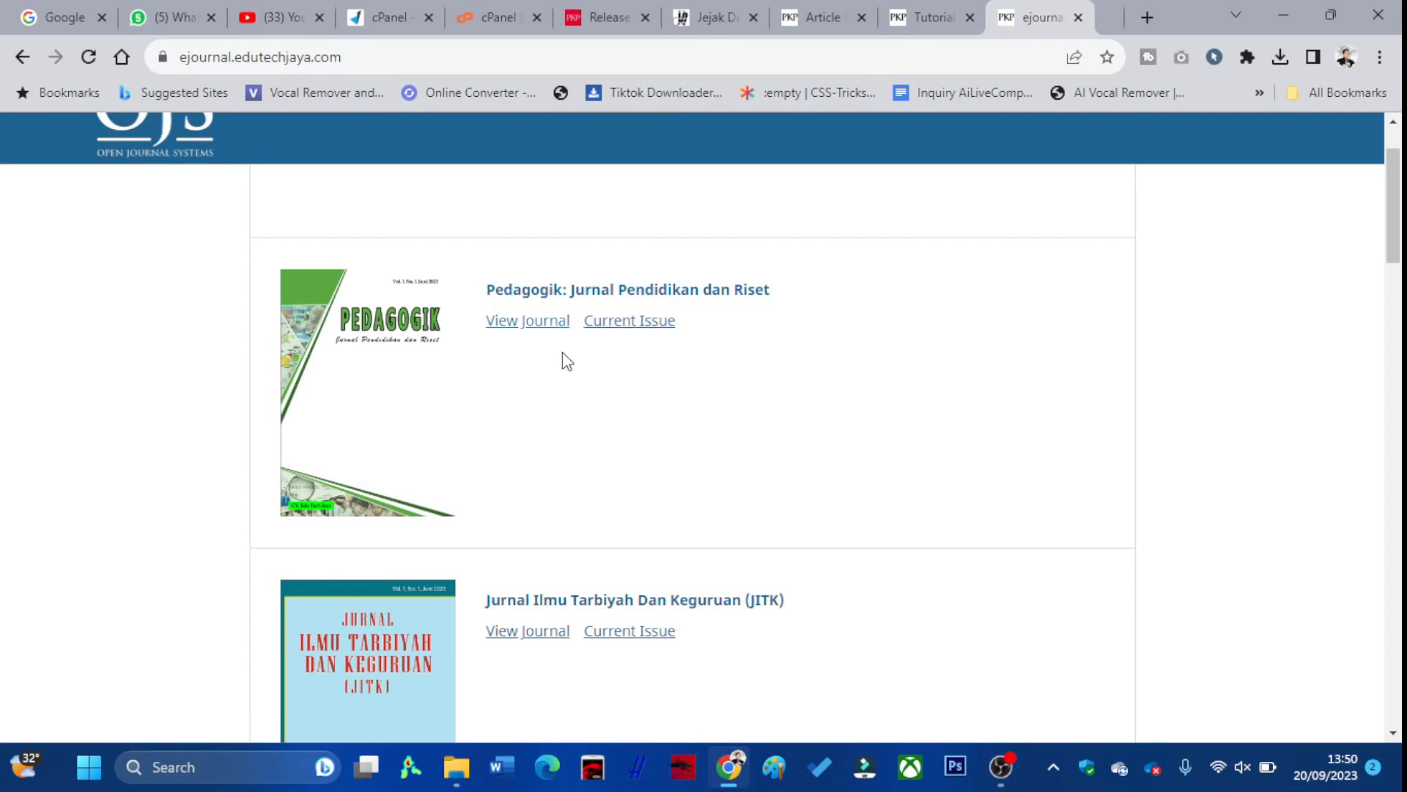
right_click(538, 636)
click(603, 463)
scroll(605, 469, down, 7)
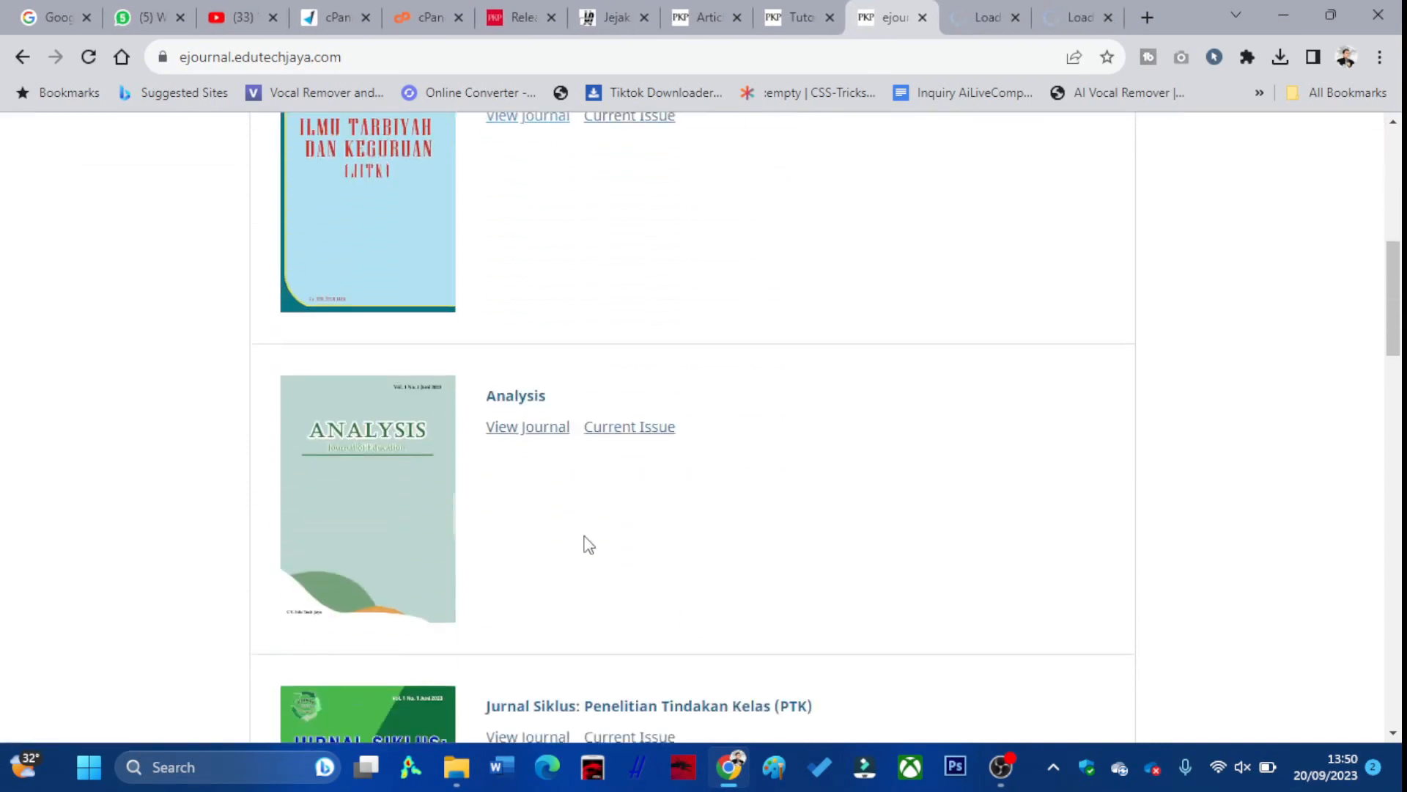
right_click(540, 439)
click(559, 446)
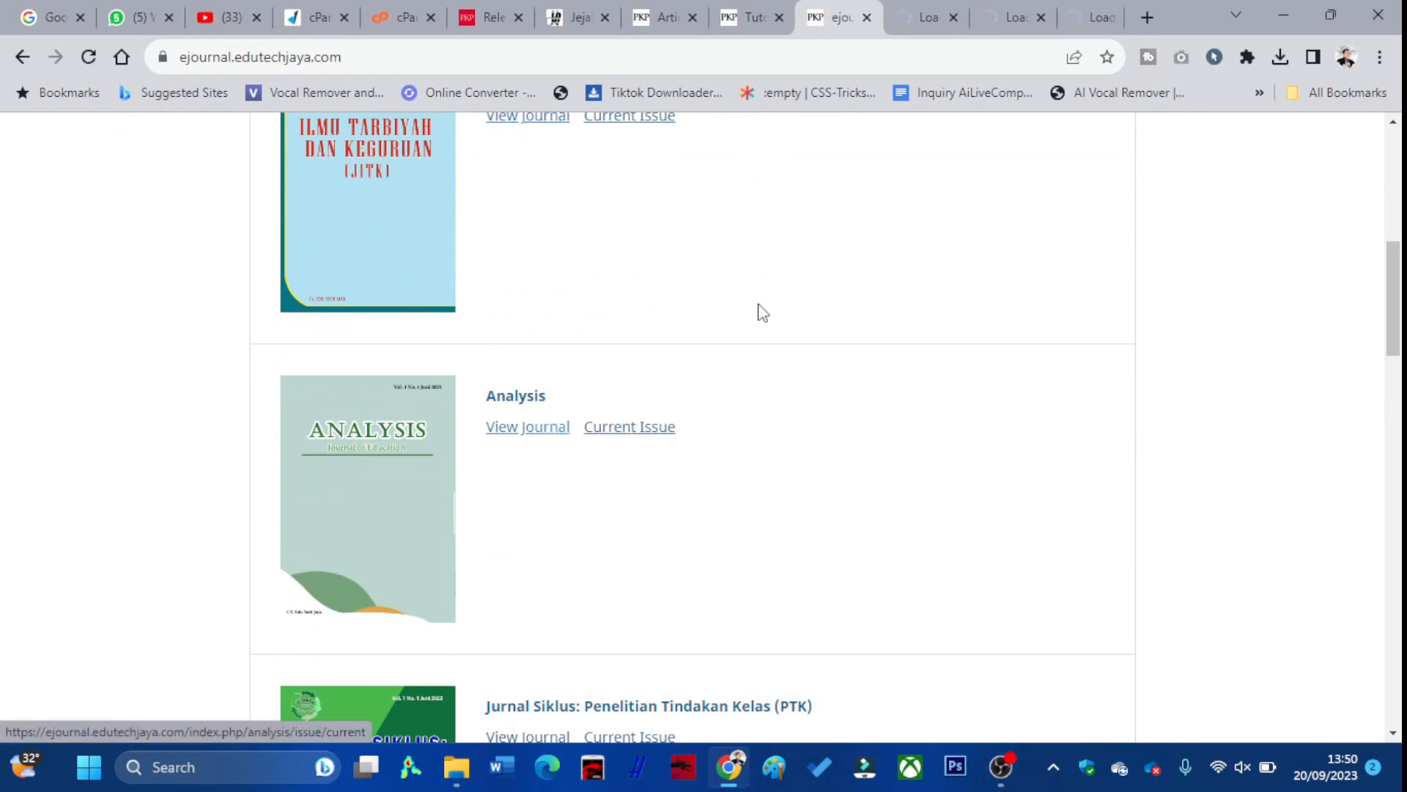
click(893, 19)
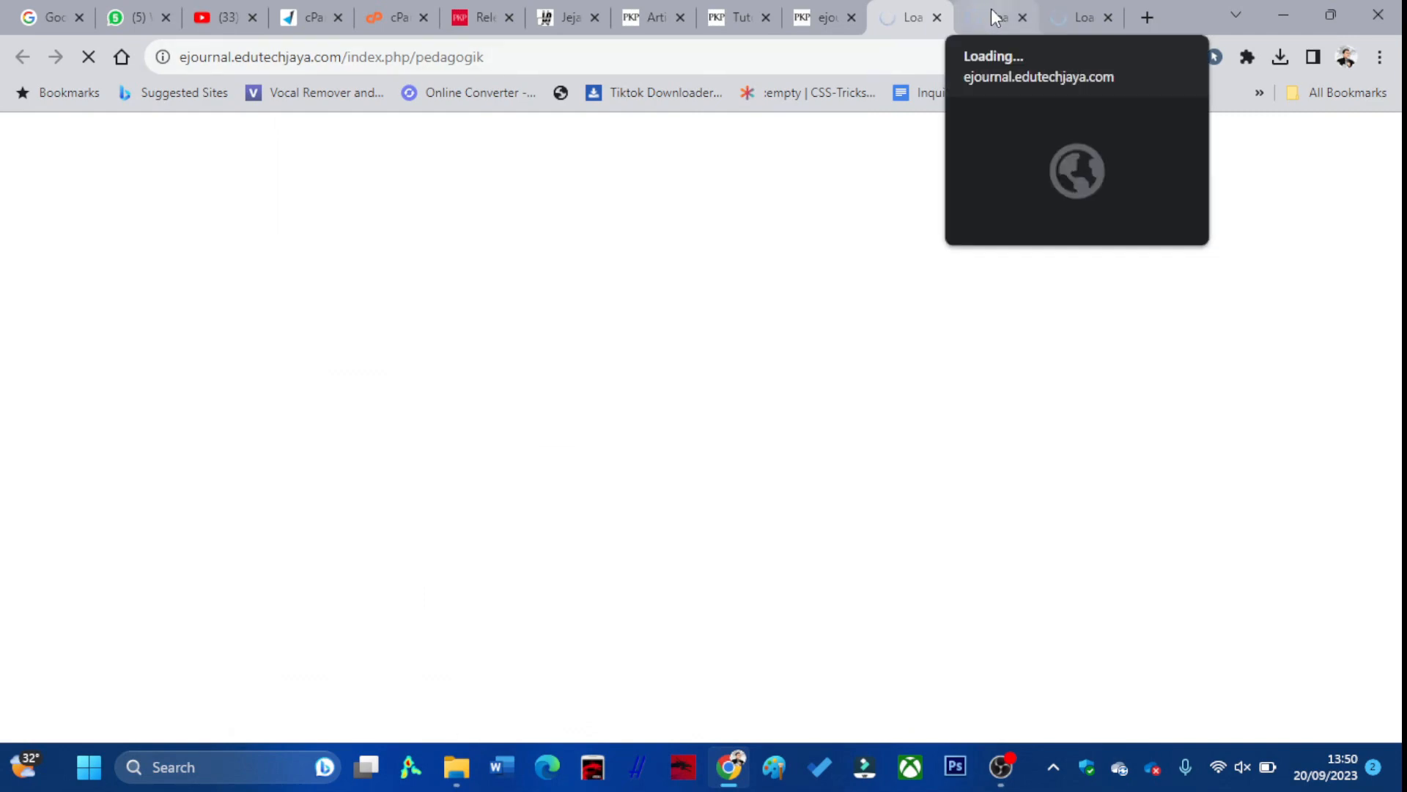
Flip between the JITK and Pedagogik tabs and scroll the Pedagogik home page
click(973, 19)
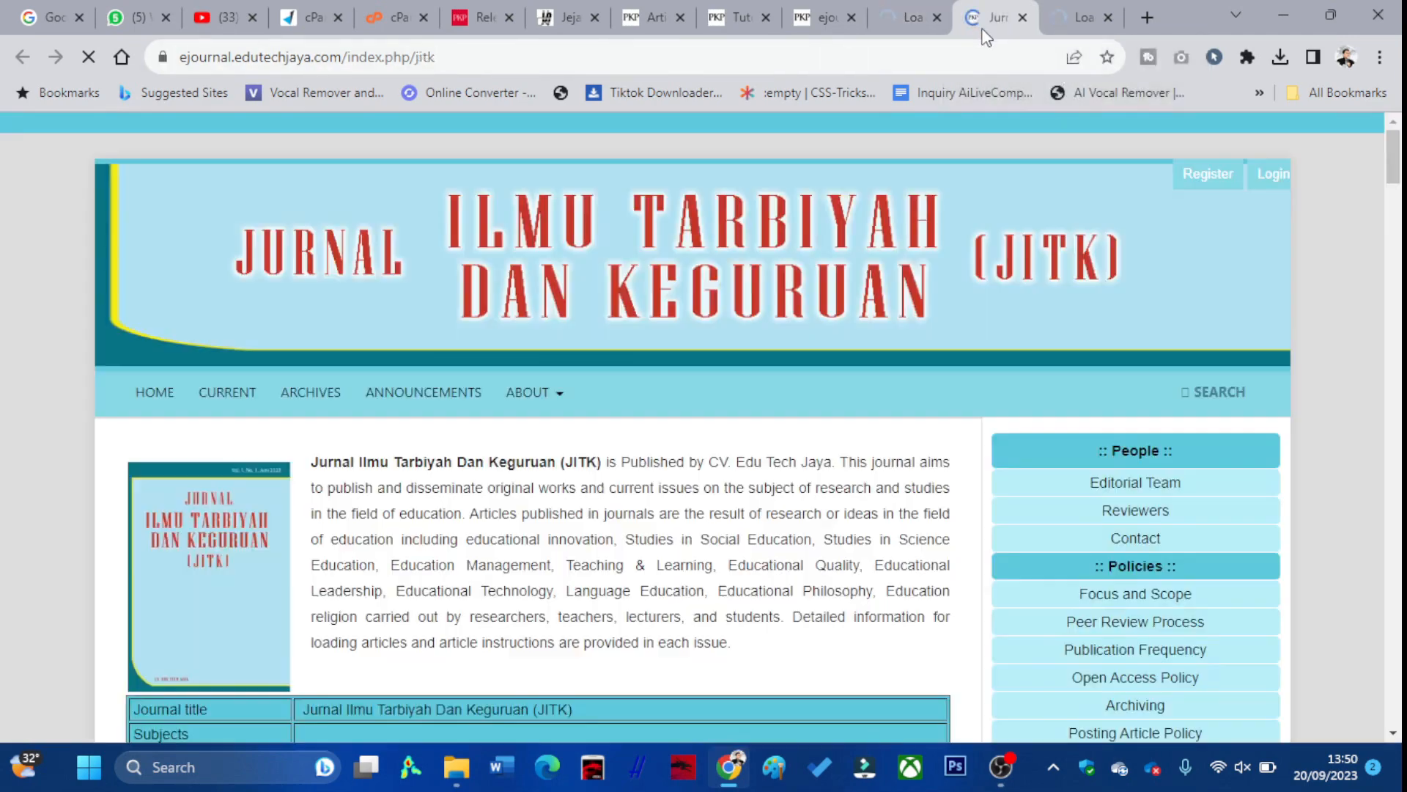
click(908, 18)
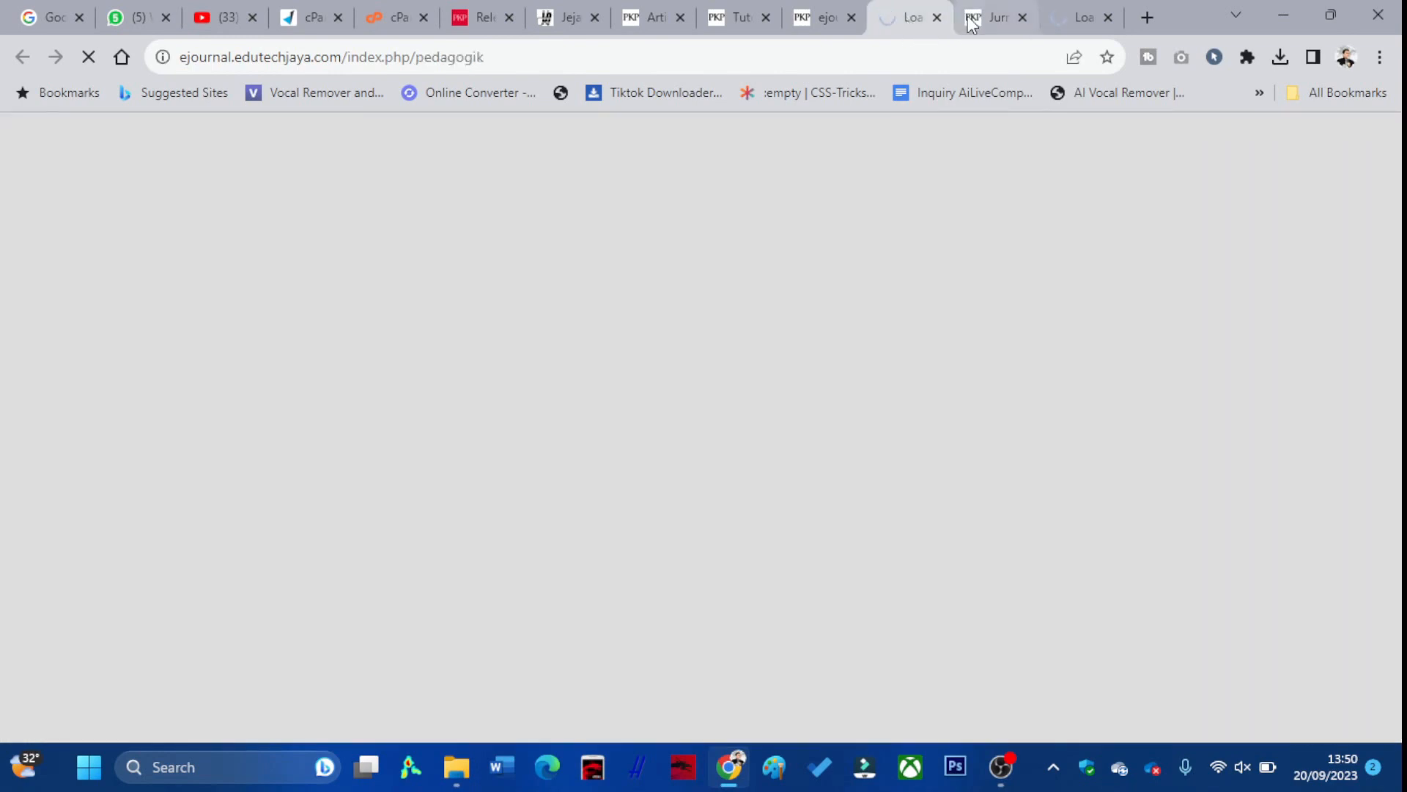
click(971, 20)
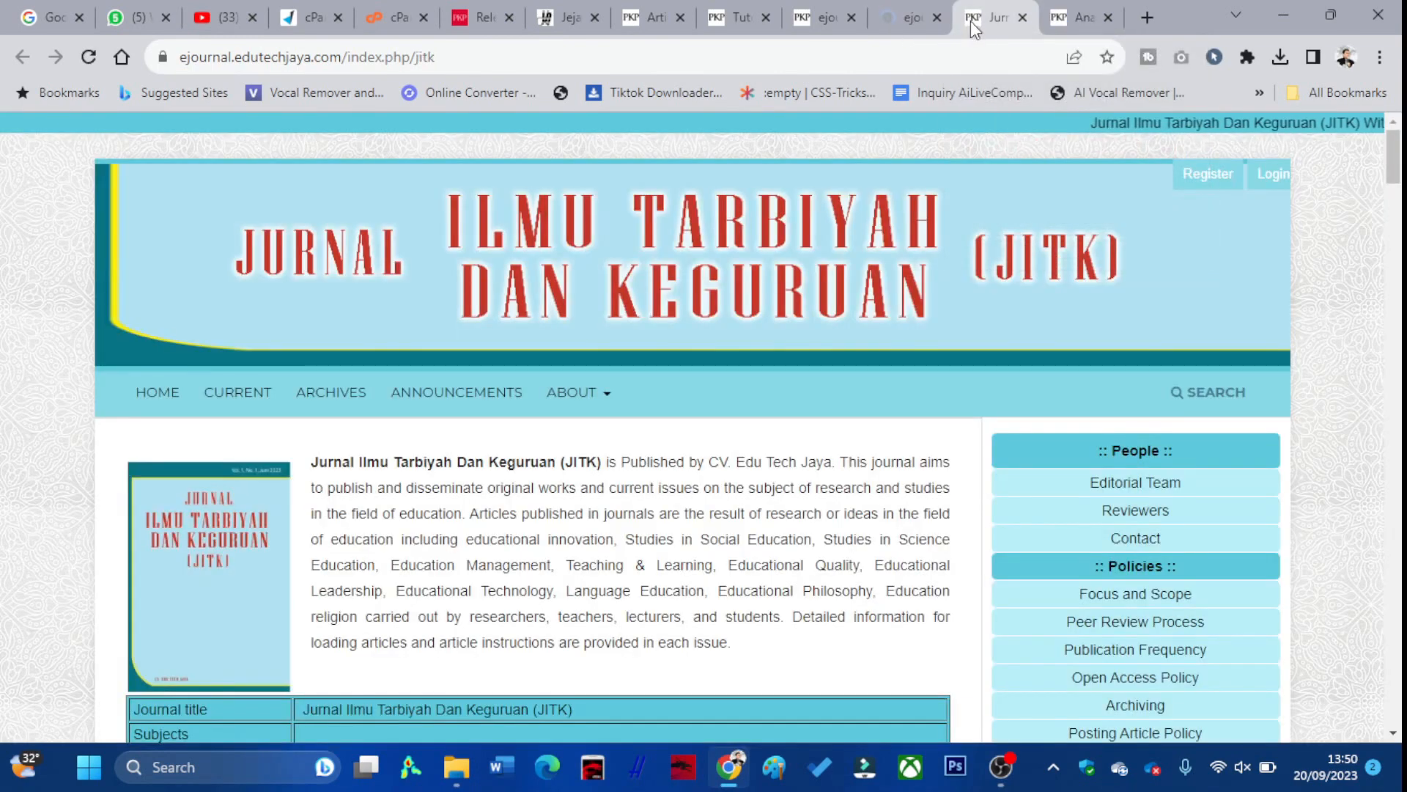
click(913, 20)
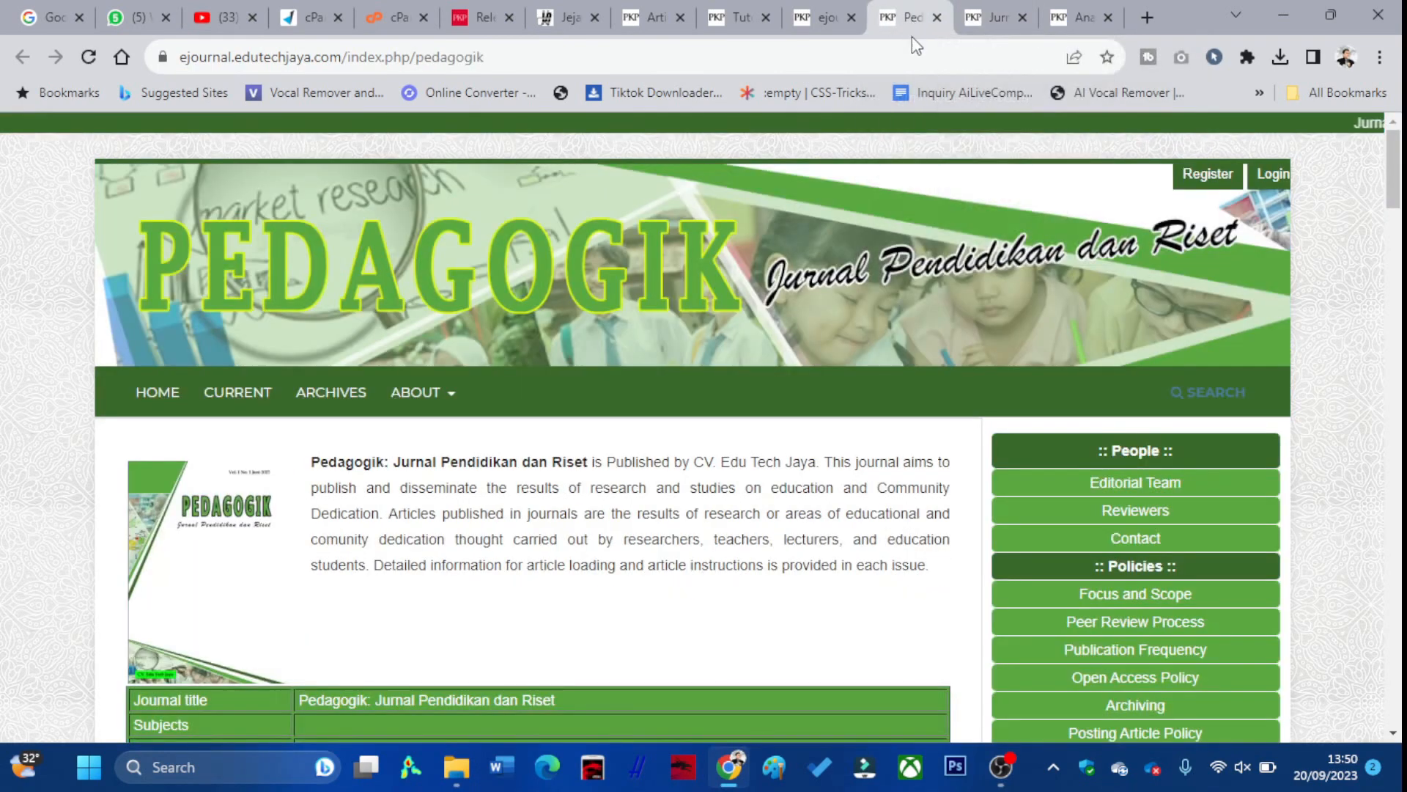
scroll(943, 102, down, 8)
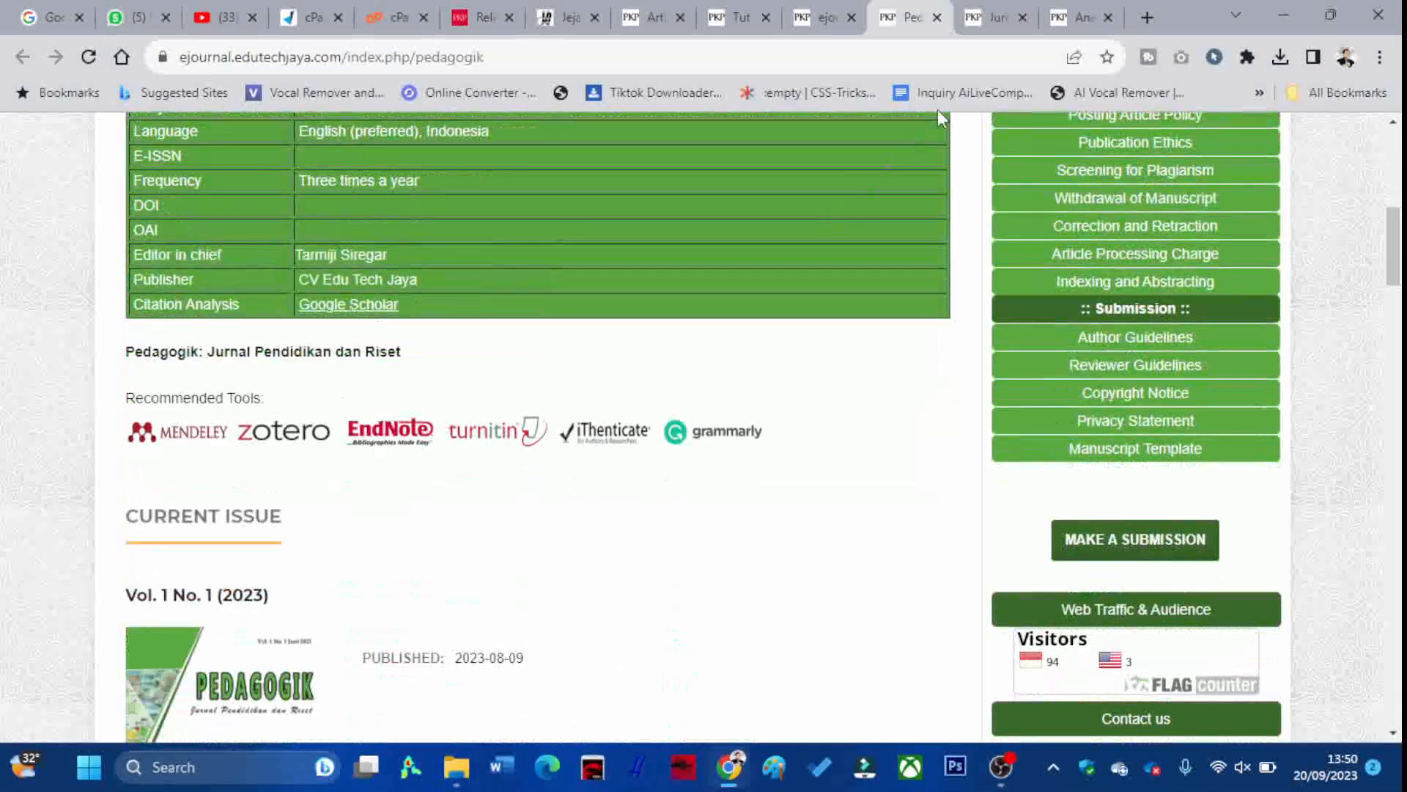
Scroll through the JITK and Analysis home pages, then bring up Downloads in File Explorer
click(983, 22)
scroll(965, 180, down, 3)
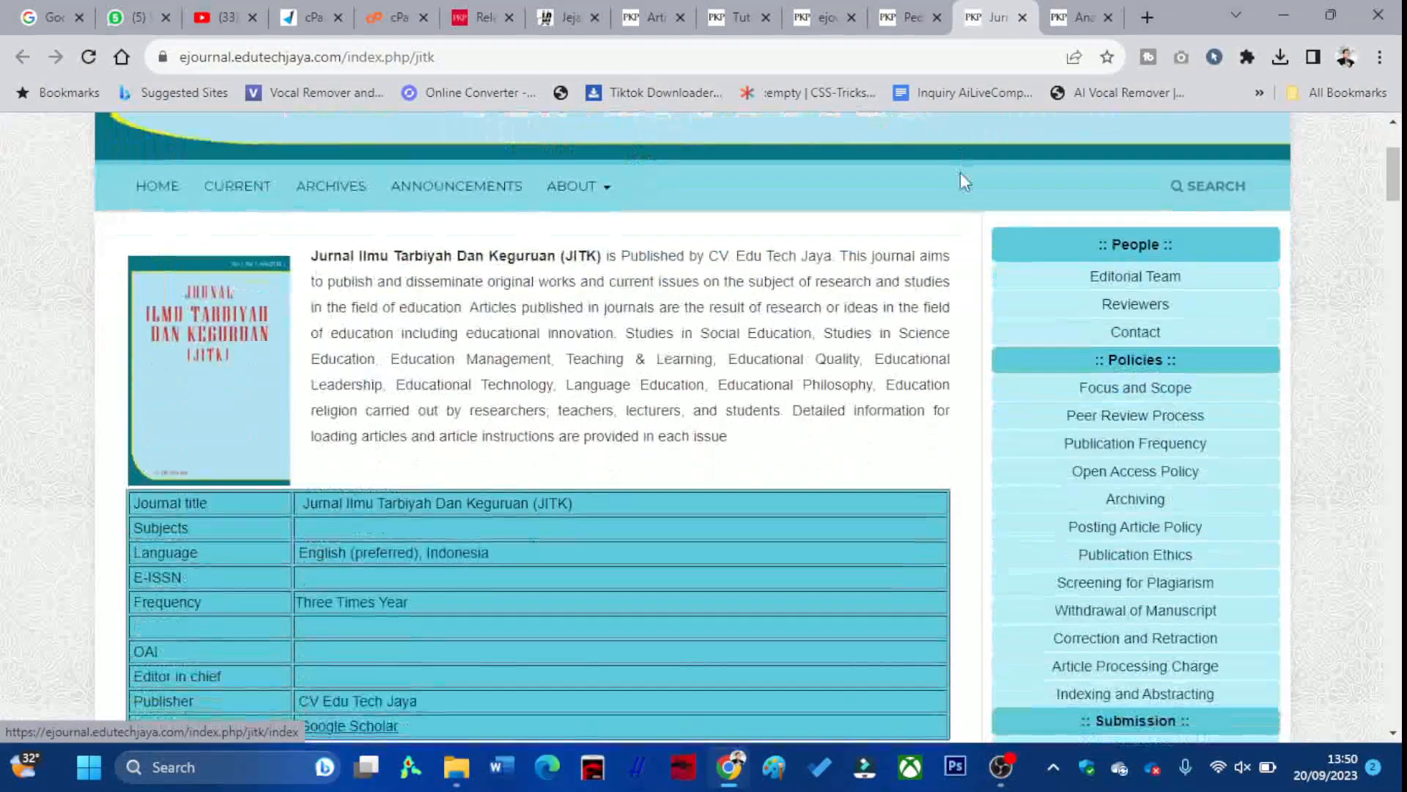
click(1072, 17)
scroll(968, 176, down, 9)
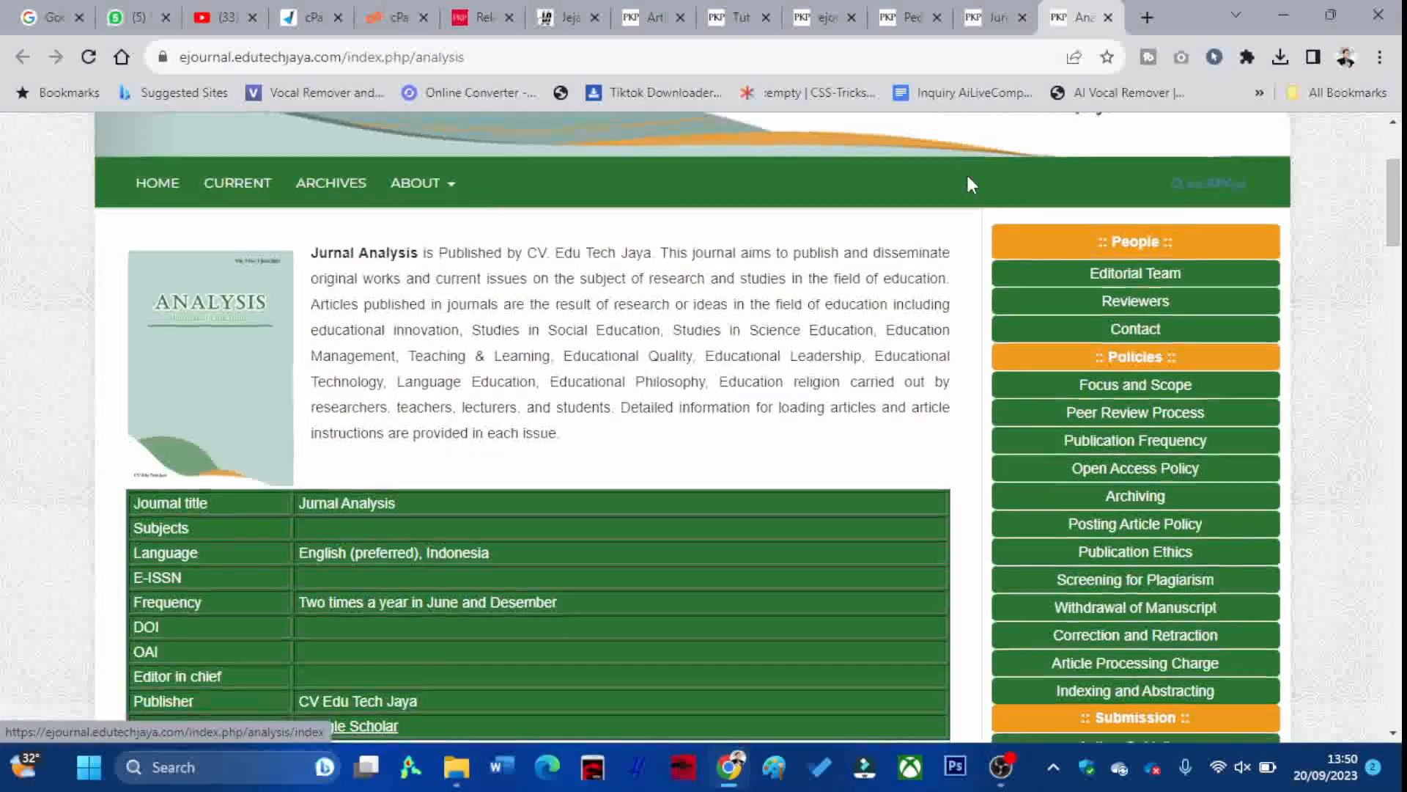
scroll(967, 178, down, 5)
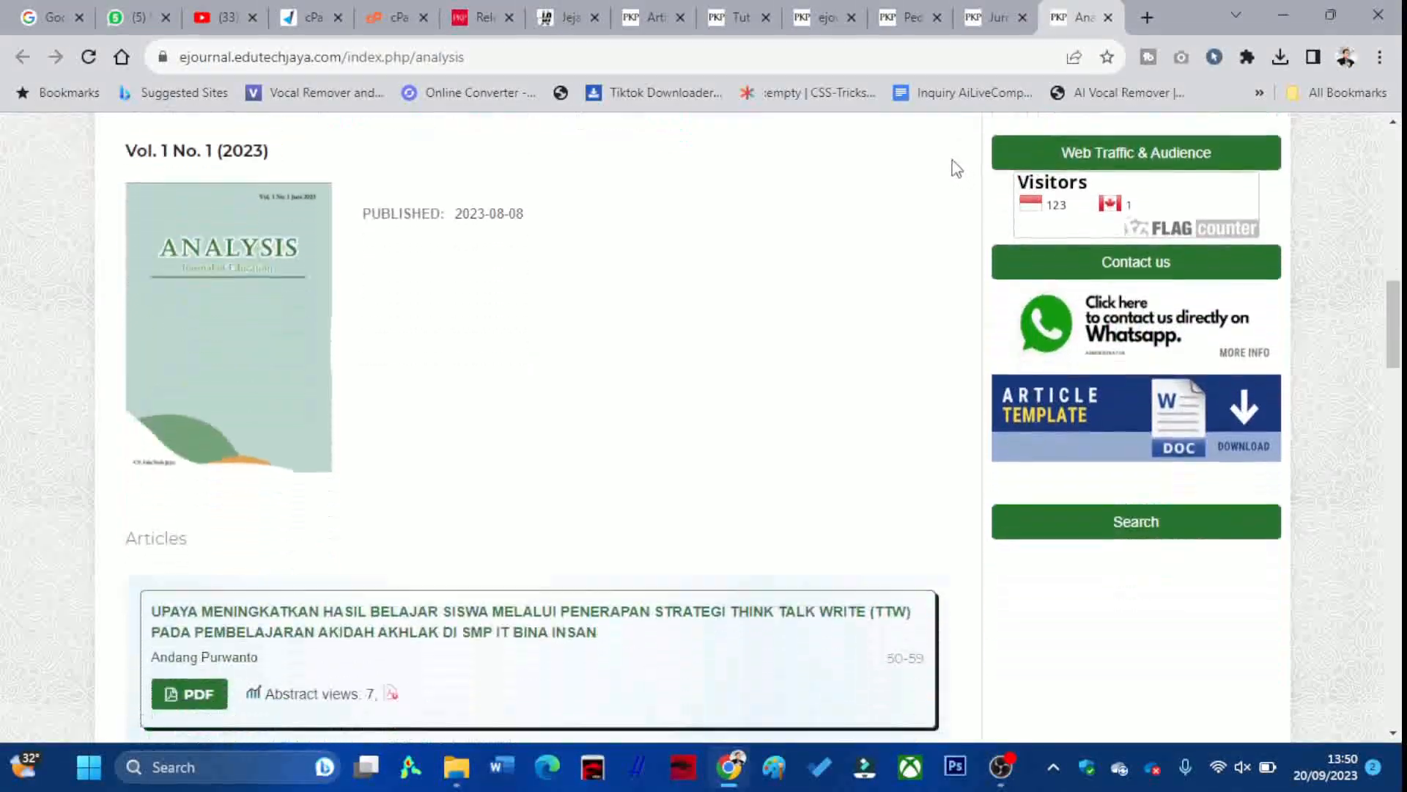
click(457, 766)
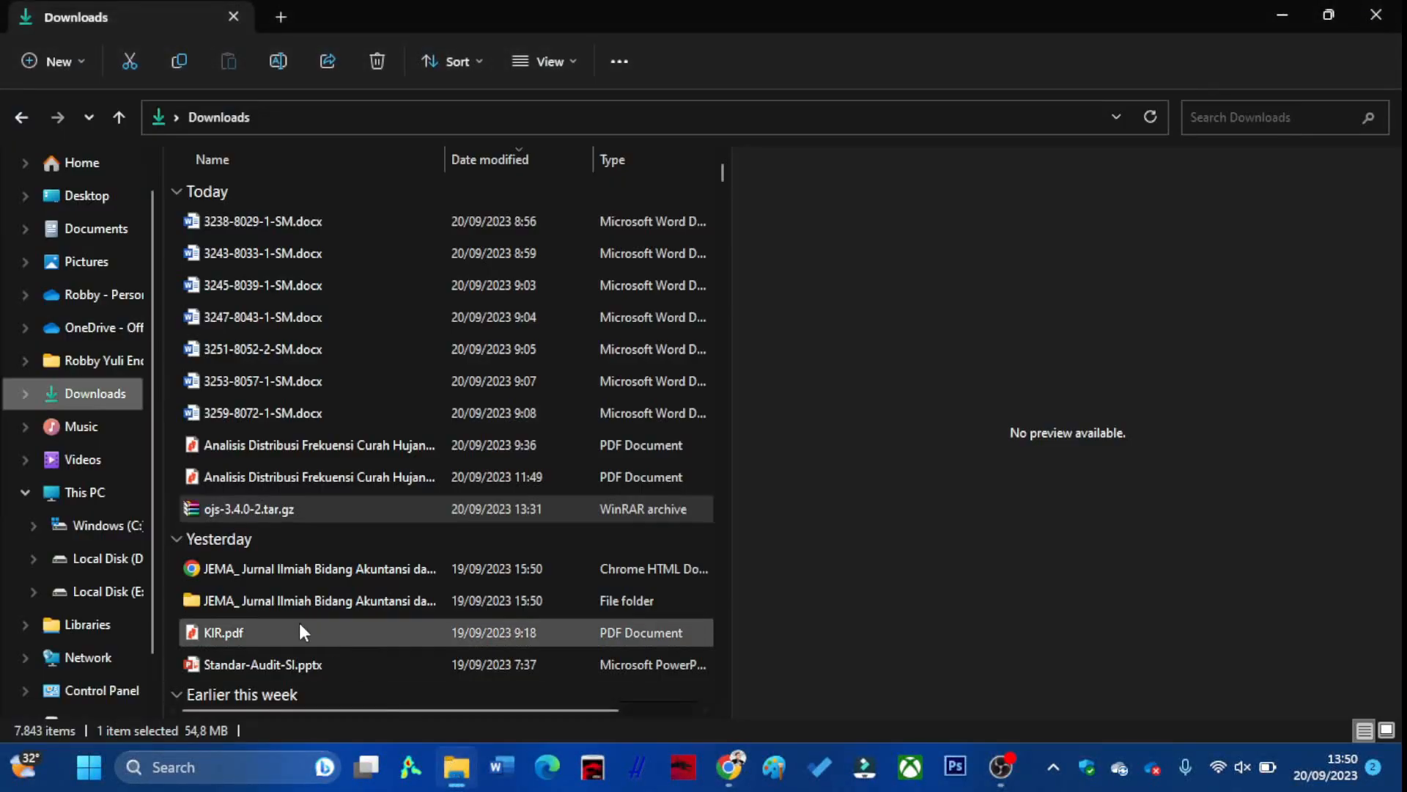
Open the '19. Project Jurnal OJS' folder on Local Disk (D:)
click(107, 571)
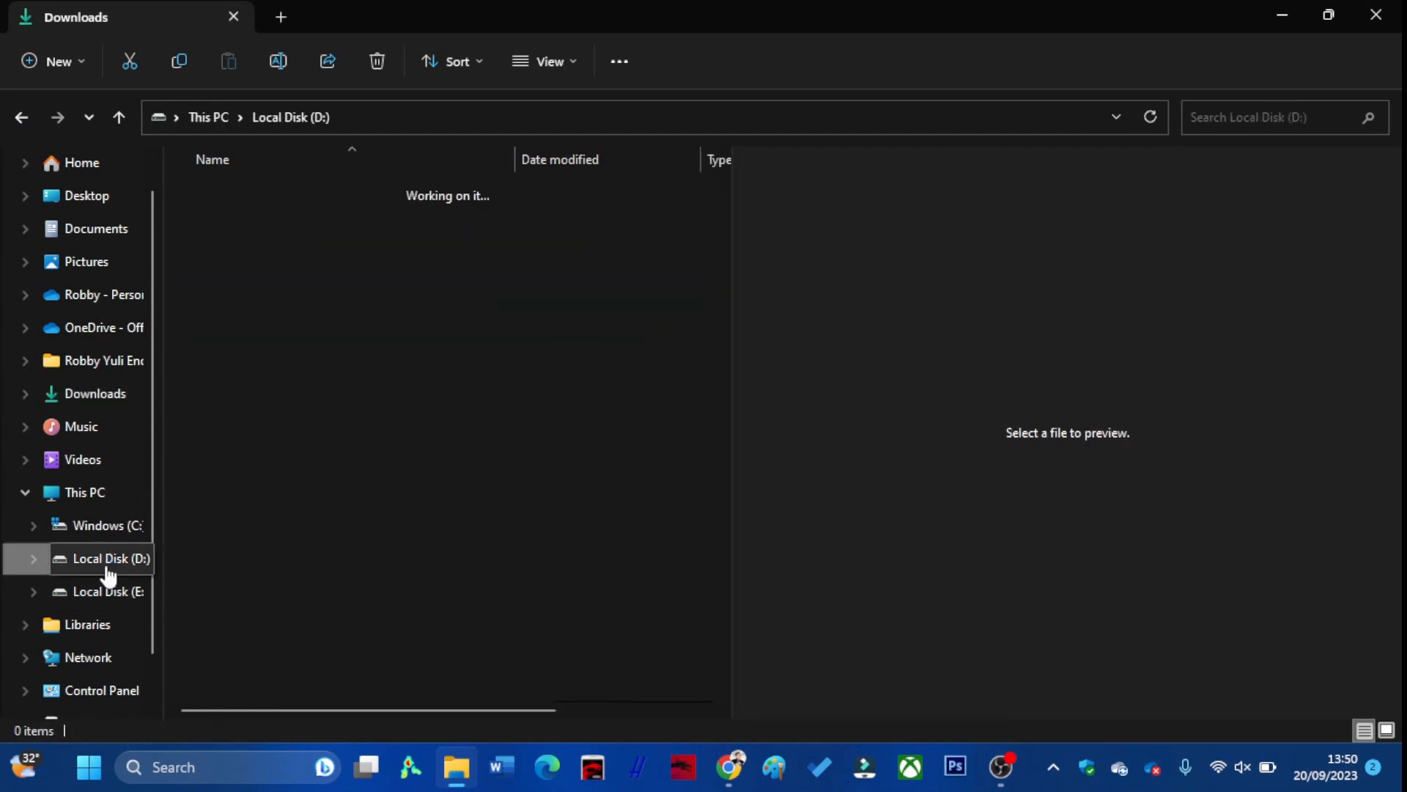
scroll(243, 550, down, 1)
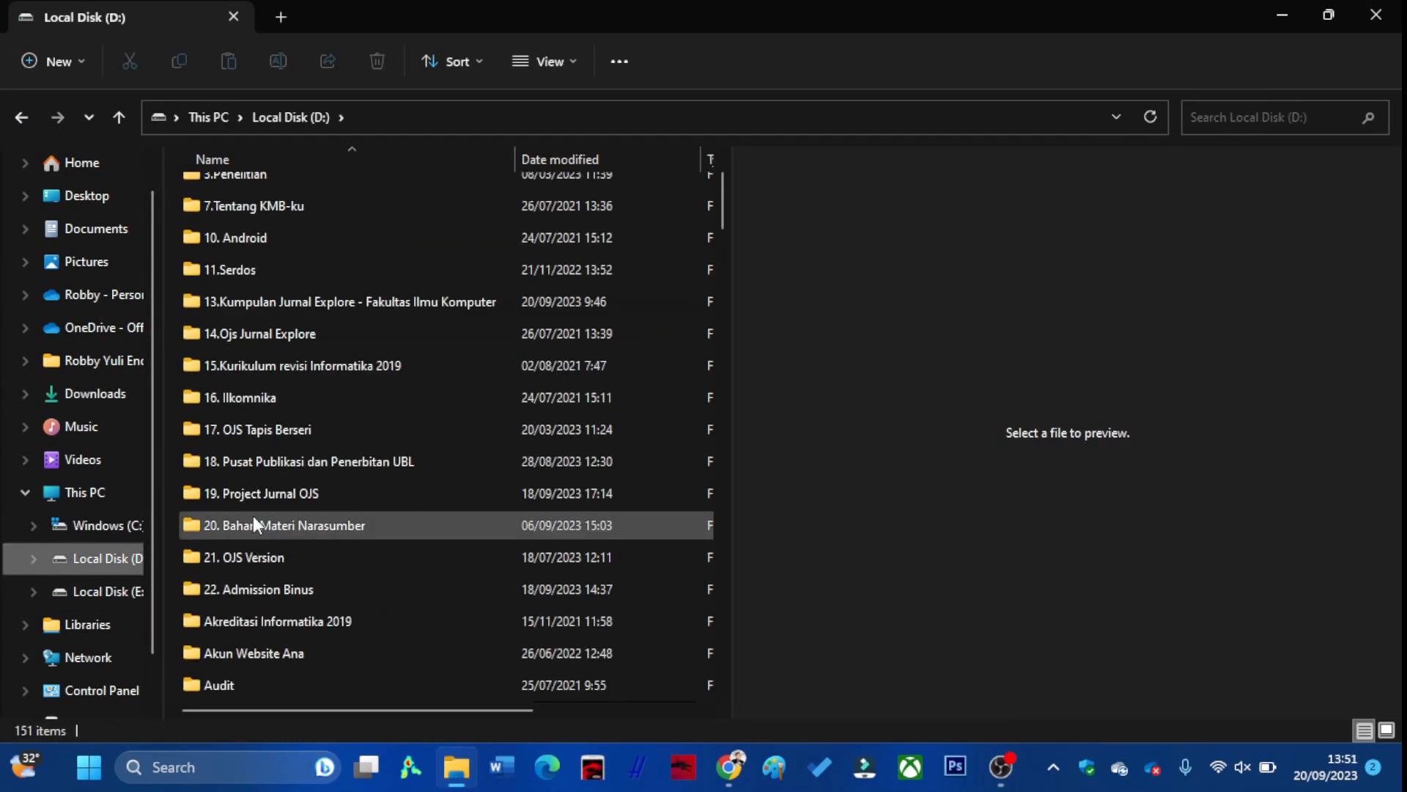
click(272, 497)
double_click(272, 497)
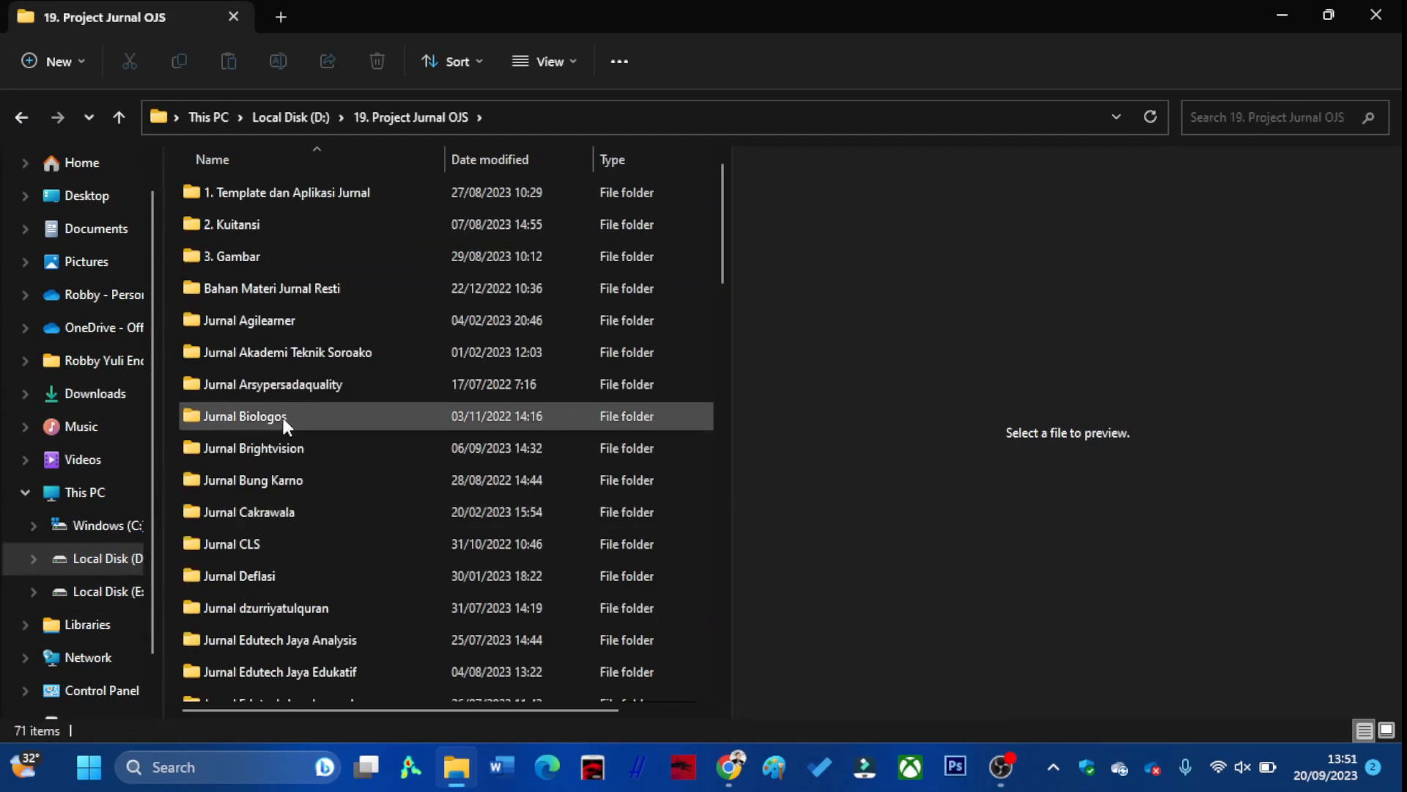
Scroll through the 71 journal project folders and select Jurnal Agilearner
scroll(274, 318, down, 1)
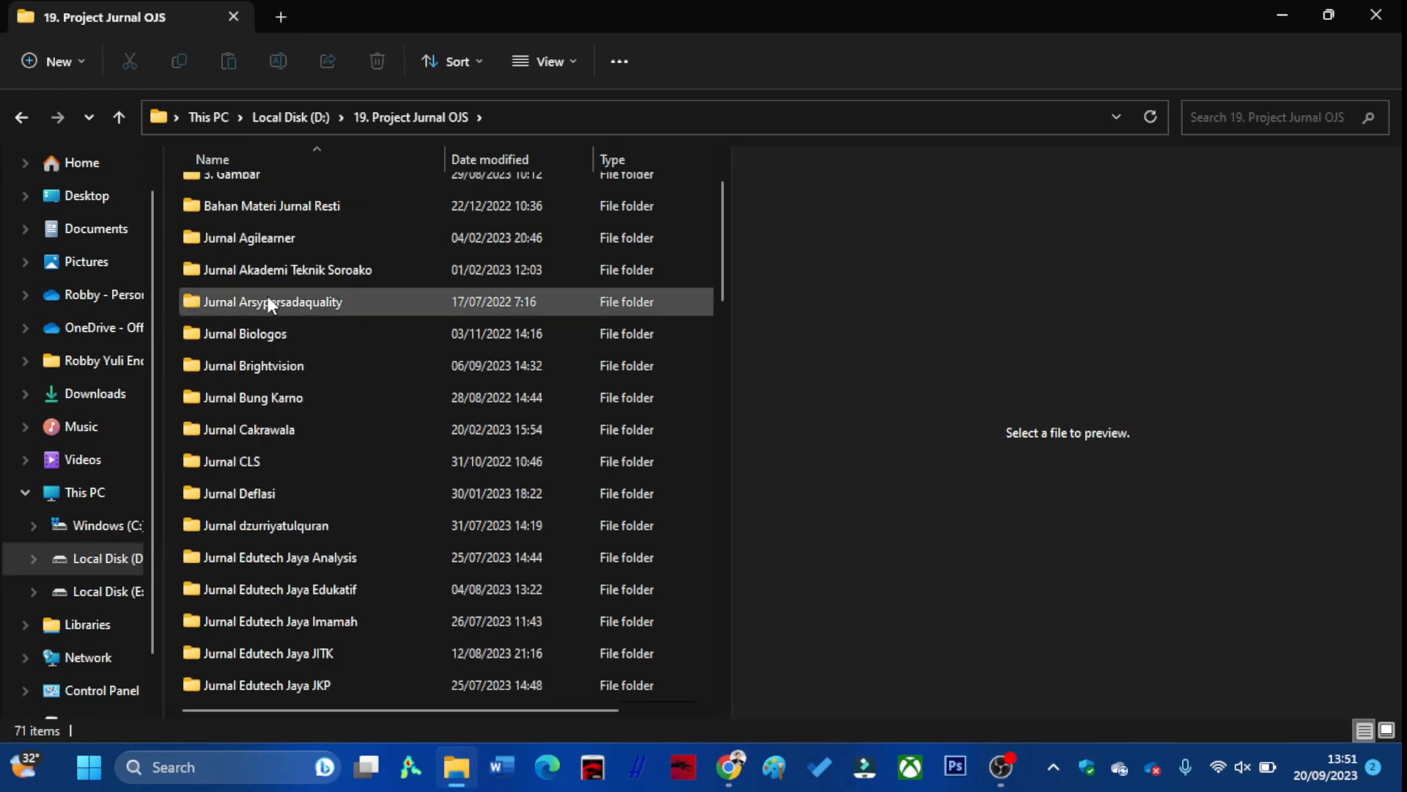
scroll(266, 295, down, 1)
scroll(257, 256, up, 1)
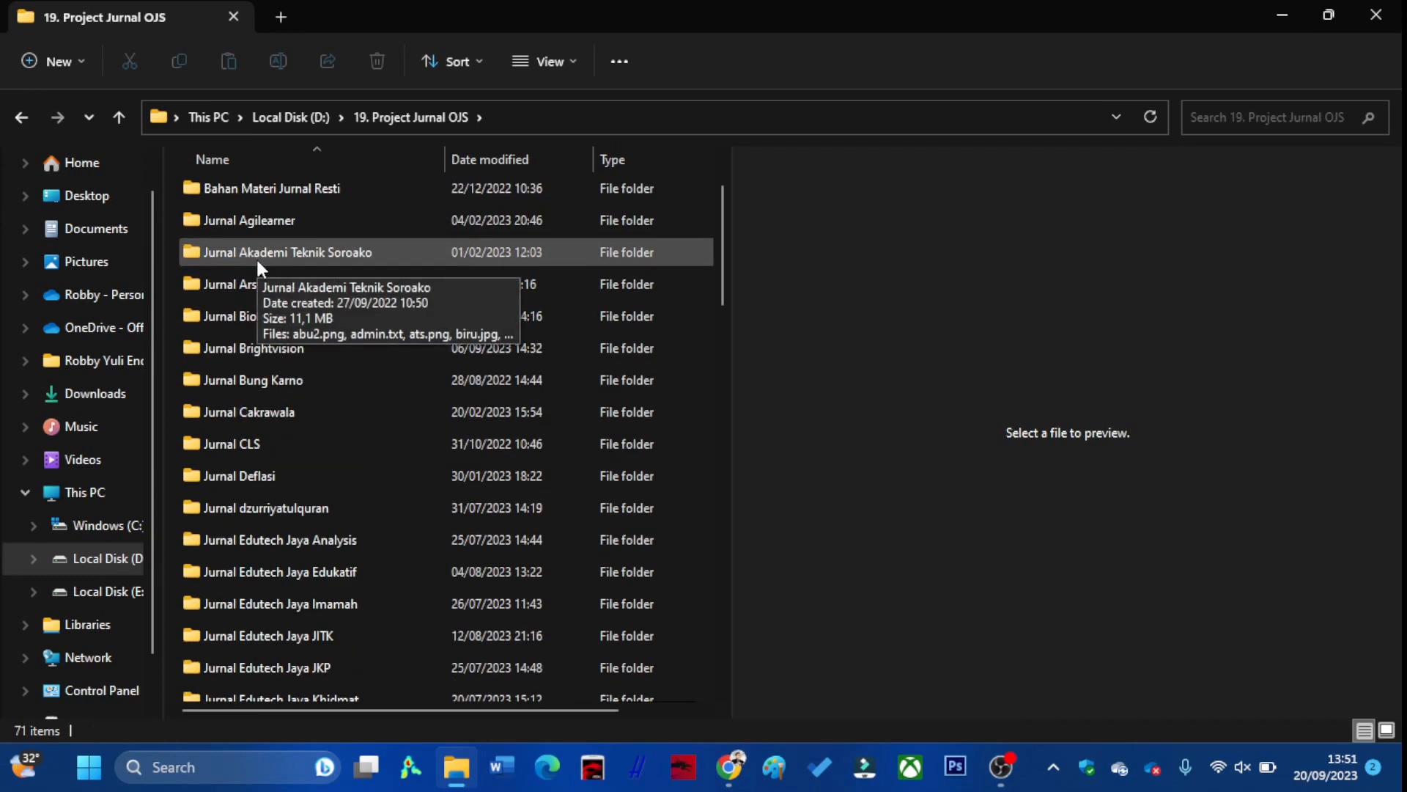
scroll(258, 266, down, 1)
scroll(263, 311, down, 4)
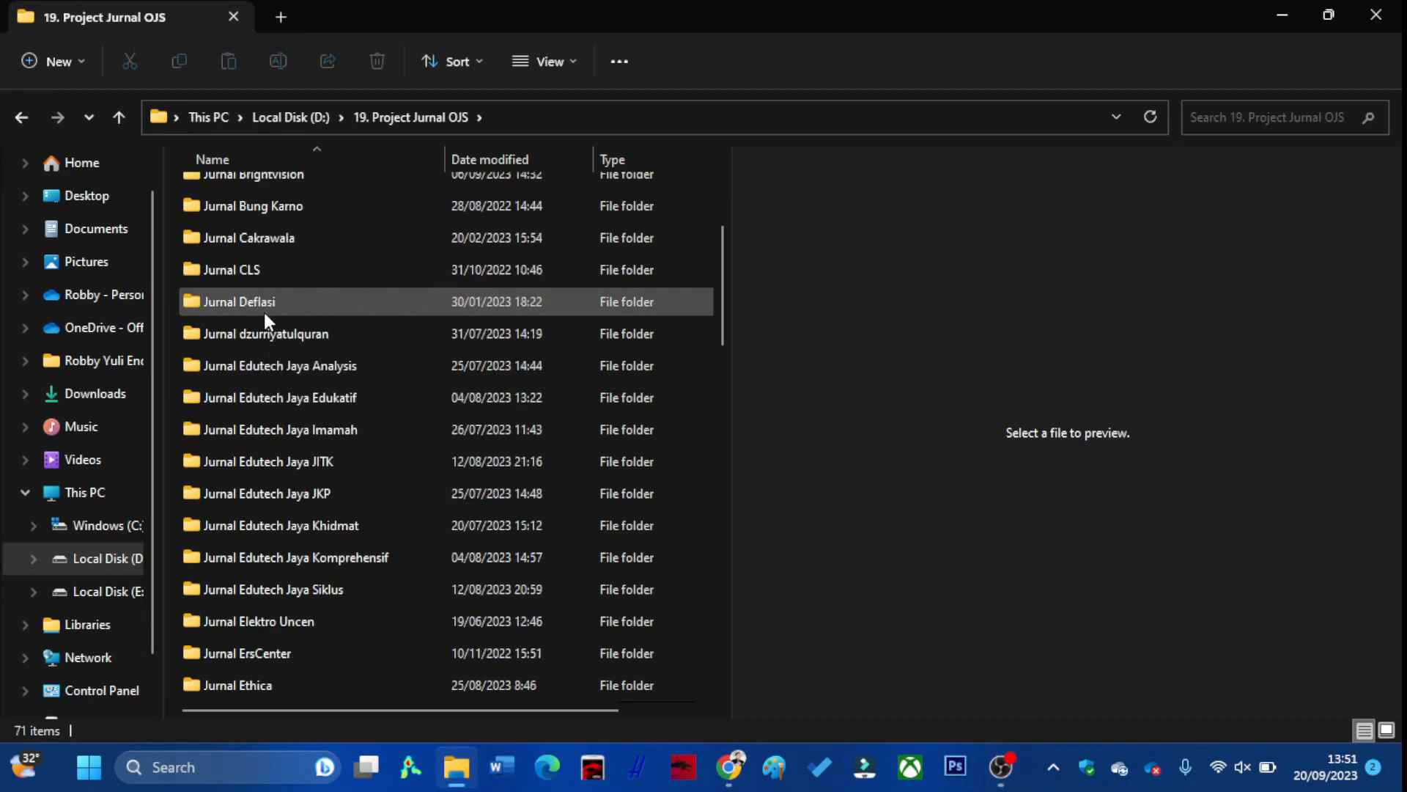
scroll(265, 312, down, 4)
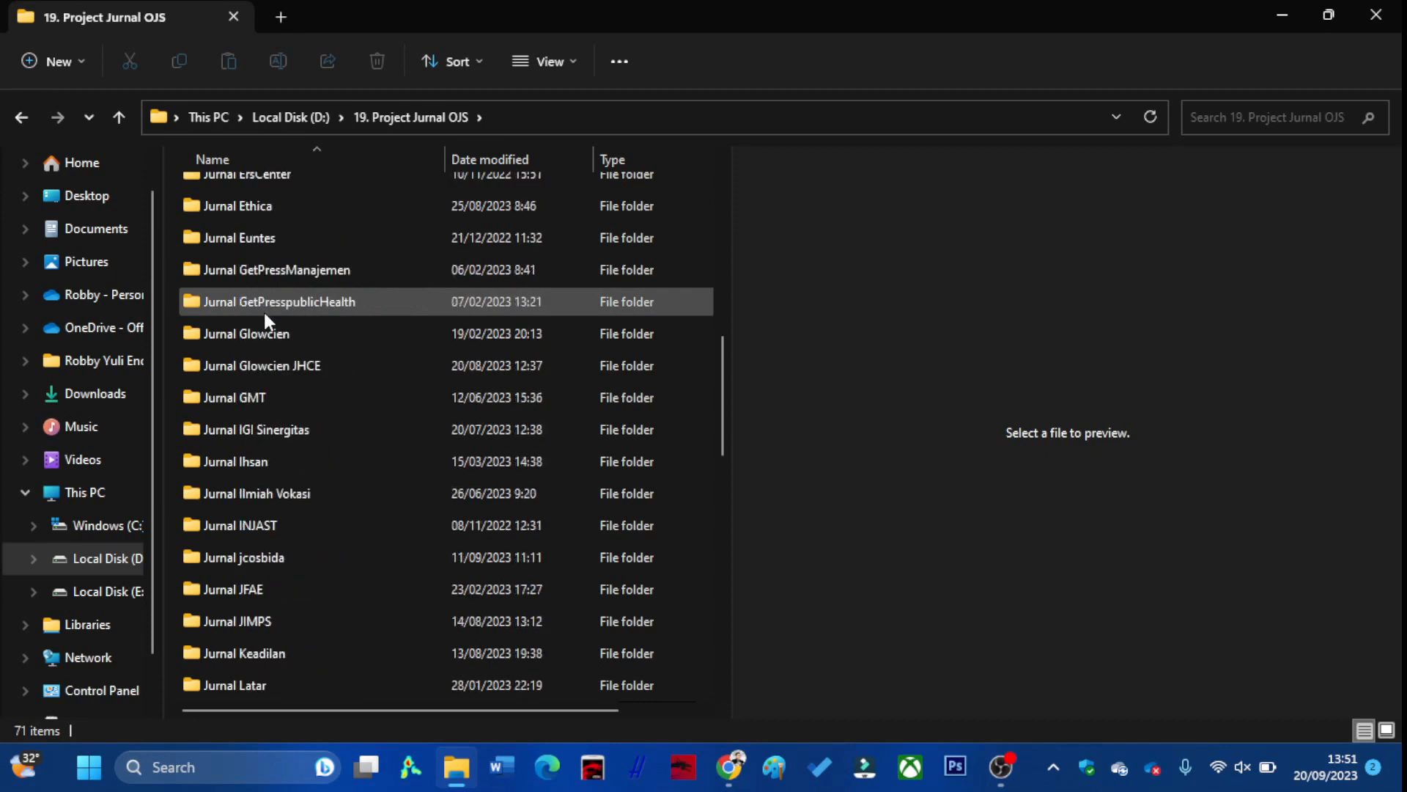
scroll(264, 312, down, 4)
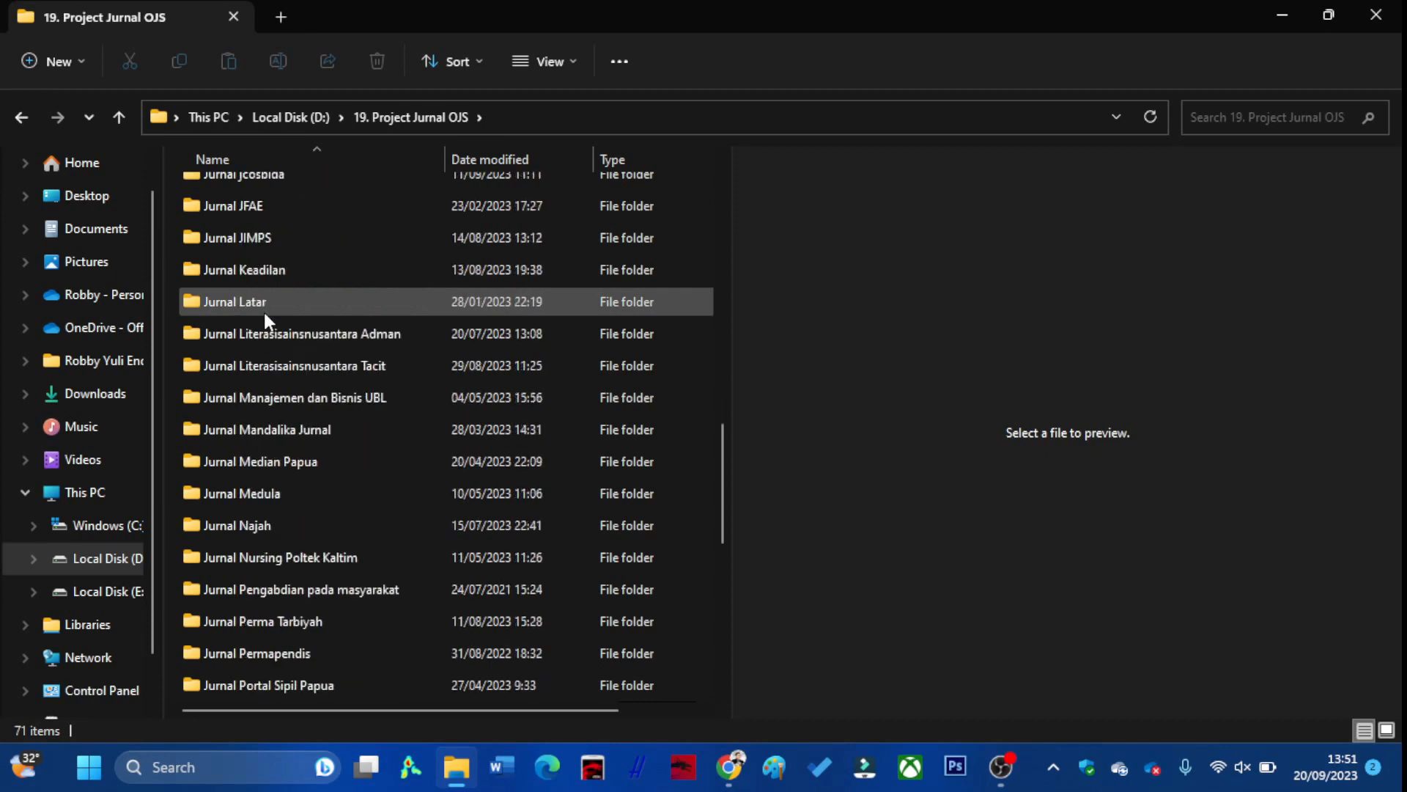
scroll(262, 309, down, 3)
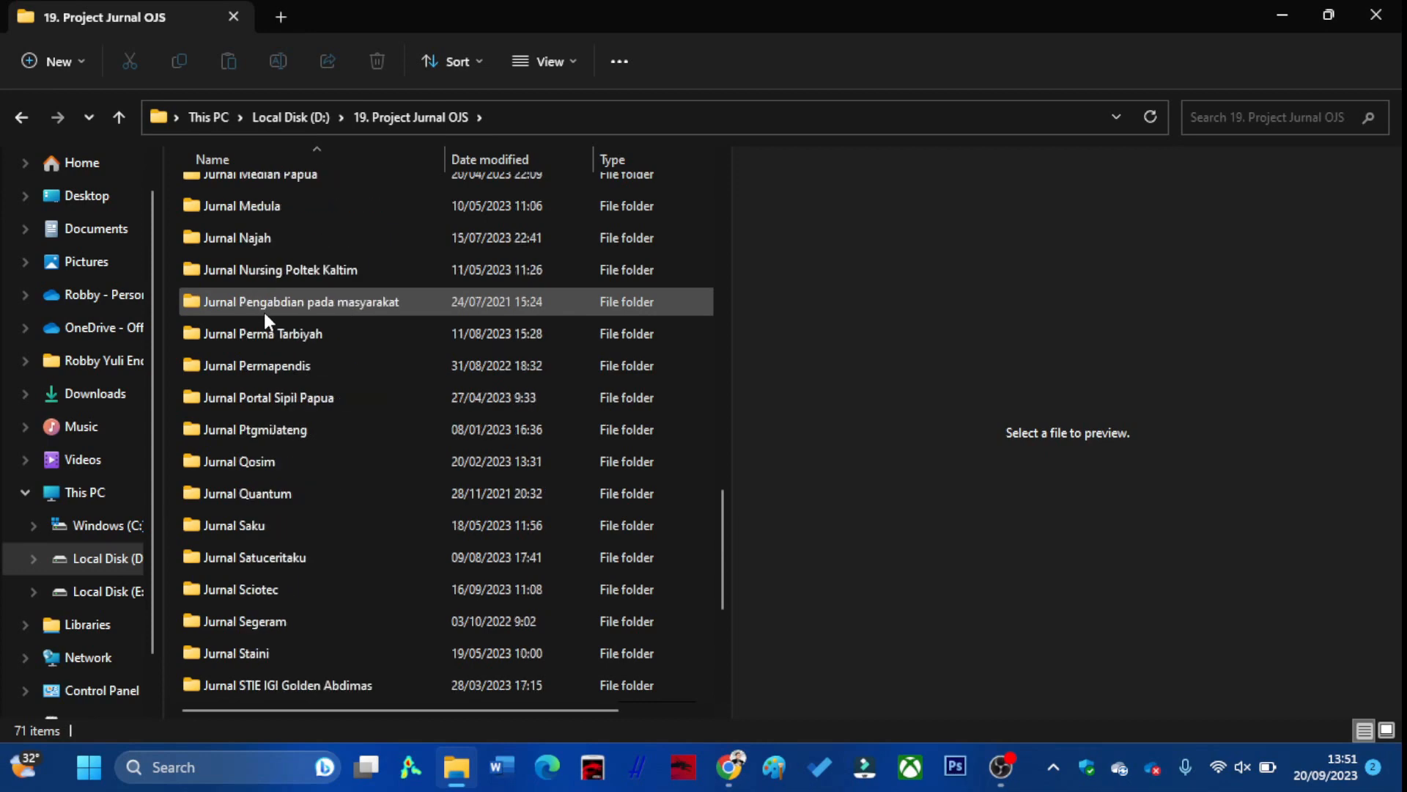
scroll(266, 315, down, 2)
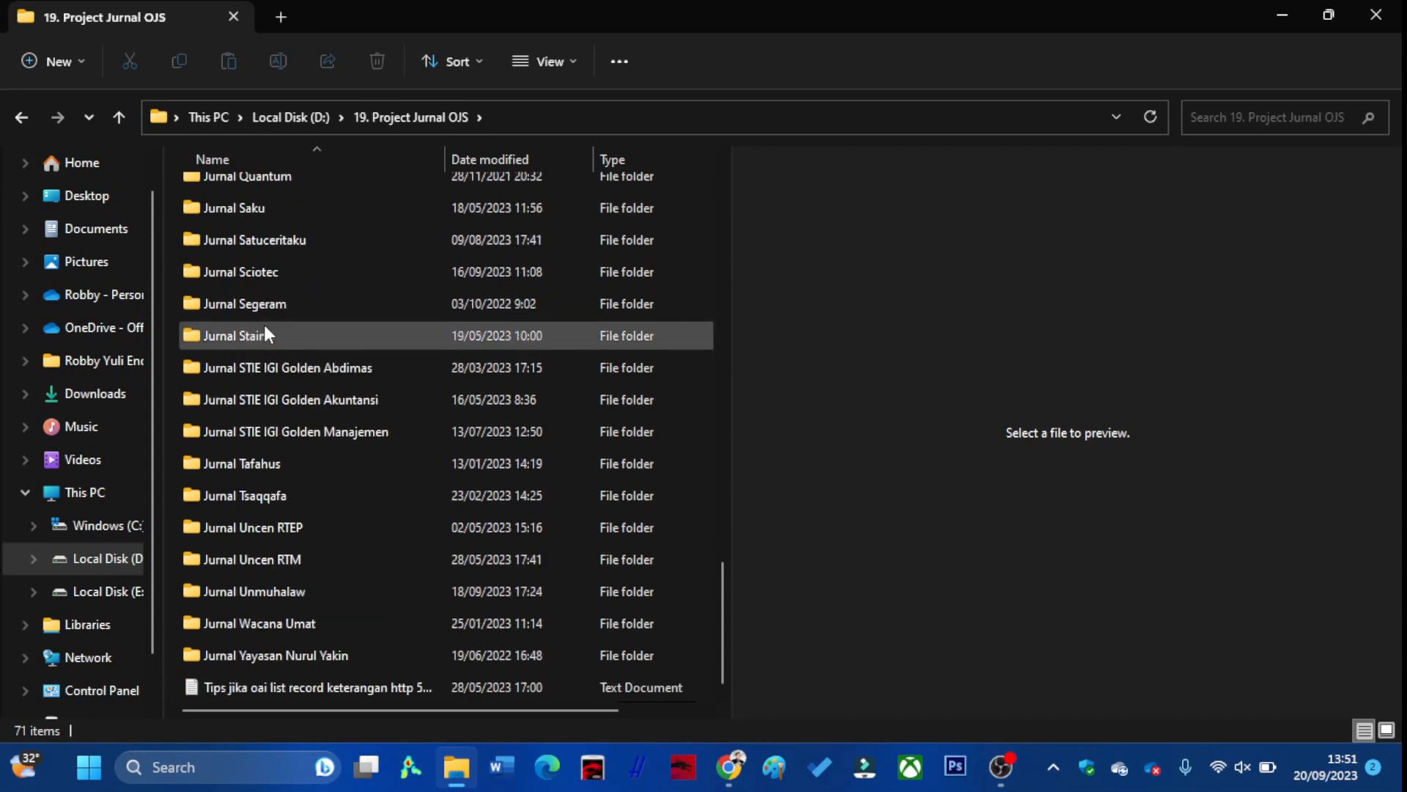
scroll(263, 325, up, 7)
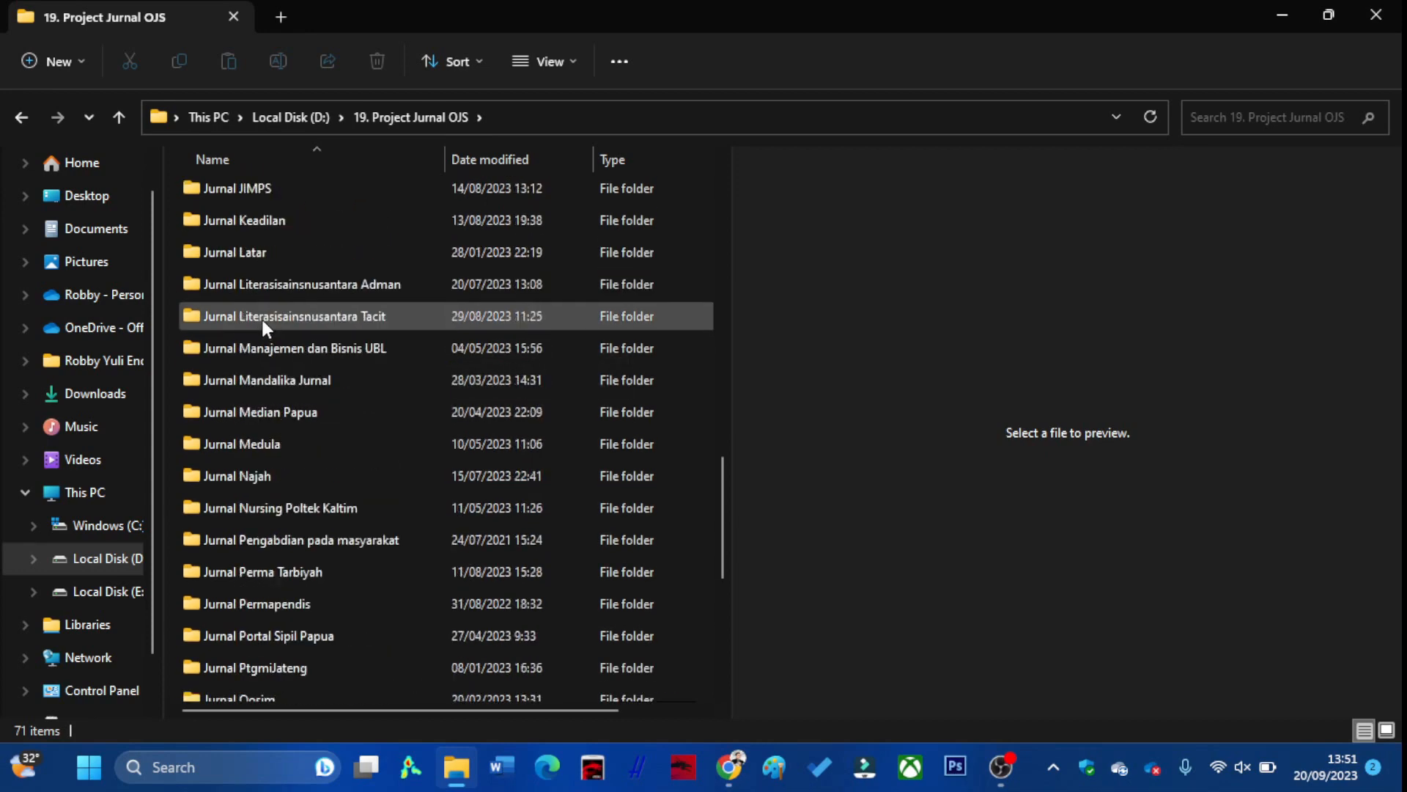
scroll(261, 318, up, 10)
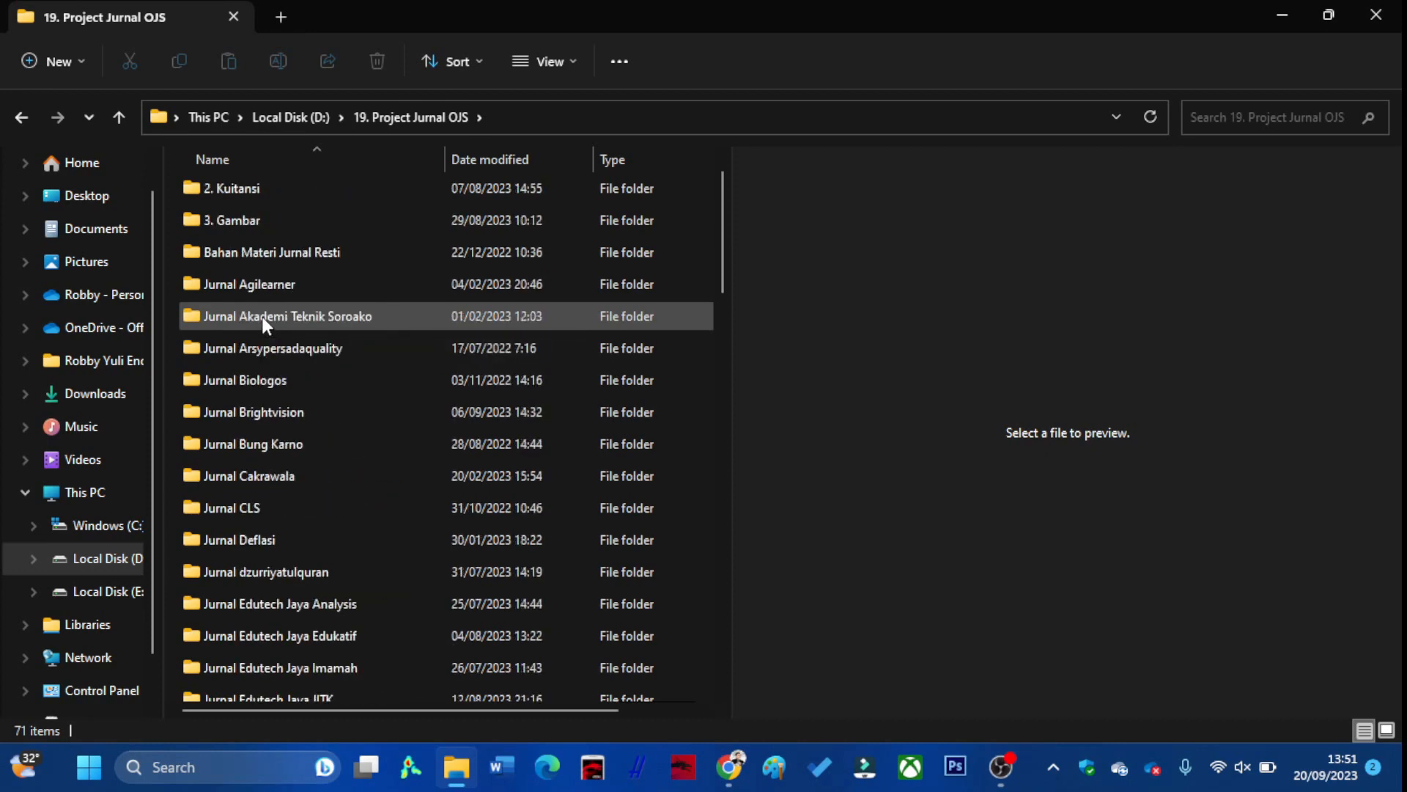
click(261, 291)
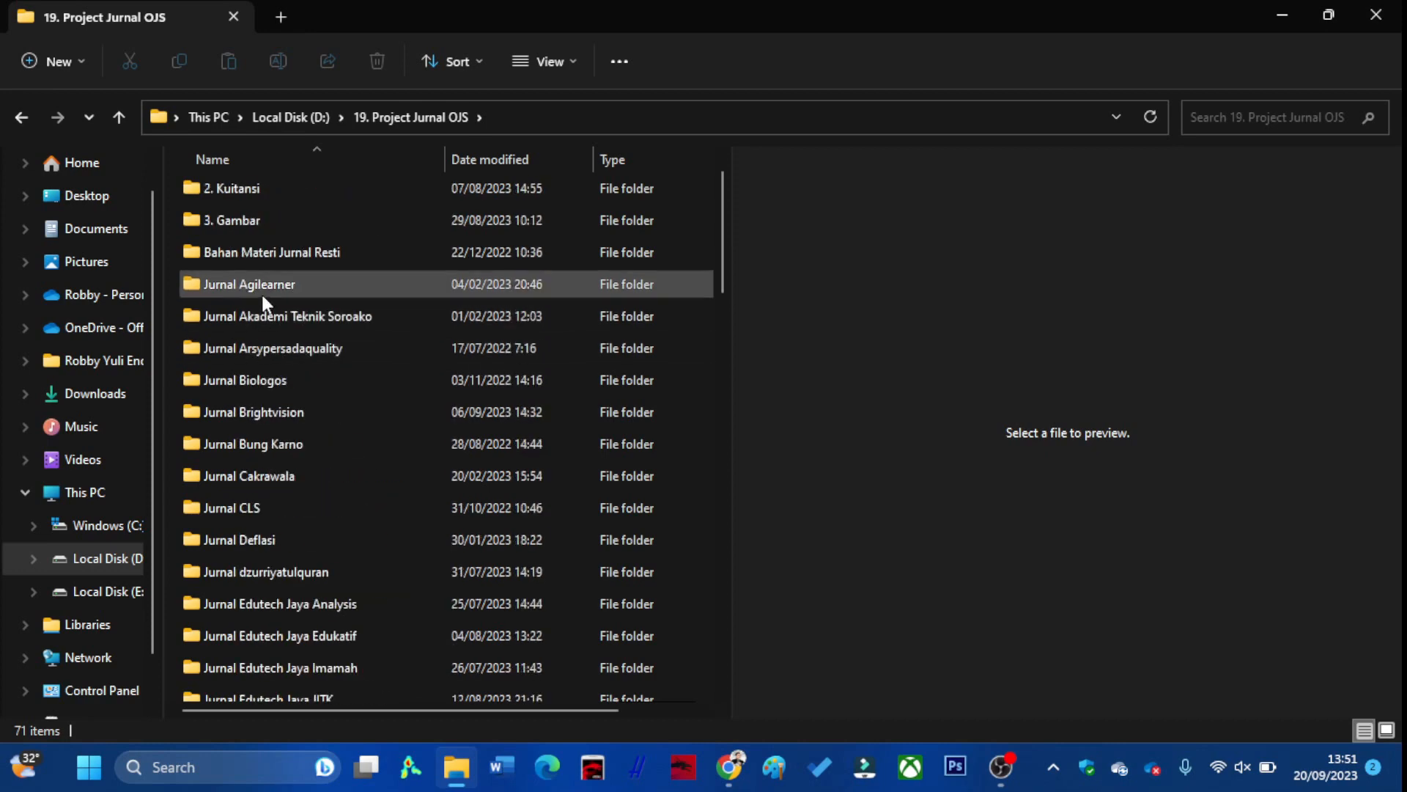
scroll(263, 307, down, 3)
scroll(262, 308, down, 13)
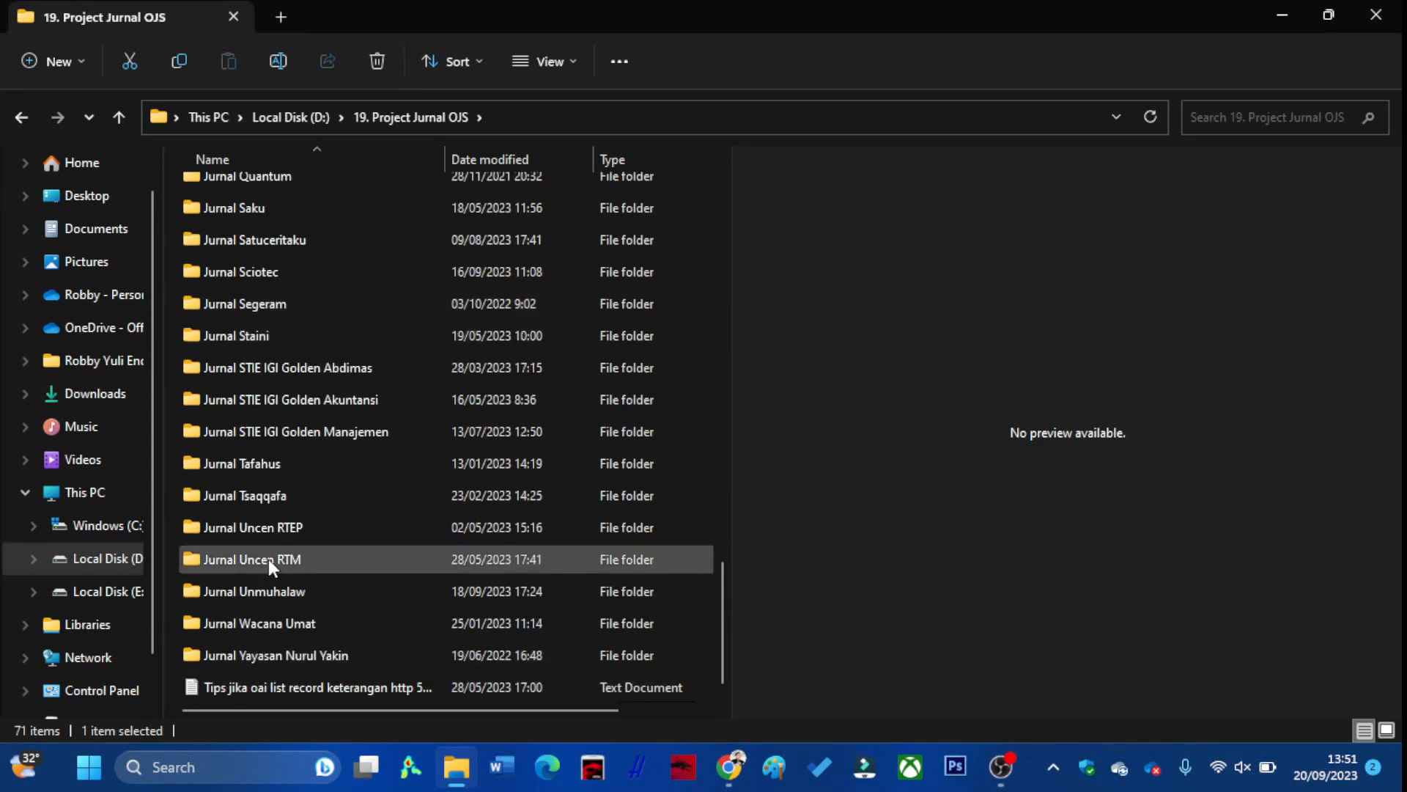
Minimize File Explorer and compare the JITK, Pedagogik and journal-list tabs
click(1284, 11)
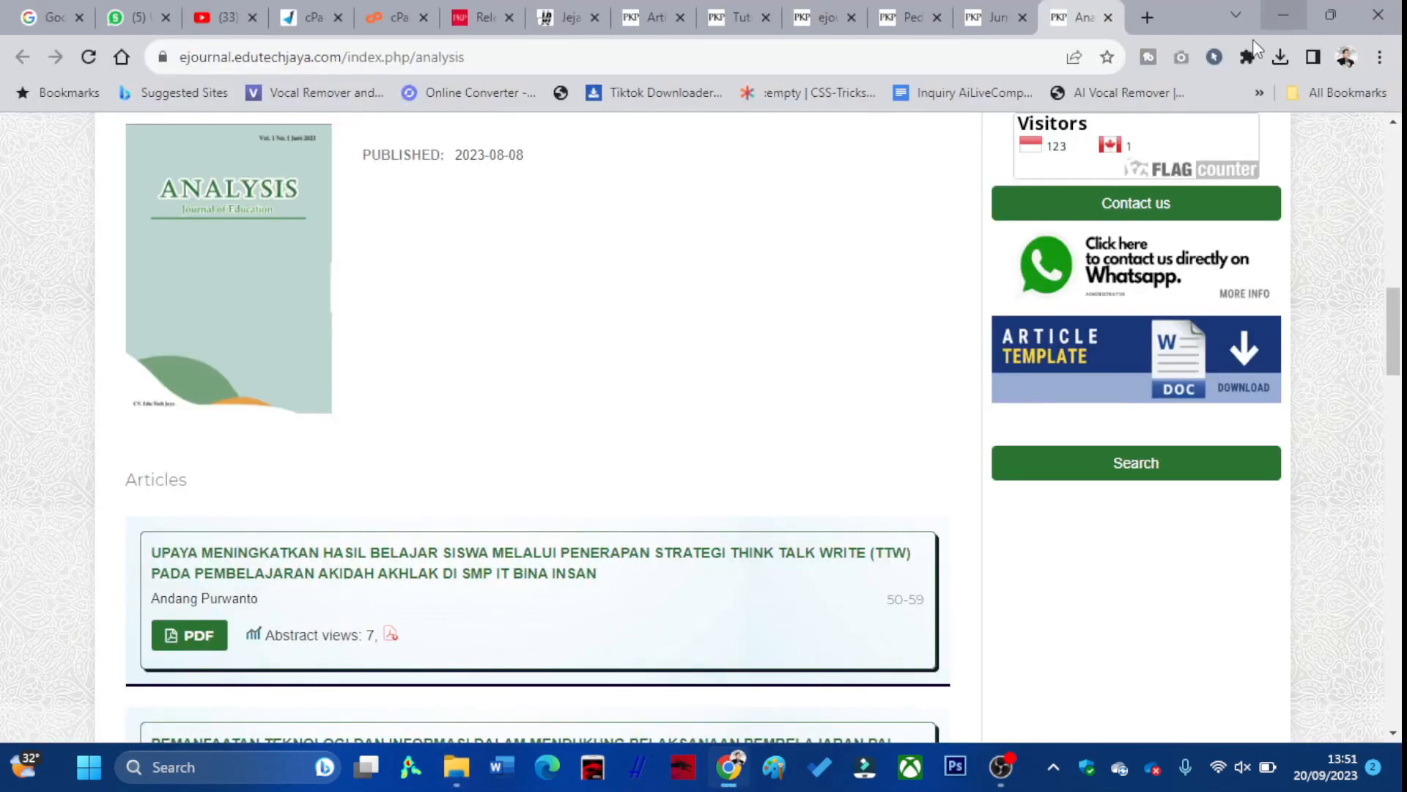
scroll(688, 270, up, 5)
scroll(687, 269, up, 1)
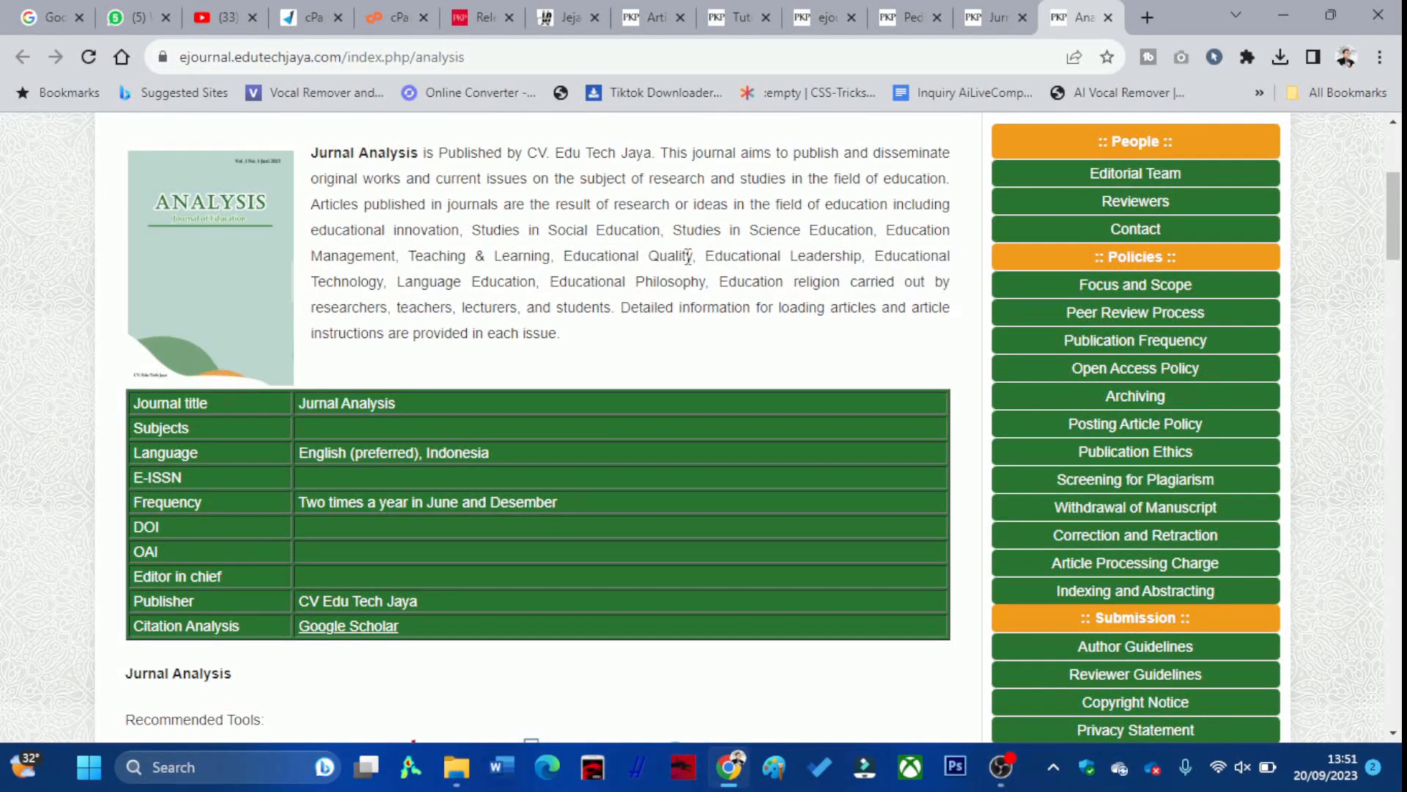
scroll(689, 257, up, 4)
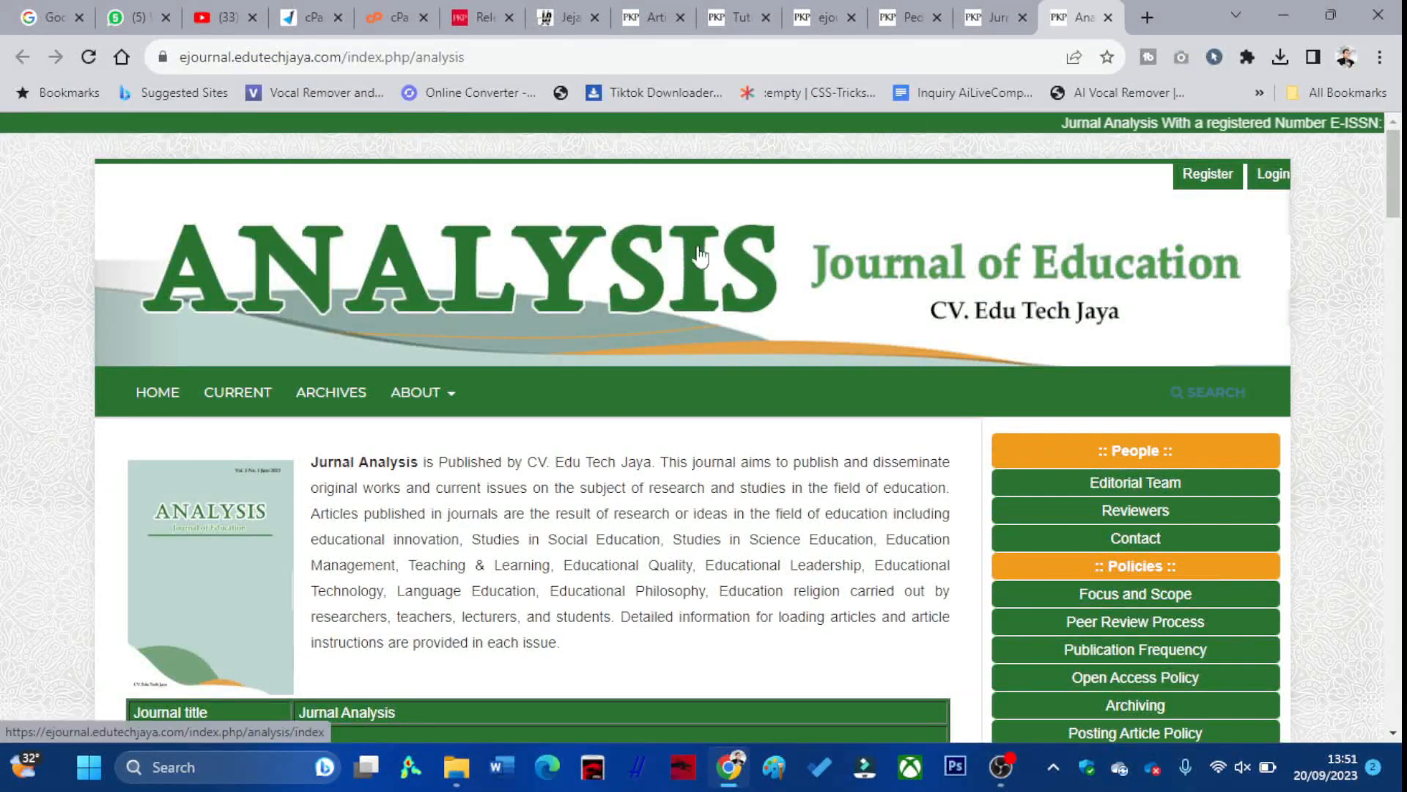
click(978, 20)
click(900, 16)
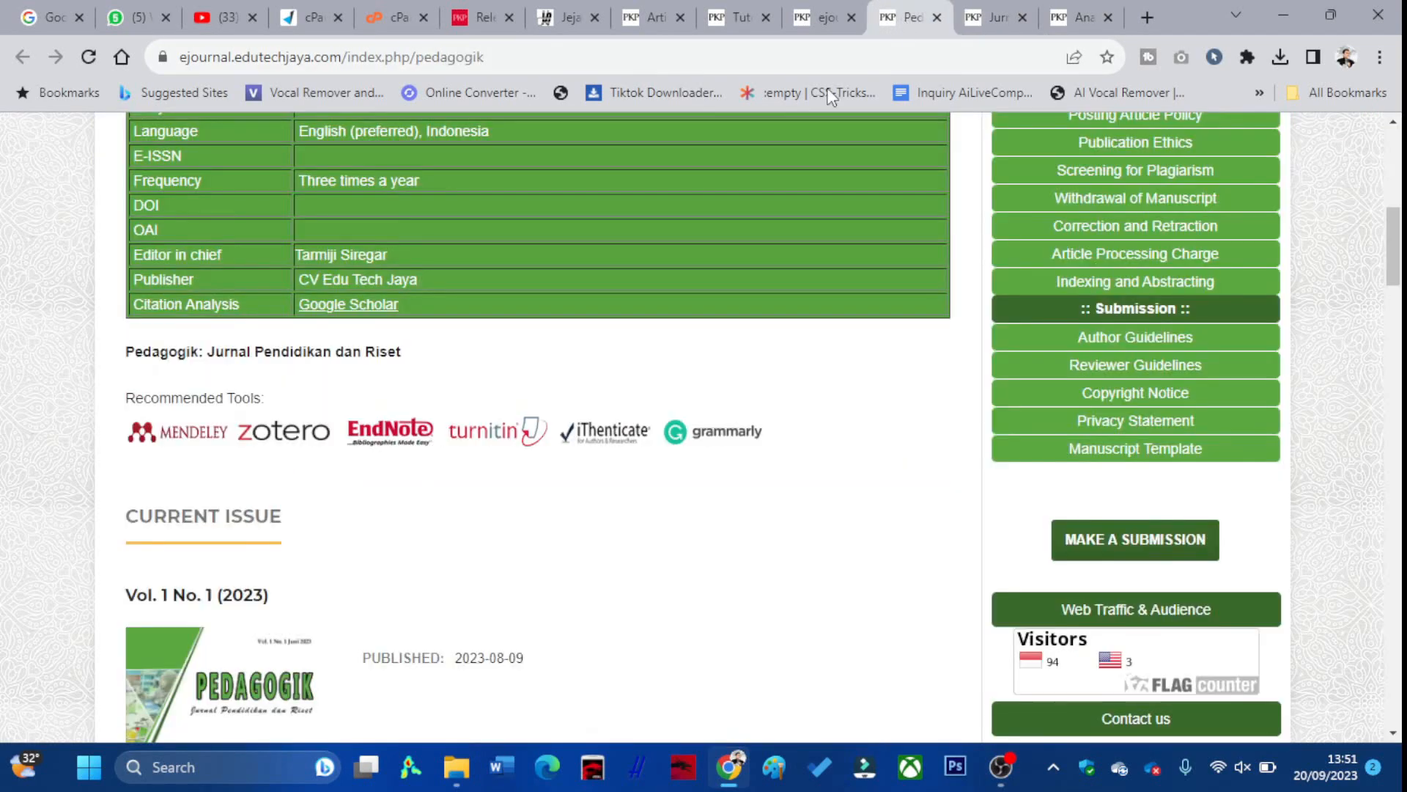
click(813, 16)
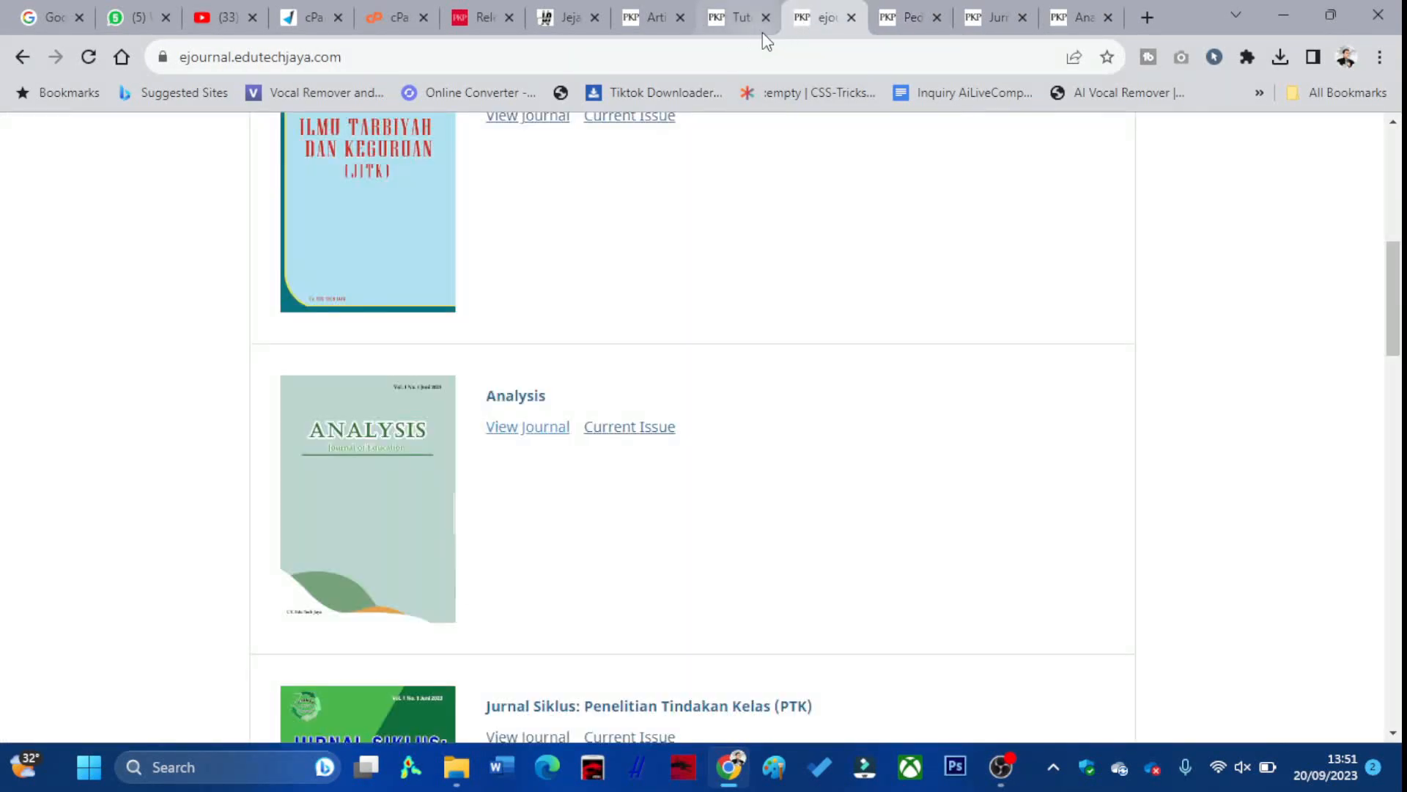
Return via Pedagogik and JITK to Analysis, scrolling to its Vol. 1 No. 1 (2023) current issue
click(909, 16)
click(977, 22)
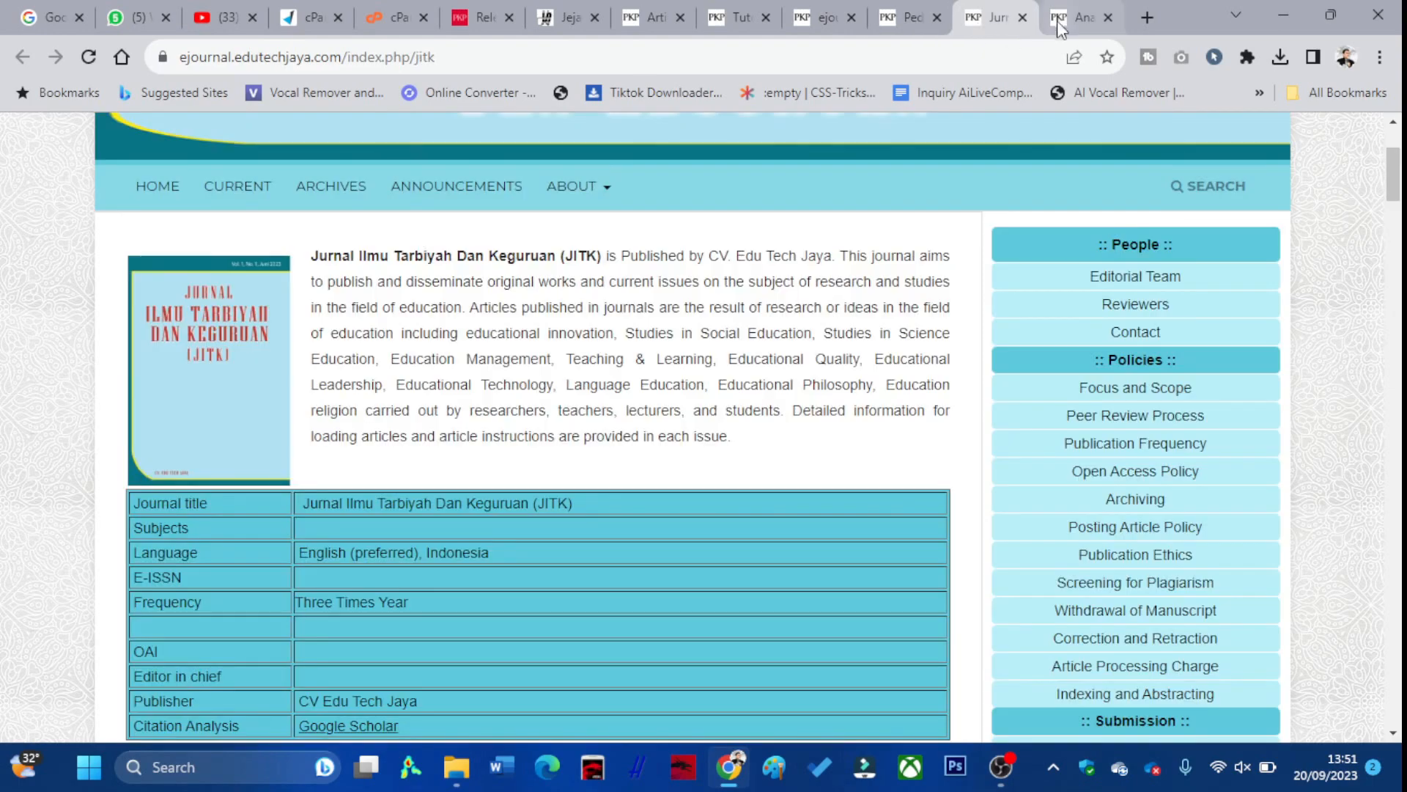
click(1062, 21)
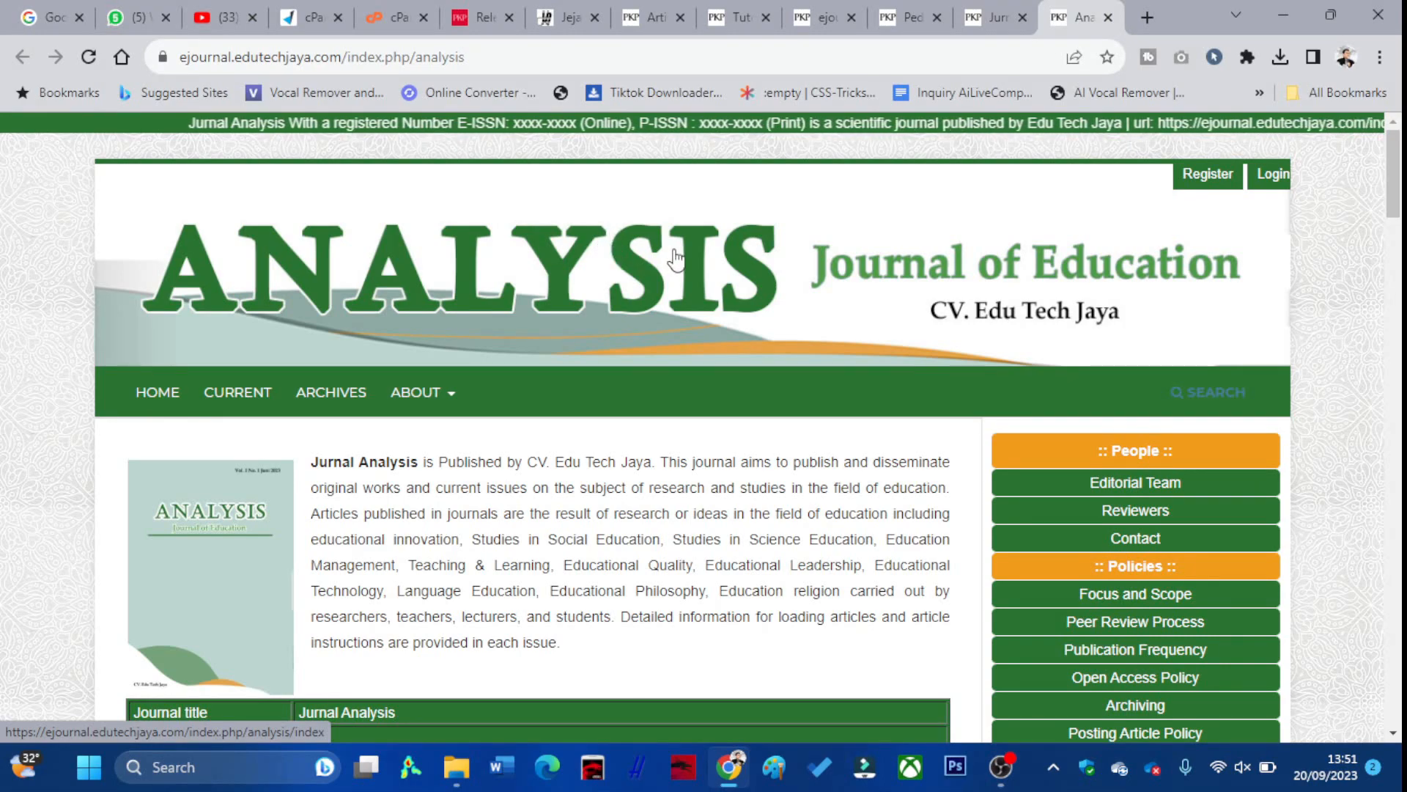
scroll(676, 259, down, 3)
scroll(677, 259, down, 3)
scroll(674, 246, down, 3)
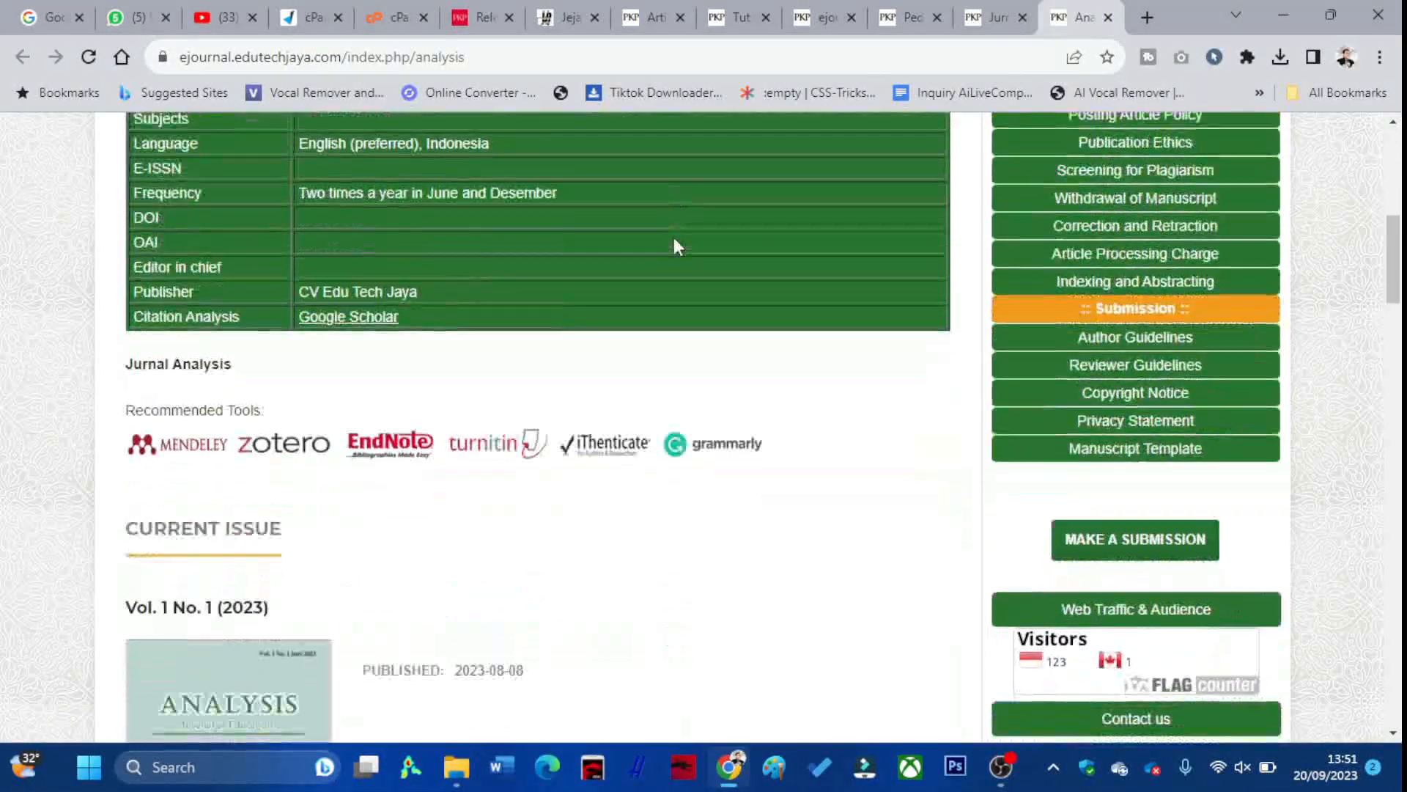